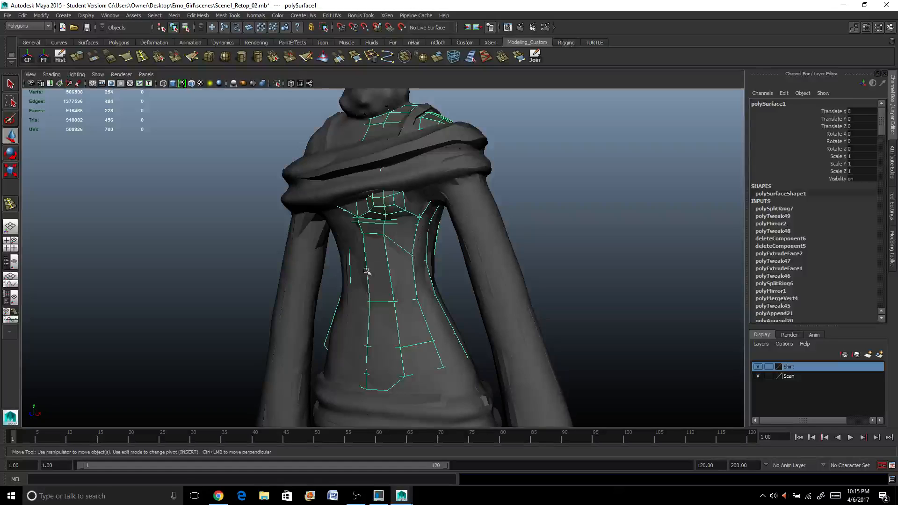
# Step: Isolate the retopologized shirt mesh and examine its topology from the front, side and back
pyautogui.keyDown('alt'); pyautogui.moveTo(382, 283); pyautogui.dragTo(392, 283); pyautogui.keyUp('alt')
pyautogui.keyDown('alt'); pyautogui.moveTo(445, 256); pyautogui.dragTo(269, 236); pyautogui.keyUp('alt')
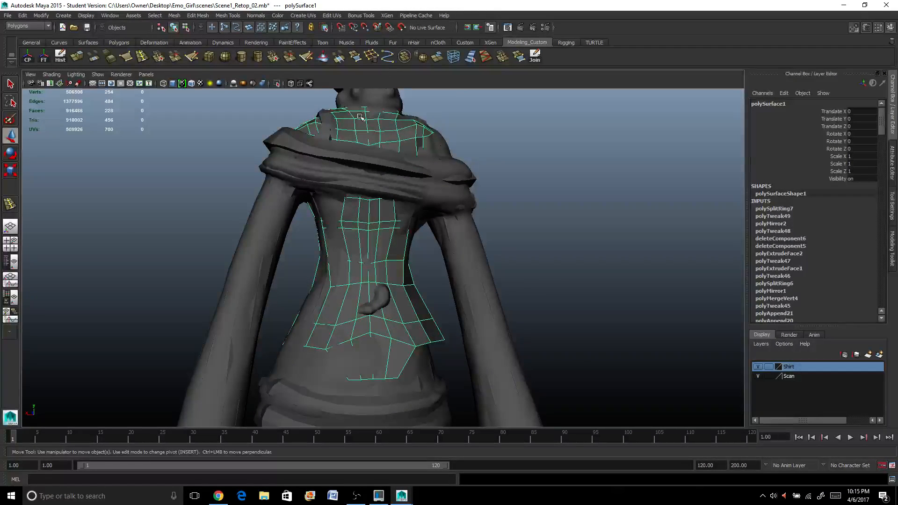
pyautogui.keyDown('alt'); pyautogui.moveTo(397, 292); pyautogui.dragTo(404, 214); pyautogui.keyUp('alt')
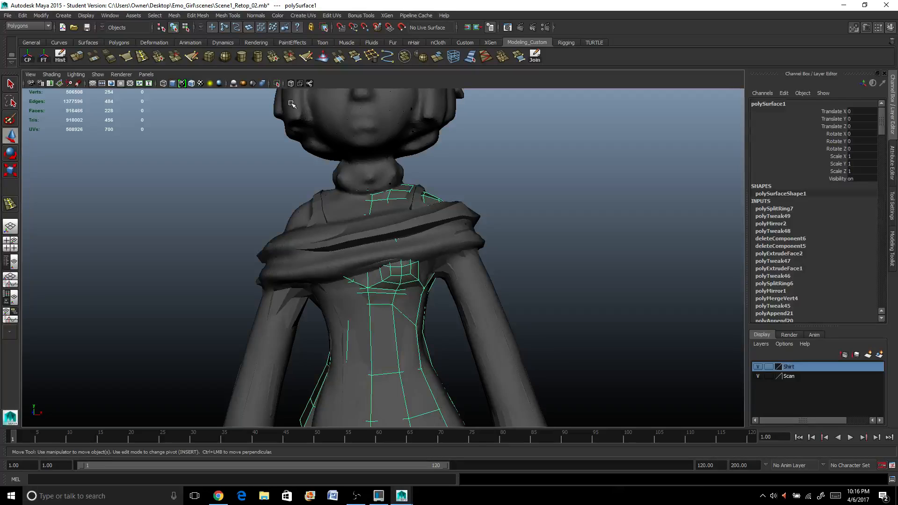
pyautogui.click(276, 83)
pyautogui.keyDown('alt'); pyautogui.moveTo(397, 349); pyautogui.dragTo(405, 316, button='middle'); pyautogui.keyUp('alt')
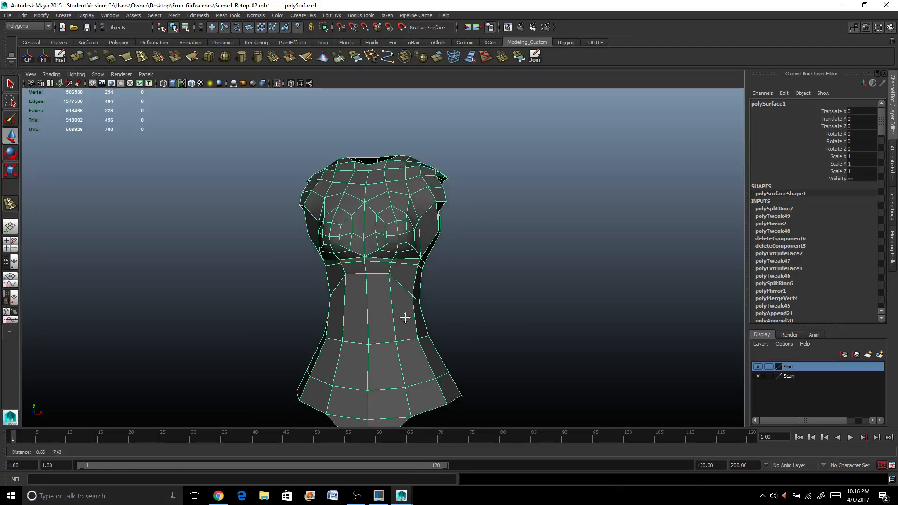
pyautogui.keyDown('alt'); pyautogui.moveTo(491, 285); pyautogui.dragTo(453, 301); pyautogui.keyUp('alt')
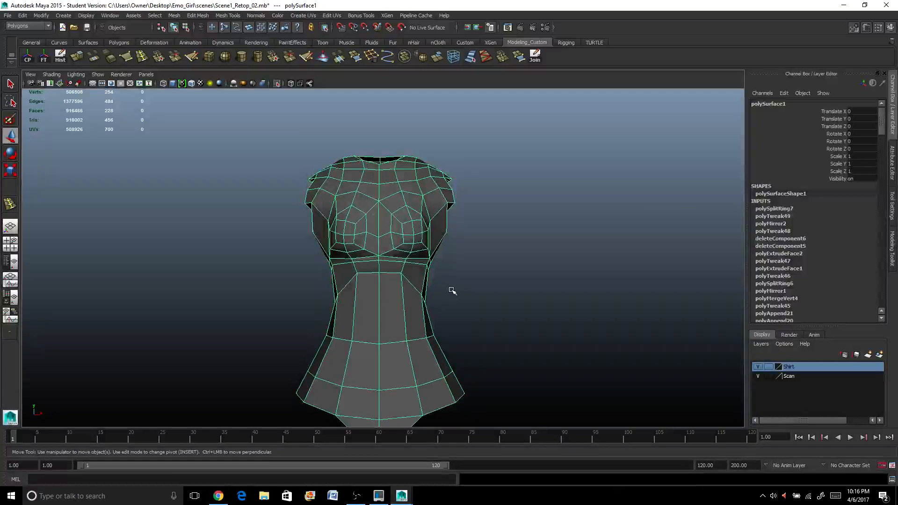
pyautogui.scroll(-4, 451, 292)
pyautogui.scroll(3, 379, 233)
pyautogui.keyDown('alt'); pyautogui.moveTo(479, 260); pyautogui.dragTo(411, 256); pyautogui.keyUp('alt')
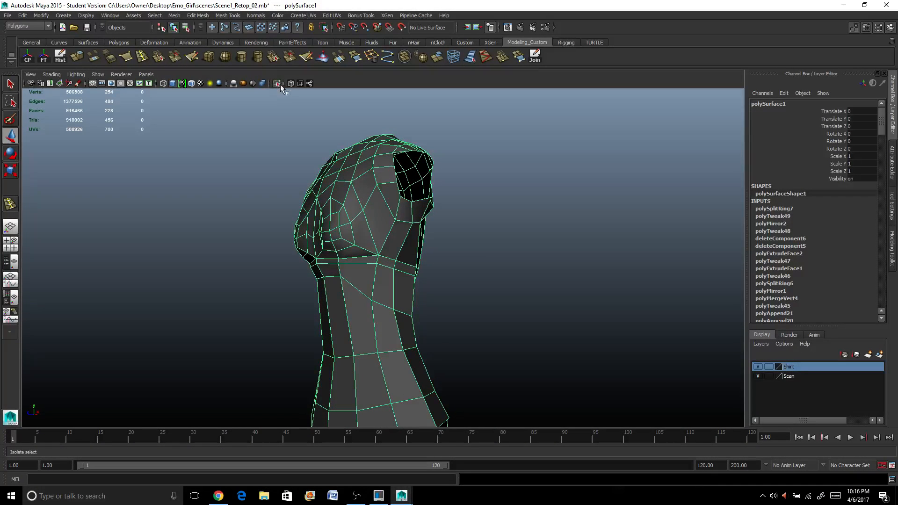
# Step: Bring the full character back into view and examine the sleeves and arms around the shirt mesh
pyautogui.click(279, 84)
pyautogui.scroll(-2, 303, 132)
pyautogui.keyDown('alt'); pyautogui.moveTo(350, 234); pyautogui.dragTo(393, 240); pyautogui.keyUp('alt')
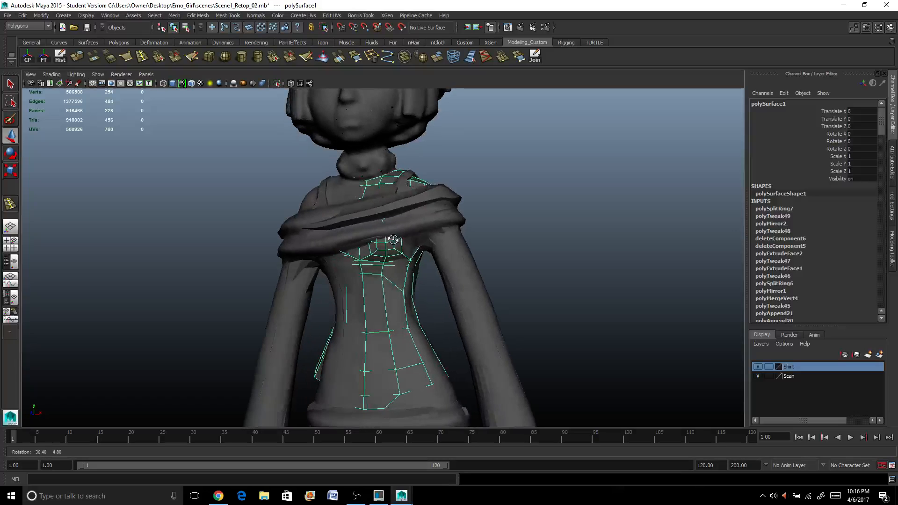
pyautogui.scroll(-2, 493, 217)
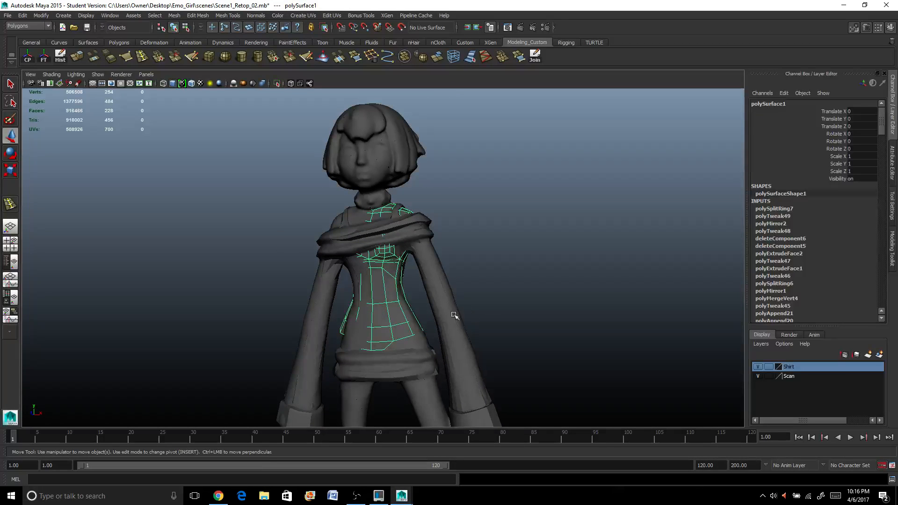
pyautogui.scroll(3, 521, 286)
pyautogui.scroll(-2, 499, 321)
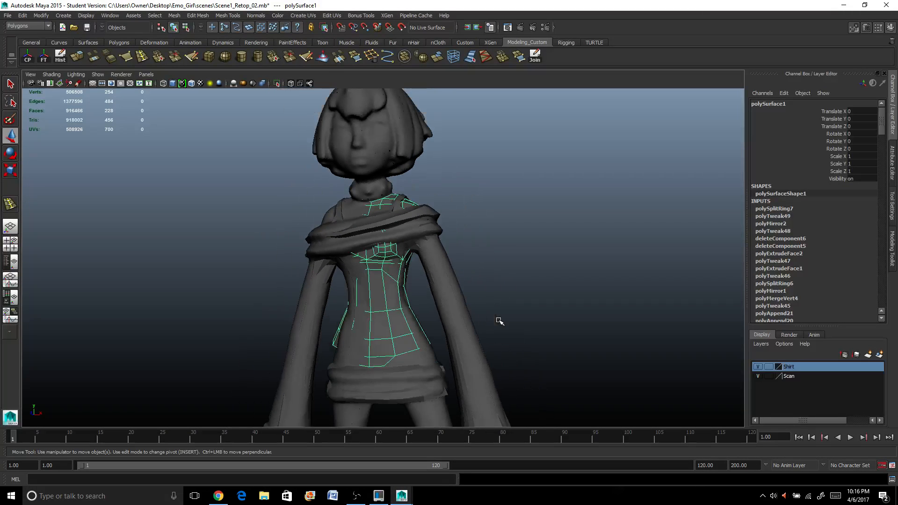
pyautogui.keyDown('alt'); pyautogui.moveTo(479, 349); pyautogui.dragTo(488, 298, button='middle'); pyautogui.keyUp('alt')
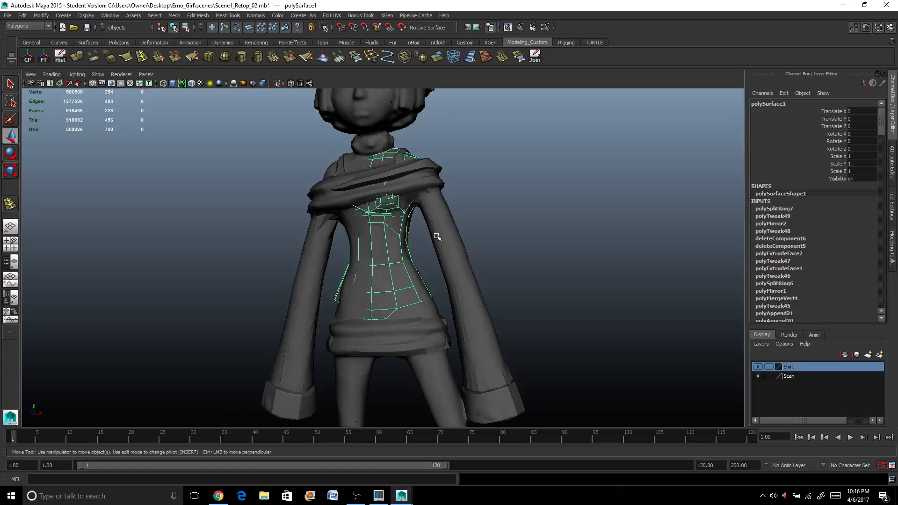
pyautogui.keyDown('alt'); pyautogui.moveTo(439, 235); pyautogui.dragTo(413, 210, button='middle'); pyautogui.keyUp('alt')
pyautogui.keyDown('alt'); pyautogui.moveTo(413, 210); pyautogui.dragTo(359, 209); pyautogui.keyUp('alt')
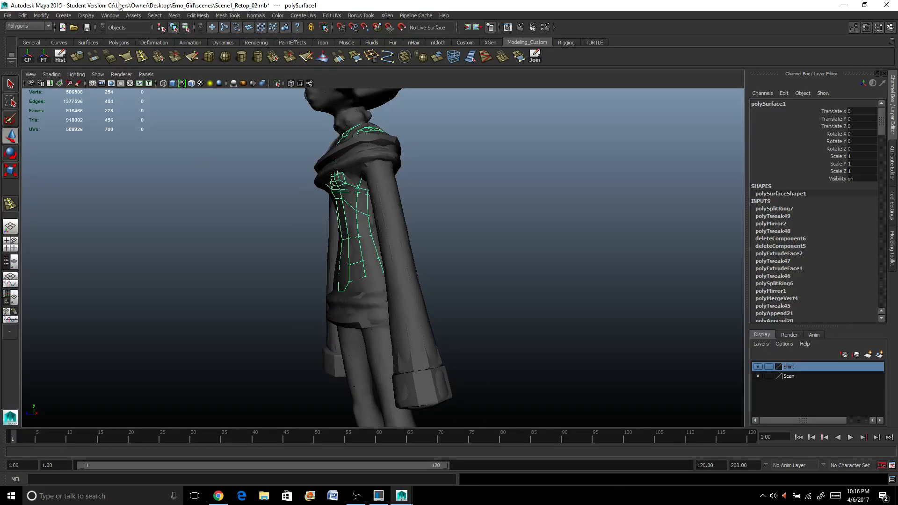
# Step: Create a polygon cylinder as the base for the sleeve
pyautogui.click(64, 16)
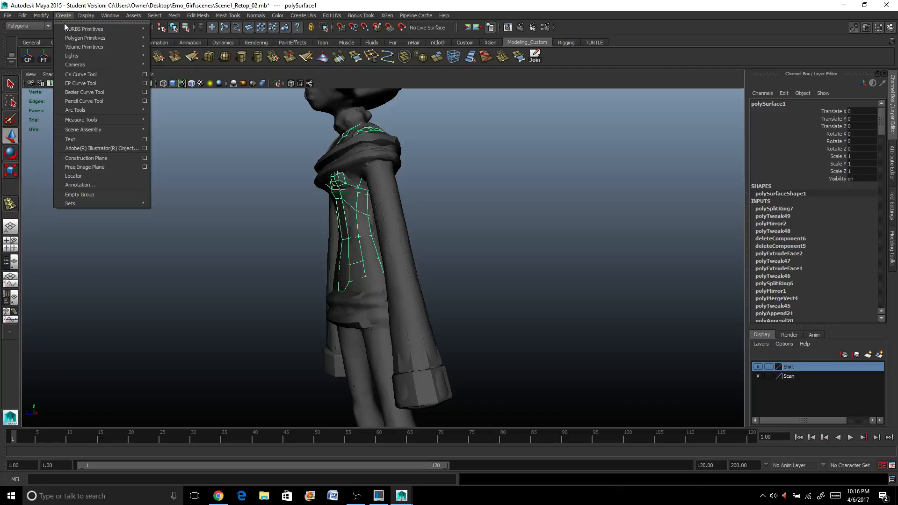
pyautogui.moveTo(76, 41)
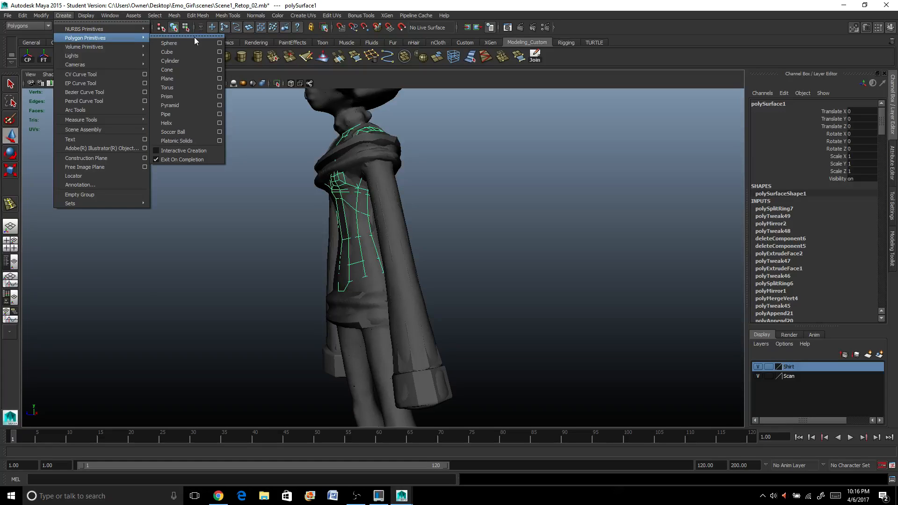
pyautogui.click(182, 59)
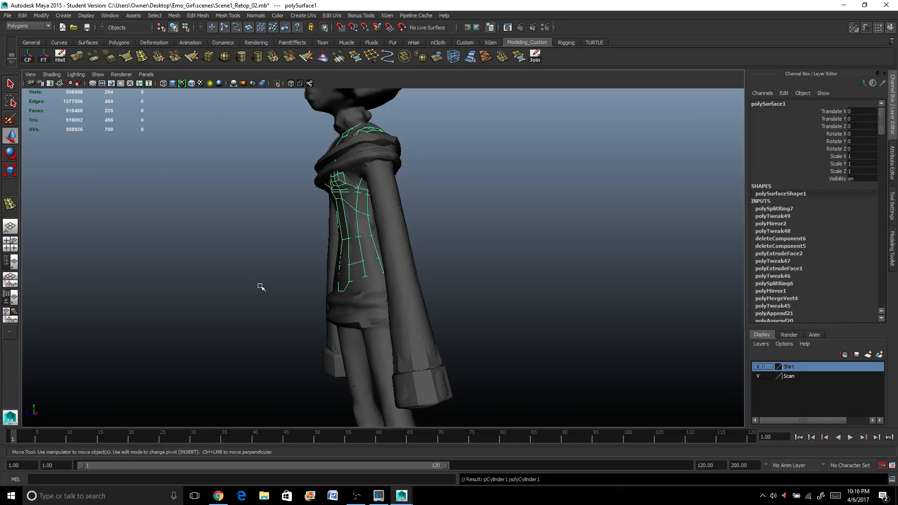
pyautogui.keyDown('alt'); pyautogui.moveTo(249, 289); pyautogui.dragTo(315, 299); pyautogui.keyUp('alt')
pyautogui.scroll(-5, 323, 298)
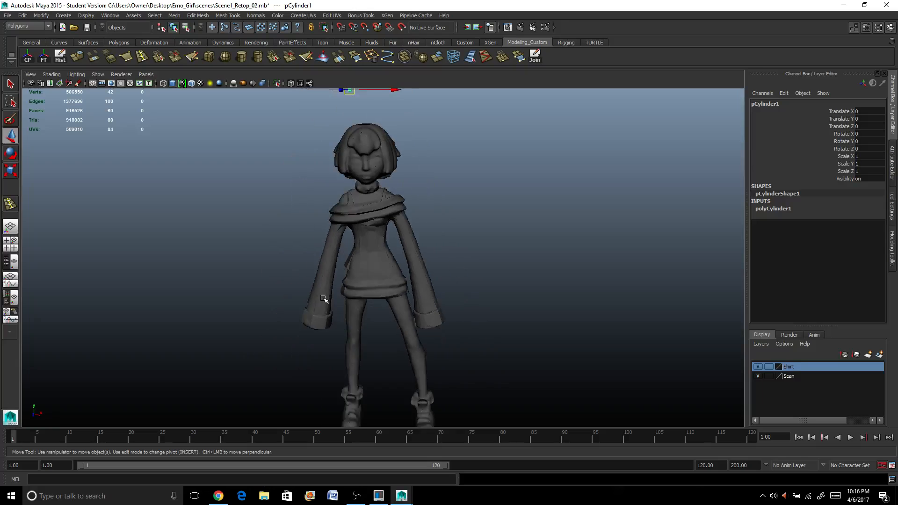
# Step: Move the cylinder down beside the character's left arm, to about X 59.4 and Y -113.6
pyautogui.moveTo(407, 135); pyautogui.dragTo(447, 137)
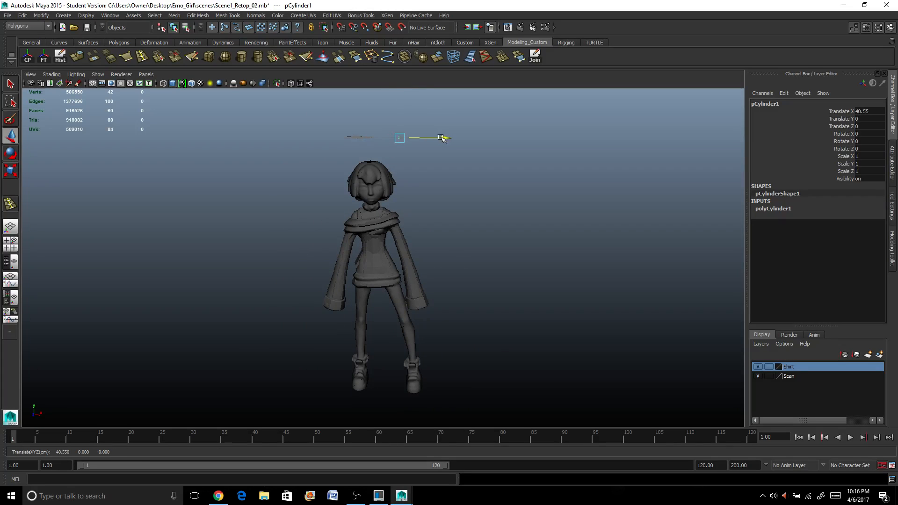
pyautogui.moveTo(398, 94); pyautogui.dragTo(398, 221)
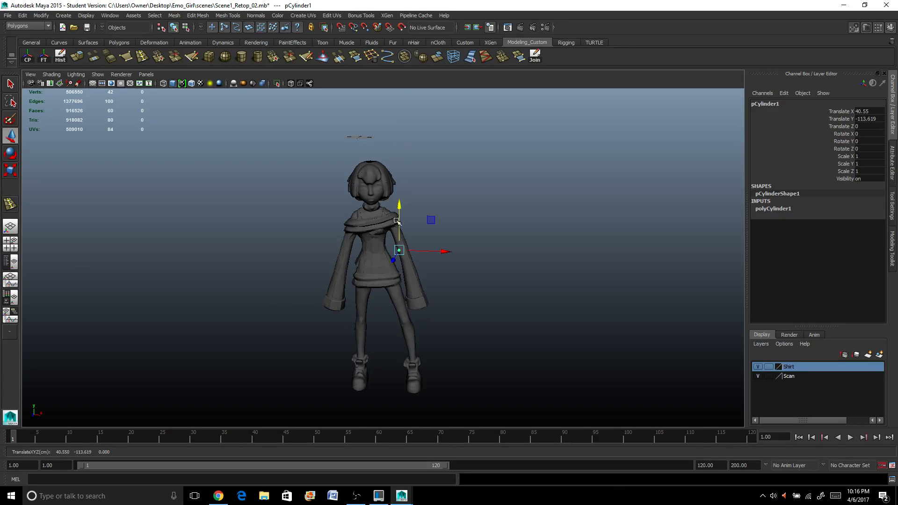
pyautogui.moveTo(444, 252); pyautogui.dragTo(465, 255)
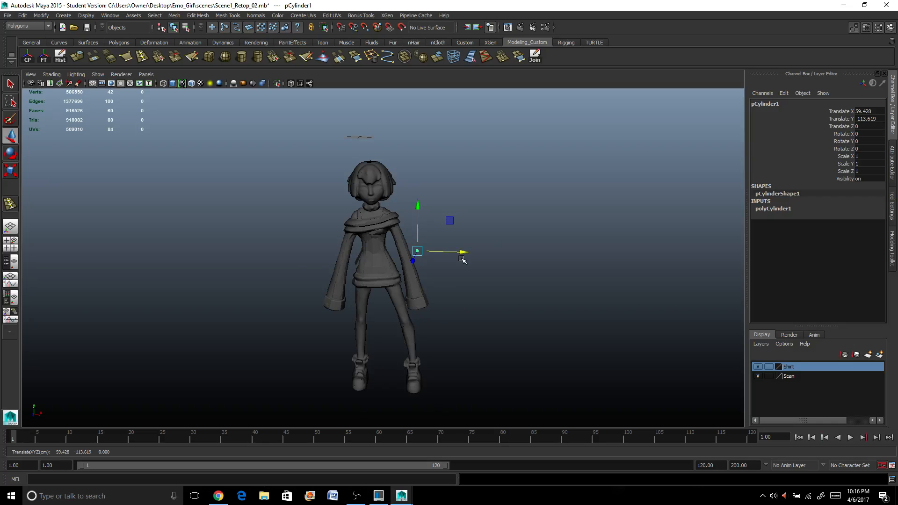
# Step: Scale the cylinder to about 5.56 in X and Z and stretch it to about 33.2 in Y
pyautogui.scroll(6, 462, 260)
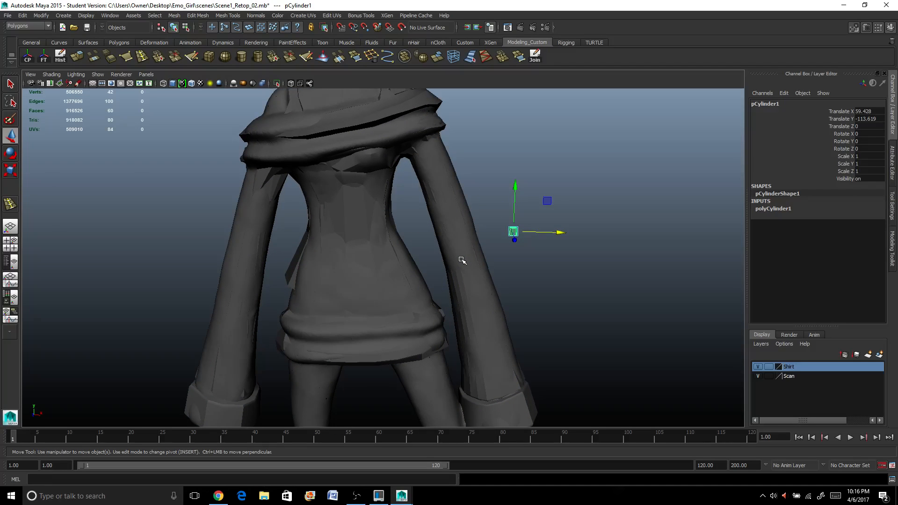
pyautogui.press('r')
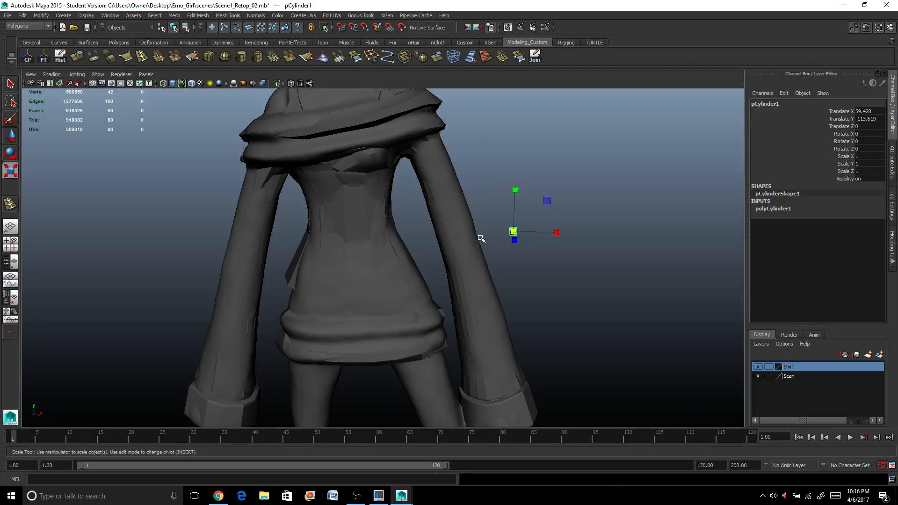
pyautogui.keyDown('alt'); pyautogui.moveTo(495, 256); pyautogui.dragTo(511, 220); pyautogui.keyUp('alt')
pyautogui.moveTo(482, 175); pyautogui.dragTo(484, 153)
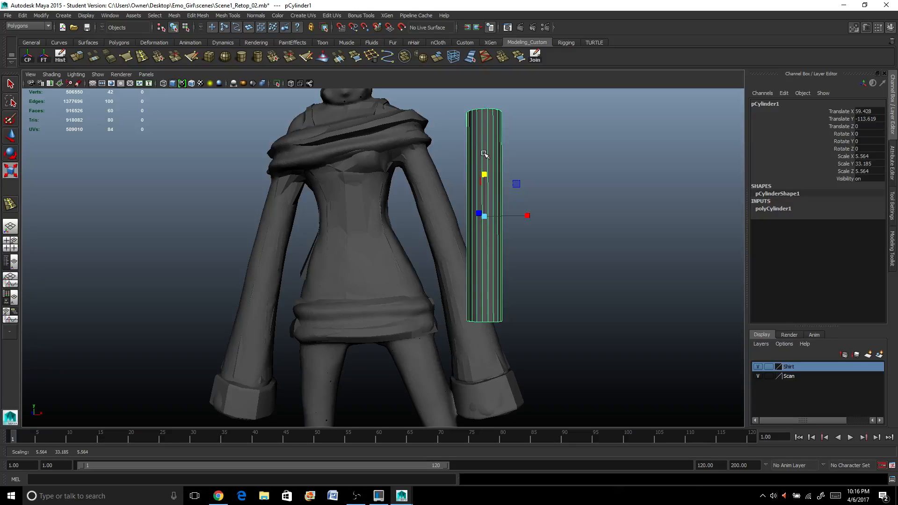
# Step: Move the cylinder toward the left arm to about X 45.1 and tilt it about 15.2° in Z to follow the sleeve
pyautogui.press('e')
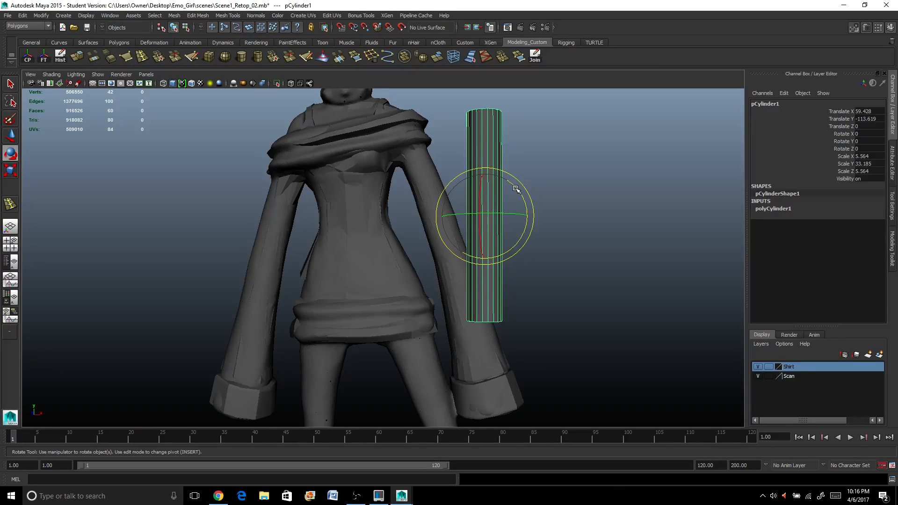
pyautogui.press('w')
pyautogui.moveTo(532, 216); pyautogui.dragTo(427, 257)
pyautogui.press('e')
pyautogui.scroll(2, 458, 205)
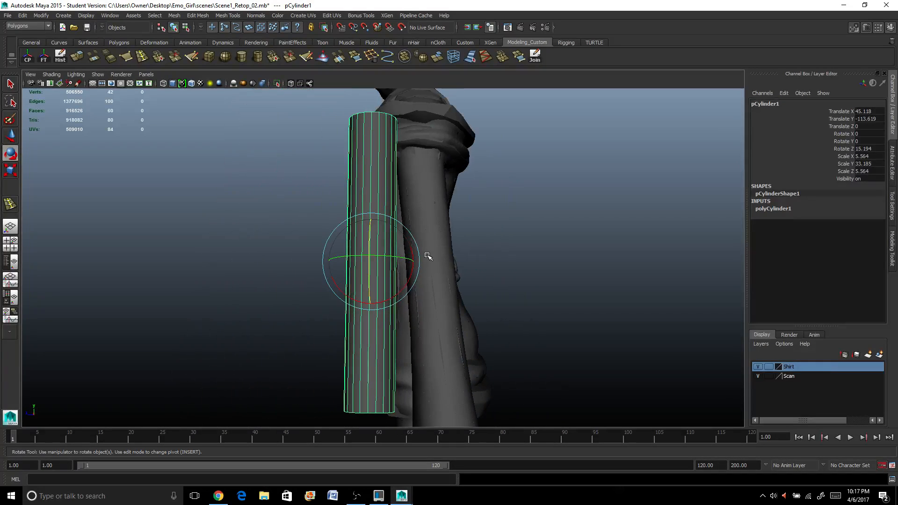
# Step: Shift the cylinder back onto the arm to about Z -13.8 and tilt it about 1.8° in X
pyautogui.press('w')
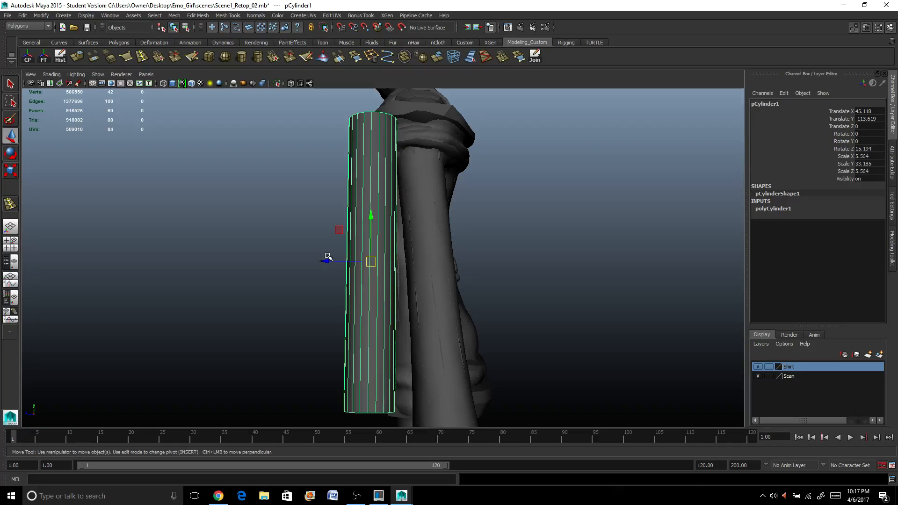
pyautogui.moveTo(324, 257); pyautogui.dragTo(468, 280)
pyautogui.press('e')
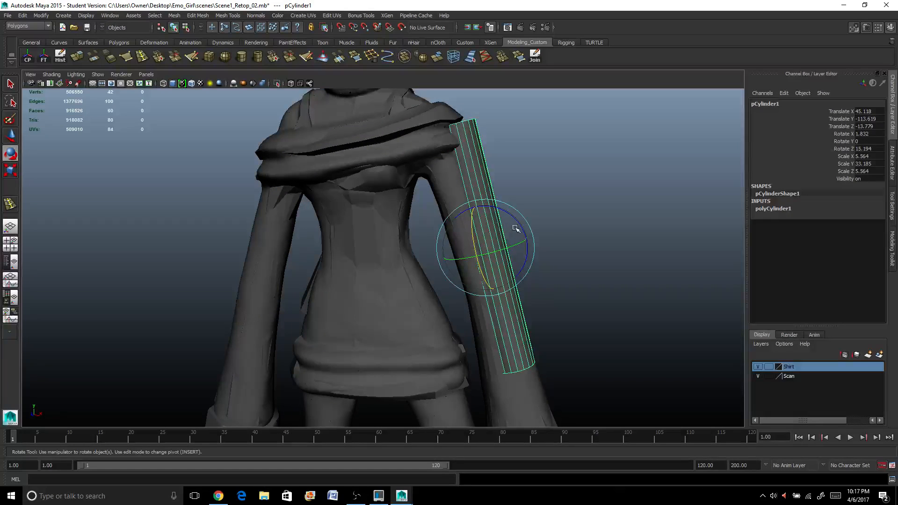
# Step: Fit the cylinder inside the sleeve at about X 42.5, with Z rotation about 17.5° and scale about 4.9, 29.3, 4.9
pyautogui.moveTo(519, 222); pyautogui.dragTo(433, 258)
pyautogui.press('w')
pyautogui.press('r')
pyautogui.keyDown('alt'); pyautogui.moveTo(458, 290); pyautogui.dragTo(443, 292); pyautogui.keyUp('alt')
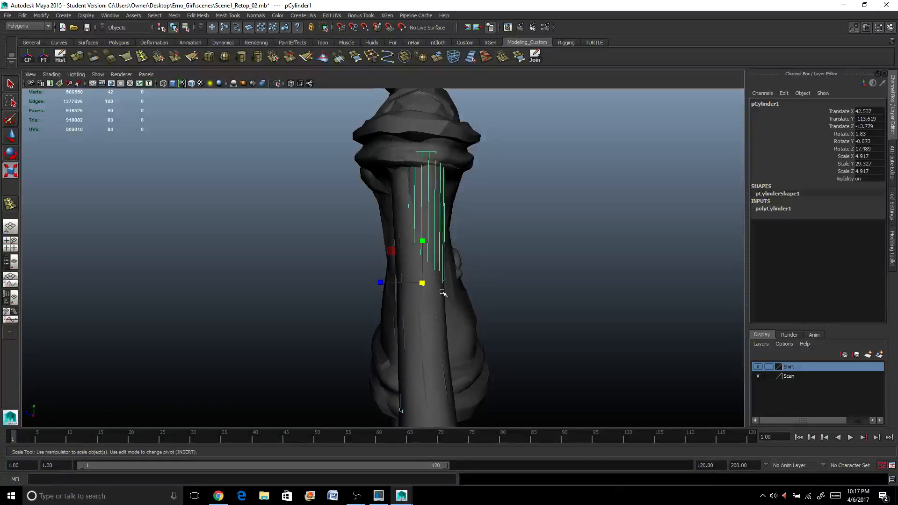
# Step: Move the cylinder's pivot point up to its shoulder end
pyautogui.press('w')
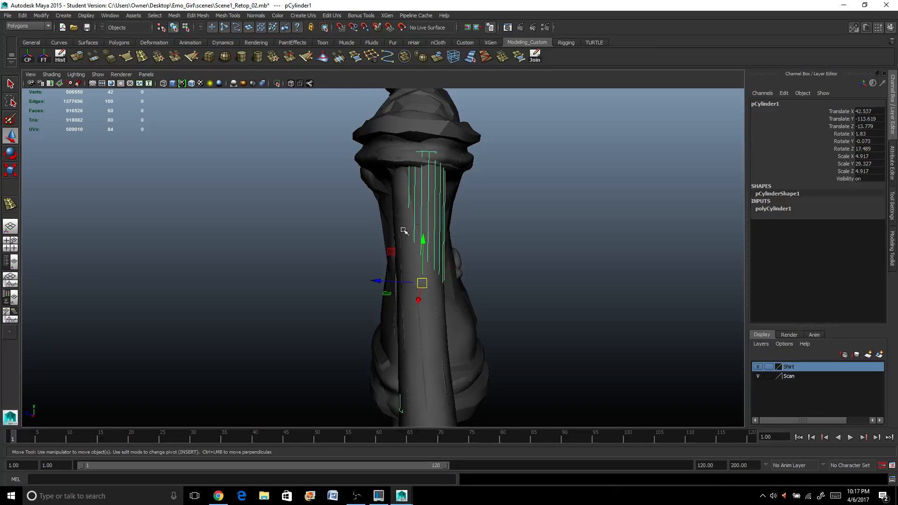
pyautogui.keyDown('alt'); pyautogui.moveTo(405, 231); pyautogui.dragTo(527, 231); pyautogui.keyUp('alt')
pyautogui.press('e')
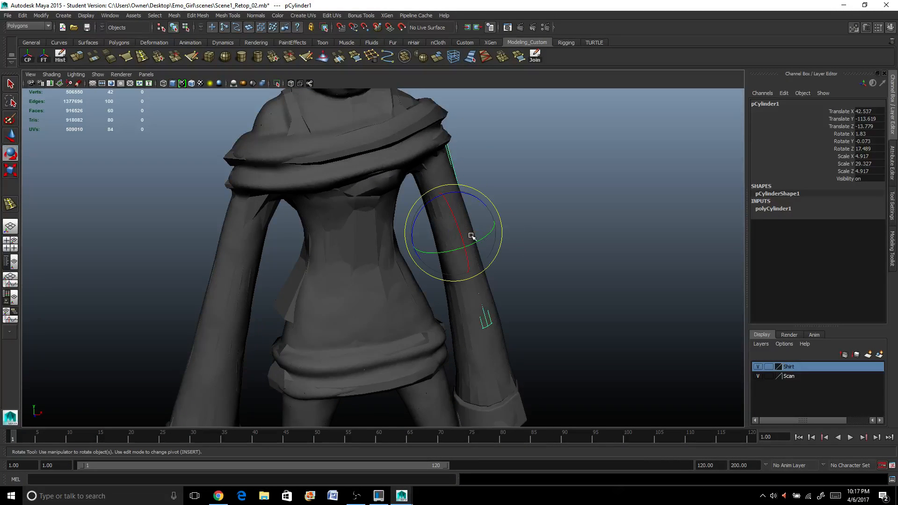
pyautogui.keyDown('alt'); pyautogui.moveTo(472, 238); pyautogui.dragTo(431, 221); pyautogui.keyUp('alt')
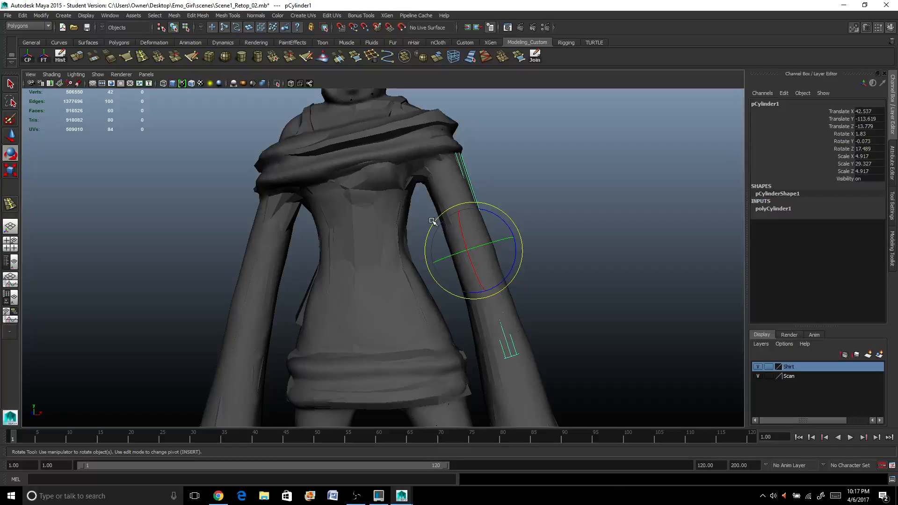
pyautogui.press('Insert')
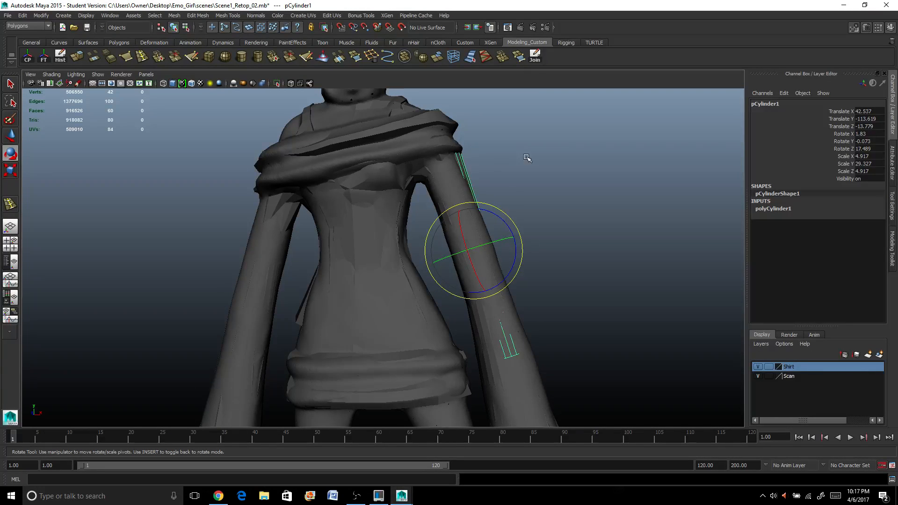
pyautogui.press('w')
pyautogui.keyDown('alt'); pyautogui.moveTo(473, 181); pyautogui.dragTo(500, 199); pyautogui.keyUp('alt')
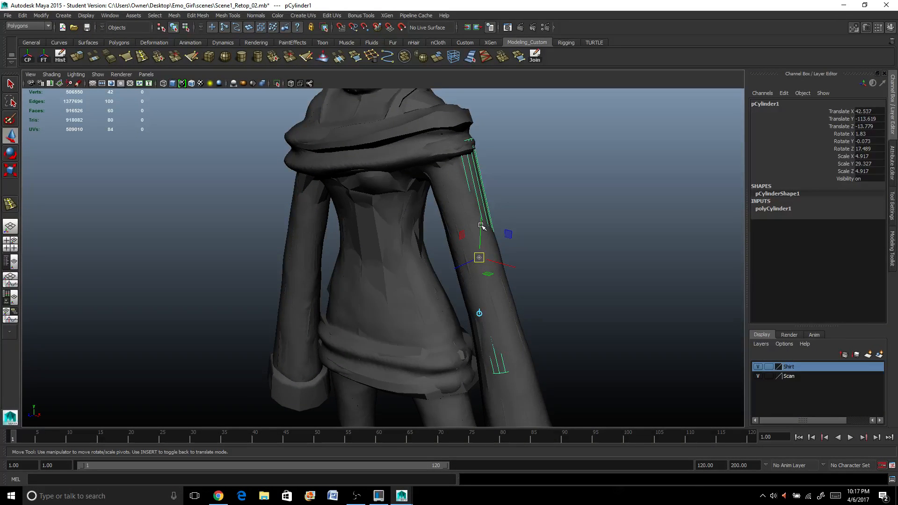
pyautogui.moveTo(480, 226); pyautogui.dragTo(442, 81)
pyautogui.press('Insert')
# Step: Swing the cylinder up around the shoulder pivot and set its Z rotation to 90
pyautogui.press('e')
pyautogui.keyDown('alt'); pyautogui.moveTo(513, 194); pyautogui.dragTo(557, 164); pyautogui.keyUp('alt')
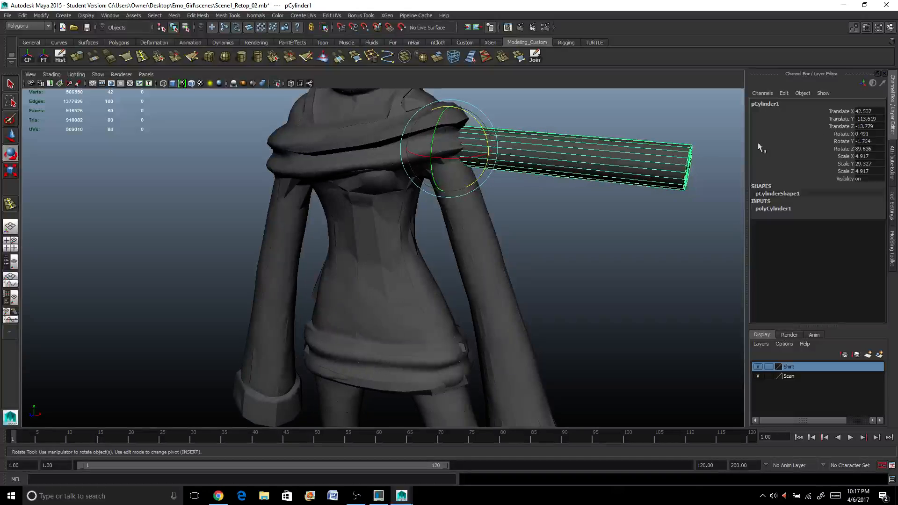
pyautogui.doubleClick(864, 148)
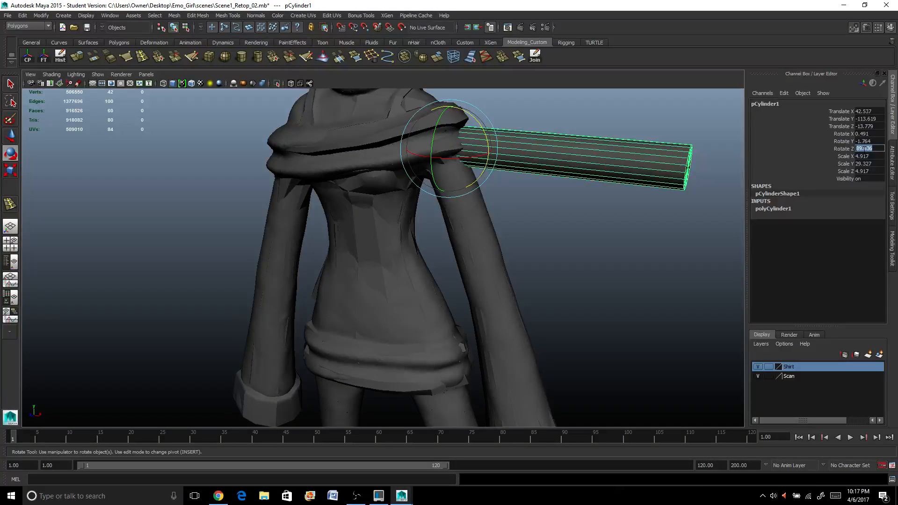
pyautogui.write('90')
pyautogui.press('Return')
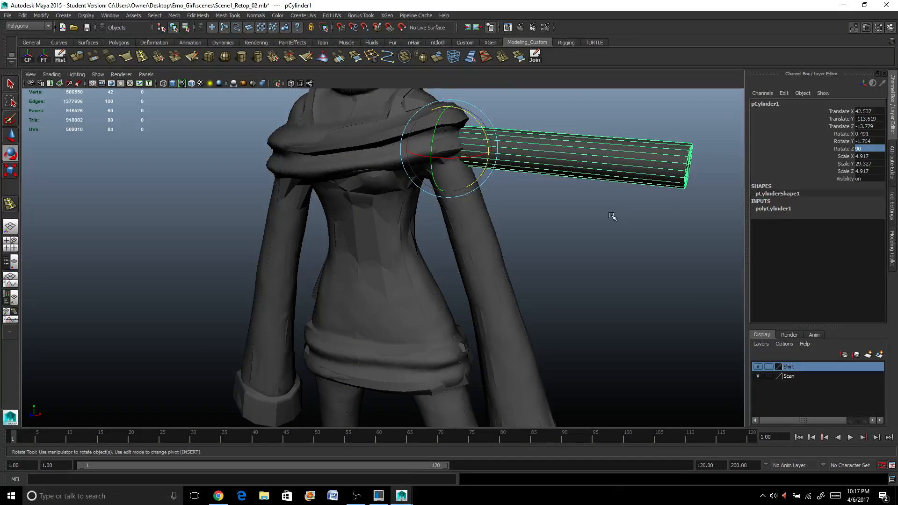
# Step: Move the horizontal cylinder outward from the shoulder to about X 51.7
pyautogui.keyDown('alt'); pyautogui.moveTo(611, 216); pyautogui.dragTo(544, 243); pyautogui.keyUp('alt')
pyautogui.press('w')
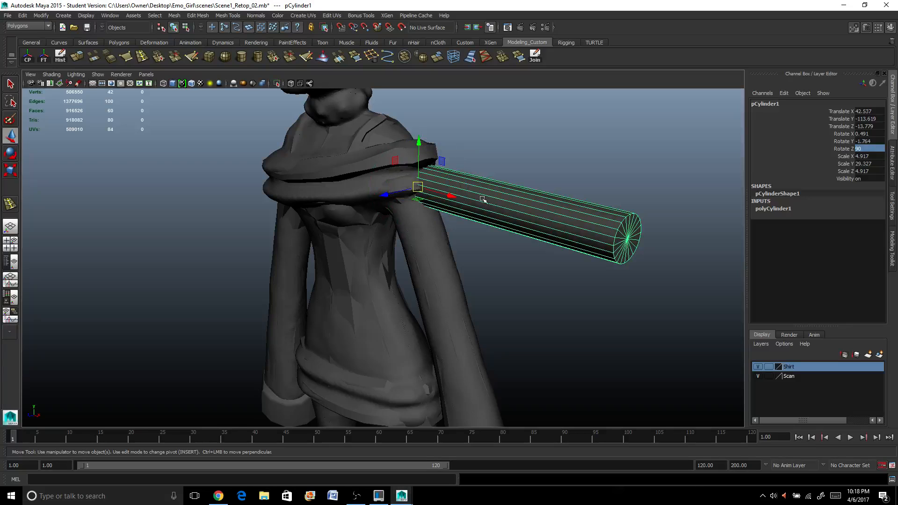
pyautogui.moveTo(452, 191); pyautogui.dragTo(479, 203)
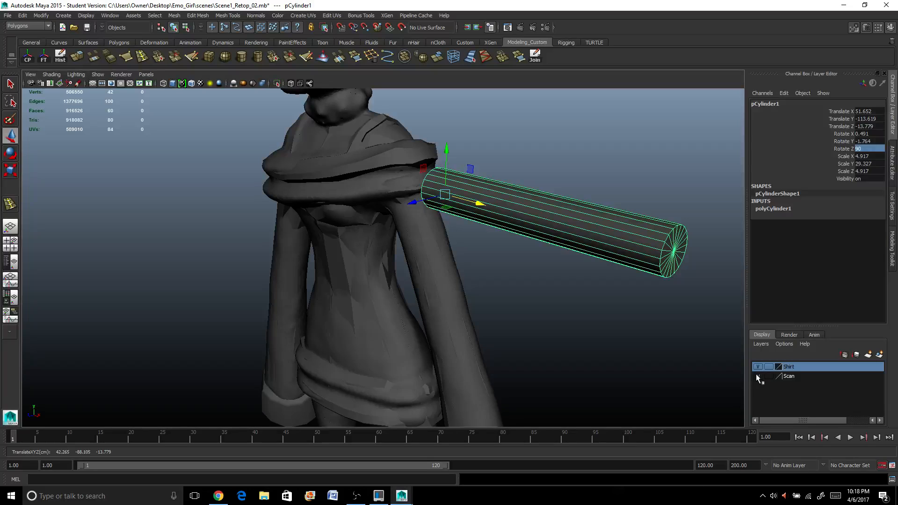
# Step: Hide the Shirt layer and move the cylinder beside the shirt's shoulder at about X 46.7, Y -110.5
pyautogui.keyDown('alt'); pyautogui.moveTo(525, 311); pyautogui.dragTo(566, 307); pyautogui.keyUp('alt')
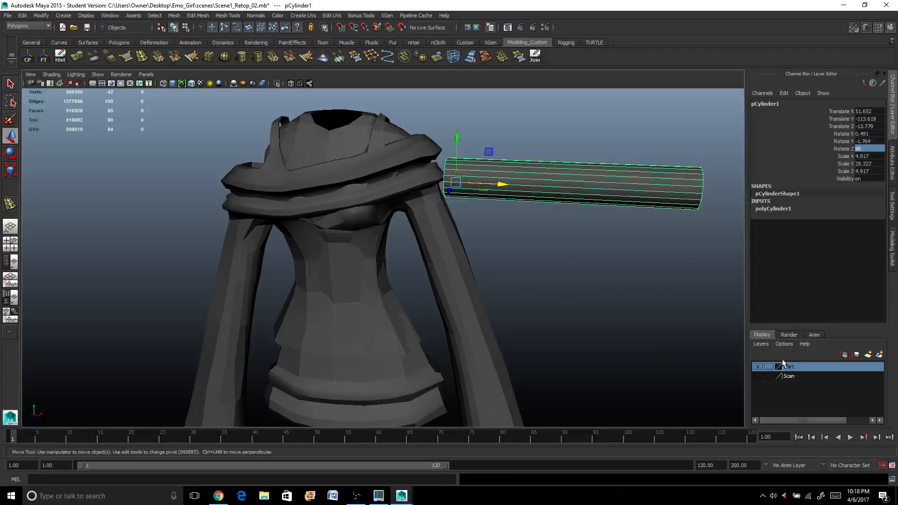
pyautogui.click(760, 367)
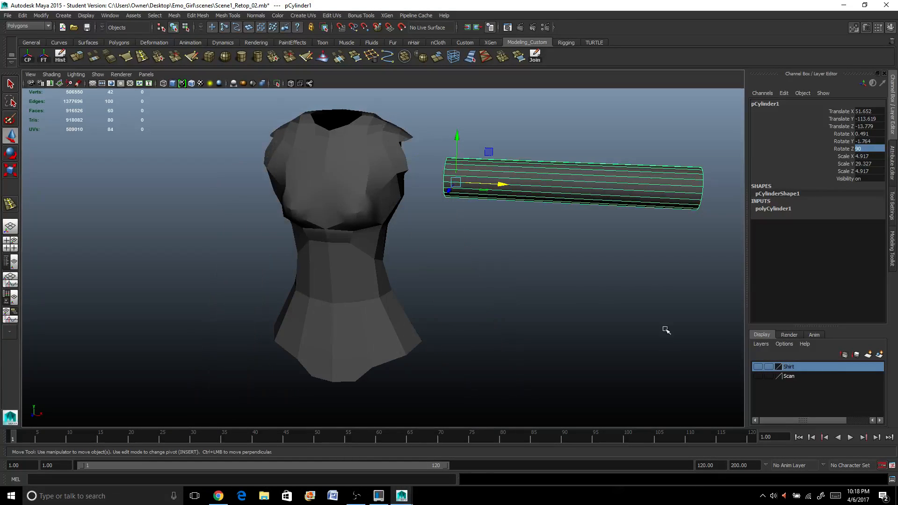
pyautogui.moveTo(519, 183)
pyautogui.keyDown('alt'); pyautogui.mouseDown()
pyautogui.moveTo(482, 208)
pyautogui.moveTo(514, 199)
pyautogui.mouseUp(); pyautogui.keyUp('alt')
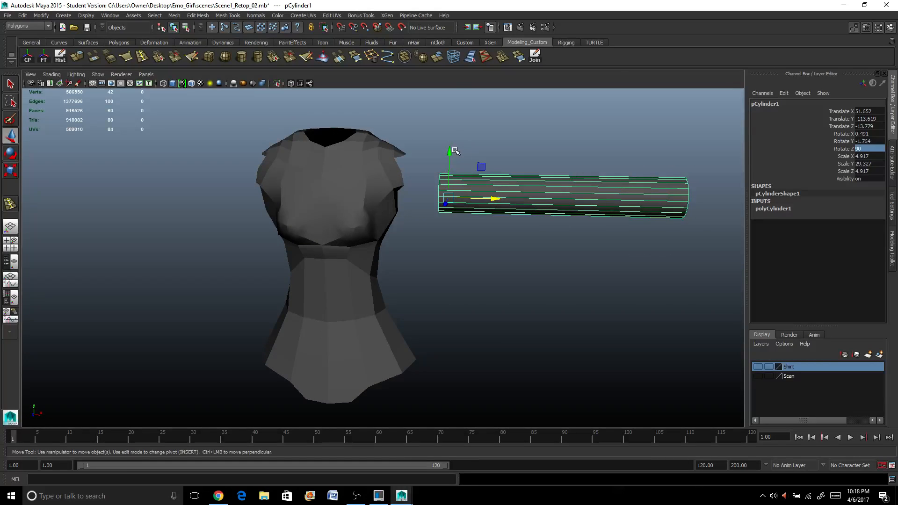
pyautogui.moveTo(454, 151); pyautogui.dragTo(452, 141)
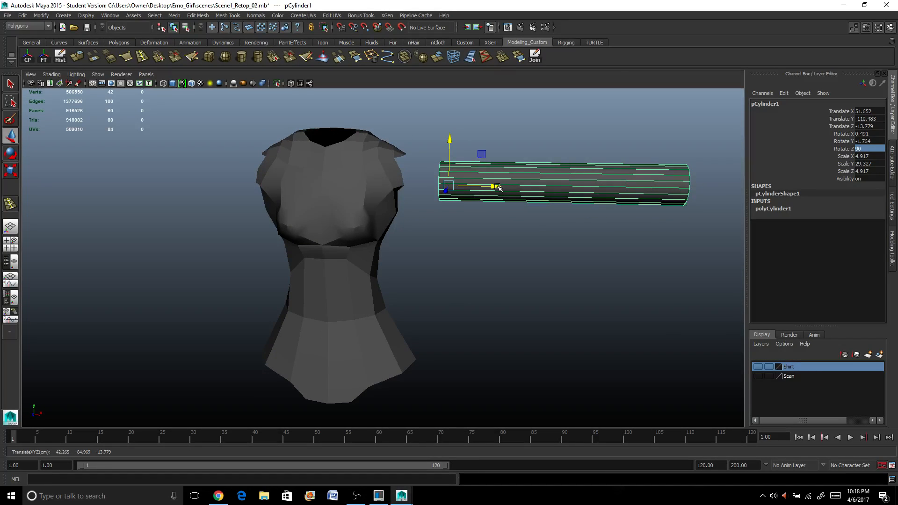
pyautogui.moveTo(498, 187); pyautogui.dragTo(480, 186)
pyautogui.scroll(3, 478, 186)
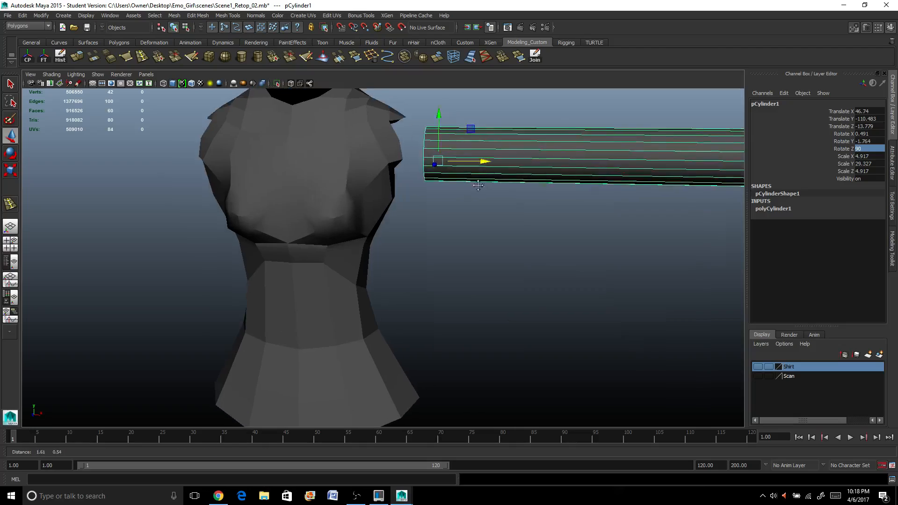
pyautogui.keyDown('alt'); pyautogui.moveTo(478, 185); pyautogui.dragTo(353, 228, button='middle'); pyautogui.keyUp('alt')
pyautogui.keyDown('alt'); pyautogui.moveTo(491, 223); pyautogui.dragTo(454, 248); pyautogui.keyUp('alt')
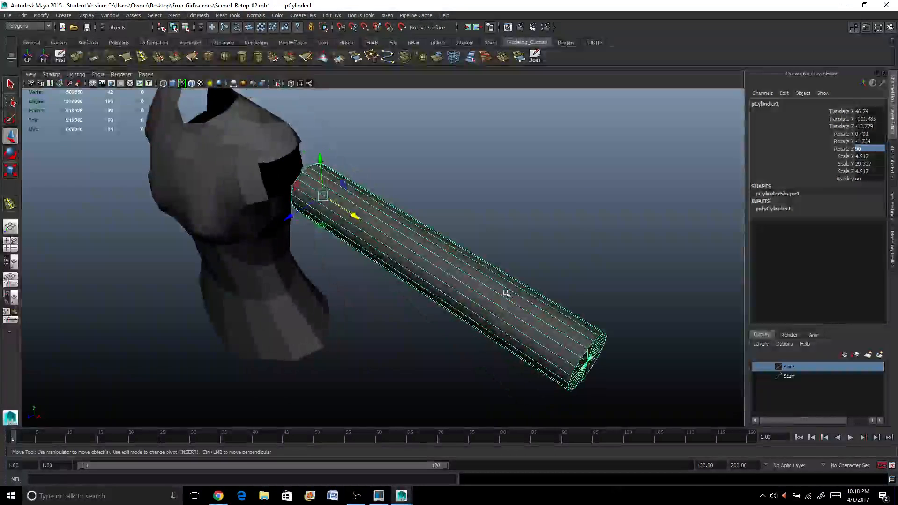
# Step: Switch the cylinder to face selection and turn off symmetry for the Move tool
pyautogui.moveTo(505, 282); pyautogui.dragTo(506, 307, button='right')
pyautogui.keyDown('alt'); pyautogui.moveTo(506, 308); pyautogui.dragTo(383, 247); pyautogui.keyUp('alt')
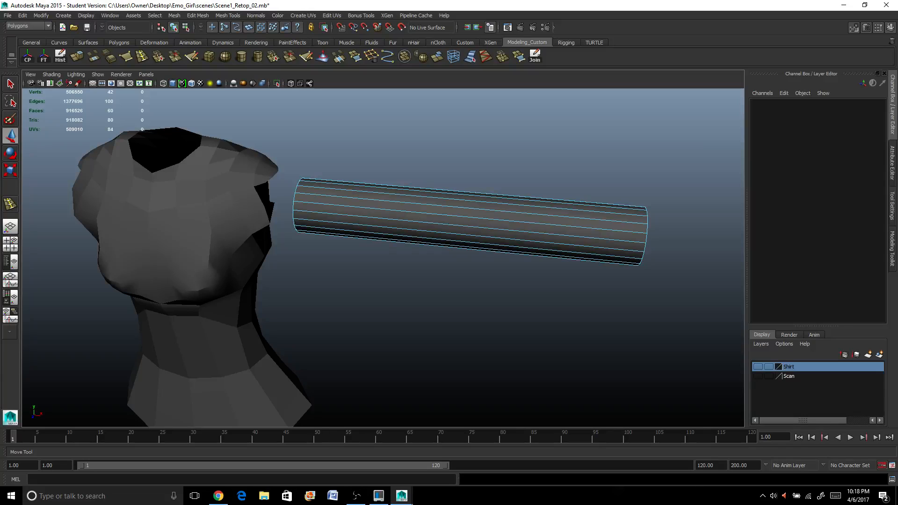
pyautogui.doubleClick(11, 136)
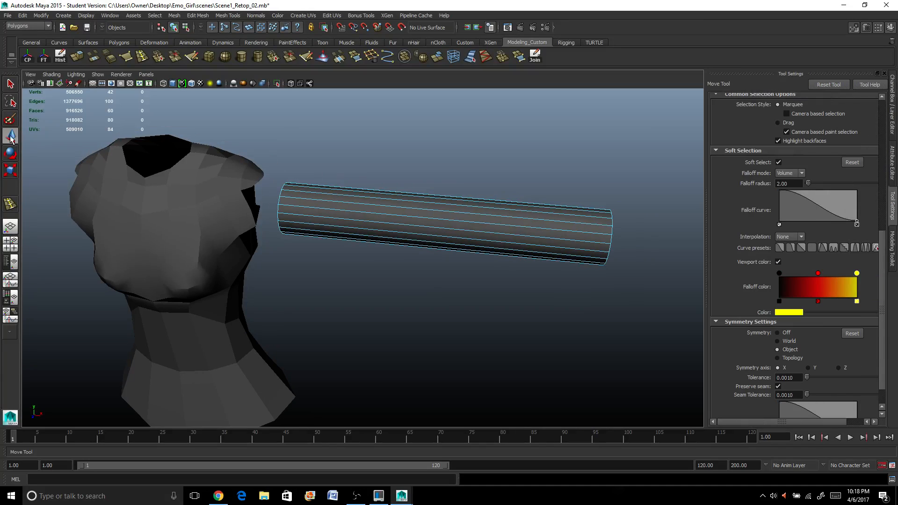
pyautogui.click(777, 333)
pyautogui.press('space')
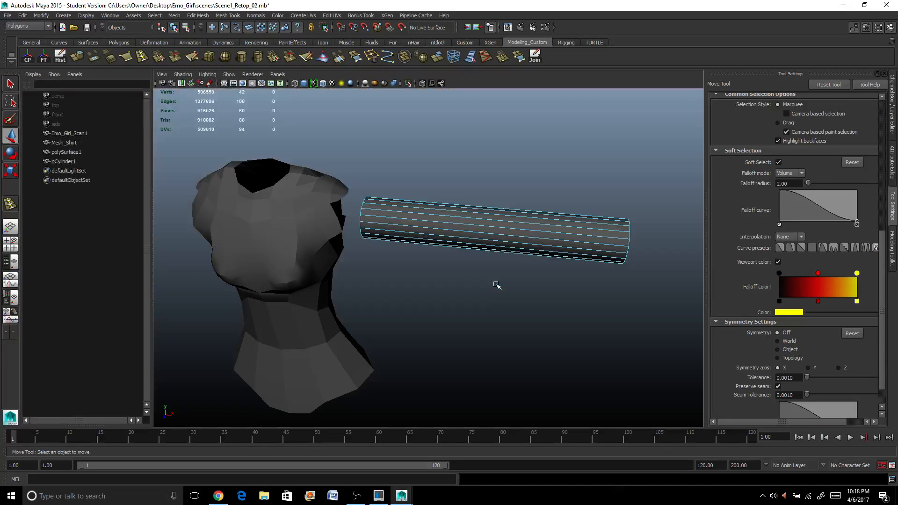
pyautogui.click(885, 74)
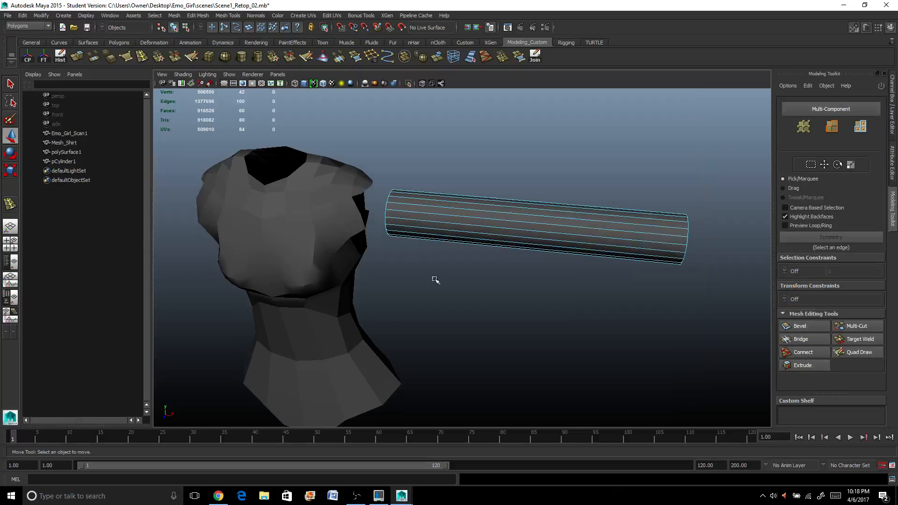
# Step: Select all of the cylinder's faces and turn off soft selection for the Move tool
pyautogui.keyDown('alt'); pyautogui.moveTo(434, 279); pyautogui.dragTo(524, 245); pyautogui.keyUp('alt')
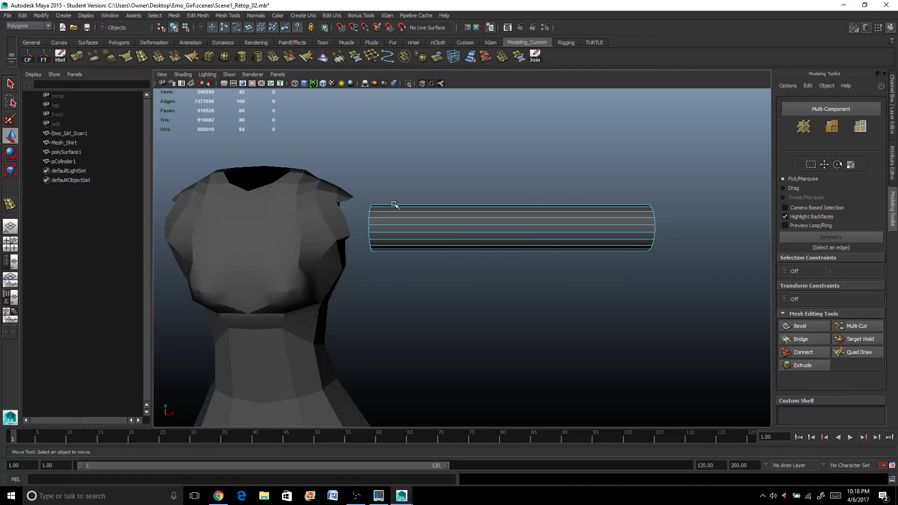
pyautogui.moveTo(367, 185); pyautogui.dragTo(658, 319)
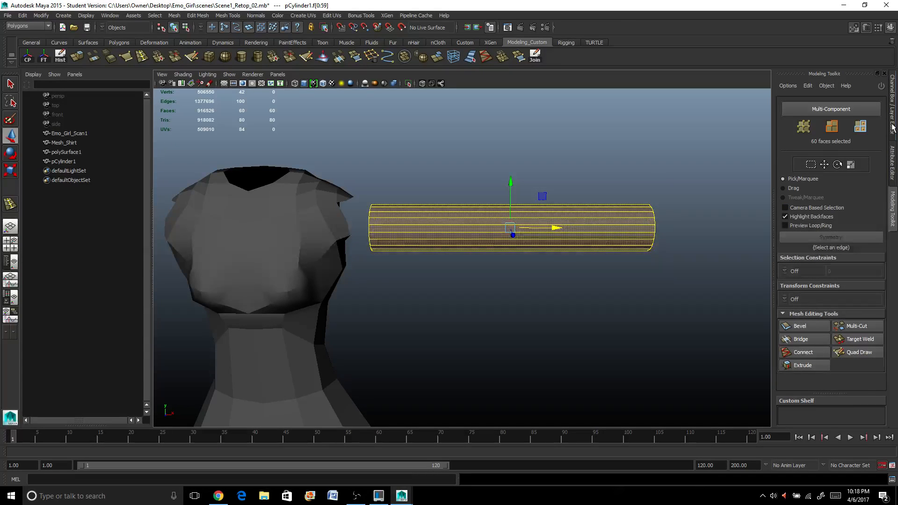
pyautogui.doubleClick(11, 135)
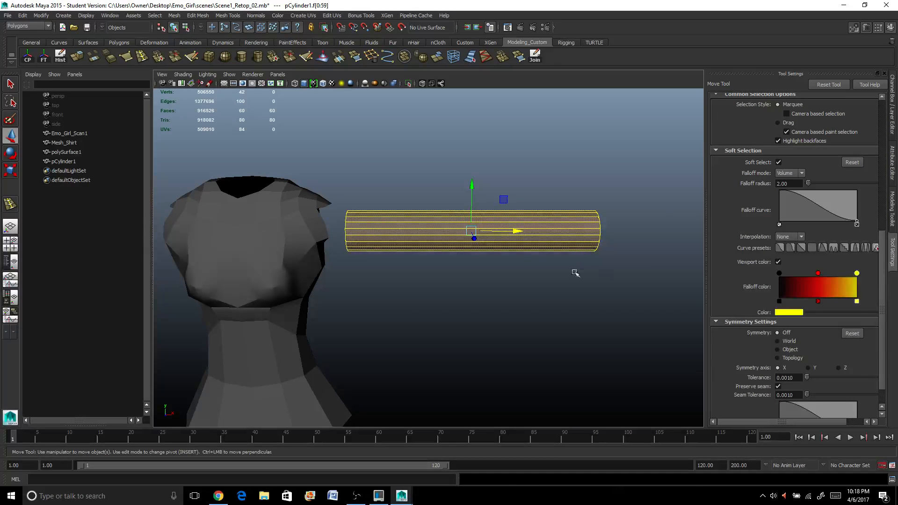
pyautogui.click(778, 162)
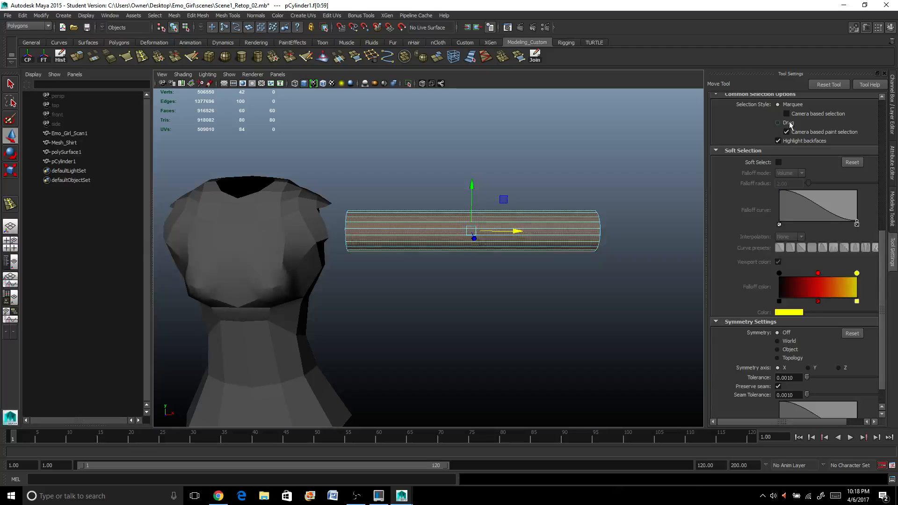
# Step: Deselect the cylinder's side faces and delete the faces of both end caps
pyautogui.keyDown('alt'); pyautogui.moveTo(439, 203); pyautogui.dragTo(495, 202); pyautogui.keyUp('alt')
pyautogui.moveTo(471, 117); pyautogui.dragTo(490, 300)
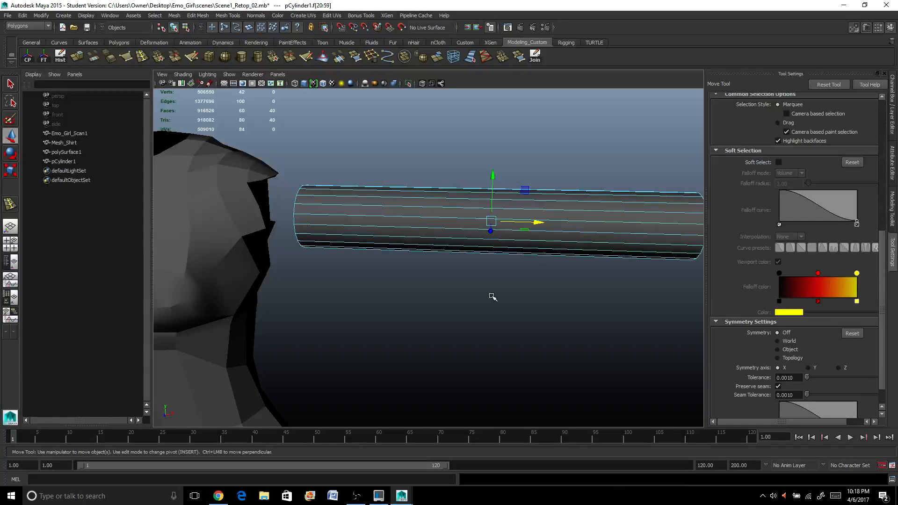
pyautogui.press('Delete')
# Step: Select a vertex on the cylinder's shoulder-end rim, then return to object mode and select the whole cylinder
pyautogui.keyDown('alt'); pyautogui.moveTo(521, 246); pyautogui.dragTo(511, 231); pyautogui.keyUp('alt')
pyautogui.moveTo(508, 226); pyautogui.dragTo(342, 218, button='right')
pyautogui.moveTo(291, 212); pyautogui.dragTo(301, 225)
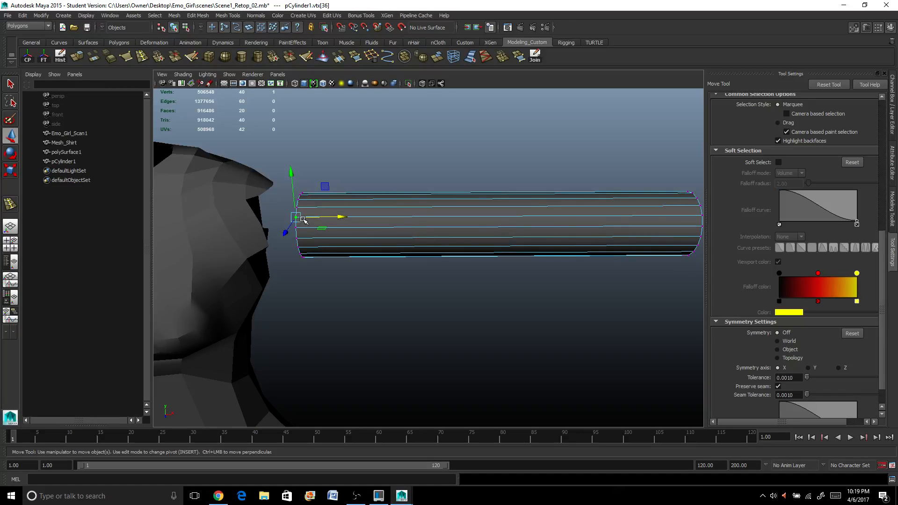
pyautogui.moveTo(447, 201); pyautogui.dragTo(471, 202, button='right')
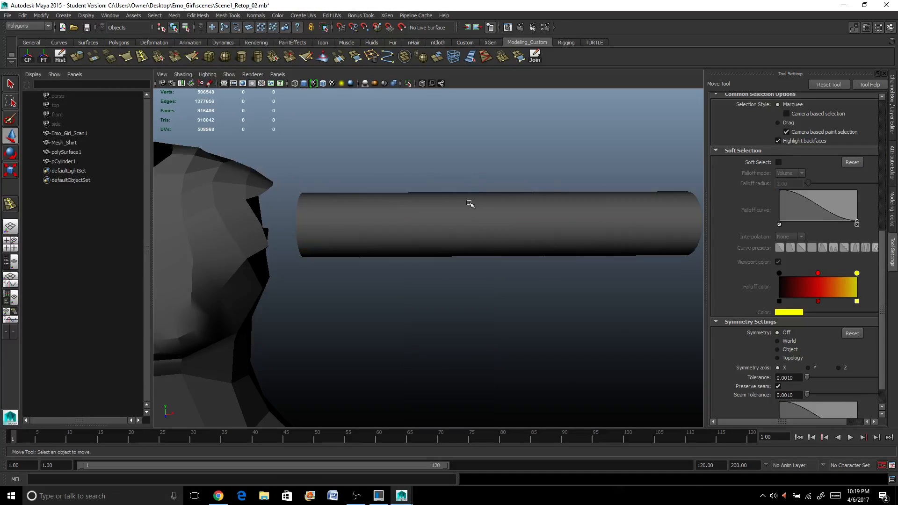
pyautogui.click(471, 202)
# Step: Examine the open-ended cylinder from its cuff end, along its length and against the shirt's armhole
pyautogui.keyDown('alt'); pyautogui.moveTo(571, 201); pyautogui.dragTo(495, 202); pyautogui.keyUp('alt')
pyautogui.scroll(-4, 463, 231)
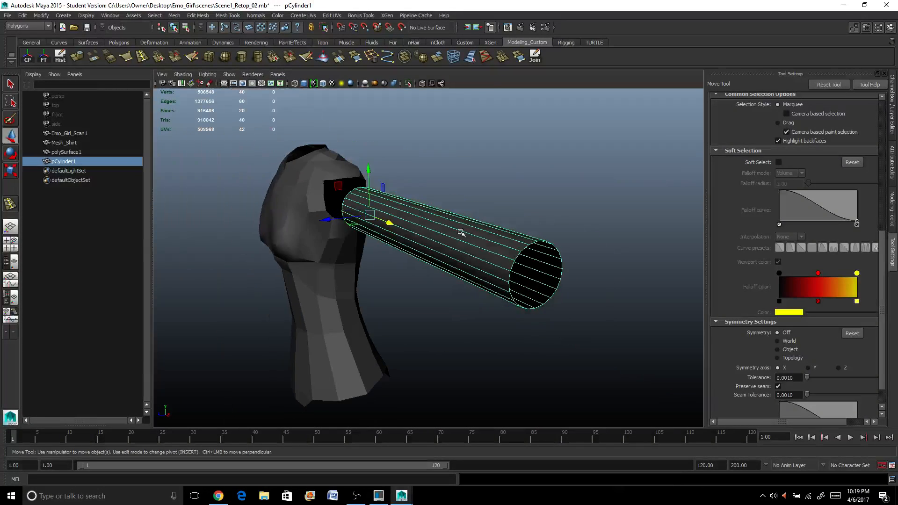
pyautogui.keyDown('alt'); pyautogui.moveTo(321, 235); pyautogui.dragTo(308, 266); pyautogui.keyUp('alt')
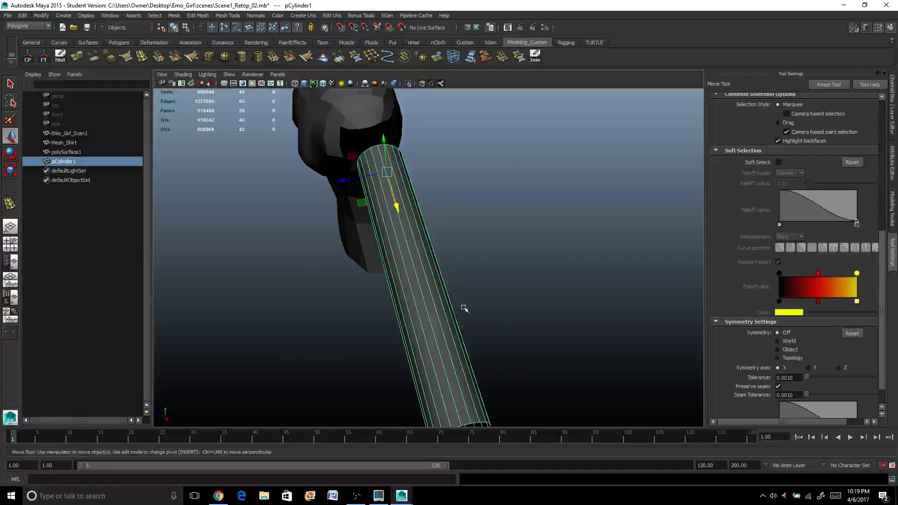
pyautogui.keyDown('alt'); pyautogui.moveTo(452, 337); pyautogui.dragTo(425, 276); pyautogui.keyUp('alt')
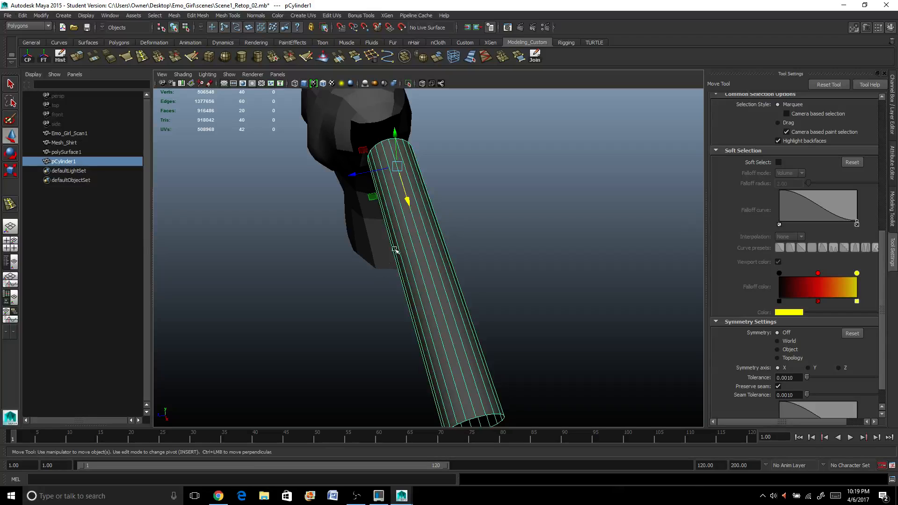
pyautogui.keyDown('alt'); pyautogui.moveTo(387, 274); pyautogui.dragTo(364, 262); pyautogui.keyUp('alt')
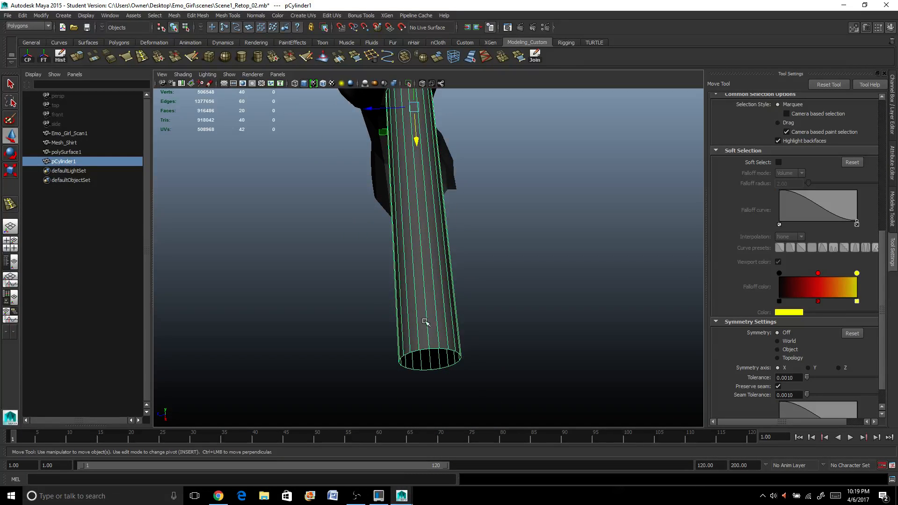
pyautogui.keyDown('alt'); pyautogui.moveTo(434, 350); pyautogui.dragTo(483, 260); pyautogui.keyUp('alt')
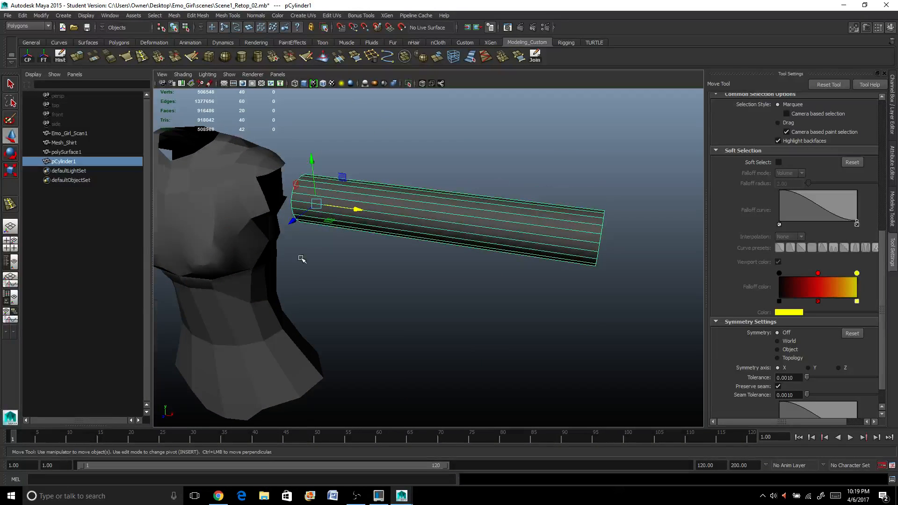
pyautogui.keyDown('alt'); pyautogui.moveTo(300, 257); pyautogui.dragTo(406, 225); pyautogui.keyUp('alt')
pyautogui.scroll(2, 436, 227)
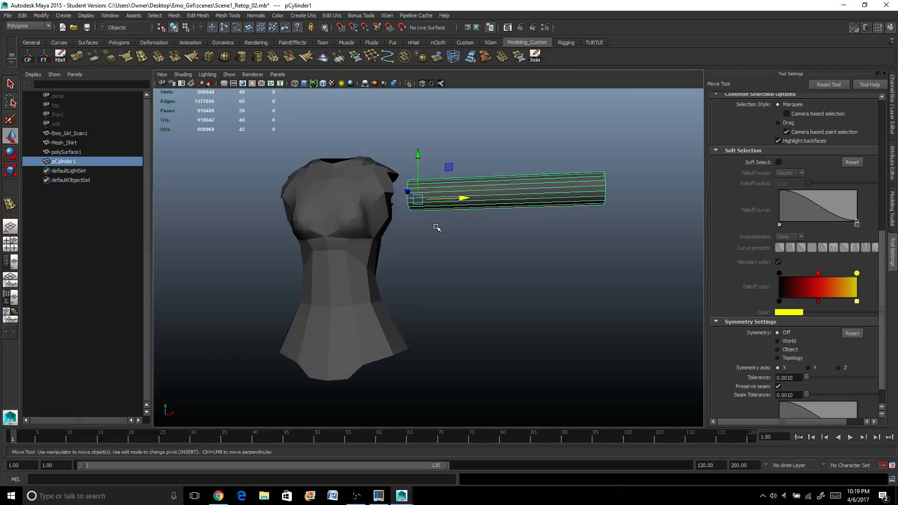
# Step: Move the cylinder's pivot inward along X, past its open end to the shirt's shoulder
pyautogui.press('e')
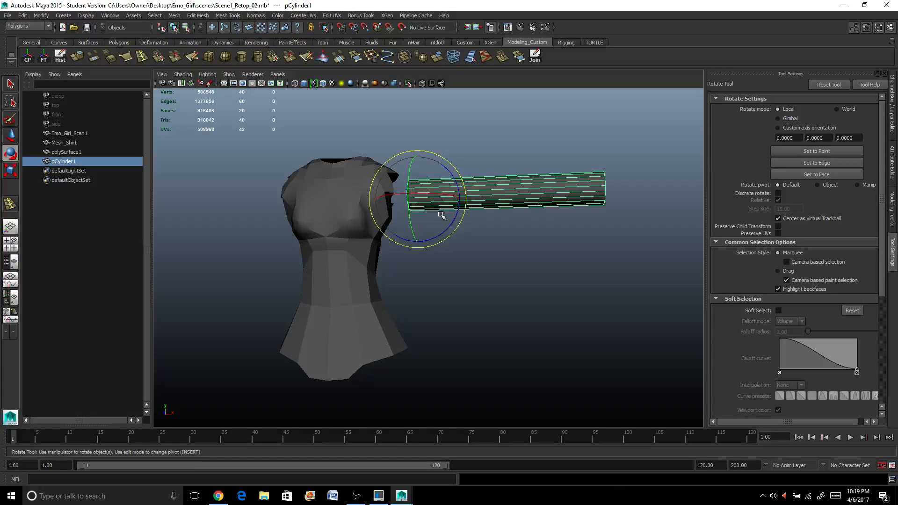
pyautogui.press('w')
pyautogui.press('Insert')
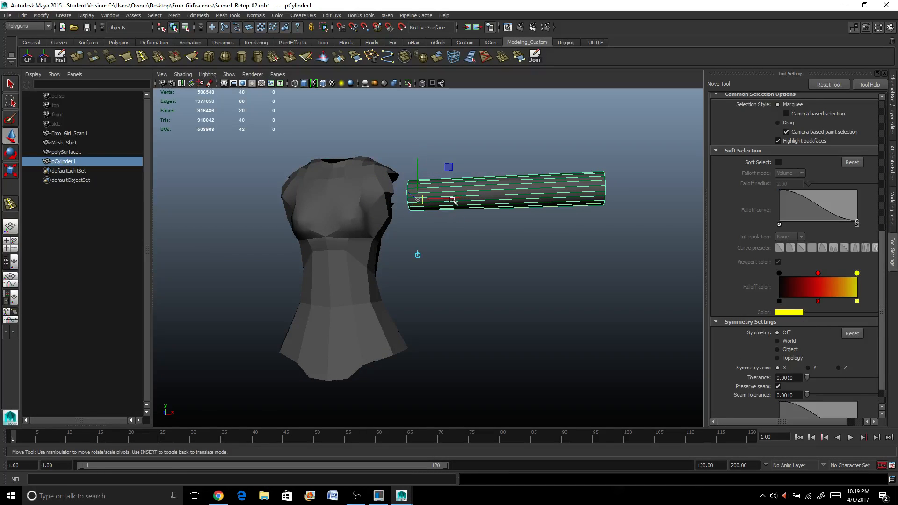
pyautogui.moveTo(452, 198); pyautogui.dragTo(440, 198)
pyautogui.press('Insert')
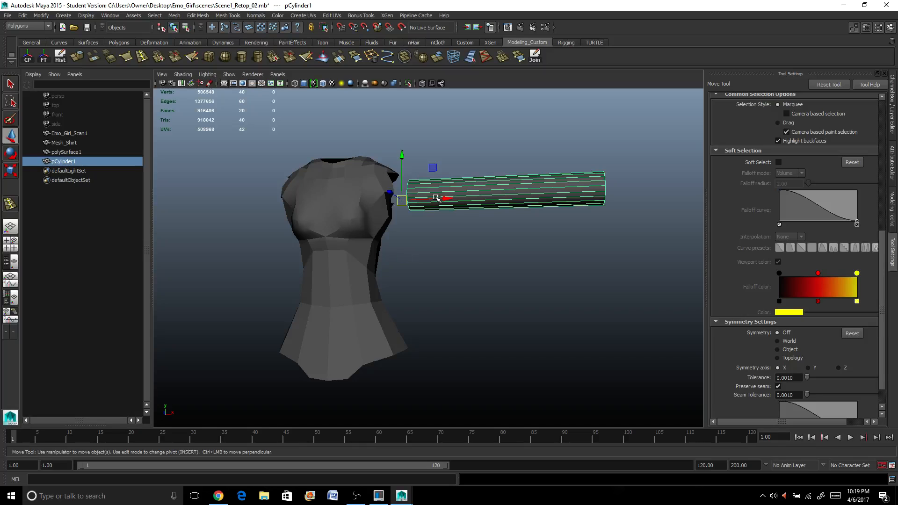
# Step: Try swinging the cylinder down around the shoulder pivot to hang beside the shirt, and undo the rotation
pyautogui.keyDown('alt'); pyautogui.moveTo(440, 198); pyautogui.dragTo(431, 252); pyautogui.keyUp('alt')
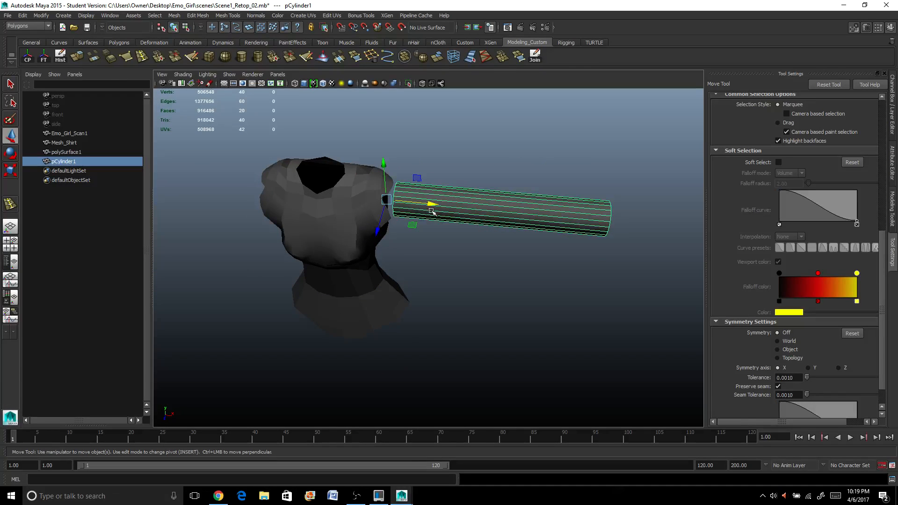
pyautogui.keyDown('alt'); pyautogui.moveTo(434, 205); pyautogui.dragTo(434, 197); pyautogui.keyUp('alt')
pyautogui.press('e')
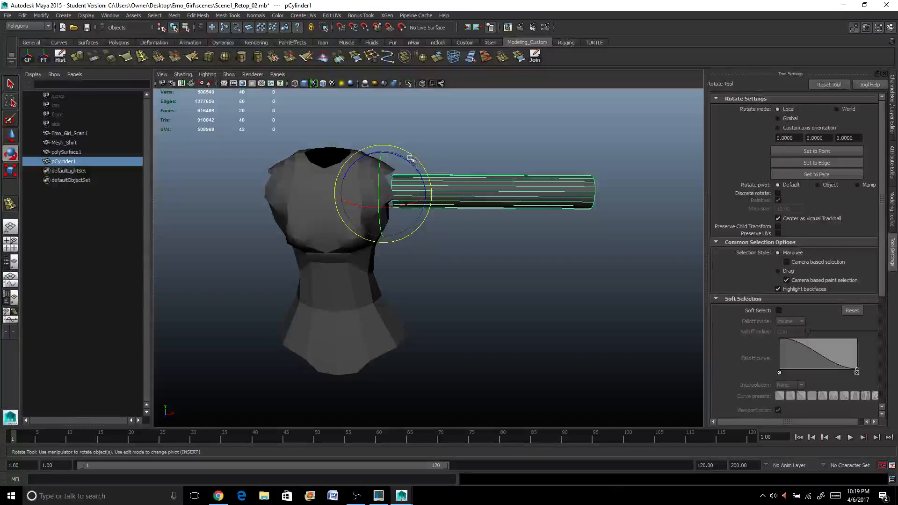
pyautogui.moveTo(411, 158); pyautogui.dragTo(425, 233)
pyautogui.keyDown('alt'); pyautogui.moveTo(411, 274); pyautogui.dragTo(430, 226, button='middle'); pyautogui.keyUp('alt')
pyautogui.scroll(2, 397, 316)
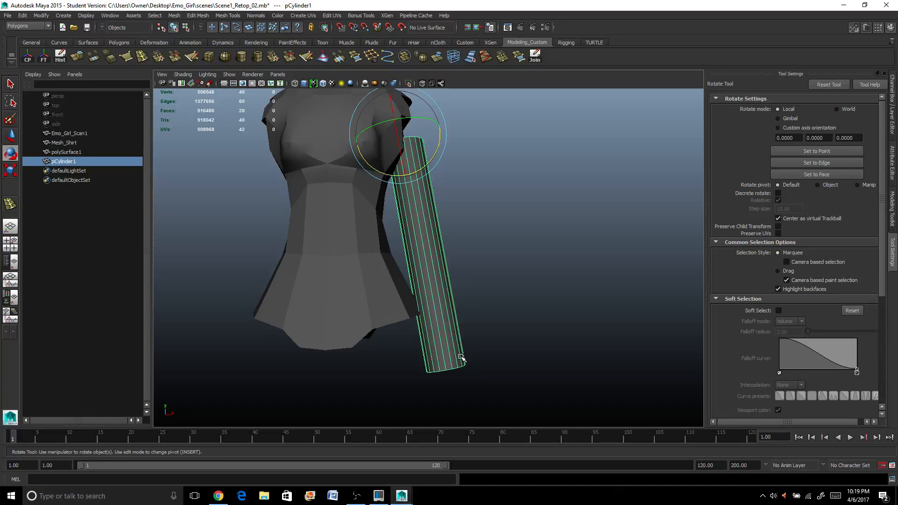
pyautogui.hotkey('ctrl', 'z')
# Step: Shorten the sleeve by moving the ring of vertices at the cylinder's cuff end inward along X
pyautogui.keyDown('alt'); pyautogui.moveTo(539, 254); pyautogui.dragTo(532, 257); pyautogui.keyUp('alt')
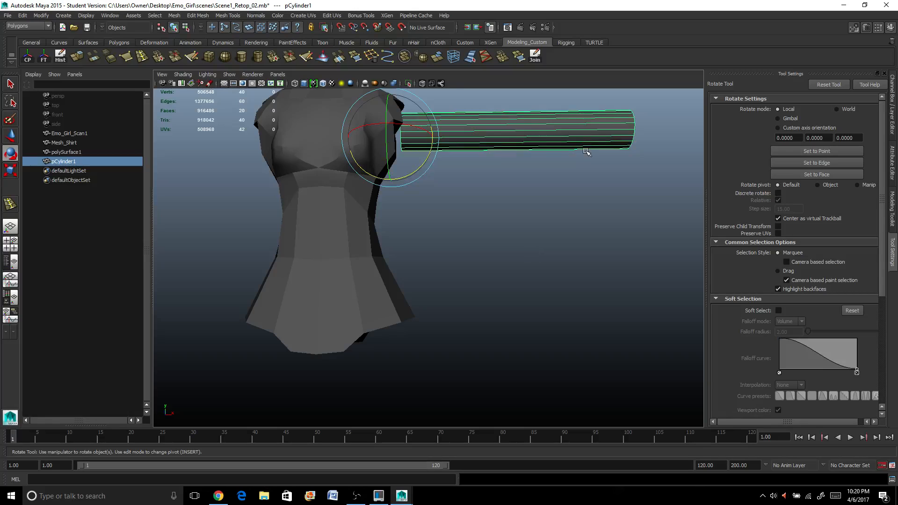
pyautogui.moveTo(592, 141); pyautogui.dragTo(548, 140, button='right')
pyautogui.keyDown('alt'); pyautogui.moveTo(597, 133); pyautogui.dragTo(560, 175, button='middle'); pyautogui.keyUp('alt')
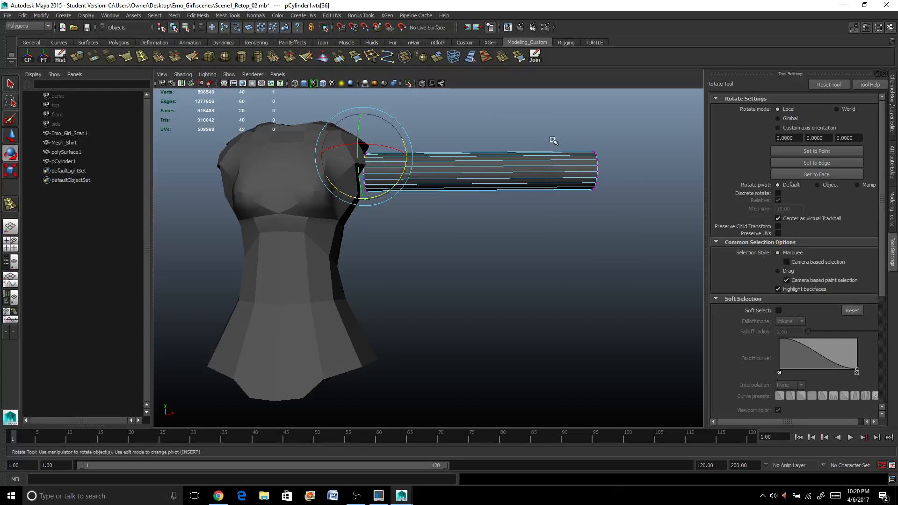
pyautogui.moveTo(553, 140); pyautogui.dragTo(648, 219)
pyautogui.press('w')
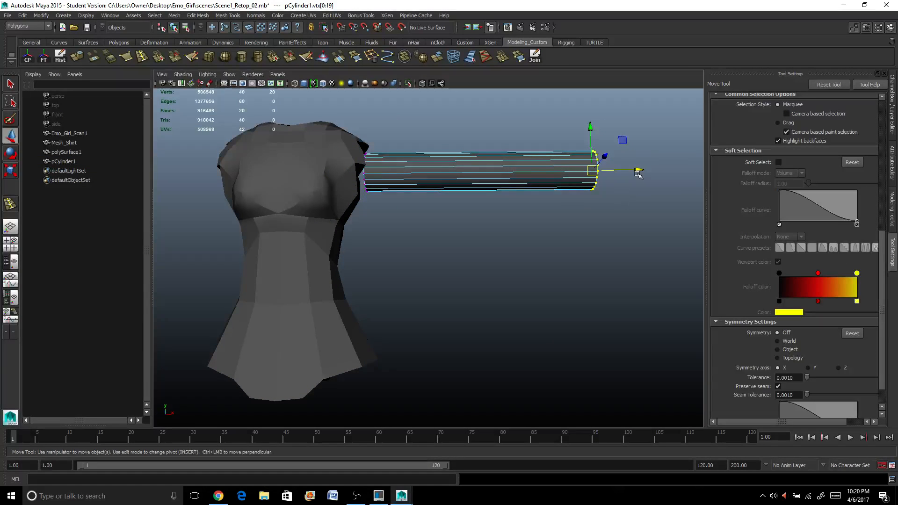
pyautogui.moveTo(639, 172); pyautogui.dragTo(600, 170)
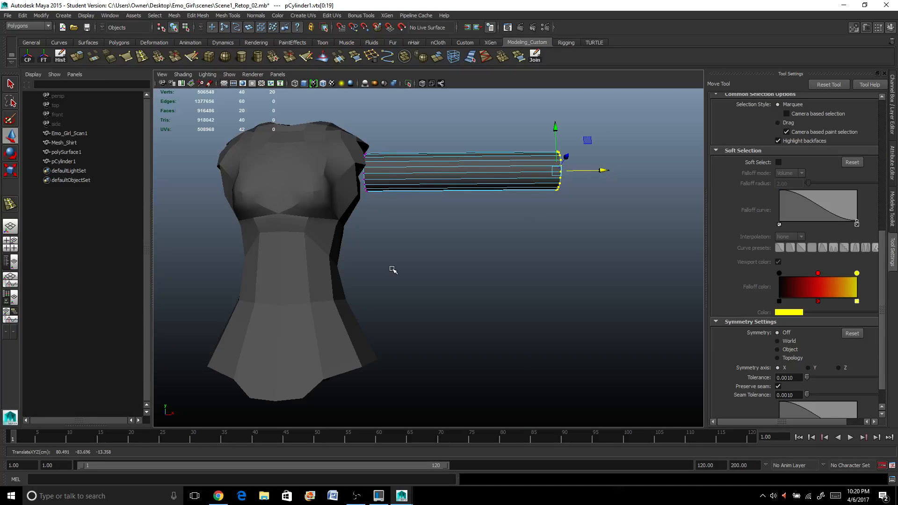
pyautogui.keyDown('alt'); pyautogui.moveTo(393, 267); pyautogui.dragTo(397, 297); pyautogui.keyUp('alt')
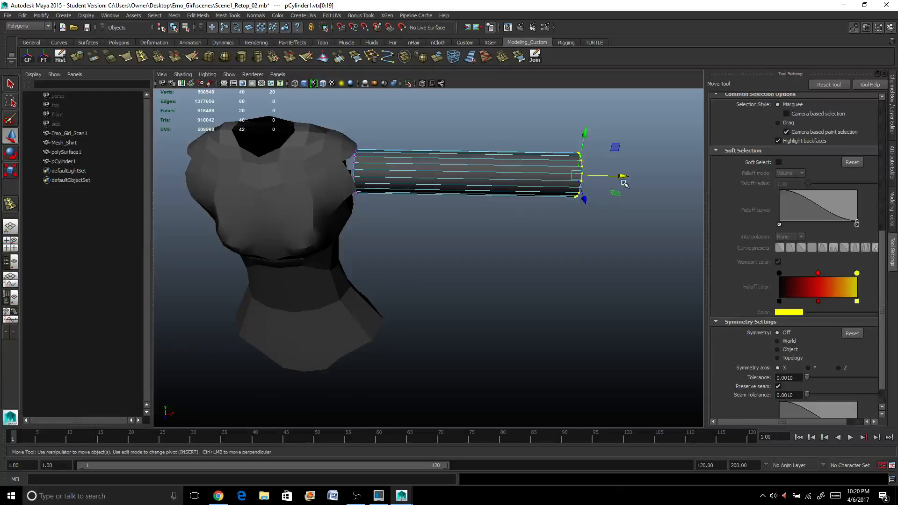
pyautogui.moveTo(619, 176); pyautogui.dragTo(627, 176)
pyautogui.moveTo(530, 202)
pyautogui.keyDown('alt'); pyautogui.mouseDown()
pyautogui.moveTo(537, 192)
pyautogui.moveTo(514, 206)
pyautogui.mouseUp(); pyautogui.keyUp('alt')
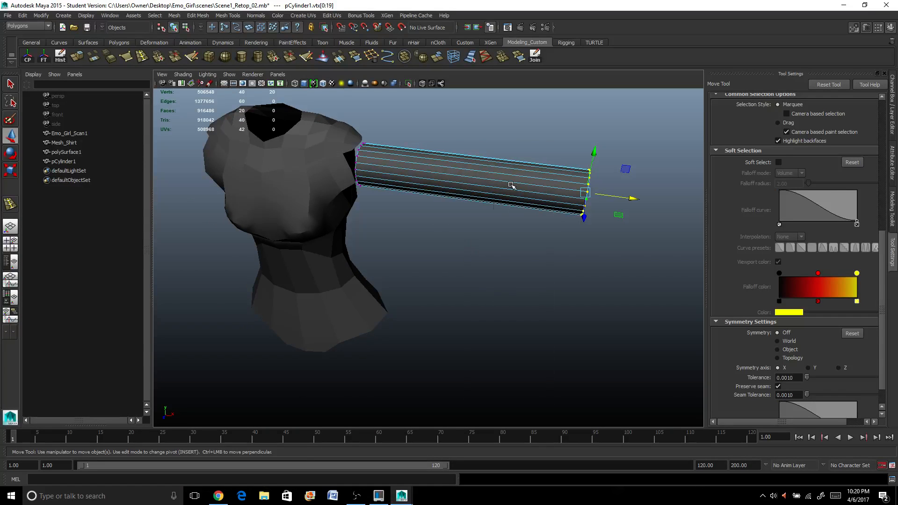
# Step: Insert an edge loop around the middle of the sleeve cylinder at the elbow
pyautogui.moveTo(511, 185); pyautogui.dragTo(503, 173, button='right')
pyautogui.keyDown('alt'); pyautogui.moveTo(502, 173); pyautogui.dragTo(456, 234); pyautogui.keyUp('alt')
pyautogui.click(143, 55)
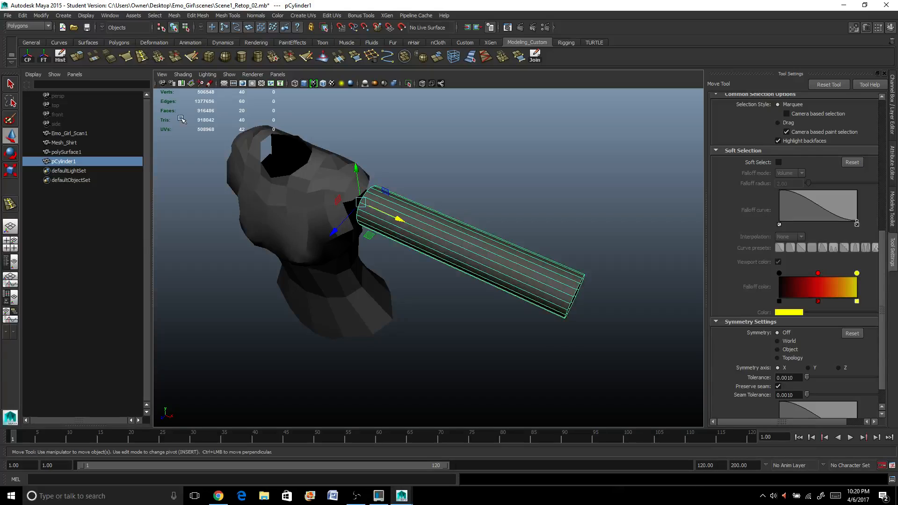
pyautogui.scroll(2, 422, 247)
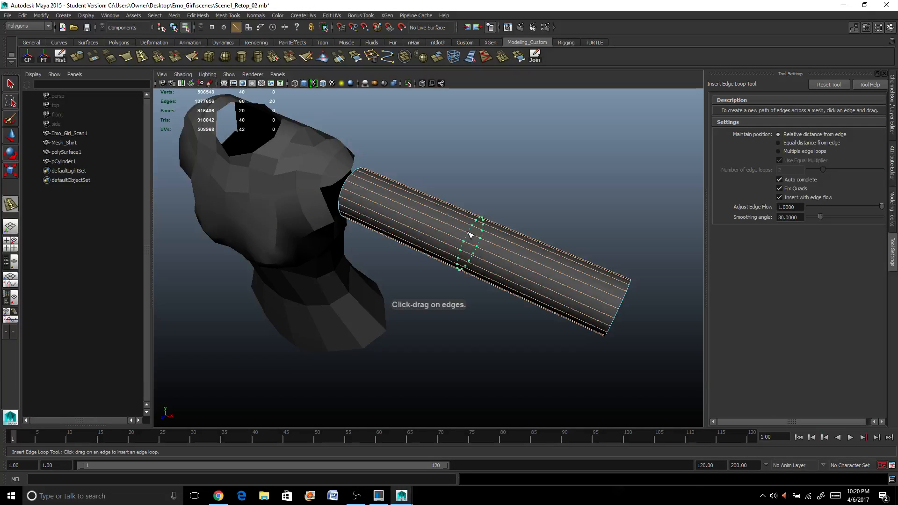
pyautogui.click(420, 244)
pyautogui.keyDown('alt'); pyautogui.moveTo(423, 246); pyautogui.dragTo(407, 254); pyautogui.keyUp('alt')
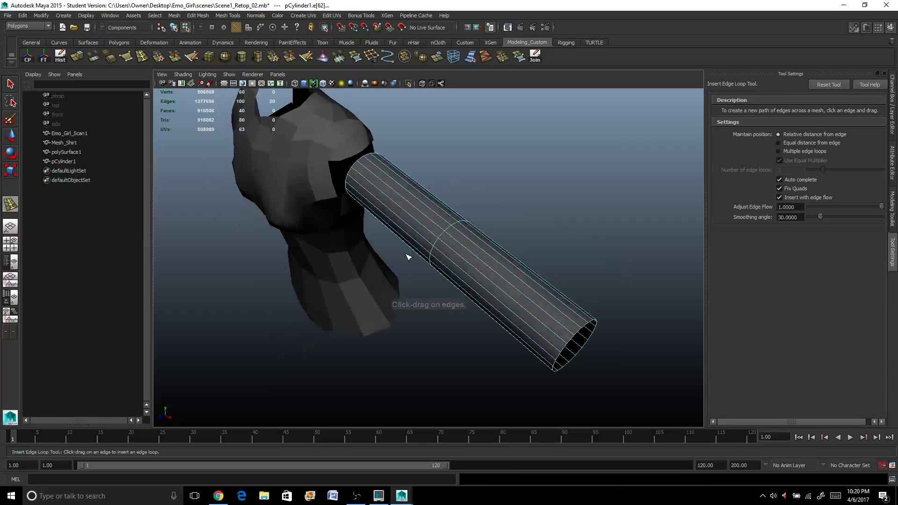
# Step: Scale the elbow edge loop down uniformly to narrow the middle of the sleeve
pyautogui.press('r')
pyautogui.scroll(3, 419, 245)
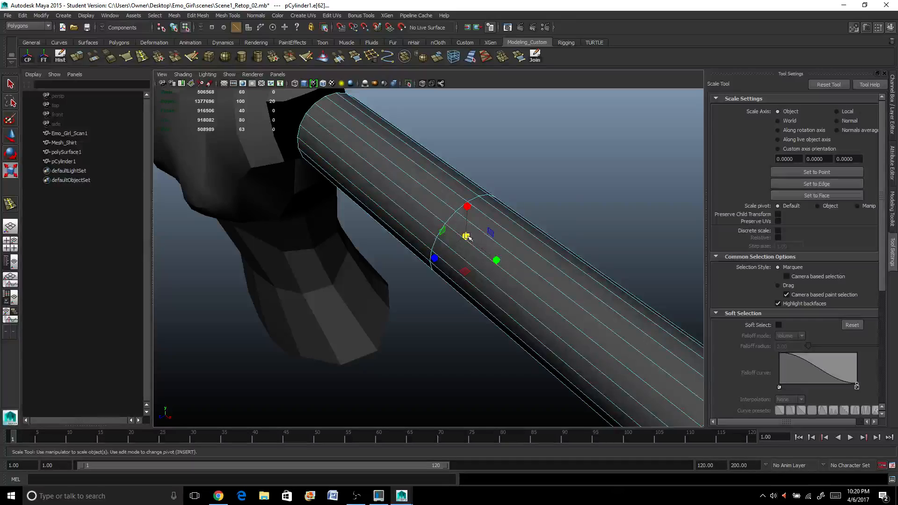
pyautogui.moveTo(465, 236); pyautogui.dragTo(420, 258)
pyautogui.press('w')
pyautogui.keyDown('alt'); pyautogui.moveTo(444, 270); pyautogui.dragTo(443, 217, button='middle'); pyautogui.keyUp('alt')
pyautogui.scroll(-3, 528, 358)
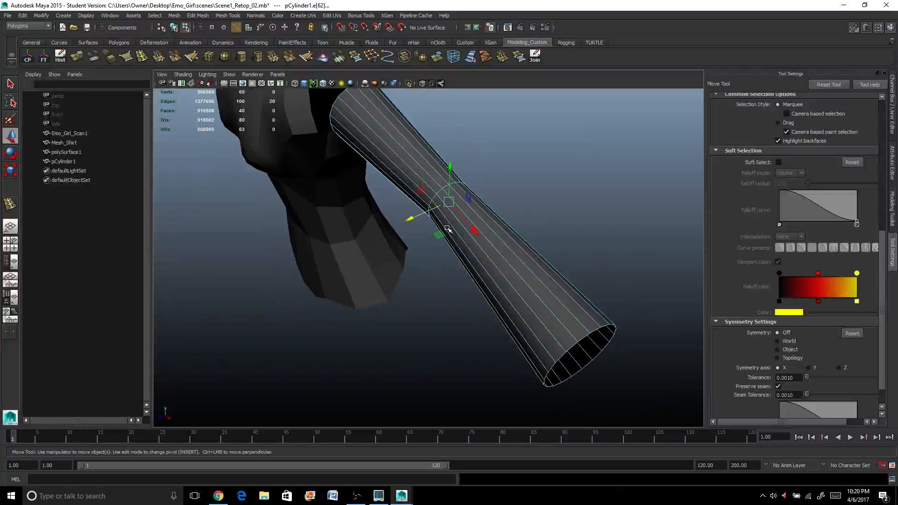
# Step: Scale down the edge loop around the sleeve's open cuff end so the forearm tapers toward the wrist
pyautogui.doubleClick(570, 345)
pyautogui.press('r')
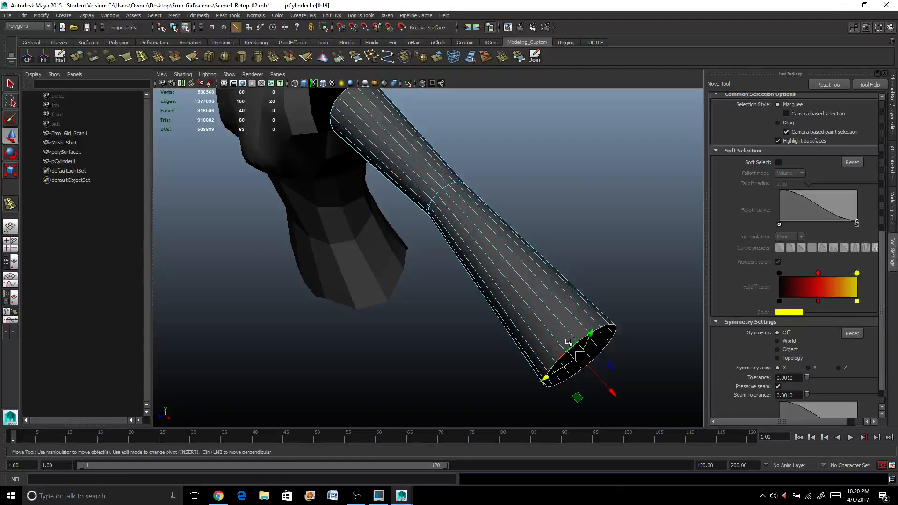
pyautogui.moveTo(566, 349); pyautogui.dragTo(393, 319)
# Step: Insert an edge loop midway between the shoulder opening and the elbow, and scale it up to widen the upper arm
pyautogui.click(143, 57)
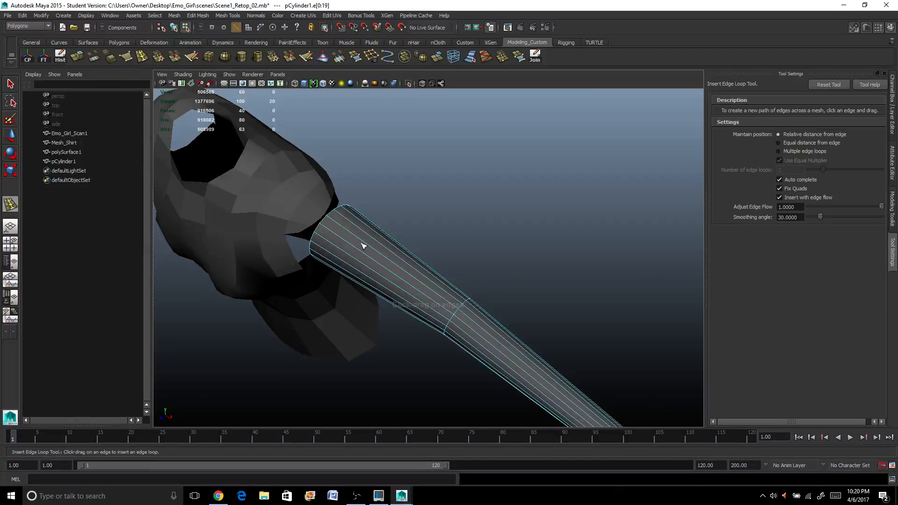
pyautogui.moveTo(378, 263); pyautogui.dragTo(377, 262)
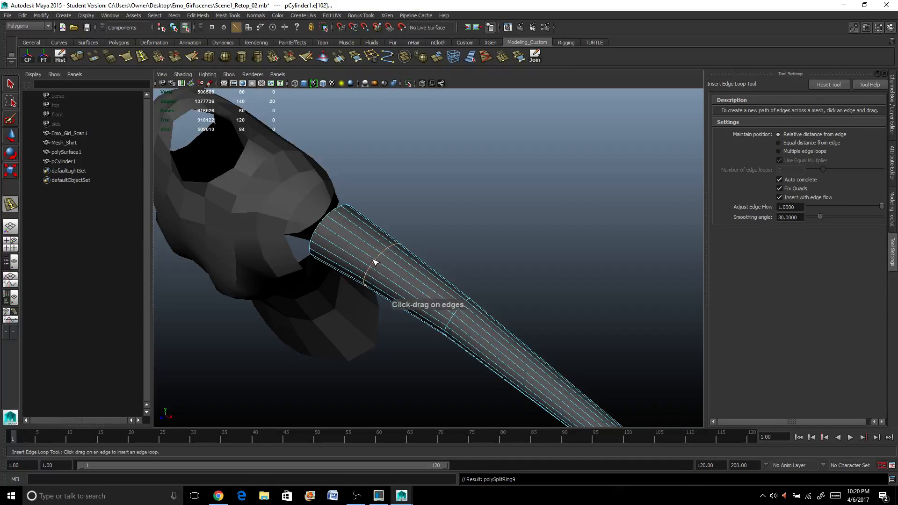
pyautogui.press('r')
pyautogui.moveTo(354, 294); pyautogui.dragTo(377, 295)
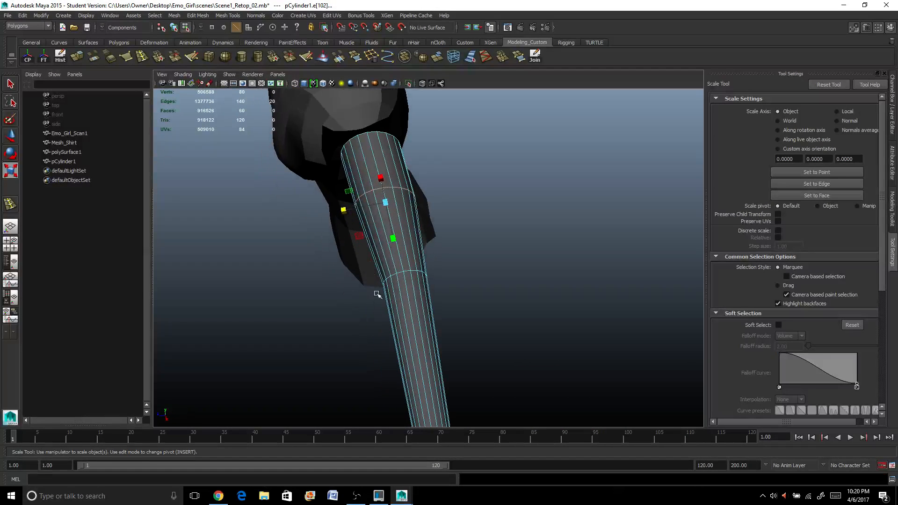
# Step: Insert an edge loop just above the elbow loop and scale it outward to fill out the sleeve
pyautogui.click(142, 57)
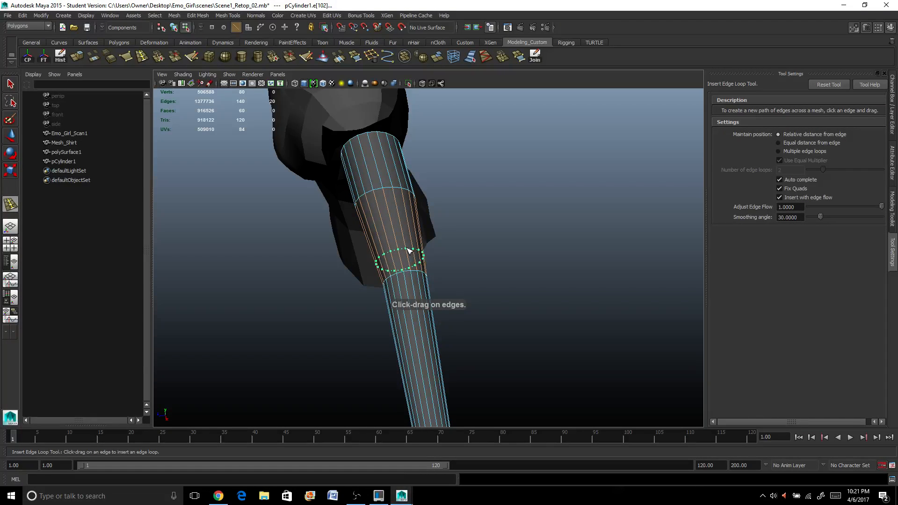
pyautogui.moveTo(408, 256); pyautogui.dragTo(406, 257)
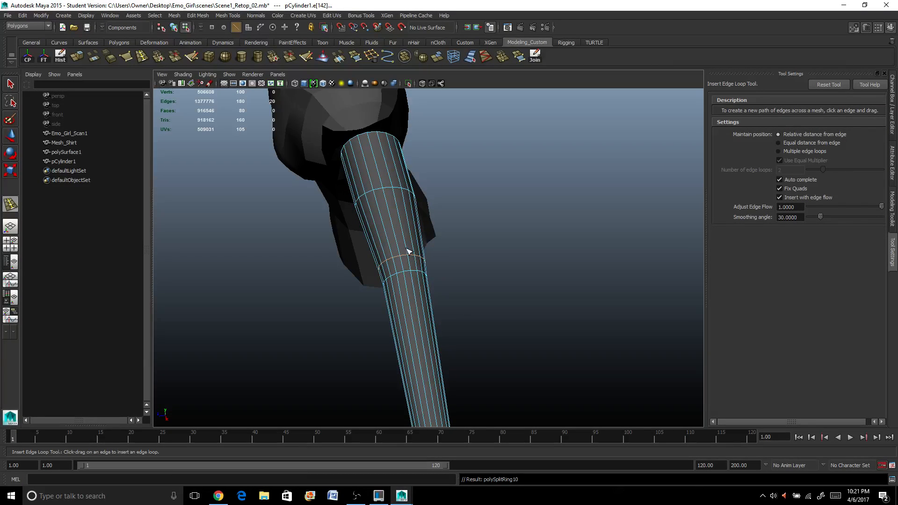
pyautogui.press('r')
pyautogui.moveTo(438, 257); pyautogui.dragTo(426, 299)
pyautogui.press('w')
pyautogui.scroll(3, 387, 286)
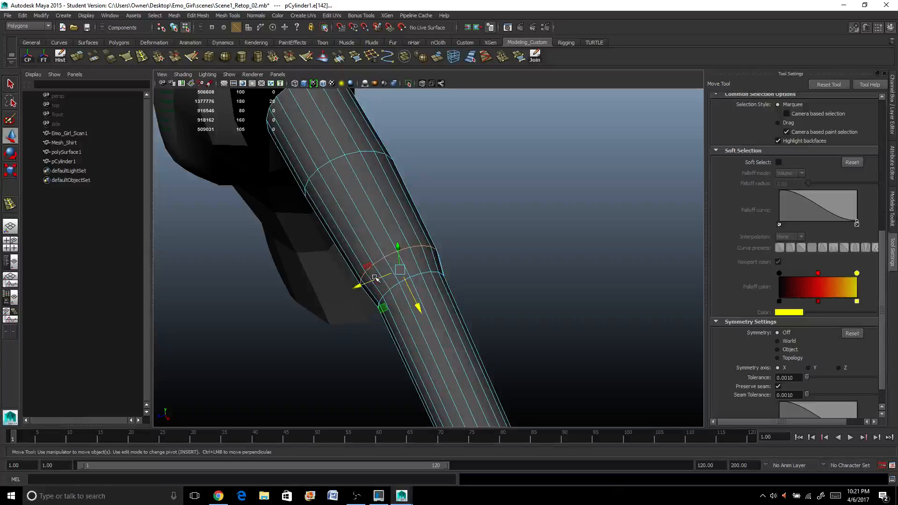
# Step: Turn on soft selection and move two front edges of the loop above the elbow toward the shoulder along X and outward along Z
pyautogui.click(379, 261)
pyautogui.keyDown('alt'); pyautogui.moveTo(345, 341); pyautogui.dragTo(418, 298); pyautogui.keyUp('alt')
pyautogui.click(406, 253)
pyautogui.keyDown('shift'); pyautogui.click(409, 263); pyautogui.keyUp('shift')
pyautogui.hotkey('ctrl', 'z')
pyautogui.press('b')
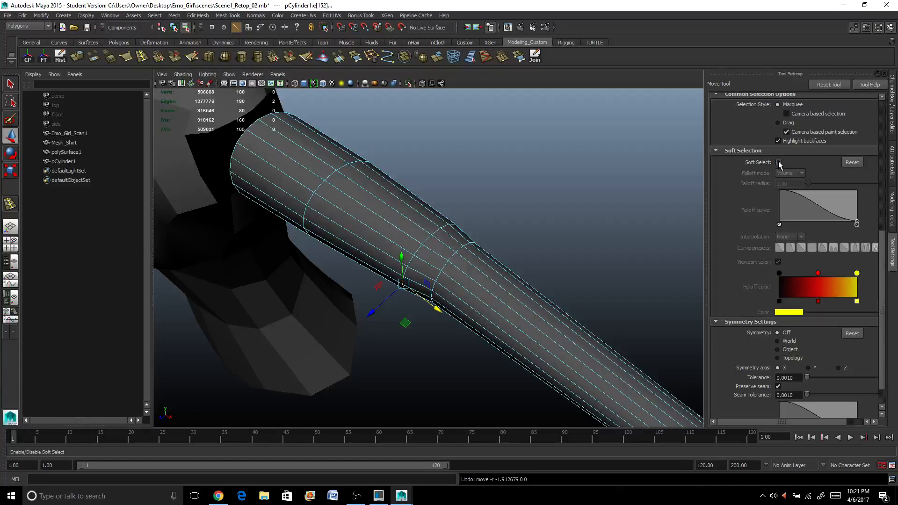
pyautogui.moveTo(435, 307); pyautogui.dragTo(404, 291)
pyautogui.moveTo(346, 293); pyautogui.dragTo(338, 296)
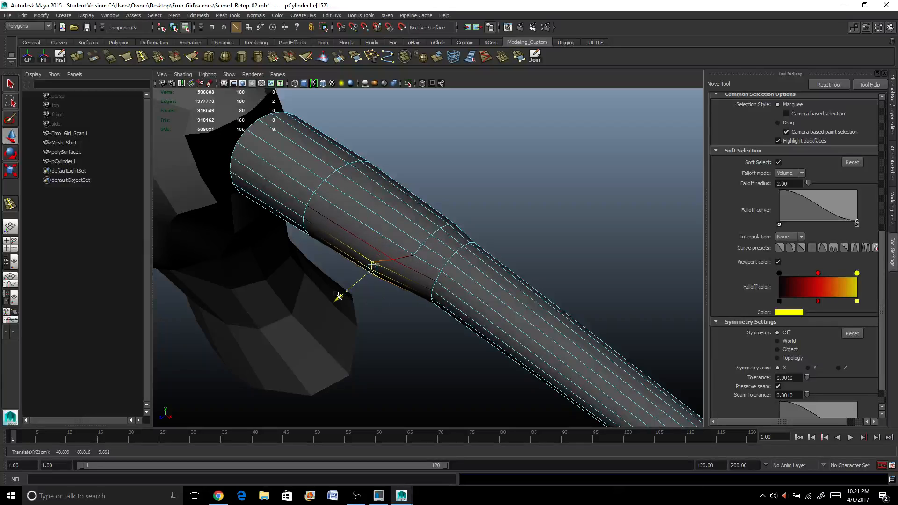
pyautogui.keyDown('alt'); pyautogui.moveTo(388, 272); pyautogui.dragTo(413, 263); pyautogui.keyUp('alt')
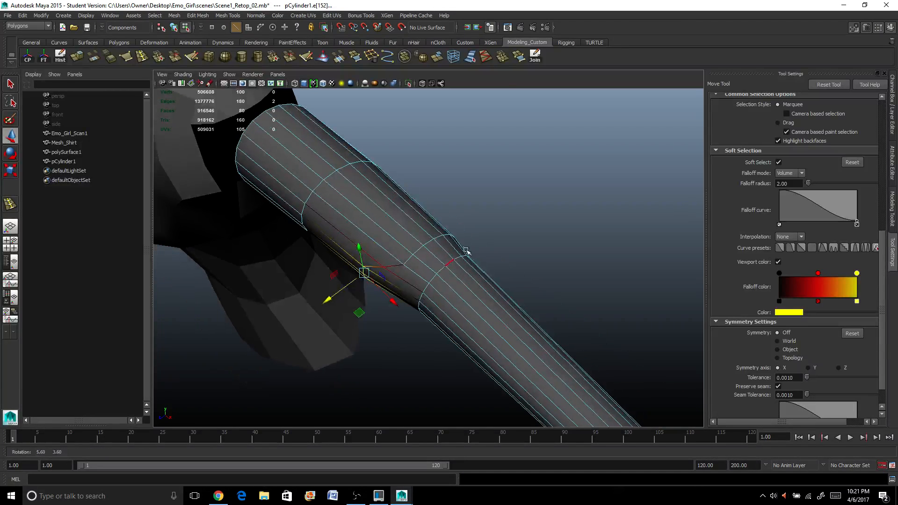
# Step: Shift the neighbouring edge and vertices on the loop above the elbow toward the shoulder along X to curve the loop
pyautogui.click(408, 264)
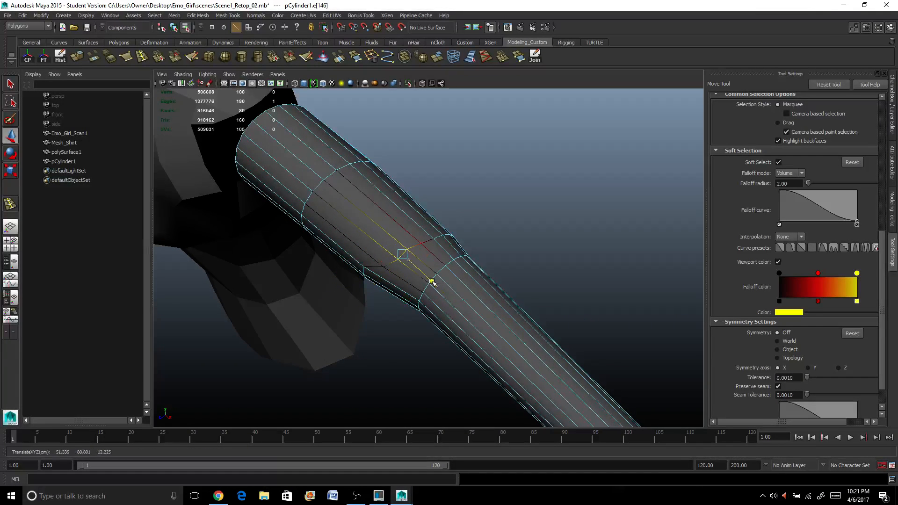
pyautogui.moveTo(428, 277); pyautogui.dragTo(427, 277)
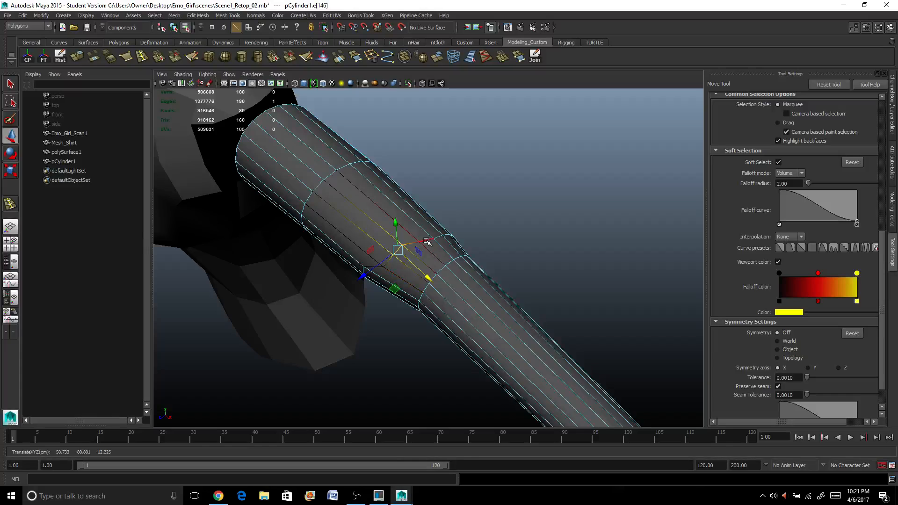
pyautogui.moveTo(427, 242); pyautogui.dragTo(380, 269, button='right')
pyautogui.click(380, 269)
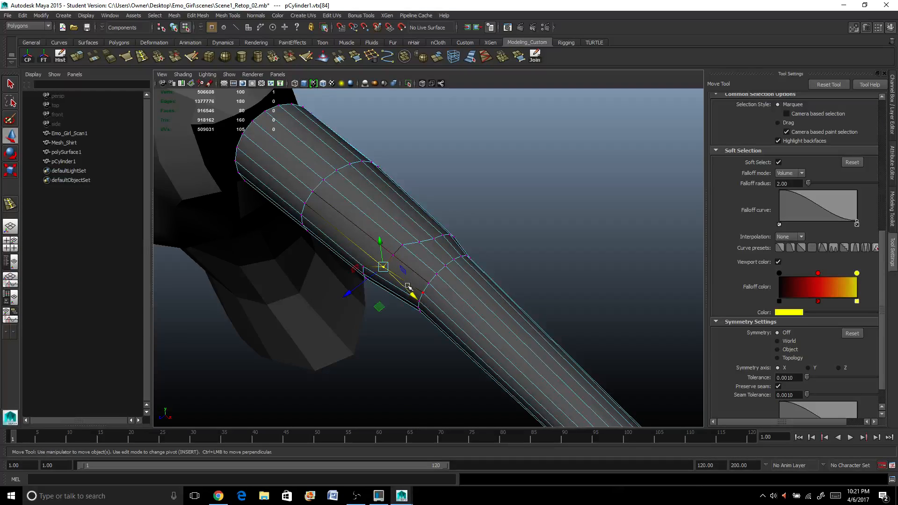
pyautogui.moveTo(410, 289); pyautogui.dragTo(398, 284, button='middle')
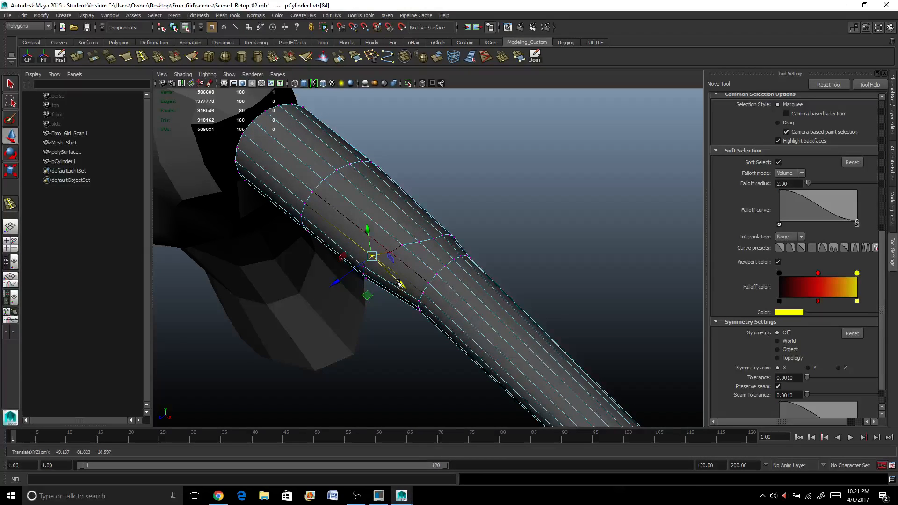
pyautogui.click(393, 252)
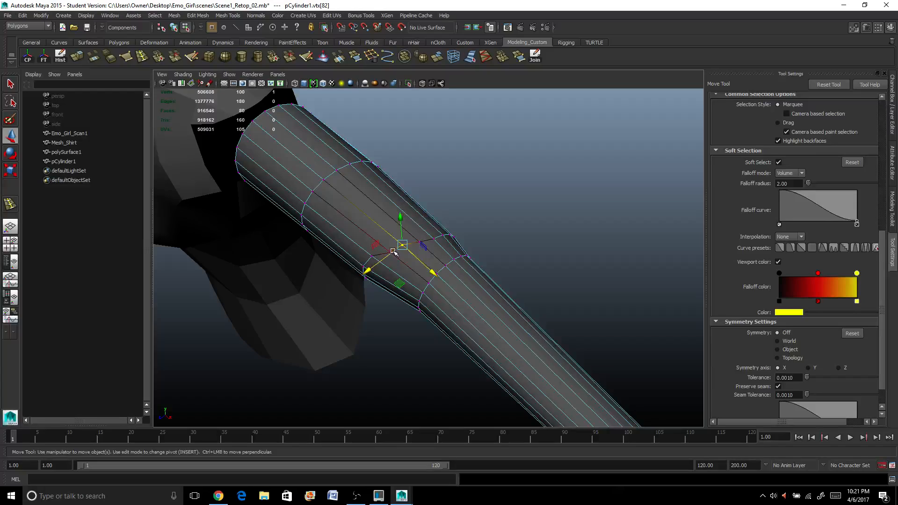
pyautogui.press('q')
pyautogui.click(392, 251)
pyautogui.keyDown('alt'); pyautogui.moveTo(417, 260); pyautogui.dragTo(425, 230); pyautogui.keyUp('alt')
pyautogui.press('w')
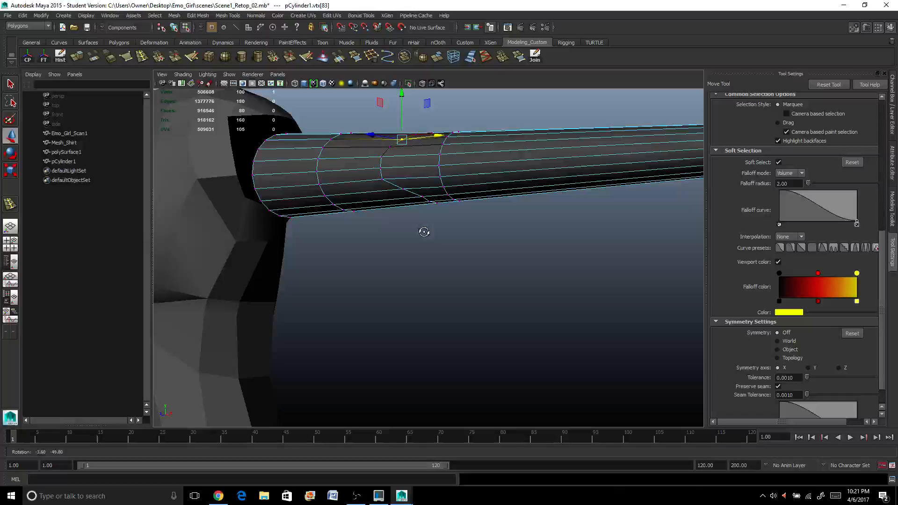
# Step: Set the soft selection falloff radius to 5 and move the underside vertex of the loop above the elbow toward the shoulder
pyautogui.click(421, 194)
pyautogui.keyDown('alt'); pyautogui.moveTo(424, 195); pyautogui.dragTo(459, 244); pyautogui.keyUp('alt')
pyautogui.hotkey('ctrl', 'z')
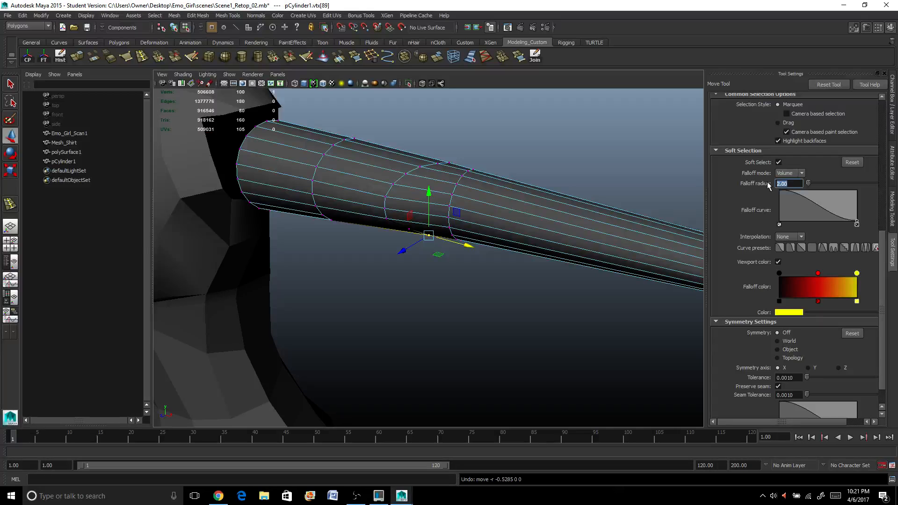
pyautogui.write('5')
pyautogui.press('Return')
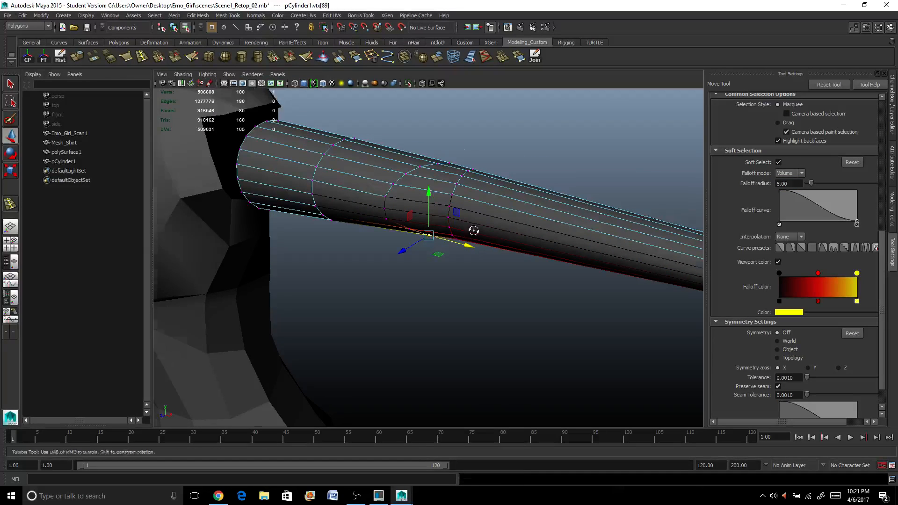
pyautogui.keyDown('alt'); pyautogui.moveTo(473, 230); pyautogui.dragTo(445, 169); pyautogui.keyUp('alt')
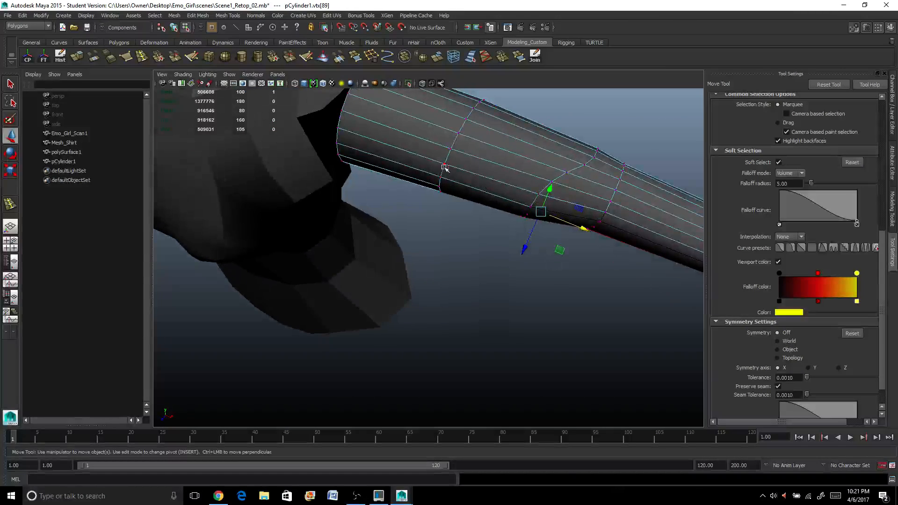
# Step: Adjust the lower vertices of the upper-arm loop along Z, and push the elbow loop's back vertices outward along Z
pyautogui.moveTo(456, 198); pyautogui.dragTo(494, 200)
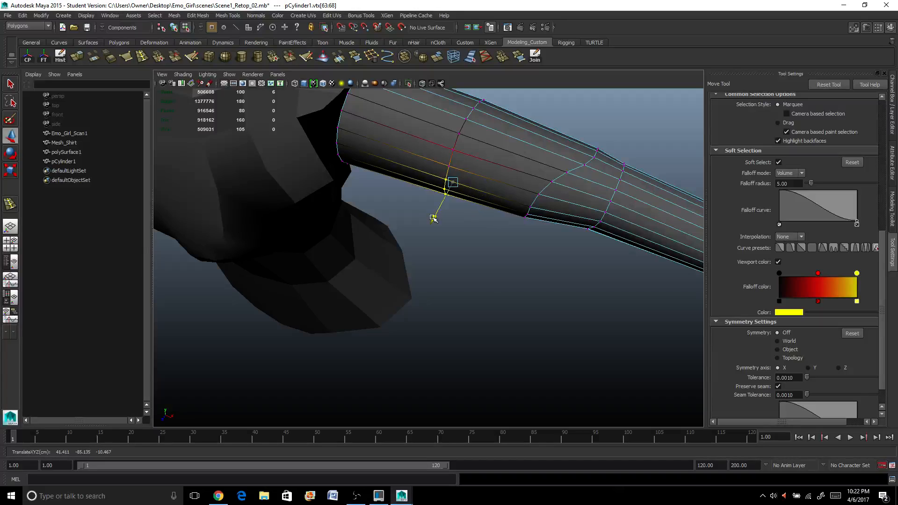
pyautogui.keyDown('alt'); pyautogui.moveTo(479, 242); pyautogui.dragTo(378, 254); pyautogui.keyUp('alt')
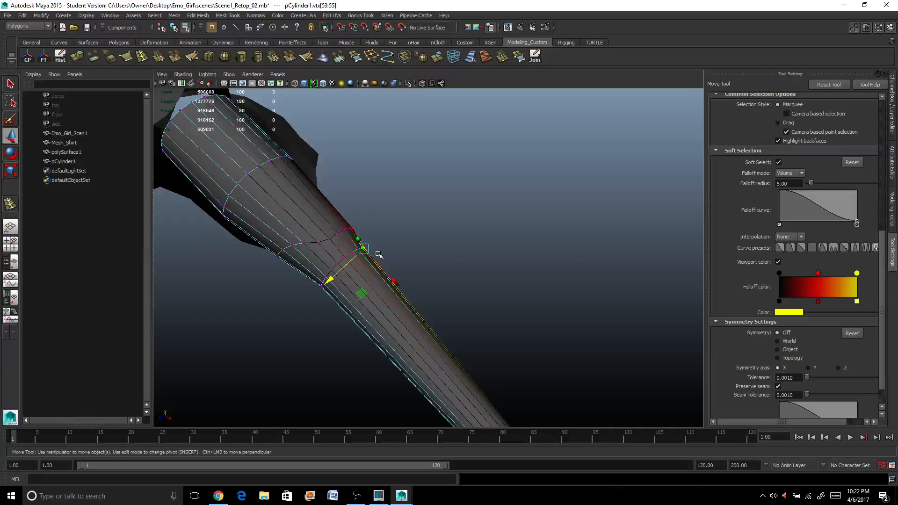
pyautogui.moveTo(324, 283); pyautogui.dragTo(332, 277)
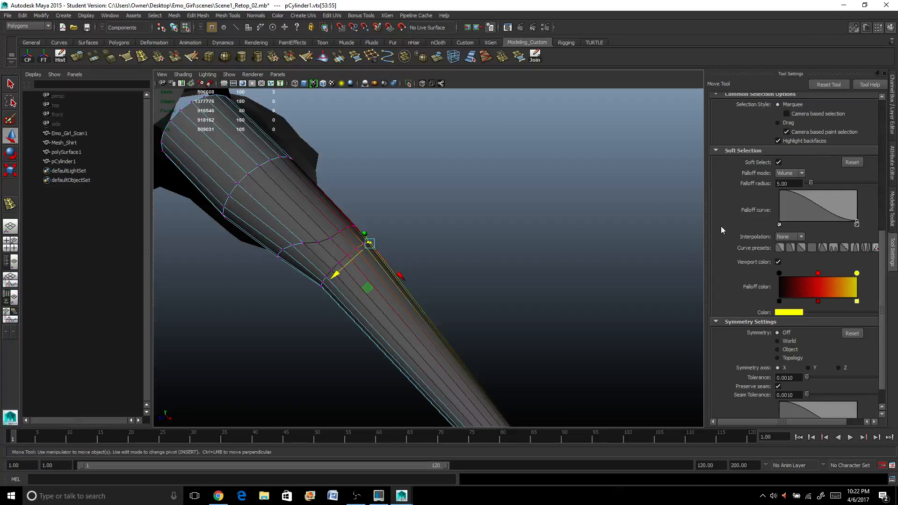
# Step: Insert an edge loop just below the elbow loop and turn off soft selection
pyautogui.press('y')
pyautogui.click(382, 268)
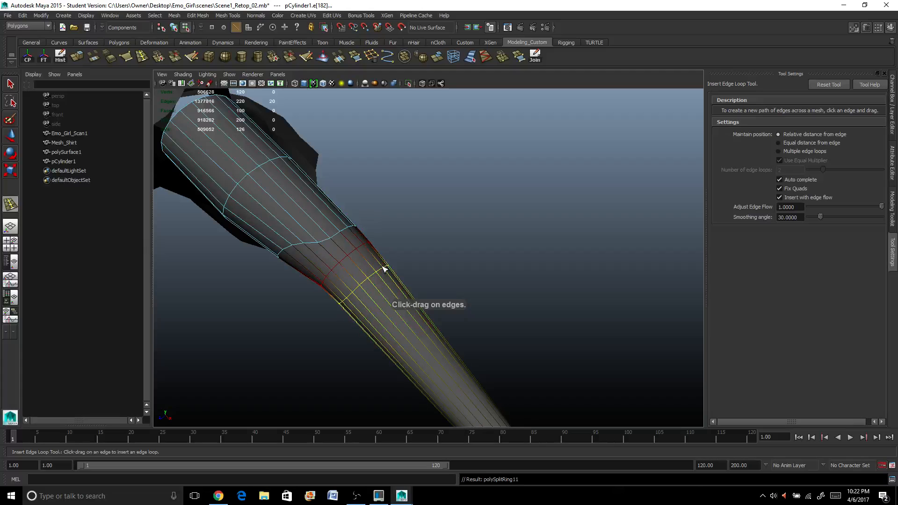
pyautogui.press('w')
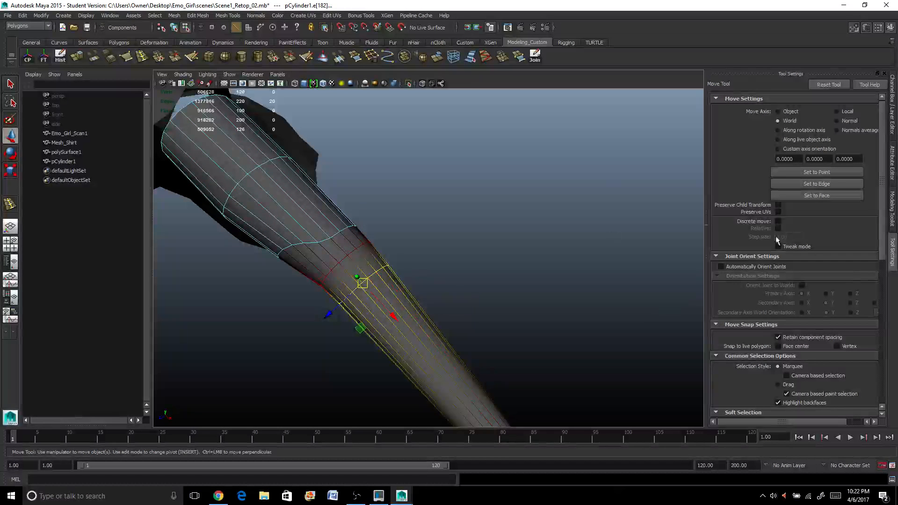
pyautogui.scroll(-5, 777, 372)
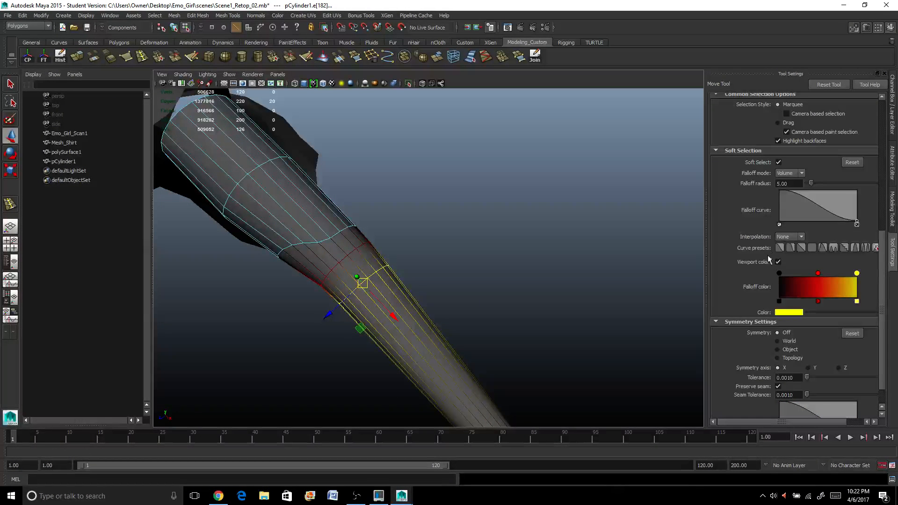
pyautogui.click(779, 162)
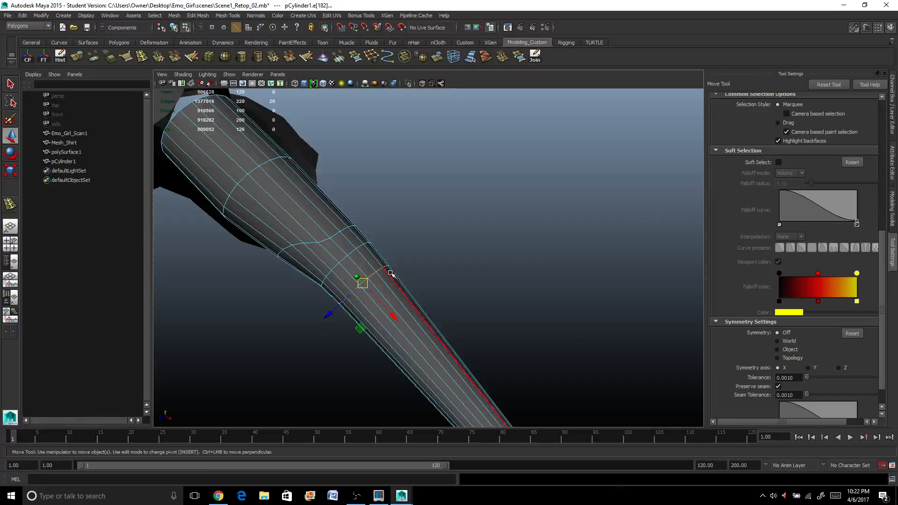
# Step: Move the back vertices of the elbow loop and the loop below it outward along Z to form the elbow point
pyautogui.moveTo(391, 275); pyautogui.dragTo(390, 269, button='right')
pyautogui.keyDown('alt'); pyautogui.moveTo(390, 268); pyautogui.dragTo(366, 239); pyautogui.keyUp('alt')
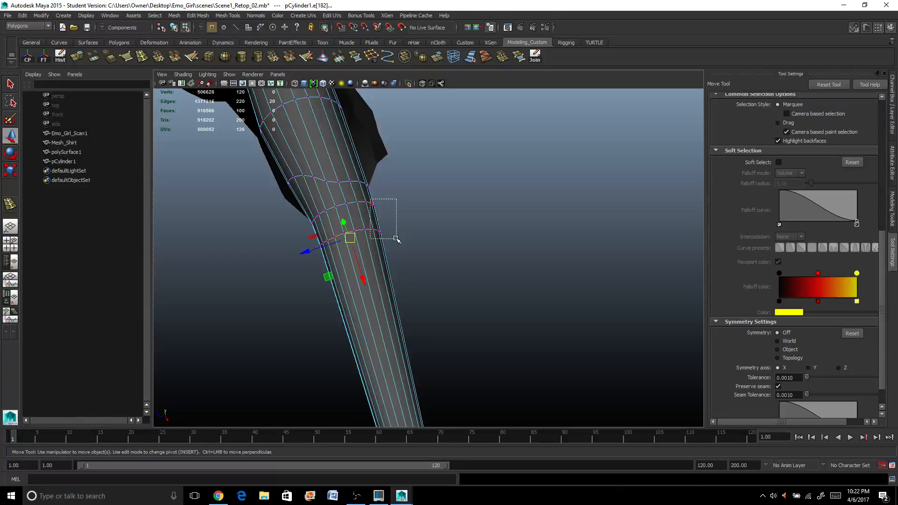
pyautogui.moveTo(396, 239); pyautogui.dragTo(396, 240)
pyautogui.moveTo(331, 234); pyautogui.dragTo(334, 234)
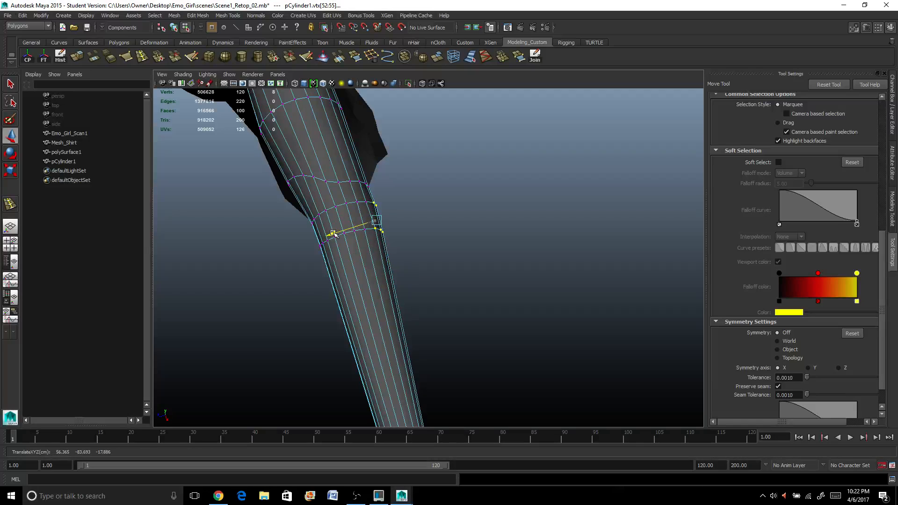
pyautogui.scroll(-3, 389, 218)
# Step: Move the lower front vertices of the elbow loop and the loop below it inward along Z
pyautogui.keyDown('alt'); pyautogui.moveTo(390, 219); pyautogui.dragTo(396, 194); pyautogui.keyUp('alt')
pyautogui.scroll(3, 408, 232)
pyautogui.click(390, 194)
pyautogui.press('q')
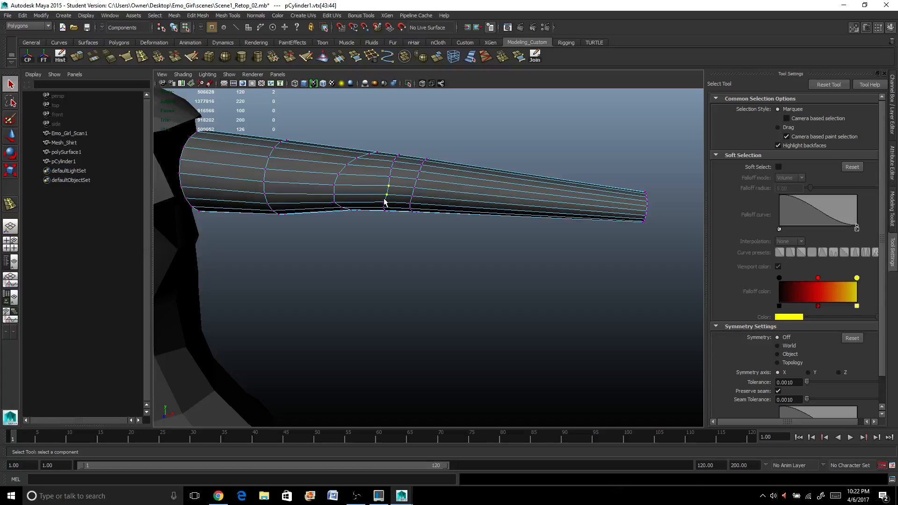
pyautogui.scroll(4, 404, 204)
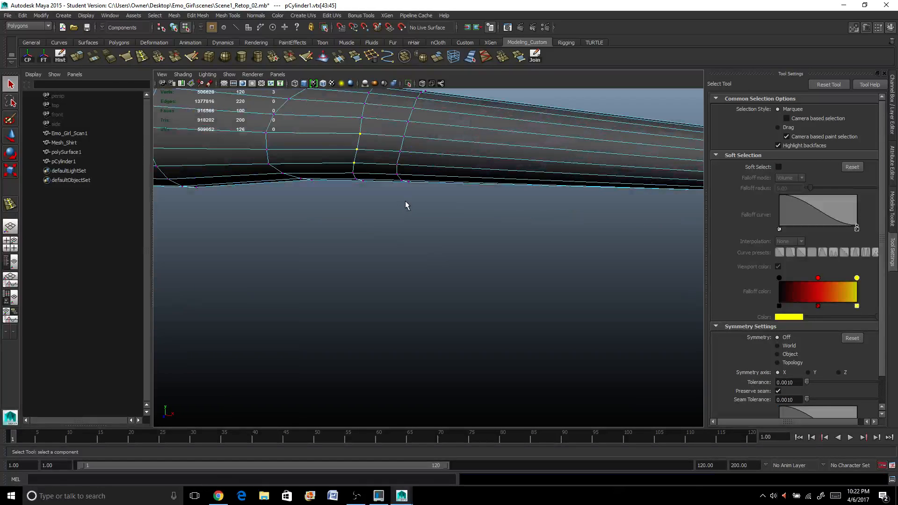
pyautogui.keyDown('alt'); pyautogui.moveTo(406, 204); pyautogui.dragTo(414, 247, button='middle'); pyautogui.keyUp('alt')
pyautogui.keyDown('alt'); pyautogui.moveTo(414, 246); pyautogui.dragTo(370, 238); pyautogui.keyUp('alt')
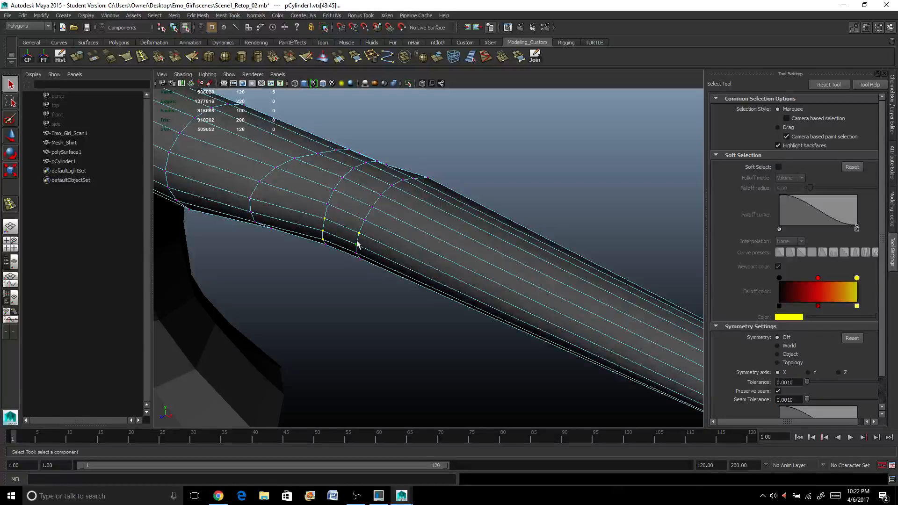
pyautogui.press('w')
pyautogui.moveTo(313, 257); pyautogui.dragTo(314, 255)
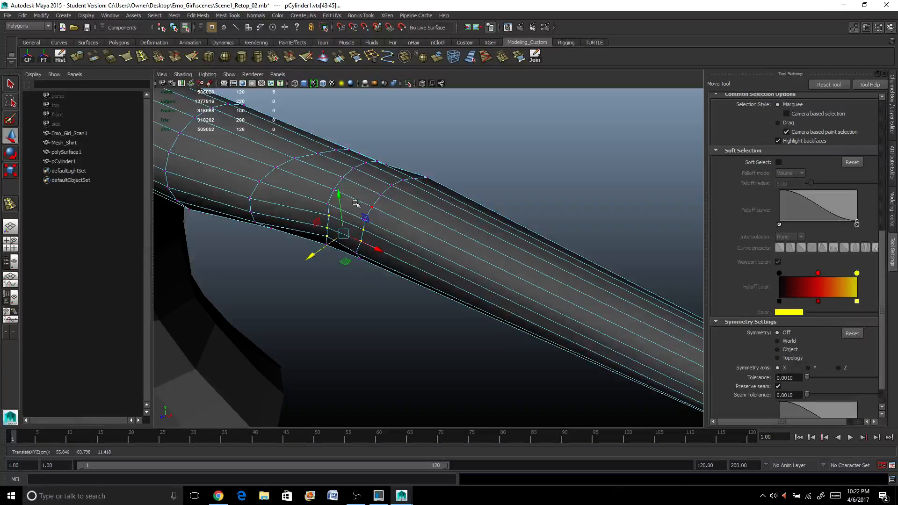
# Step: Turn on soft selection and move the upper front vertices of the elbow loop and the loop below it along Y
pyautogui.click(377, 197)
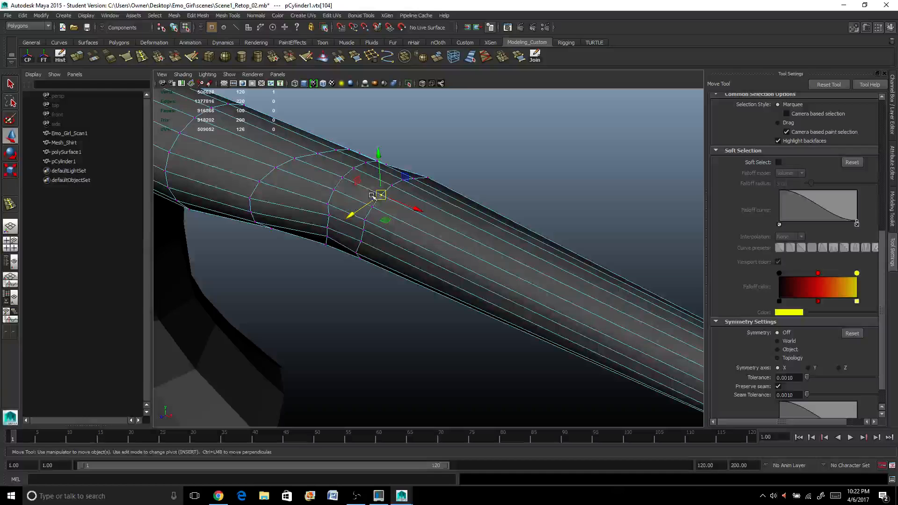
pyautogui.keyDown('shift'); pyautogui.click(339, 179); pyautogui.keyUp('shift')
pyautogui.keyDown('shift'); pyautogui.click(373, 203); pyautogui.keyUp('shift')
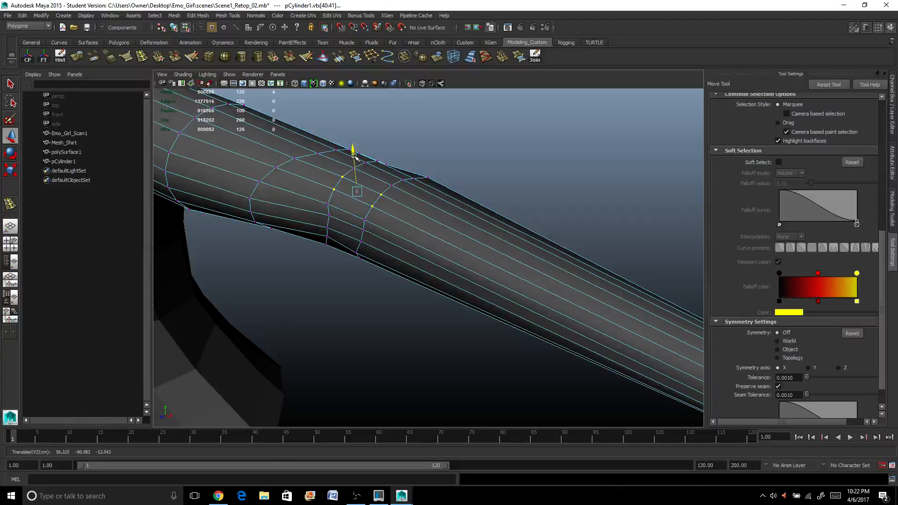
pyautogui.keyDown('alt'); pyautogui.moveTo(355, 150); pyautogui.dragTo(483, 169); pyautogui.keyUp('alt')
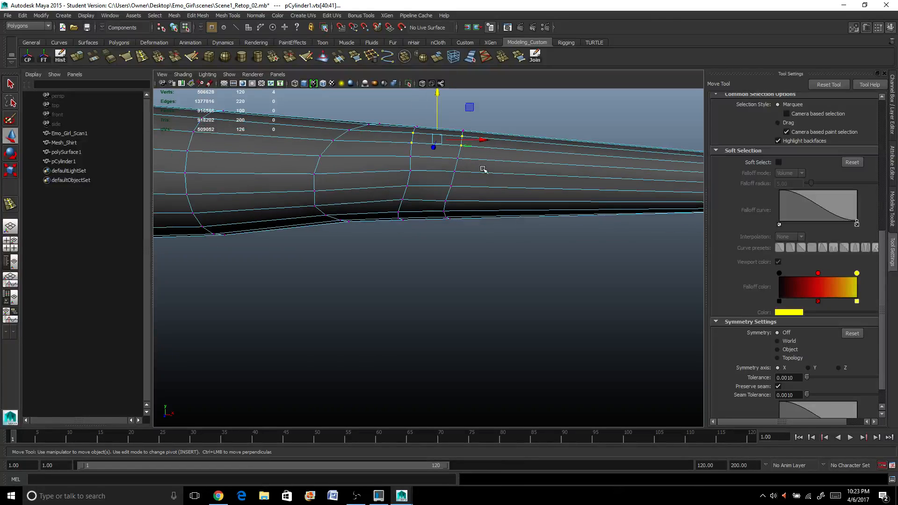
pyautogui.click(778, 162)
pyautogui.click(411, 134)
pyautogui.keyDown('alt'); pyautogui.moveTo(448, 160); pyautogui.dragTo(444, 173); pyautogui.keyUp('alt')
pyautogui.press('q')
pyautogui.keyDown('shift'); pyautogui.click(455, 174); pyautogui.keyUp('shift')
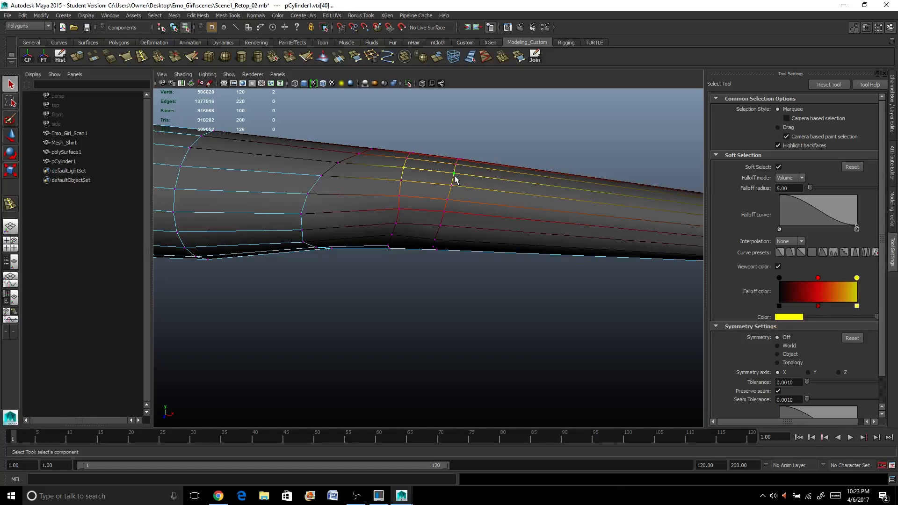
pyautogui.press('w')
pyautogui.moveTo(429, 130); pyautogui.dragTo(430, 129)
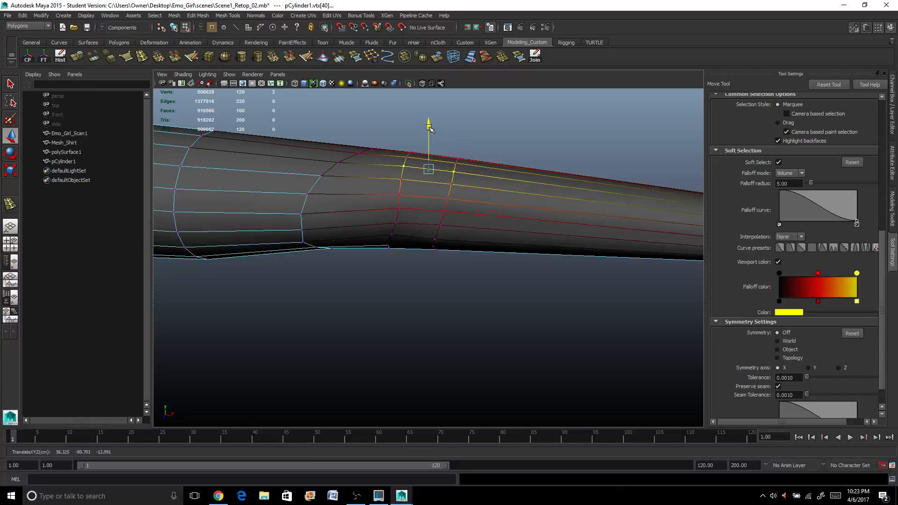
# Step: Adjust the lowest front vertices of the same two elbow loops along Y with soft selection
pyautogui.keyDown('alt'); pyautogui.moveTo(431, 186); pyautogui.dragTo(431, 170); pyautogui.keyUp('alt')
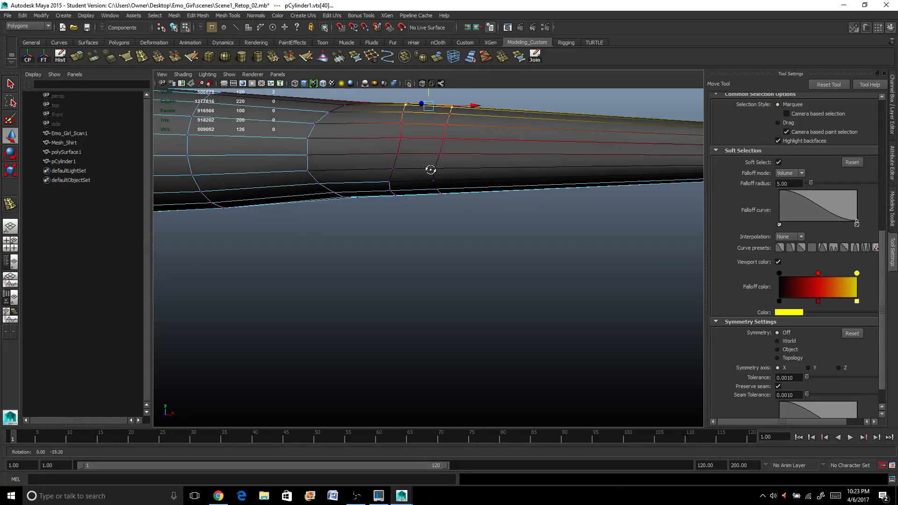
pyautogui.click(388, 181)
pyautogui.press('q')
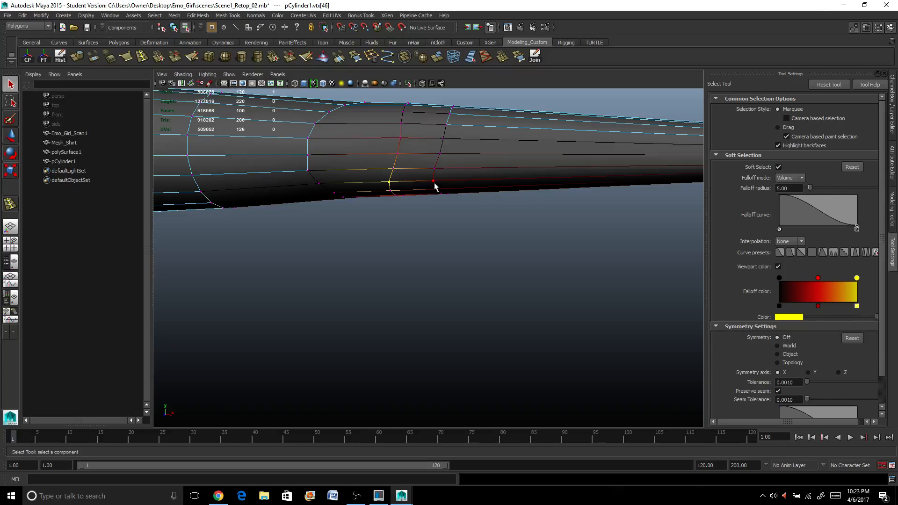
pyautogui.keyDown('shift'); pyautogui.click(433, 183); pyautogui.keyUp('shift')
pyautogui.press('w')
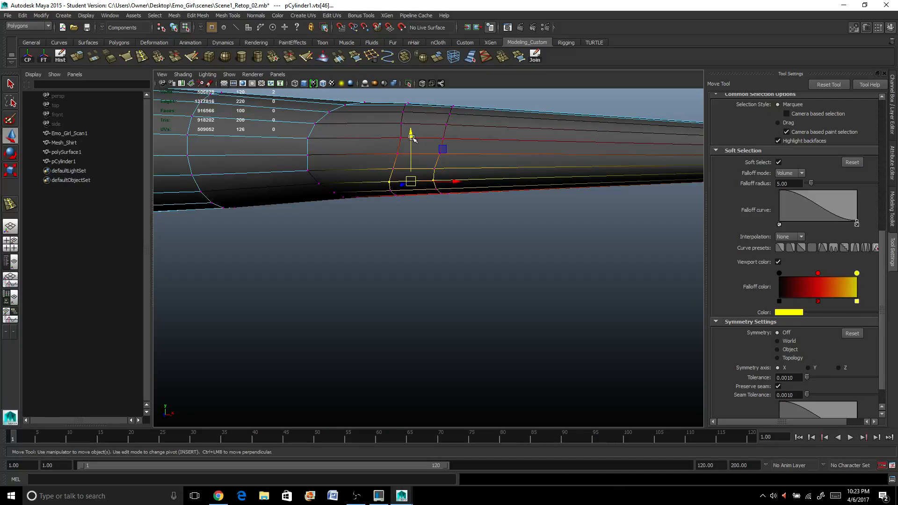
pyautogui.scroll(-3, 412, 141)
pyautogui.keyDown('alt'); pyautogui.moveTo(417, 156); pyautogui.dragTo(350, 257); pyautogui.keyUp('alt')
pyautogui.scroll(5, 374, 255)
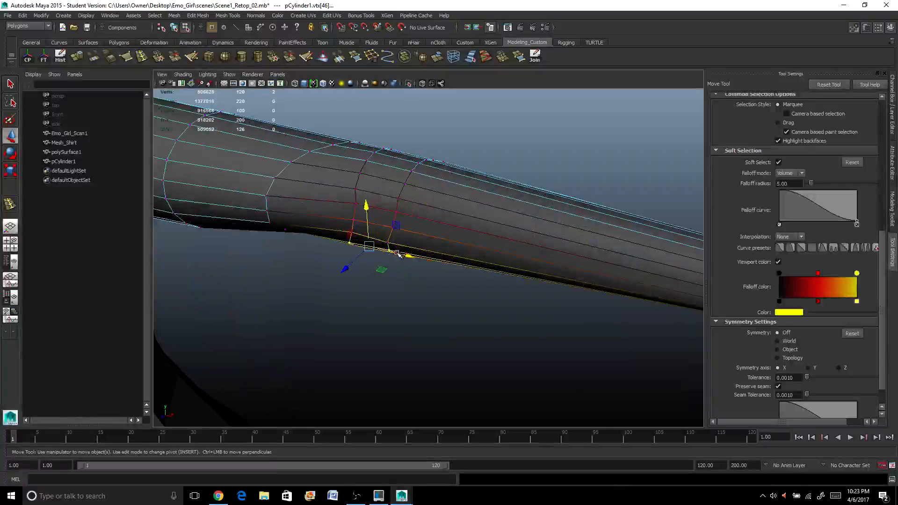
pyautogui.scroll(-2, 397, 254)
pyautogui.scroll(2, 415, 251)
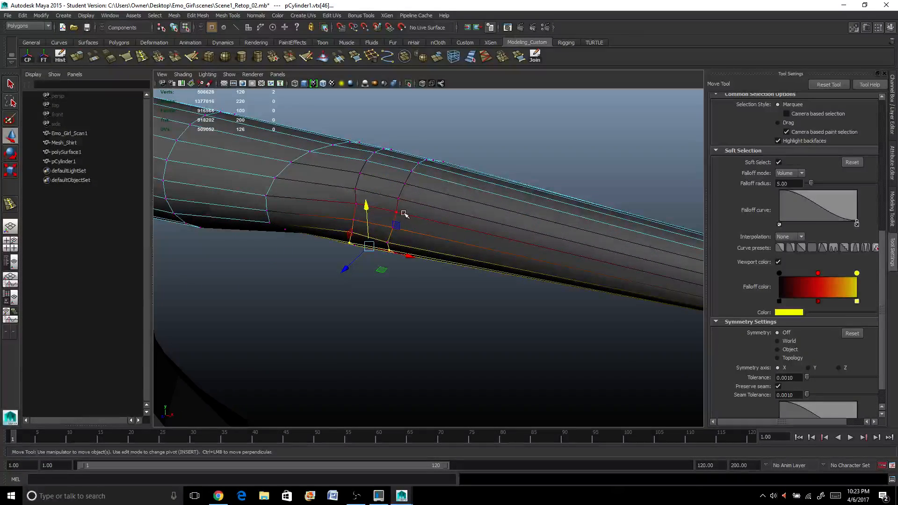
pyautogui.keyDown('alt'); pyautogui.moveTo(404, 214); pyautogui.dragTo(356, 245); pyautogui.keyUp('alt')
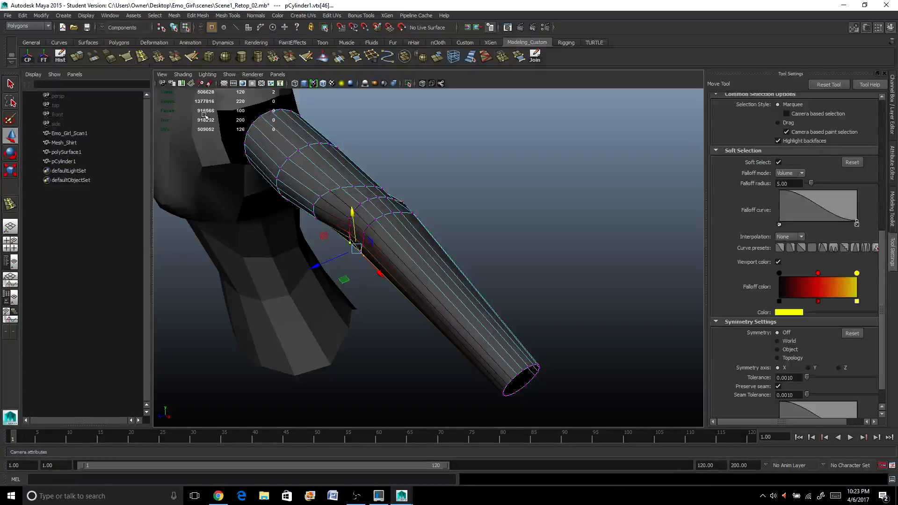
# Step: Insert one edge loop around the forearm between elbow and cuff, undoing the duplicate loop placed beside it
pyautogui.click(142, 56)
pyautogui.moveTo(429, 284); pyautogui.dragTo(488, 272)
pyautogui.scroll(3, 506, 242)
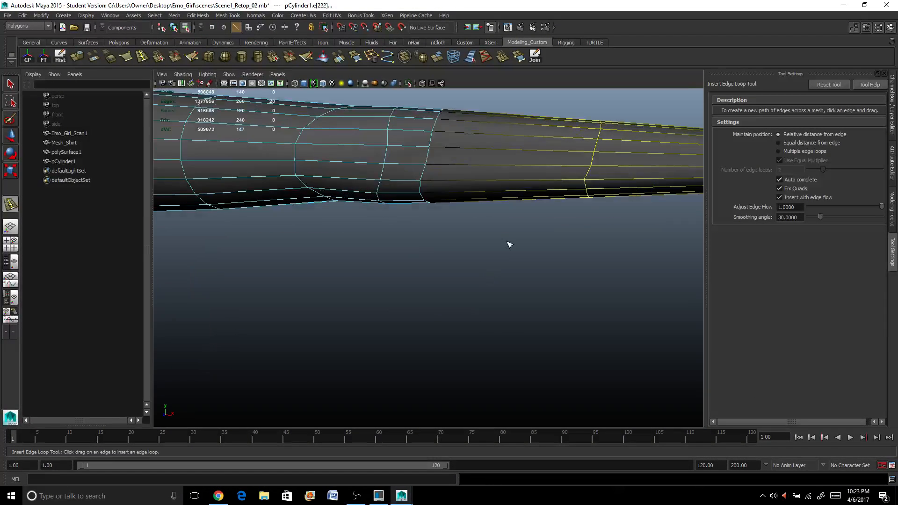
pyautogui.keyDown('alt'); pyautogui.moveTo(506, 242); pyautogui.dragTo(399, 278, button='middle'); pyautogui.keyUp('alt')
pyautogui.keyDown('alt'); pyautogui.moveTo(462, 220); pyautogui.dragTo(421, 261); pyautogui.keyUp('alt')
pyautogui.moveTo(433, 226)
pyautogui.mouseDown()
pyautogui.moveTo(437, 216)
pyautogui.moveTo(420, 224)
pyautogui.mouseUp()
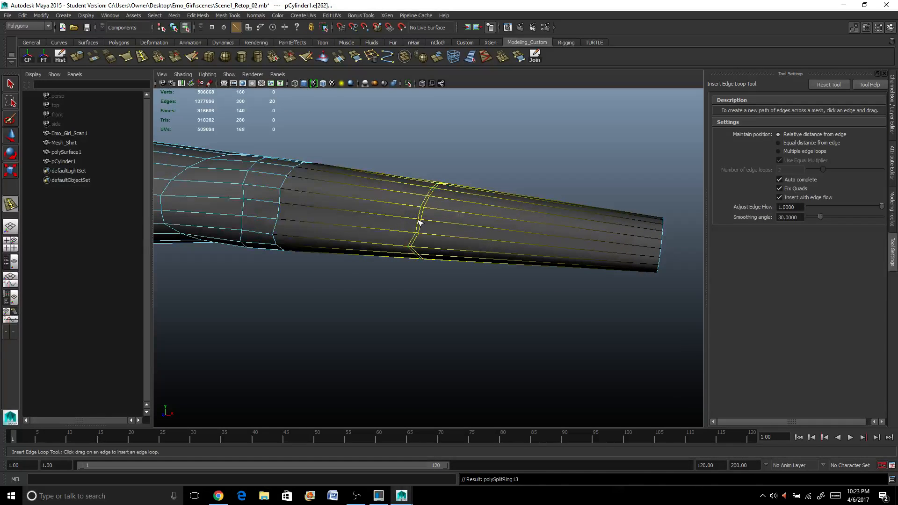
pyautogui.hotkey('ctrl', 'z')
# Step: Try to move the front vertex of the new forearm loop outward along Z with soft selection
pyautogui.moveTo(422, 220); pyautogui.dragTo(393, 214, button='right')
pyautogui.moveTo(419, 219); pyautogui.dragTo(352, 265)
pyautogui.press('q')
pyautogui.click(421, 221)
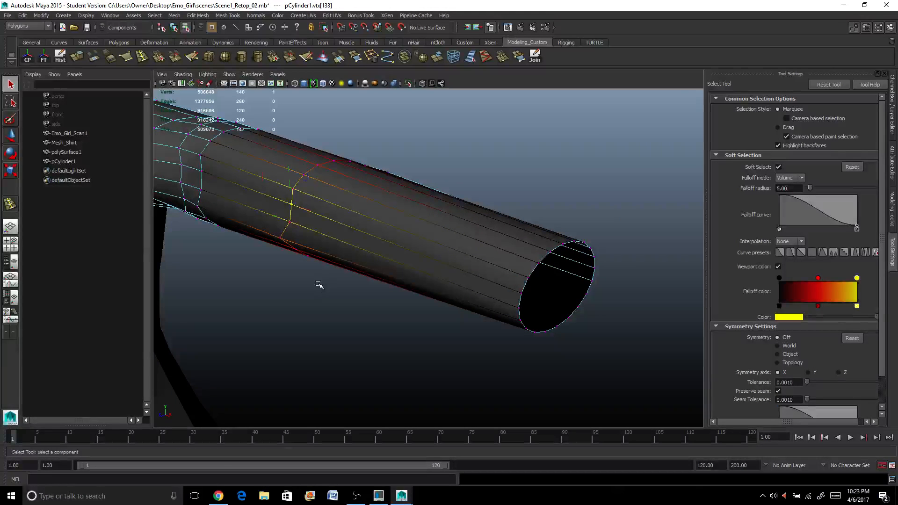
pyautogui.press('w')
pyautogui.moveTo(249, 211); pyautogui.dragTo(241, 209)
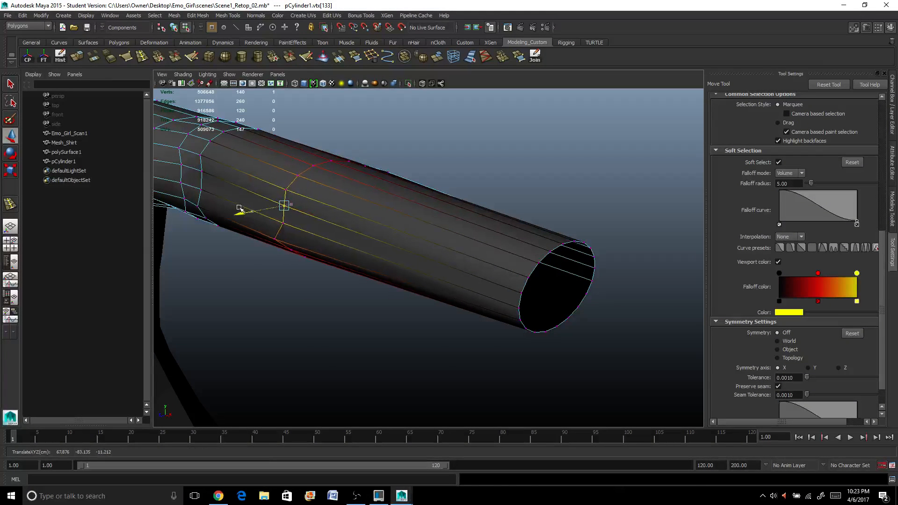
# Step: Turn off soft selection and adjust the front vertices of the forearm loop along Z
pyautogui.click(778, 162)
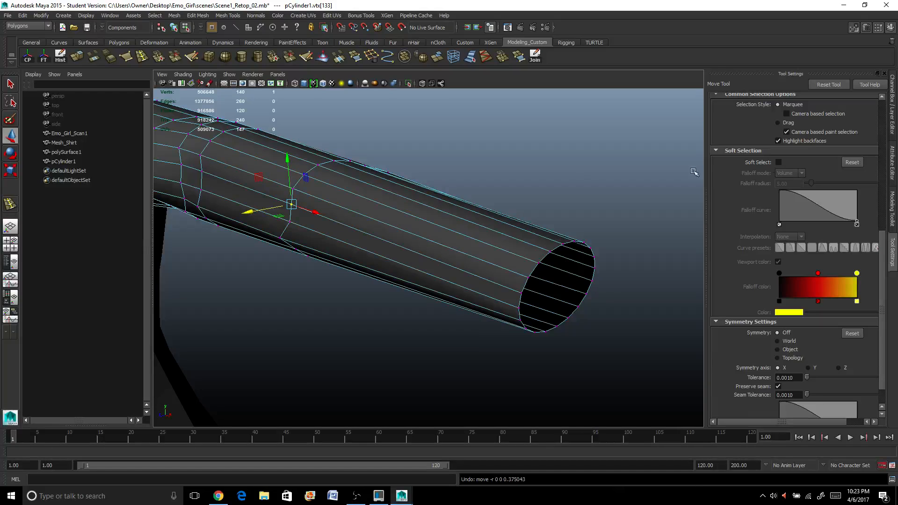
pyautogui.moveTo(251, 213); pyautogui.dragTo(281, 191)
pyautogui.click(282, 223)
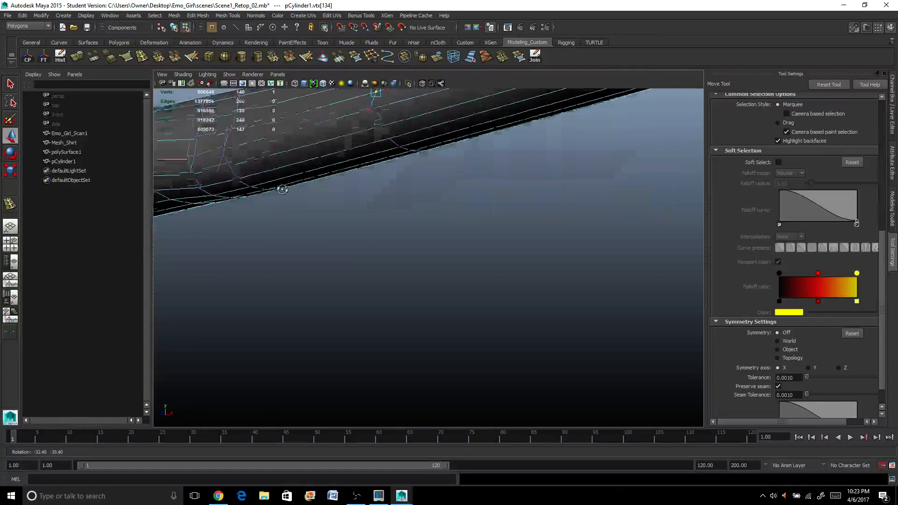
pyautogui.keyDown('alt'); pyautogui.moveTo(281, 191); pyautogui.dragTo(264, 194, button='middle'); pyautogui.keyUp('alt')
pyautogui.keyDown('alt'); pyautogui.moveTo(263, 194); pyautogui.dragTo(296, 290); pyautogui.keyUp('alt')
# Step: Select the two lengthwise edges meeting at the back of the forearm loop and move them along Z
pyautogui.moveTo(299, 257); pyautogui.dragTo(338, 244, button='right')
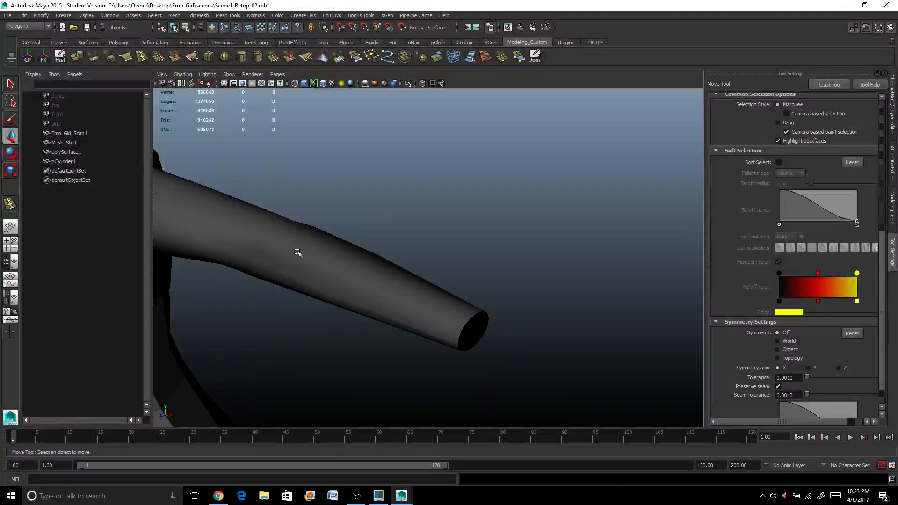
pyautogui.click(298, 252)
pyautogui.scroll(-4, 323, 240)
pyautogui.keyDown('alt'); pyautogui.moveTo(323, 240); pyautogui.dragTo(263, 256); pyautogui.keyUp('alt')
pyautogui.scroll(4, 262, 252)
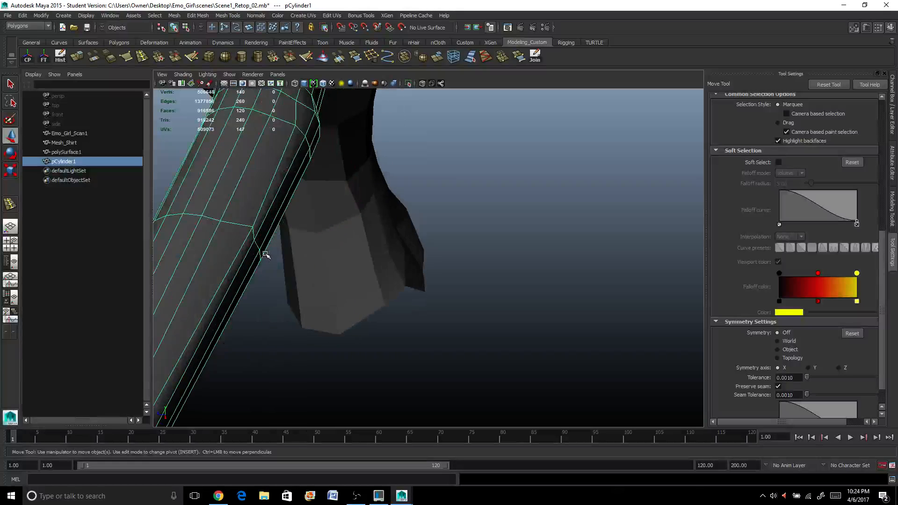
pyautogui.keyDown('alt'); pyautogui.moveTo(262, 251); pyautogui.dragTo(294, 238, button='right'); pyautogui.keyUp('alt')
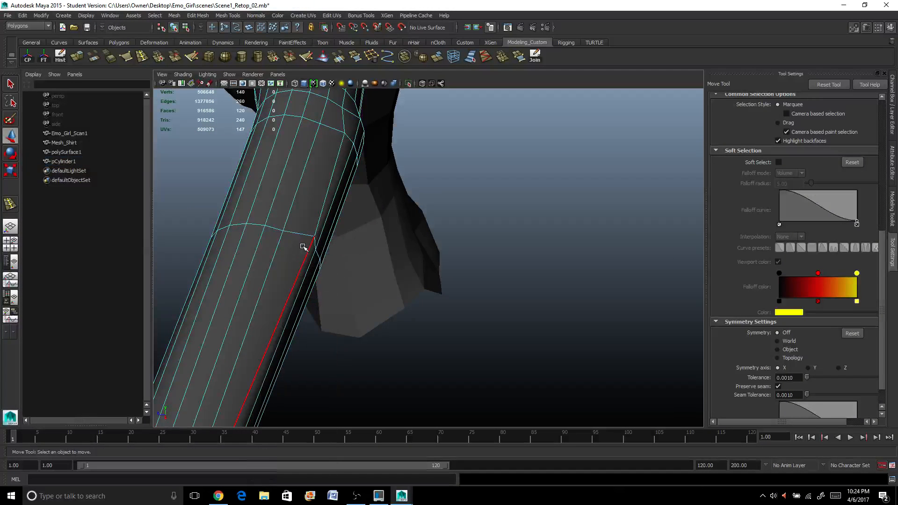
pyautogui.click(311, 233)
pyautogui.keyDown('shift'); pyautogui.click(315, 231); pyautogui.keyUp('shift')
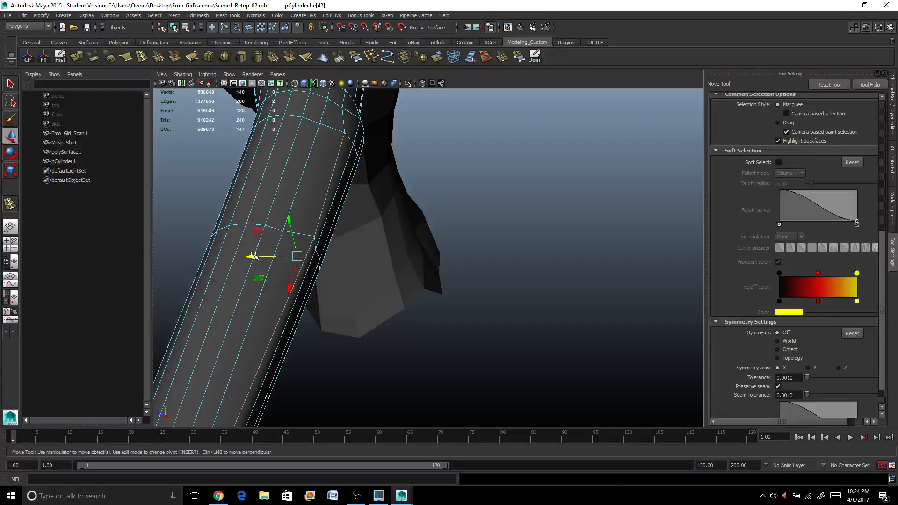
pyautogui.moveTo(251, 256); pyautogui.dragTo(324, 230)
# Step: Return to object mode and preview the sleeve smoothed, examining its shape from both sides
pyautogui.scroll(-3, 242, 256)
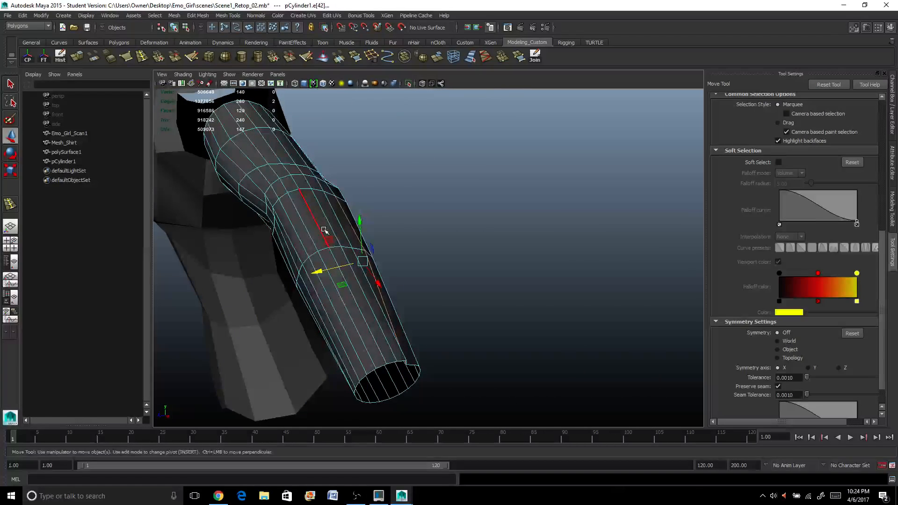
pyautogui.moveTo(325, 228); pyautogui.dragTo(363, 216, button='right')
pyautogui.click(327, 226)
pyautogui.press('3')
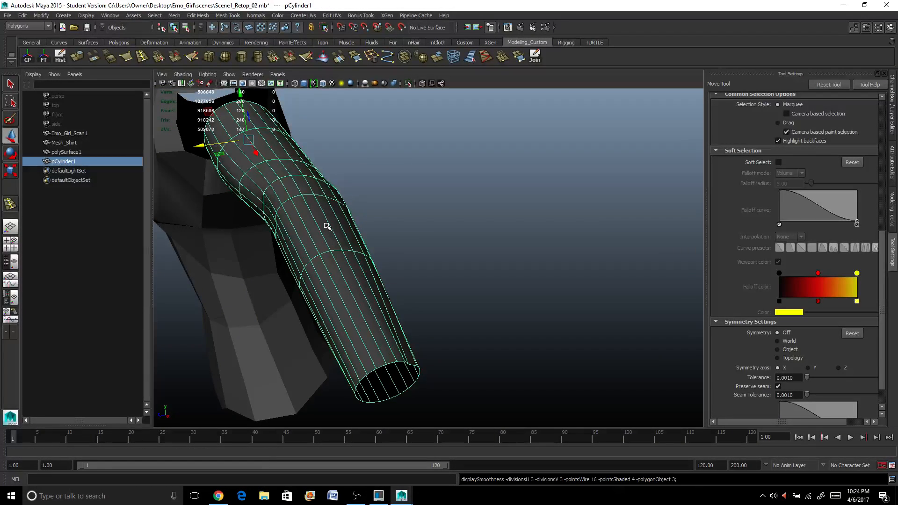
pyautogui.keyDown('alt'); pyautogui.moveTo(481, 310); pyautogui.dragTo(331, 266); pyautogui.keyUp('alt')
pyautogui.click(515, 340)
pyautogui.click(332, 268)
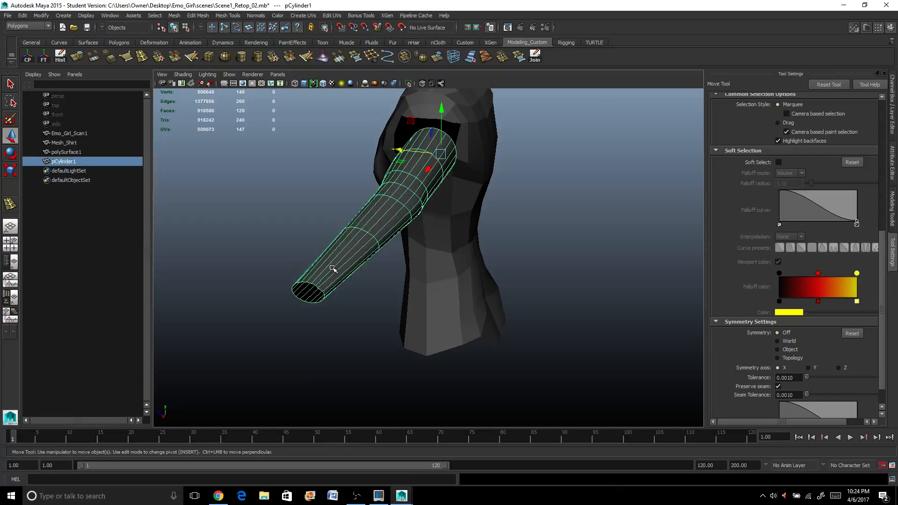
# Step: Move the displaced back vertex of the cuff opening along Z to even out the rim
pyautogui.scroll(3, 333, 268)
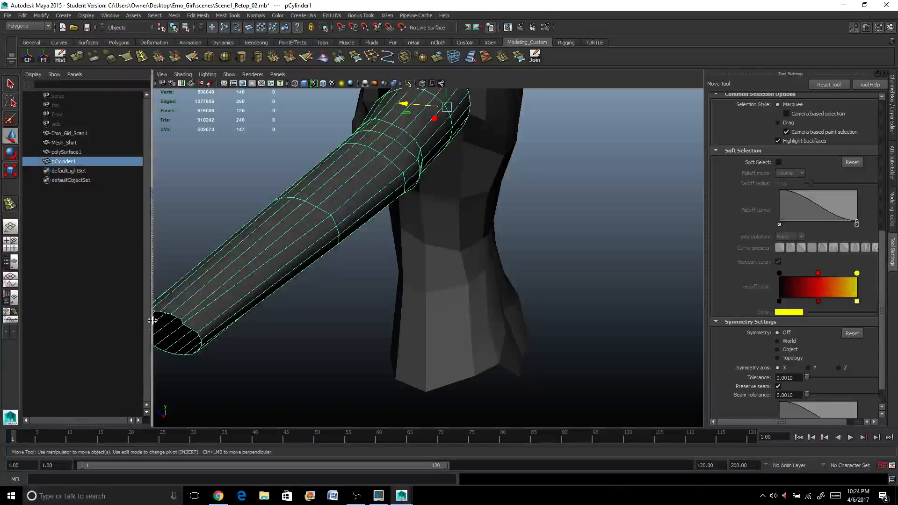
pyautogui.moveTo(198, 280); pyautogui.dragTo(164, 281, button='right')
pyautogui.click(183, 323)
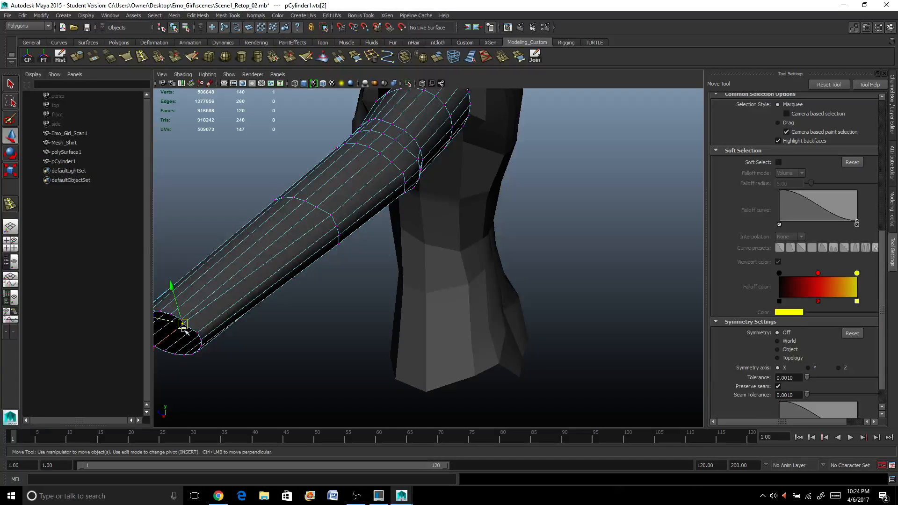
pyautogui.keyDown('alt'); pyautogui.moveTo(176, 330); pyautogui.dragTo(234, 301, button='middle'); pyautogui.keyUp('alt')
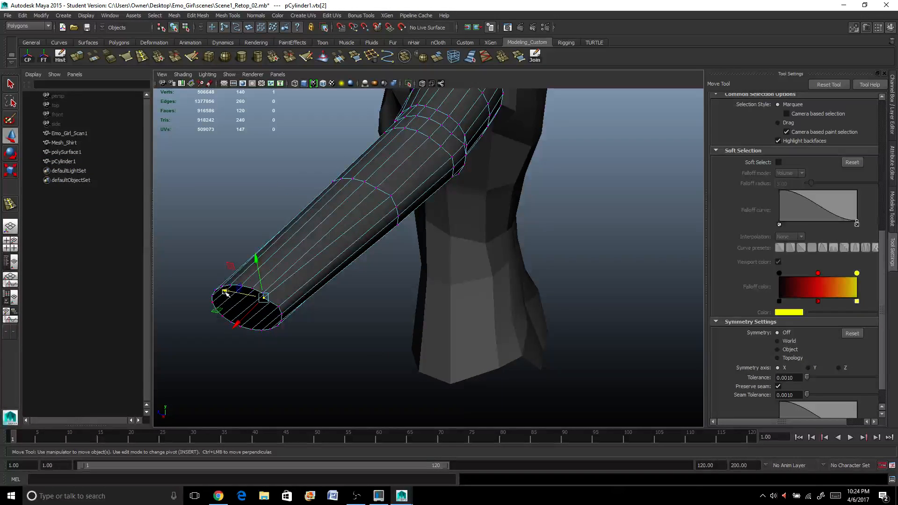
pyautogui.moveTo(226, 293); pyautogui.dragTo(561, 278)
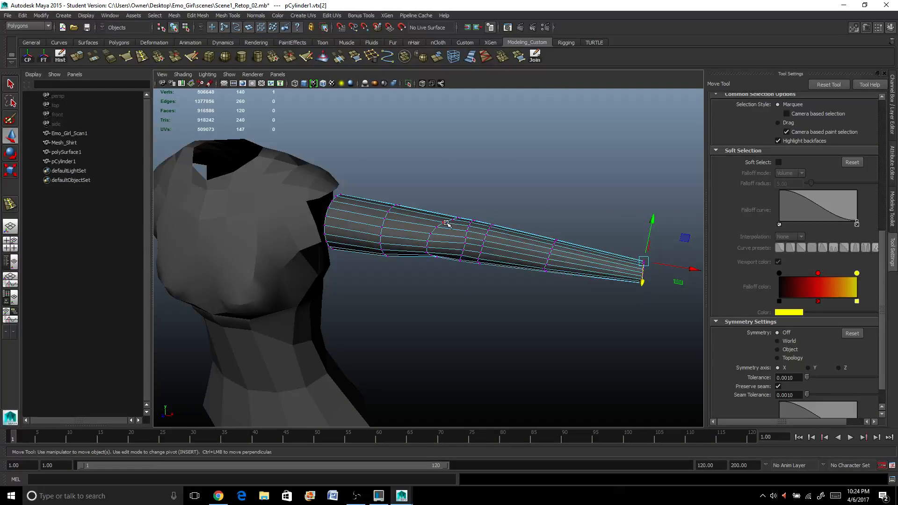
# Step: Return the sleeve to object mode and compare its open end with the edges of the shirt's armhole
pyautogui.moveTo(446, 223); pyautogui.dragTo(487, 211, button='right')
pyautogui.click(426, 236)
pyautogui.scroll(4, 425, 237)
pyautogui.keyDown('alt'); pyautogui.moveTo(422, 237); pyautogui.dragTo(515, 259, button='middle'); pyautogui.keyUp('alt')
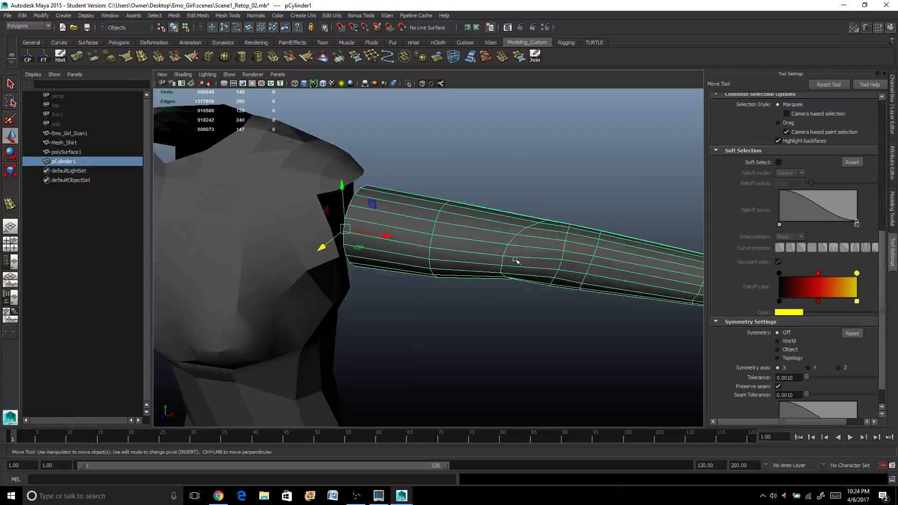
pyautogui.keyDown('alt'); pyautogui.moveTo(516, 260); pyautogui.dragTo(388, 268); pyautogui.keyUp('alt')
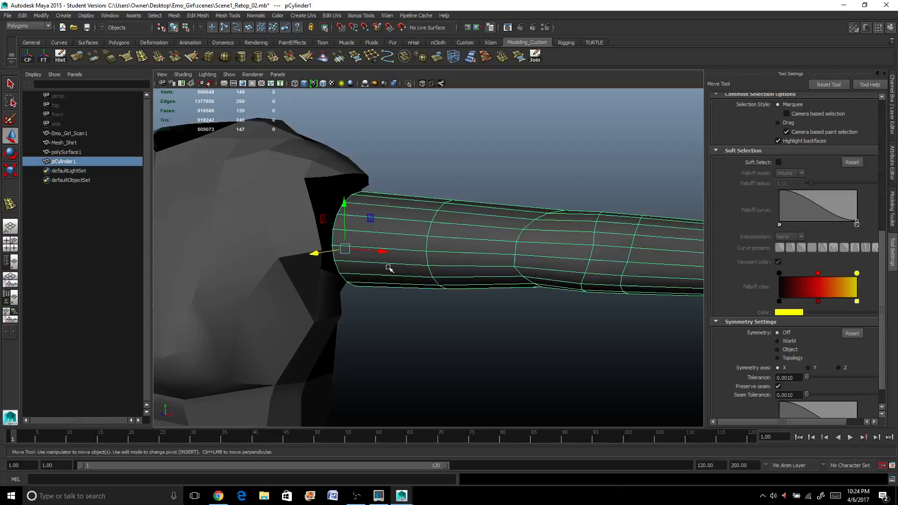
pyautogui.click(296, 244)
pyautogui.keyDown('alt'); pyautogui.moveTo(296, 216); pyautogui.dragTo(495, 179); pyautogui.keyUp('alt')
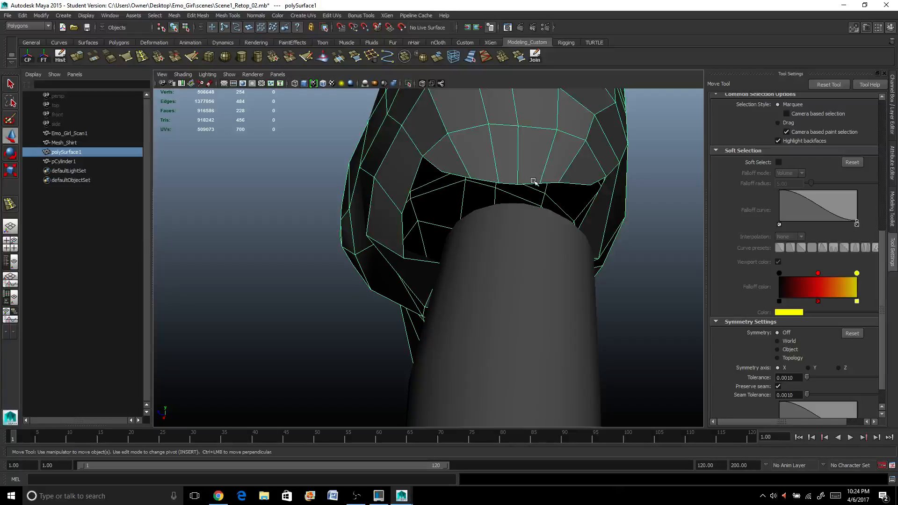
pyautogui.keyDown('alt'); pyautogui.moveTo(580, 182); pyautogui.dragTo(457, 271); pyautogui.keyUp('alt')
pyautogui.click(472, 279)
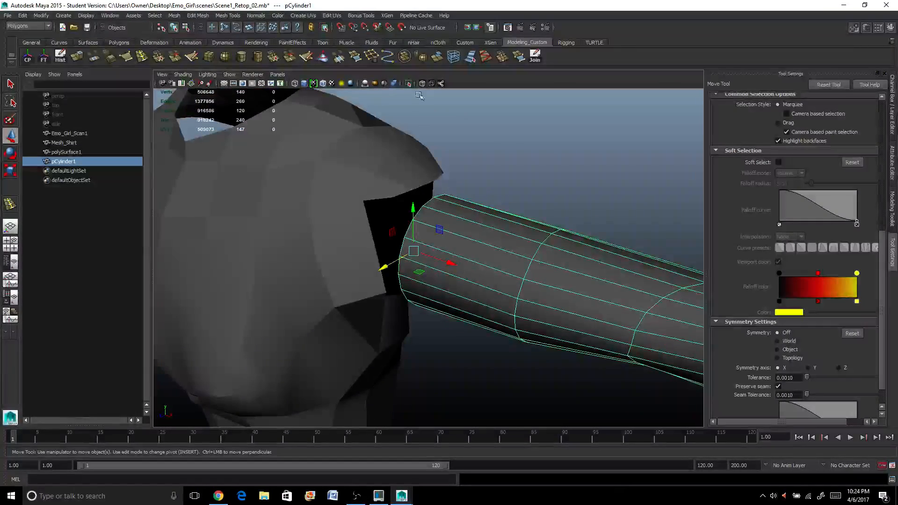
# Step: Isolate the sleeve in the viewport and examine the rim edges of its shoulder opening in edge mode
pyautogui.click(409, 84)
pyautogui.keyDown('alt'); pyautogui.moveTo(383, 187); pyautogui.dragTo(527, 179); pyautogui.keyUp('alt')
pyautogui.rightClick(280, 286)
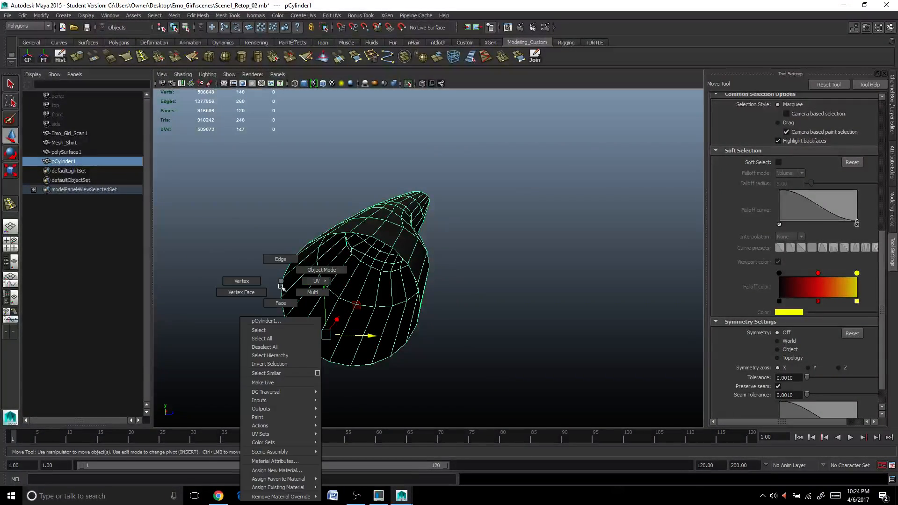
pyautogui.click(280, 266)
pyautogui.keyDown('alt'); pyautogui.moveTo(277, 265); pyautogui.dragTo(394, 304); pyautogui.keyUp('alt')
pyautogui.click(208, 286)
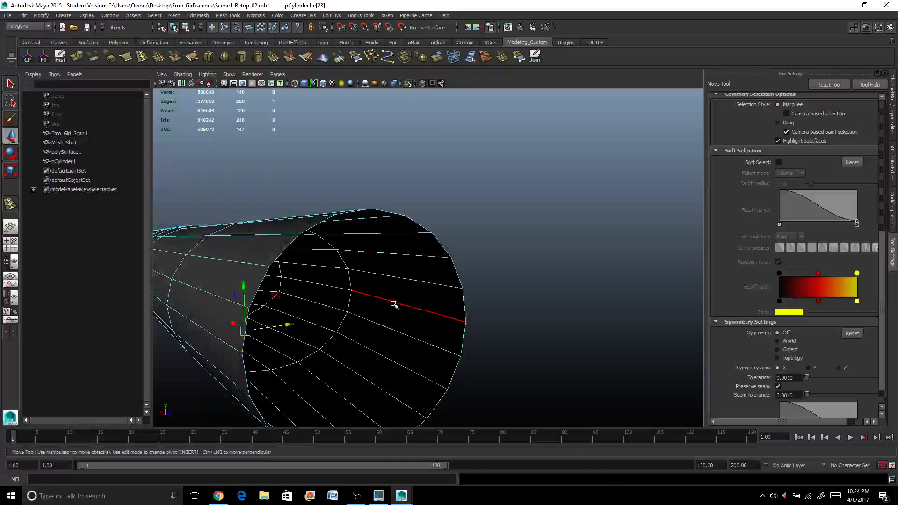
pyautogui.keyDown('shift'); pyautogui.click(461, 305); pyautogui.keyUp('shift')
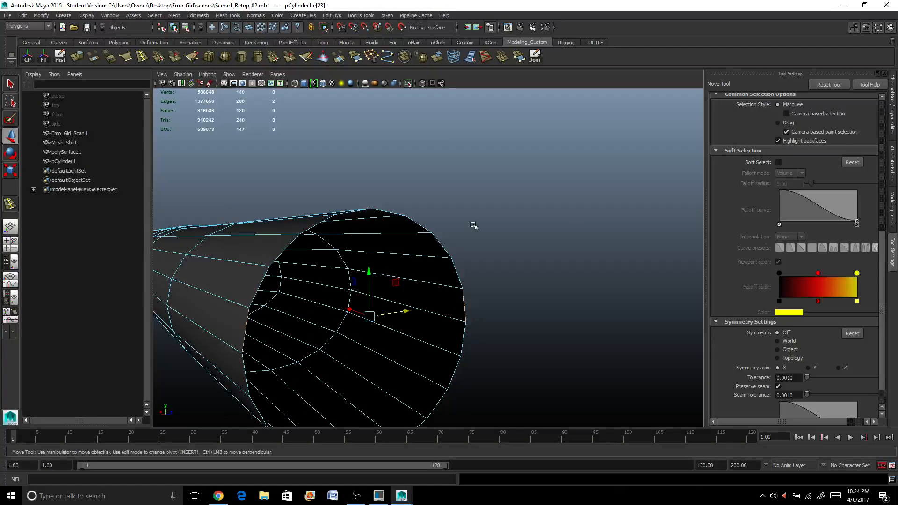
pyautogui.keyDown('alt'); pyautogui.moveTo(471, 226); pyautogui.dragTo(344, 287); pyautogui.keyUp('alt')
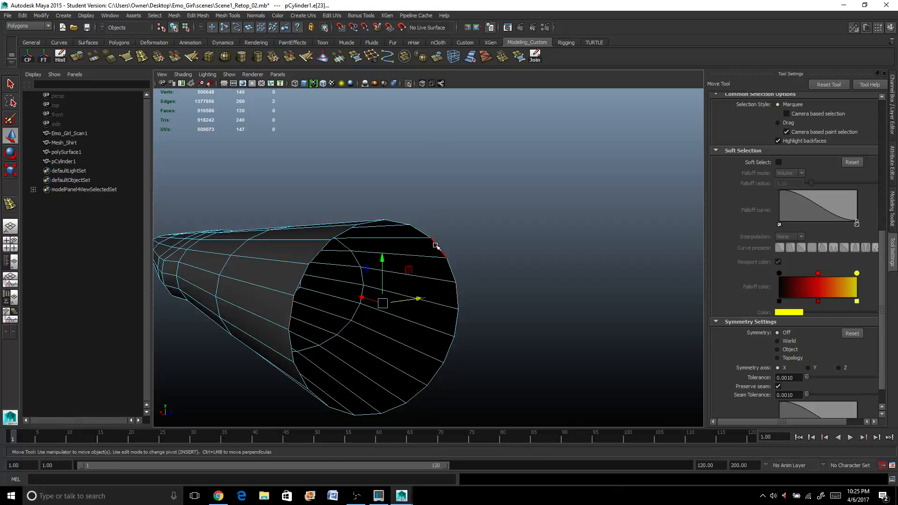
pyautogui.scroll(-2, 462, 287)
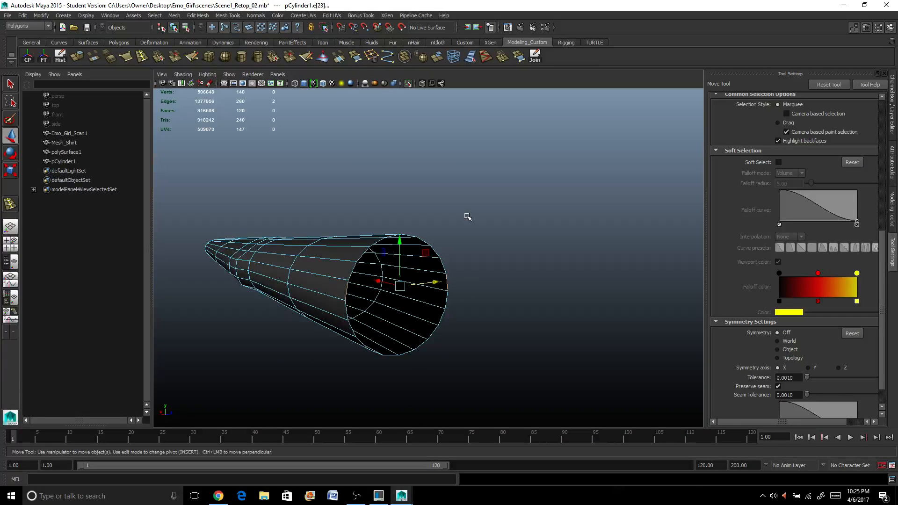
pyautogui.keyDown('alt'); pyautogui.moveTo(490, 279); pyautogui.dragTo(332, 296); pyautogui.keyUp('alt')
pyautogui.scroll(2, 377, 294)
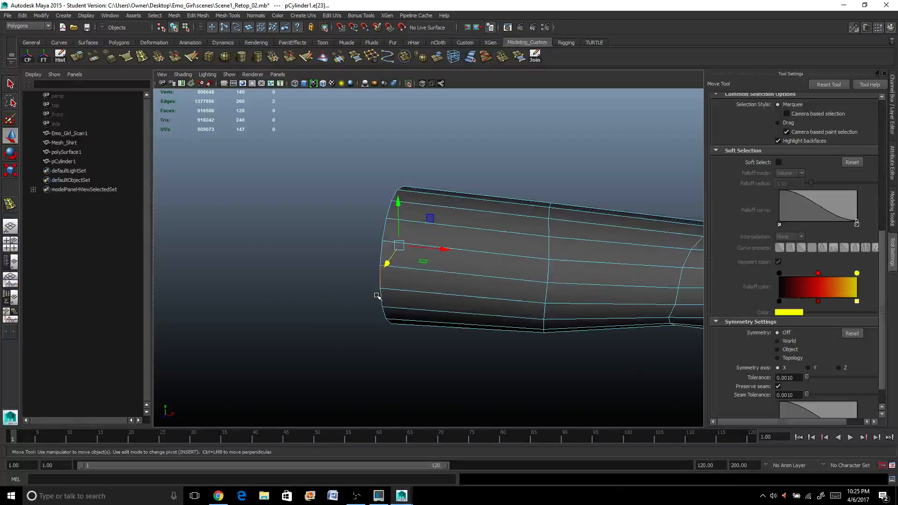
pyautogui.scroll(-2, 386, 293)
pyautogui.scroll(-2, 550, 310)
# Step: Select and delete two of the sleeve's lengthwise edge loops, one after the other, to reduce its segments
pyautogui.rightClick(501, 265)
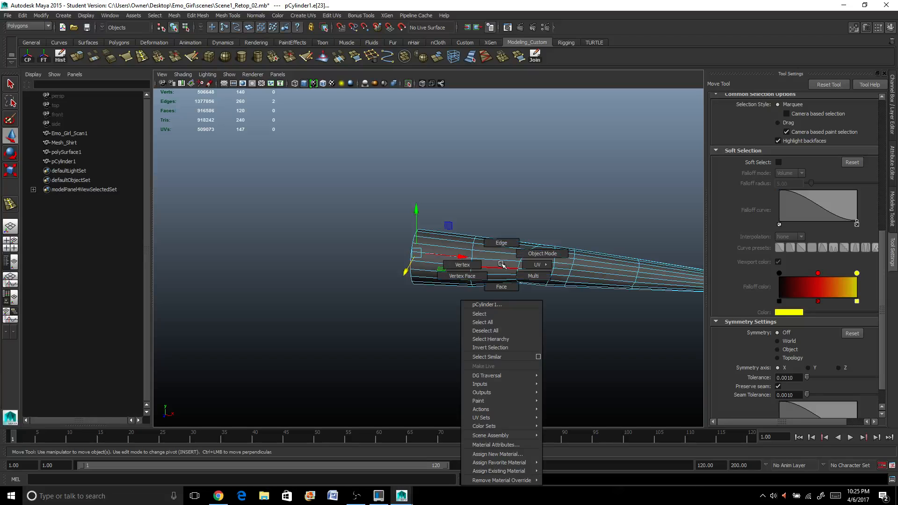
pyautogui.click(500, 251)
pyautogui.keyDown('alt'); pyautogui.moveTo(523, 277); pyautogui.dragTo(474, 286); pyautogui.keyUp('alt')
pyautogui.doubleClick(506, 284)
pyautogui.scroll(3, 451, 273)
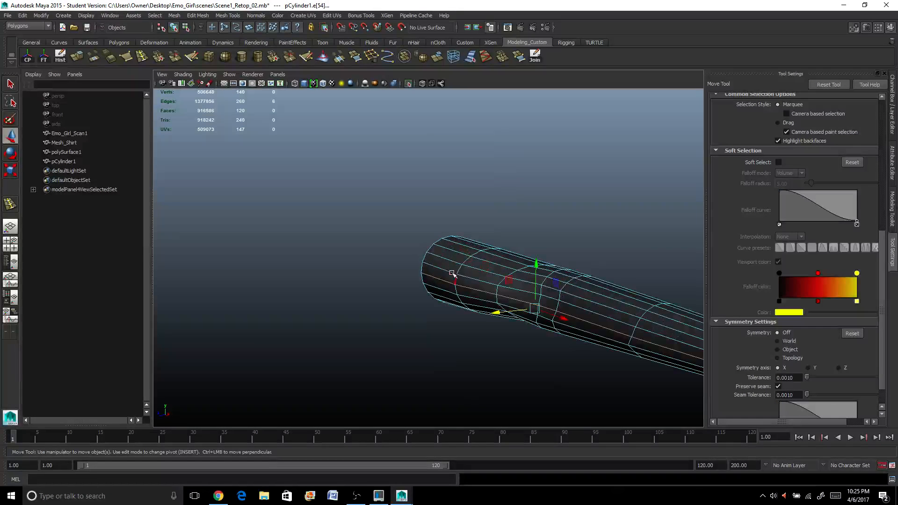
pyautogui.click(371, 59)
pyautogui.keyDown('alt'); pyautogui.moveTo(417, 253); pyautogui.dragTo(450, 256); pyautogui.keyUp('alt')
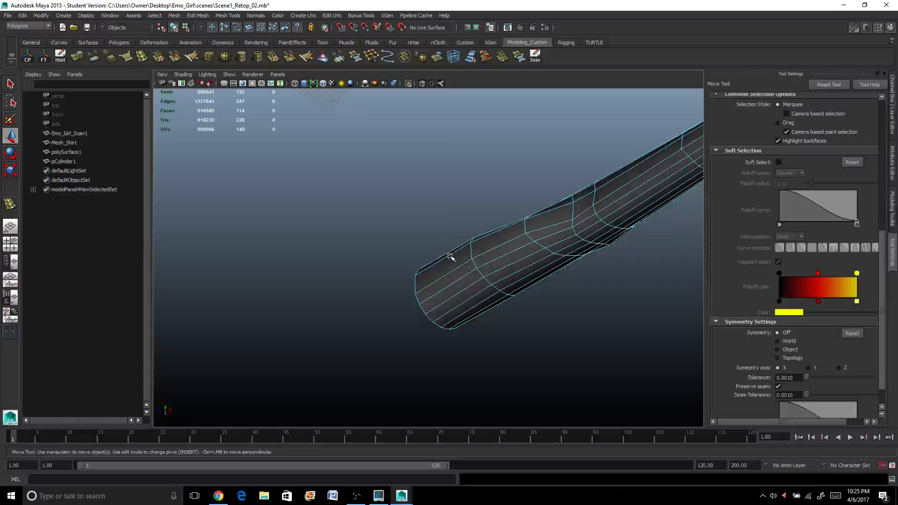
pyautogui.doubleClick(460, 289)
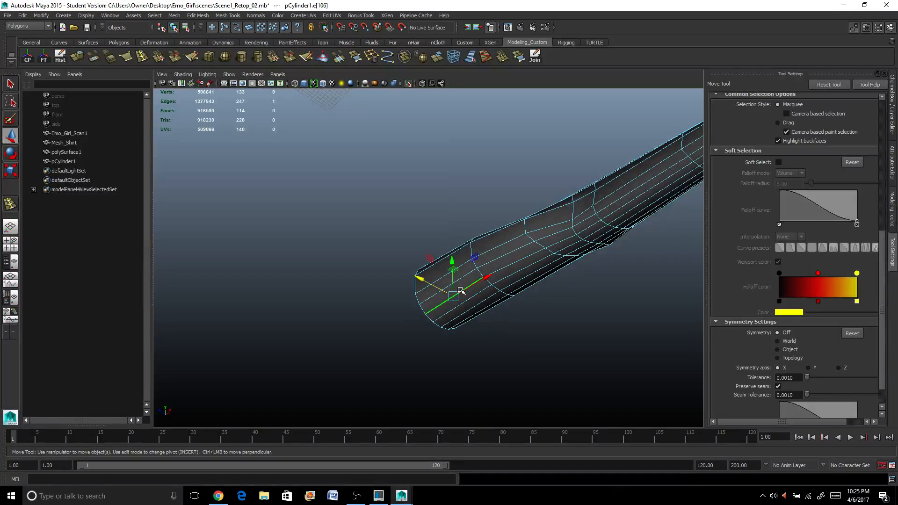
pyautogui.click(376, 60)
# Step: Delete three more lengthwise edge loops spaced around the sleeve, checking it from several sides
pyautogui.keyDown('alt'); pyautogui.moveTo(425, 147); pyautogui.dragTo(474, 312); pyautogui.keyUp('alt')
pyautogui.doubleClick(461, 264)
pyautogui.keyDown('alt'); pyautogui.moveTo(460, 263); pyautogui.dragTo(405, 93); pyautogui.keyUp('alt')
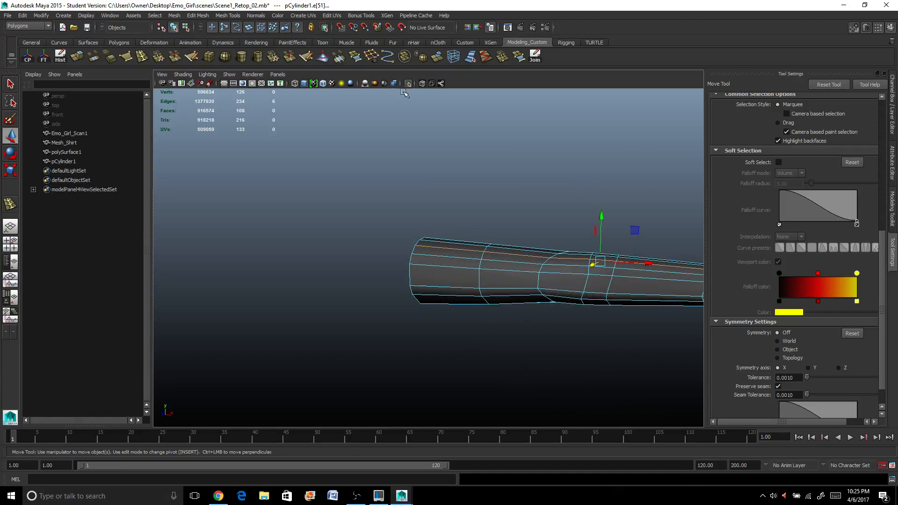
pyautogui.click(377, 60)
pyautogui.moveTo(430, 163)
pyautogui.keyDown('alt'); pyautogui.mouseDown()
pyautogui.moveTo(506, 274)
pyautogui.moveTo(423, 280)
pyautogui.moveTo(440, 171)
pyautogui.mouseUp(); pyautogui.keyUp('alt')
pyautogui.doubleClick(480, 211)
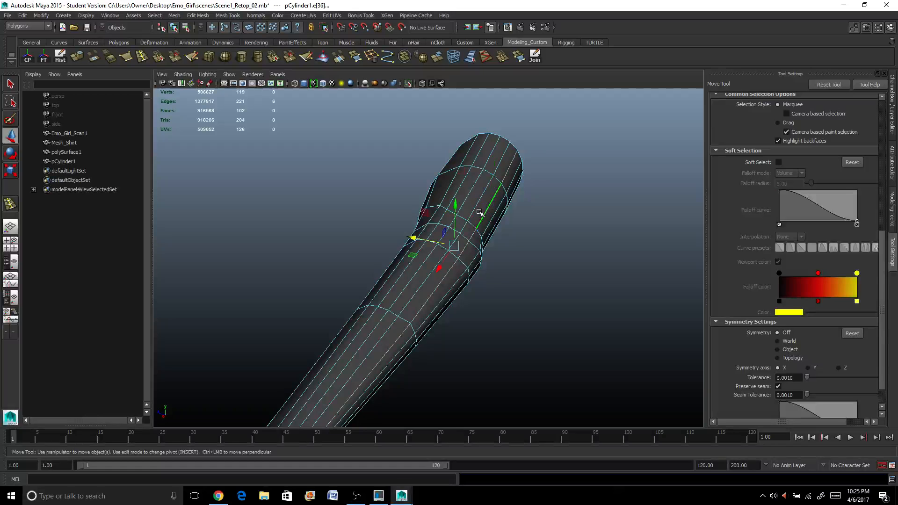
pyautogui.click(375, 59)
pyautogui.keyDown('alt'); pyautogui.moveTo(525, 227); pyautogui.dragTo(482, 212); pyautogui.keyUp('alt')
pyautogui.doubleClick(430, 178)
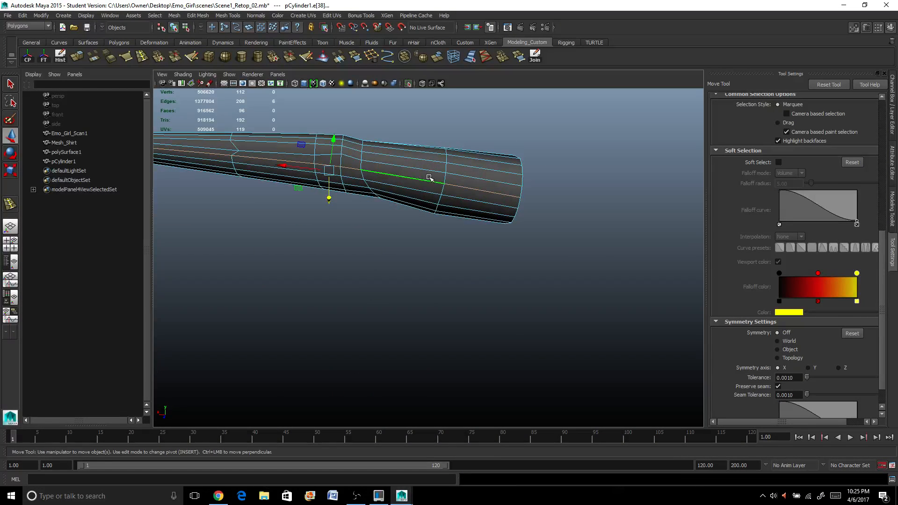
pyautogui.keyDown('alt'); pyautogui.moveTo(429, 178); pyautogui.dragTo(548, 200, button='middle'); pyautogui.keyUp('alt')
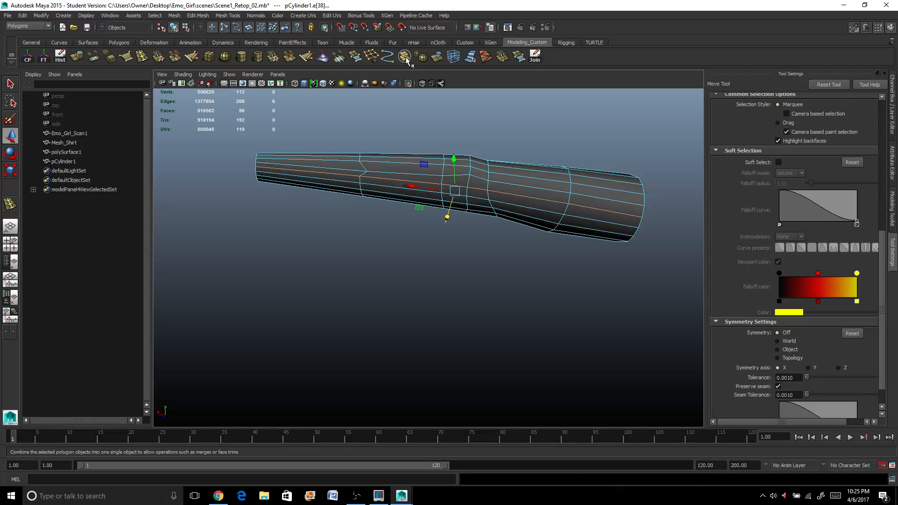
pyautogui.click(372, 56)
# Step: Examine the reduced edges around the sleeve's shoulder opening and along its length
pyautogui.keyDown('alt'); pyautogui.moveTo(411, 177); pyautogui.dragTo(520, 235); pyautogui.keyUp('alt')
pyautogui.moveTo(554, 228)
pyautogui.keyDown('alt'); pyautogui.mouseDown()
pyautogui.moveTo(477, 202)
pyautogui.moveTo(473, 273)
pyautogui.moveTo(487, 203)
pyautogui.moveTo(549, 191)
pyautogui.moveTo(561, 200)
pyautogui.moveTo(554, 225)
pyautogui.mouseUp(); pyautogui.keyUp('alt')
pyautogui.keyDown('alt'); pyautogui.moveTo(456, 220); pyautogui.dragTo(428, 185); pyautogui.keyUp('alt')
pyautogui.moveTo(411, 177); pyautogui.dragTo(412, 156, button='right')
pyautogui.keyDown('alt'); pyautogui.moveTo(413, 158); pyautogui.dragTo(392, 168); pyautogui.keyUp('alt')
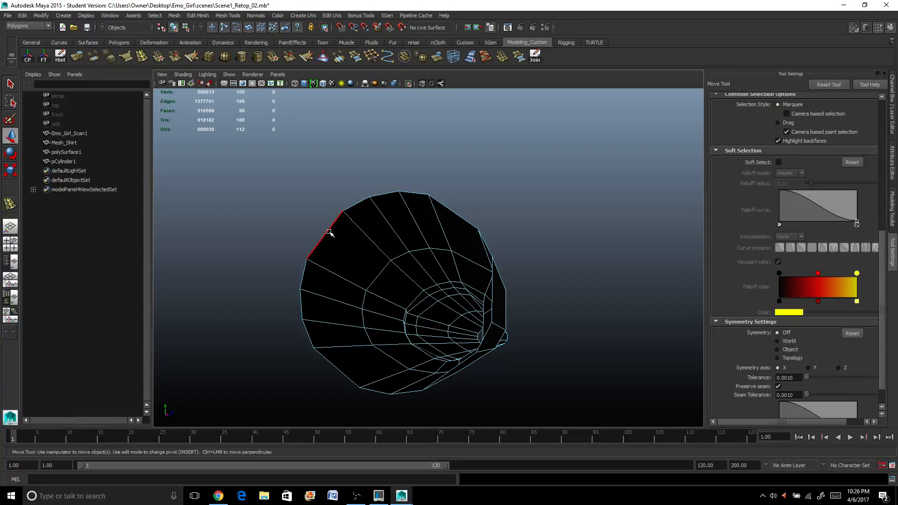
pyautogui.keyDown('alt'); pyautogui.moveTo(439, 207); pyautogui.dragTo(481, 257); pyautogui.keyUp('alt')
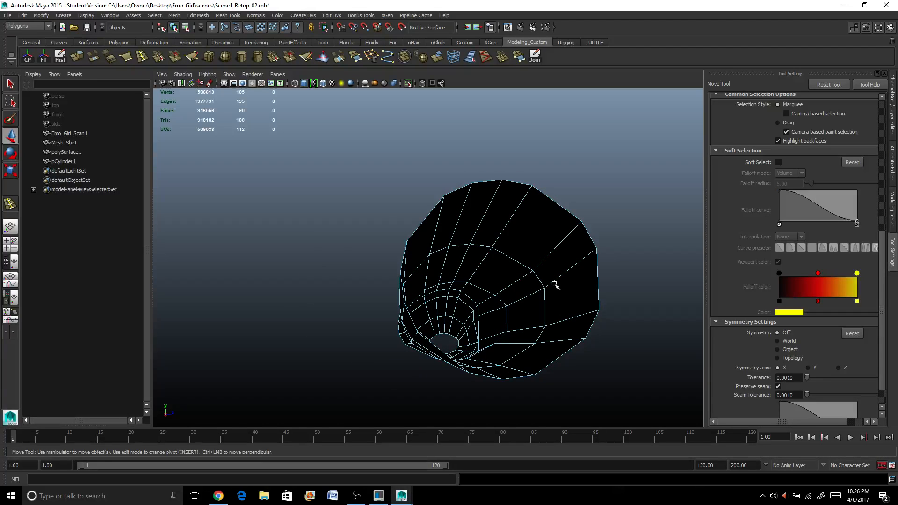
pyautogui.keyDown('alt'); pyautogui.moveTo(571, 293); pyautogui.dragTo(395, 290); pyautogui.keyUp('alt')
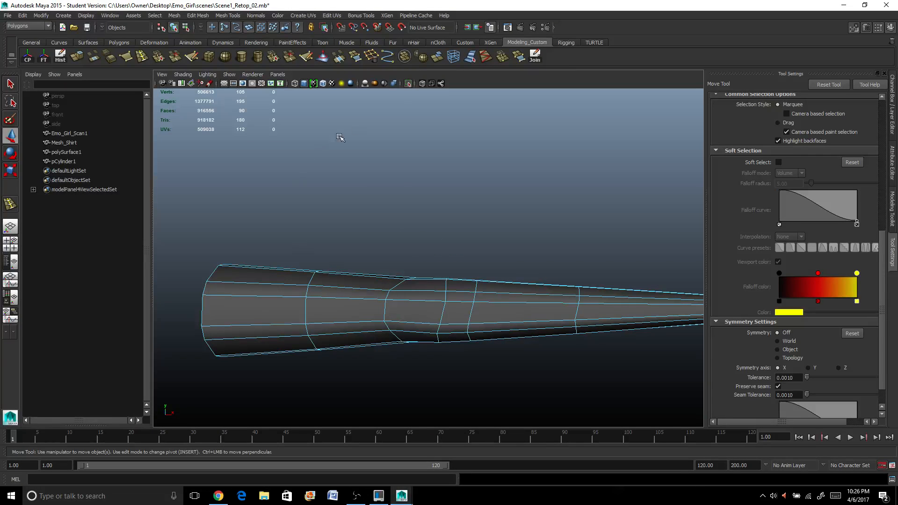
# Step: Turn off the isolation and select the shirt to compare its armhole edges with the sleeve's opening
pyautogui.click(408, 84)
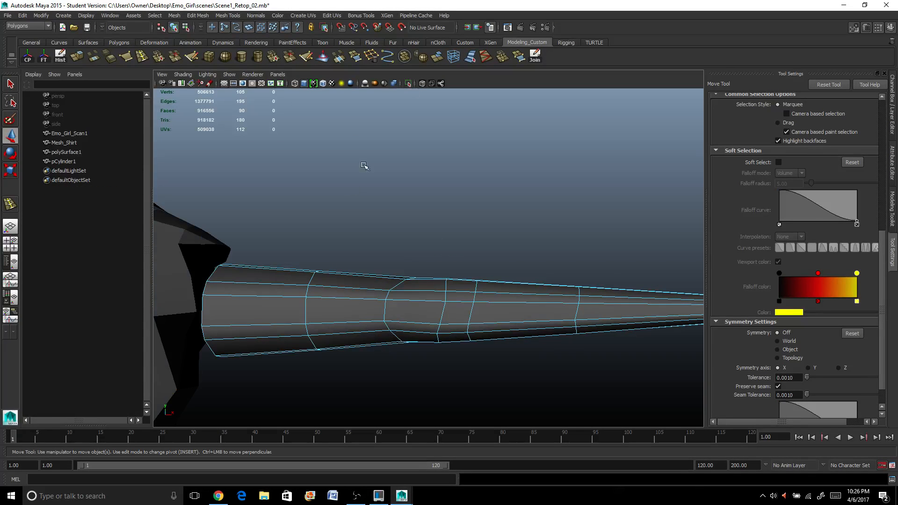
pyautogui.keyDown('alt'); pyautogui.moveTo(321, 282); pyautogui.dragTo(284, 305); pyautogui.keyUp('alt')
pyautogui.keyDown('alt'); pyautogui.moveTo(292, 299); pyautogui.dragTo(444, 253, button='middle'); pyautogui.keyUp('alt')
pyautogui.scroll(1, 408, 232)
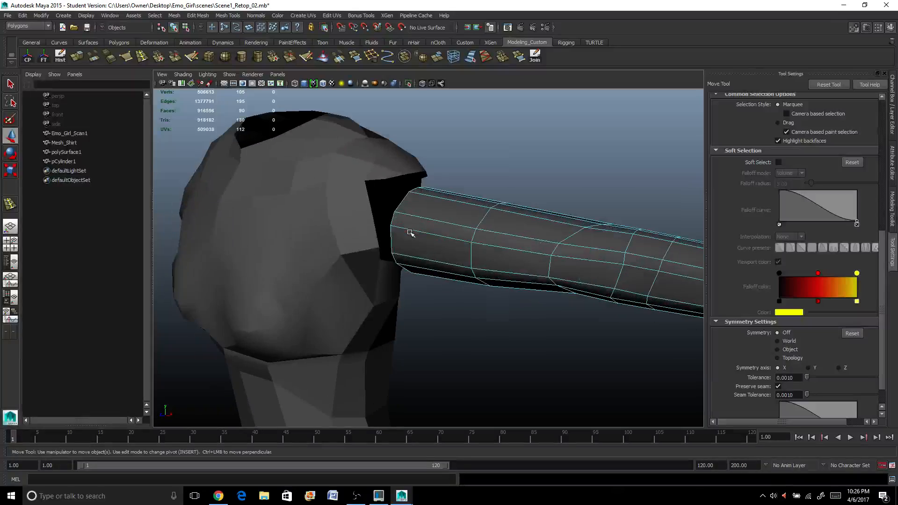
pyautogui.click(333, 222)
pyautogui.scroll(2, 333, 223)
pyautogui.keyDown('alt'); pyautogui.moveTo(332, 222); pyautogui.dragTo(396, 250, button='middle'); pyautogui.keyUp('alt')
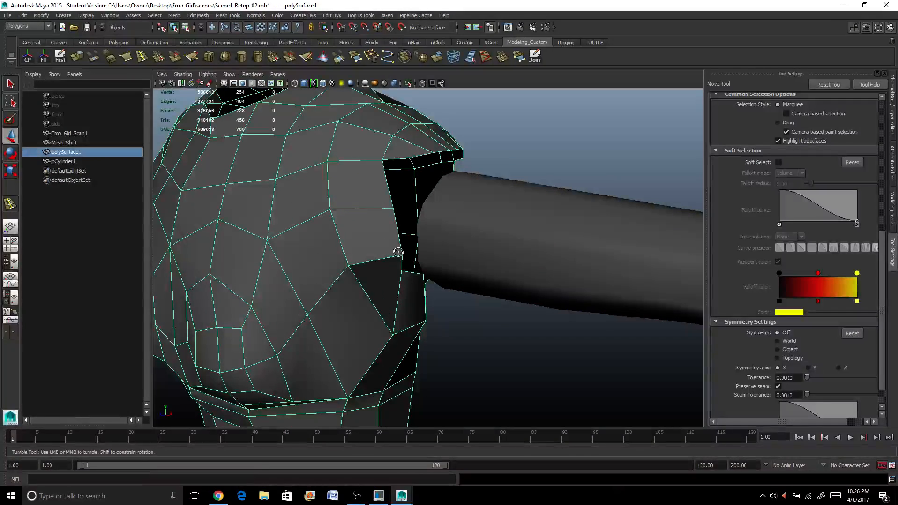
pyautogui.scroll(-5, 402, 248)
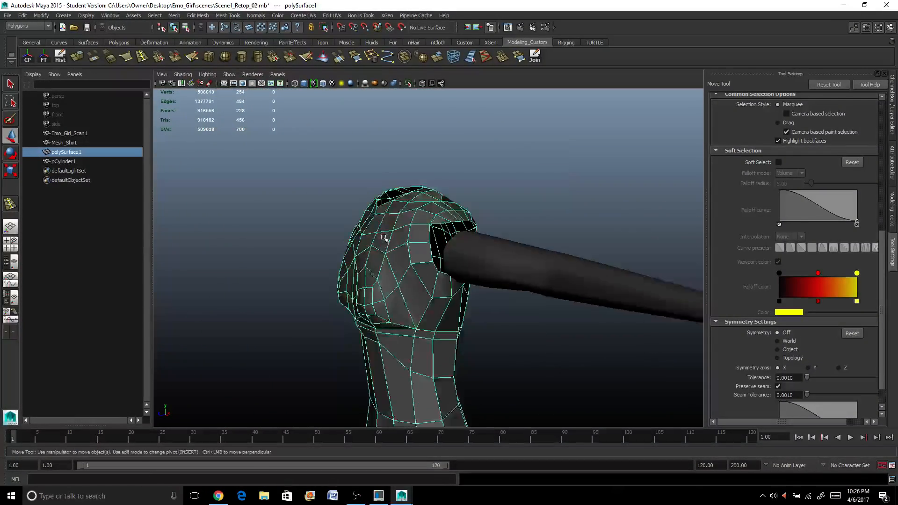
pyautogui.keyDown('alt'); pyautogui.moveTo(383, 237); pyautogui.dragTo(483, 285); pyautogui.keyUp('alt')
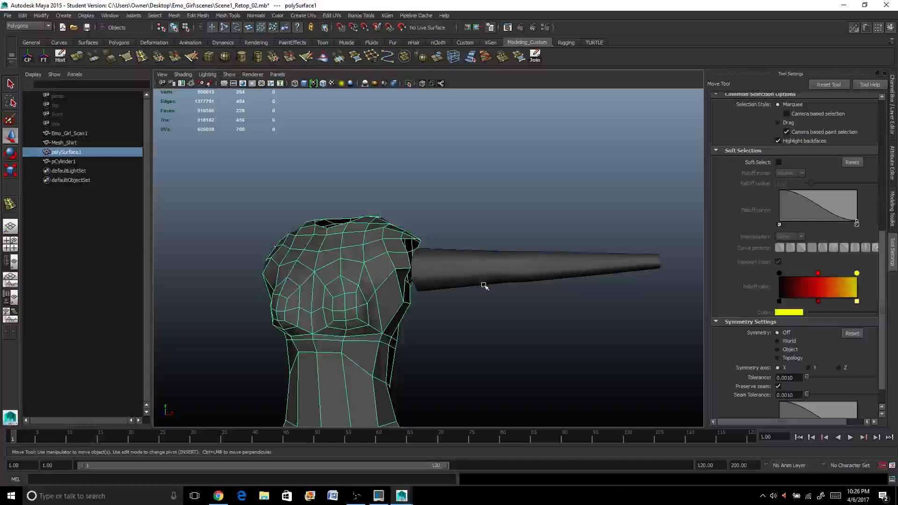
# Step: Select the sleeve in object mode and move it up along Y to align its open end with the shirt's armhole
pyautogui.moveTo(459, 265); pyautogui.dragTo(477, 253, button='right')
pyautogui.click(460, 252)
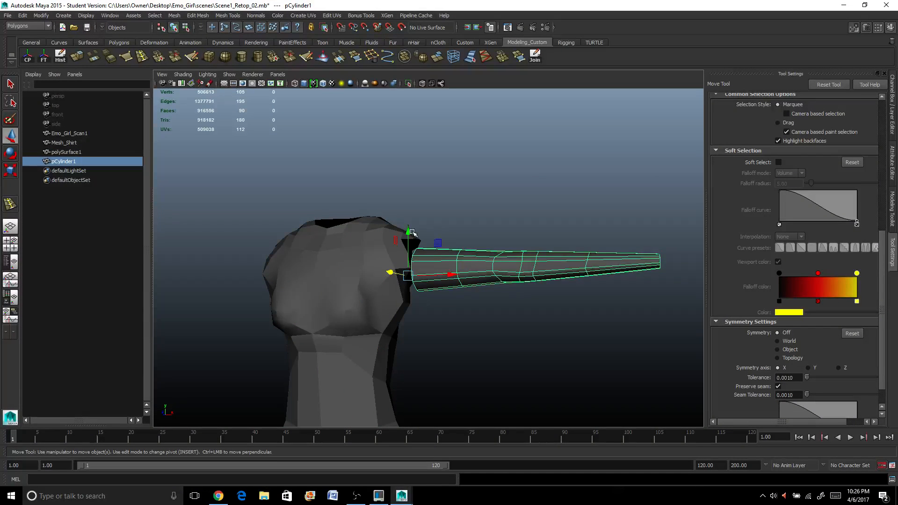
pyautogui.moveTo(413, 232); pyautogui.dragTo(411, 224)
pyautogui.keyDown('alt'); pyautogui.moveTo(409, 268); pyautogui.dragTo(401, 241); pyautogui.keyUp('alt')
pyautogui.scroll(3, 428, 274)
pyautogui.scroll(2, 402, 241)
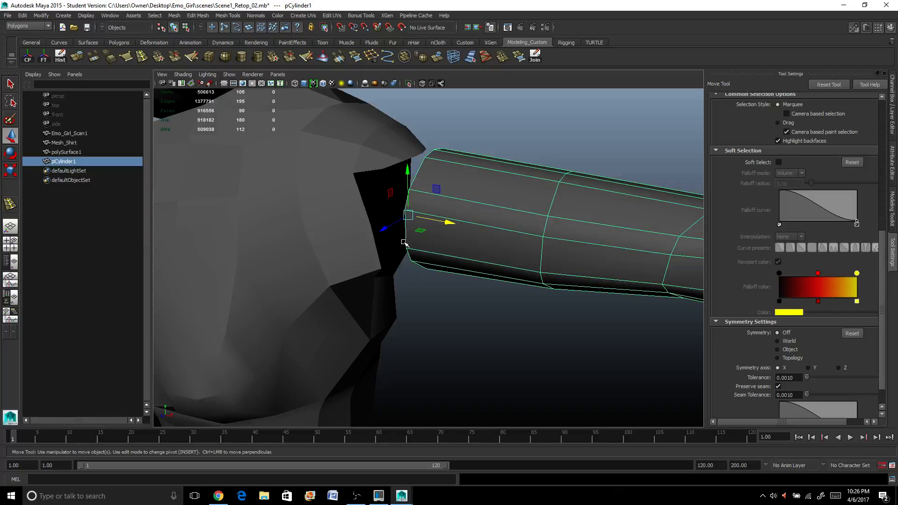
# Step: Add the shirt to the selection and combine it with the sleeve into a single mesh
pyautogui.keyDown('shift'); pyautogui.click(322, 232); pyautogui.keyUp('shift')
pyautogui.scroll(-3, 359, 216)
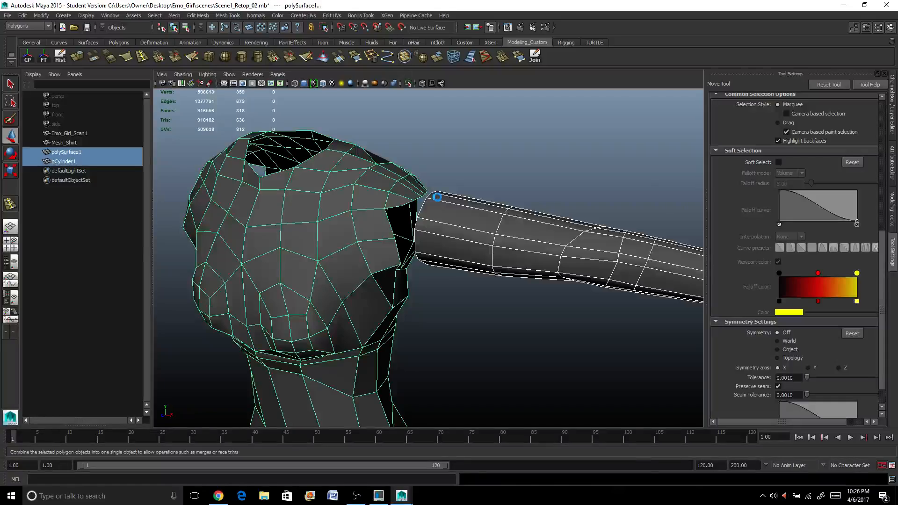
pyautogui.keyDown('alt'); pyautogui.moveTo(453, 216); pyautogui.dragTo(503, 234); pyautogui.keyUp('alt')
pyautogui.scroll(2, 424, 213)
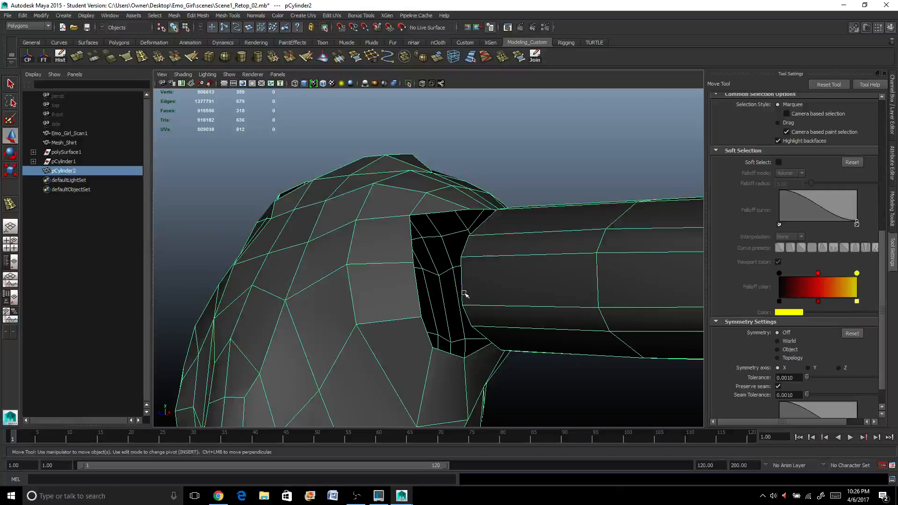
# Step: Activate the Target Weld tool on the combined mesh for the gap between armhole and sleeve
pyautogui.keyDown('alt'); pyautogui.moveTo(465, 294); pyautogui.dragTo(467, 246); pyautogui.keyUp('alt')
pyautogui.keyDown('alt'); pyautogui.moveTo(384, 248); pyautogui.dragTo(427, 258); pyautogui.keyUp('alt')
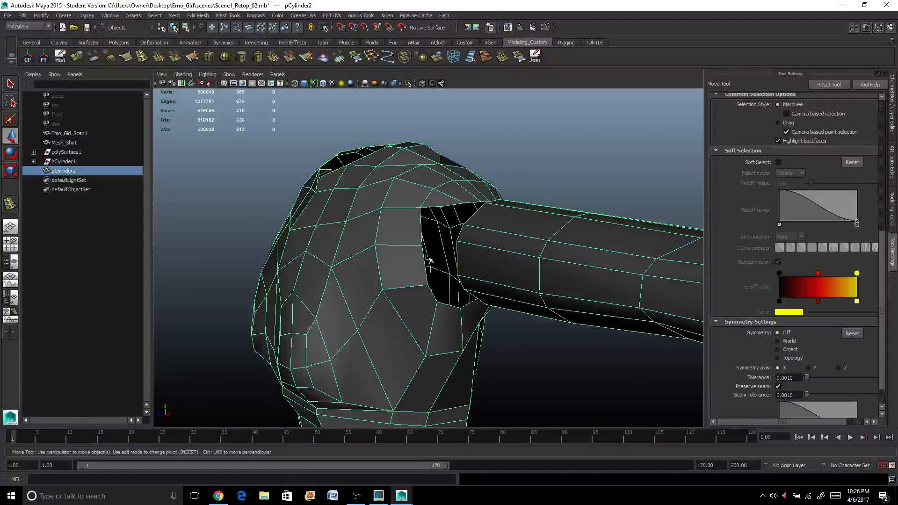
pyautogui.click(891, 209)
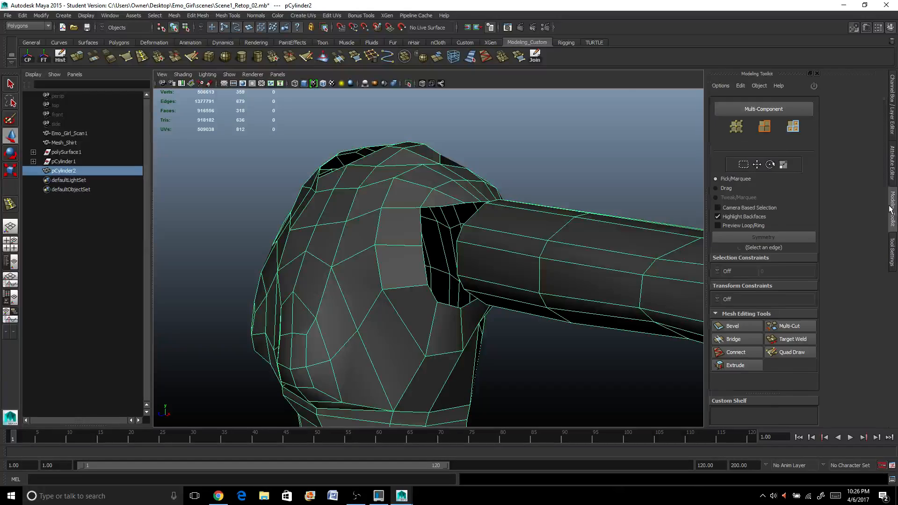
pyautogui.click(848, 345)
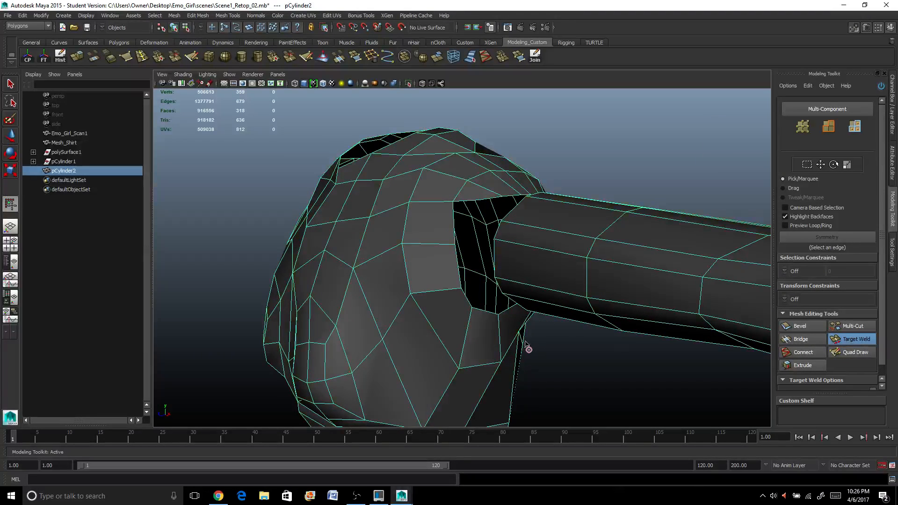
pyautogui.keyDown('alt'); pyautogui.moveTo(525, 344); pyautogui.dragTo(514, 315); pyautogui.keyUp('alt')
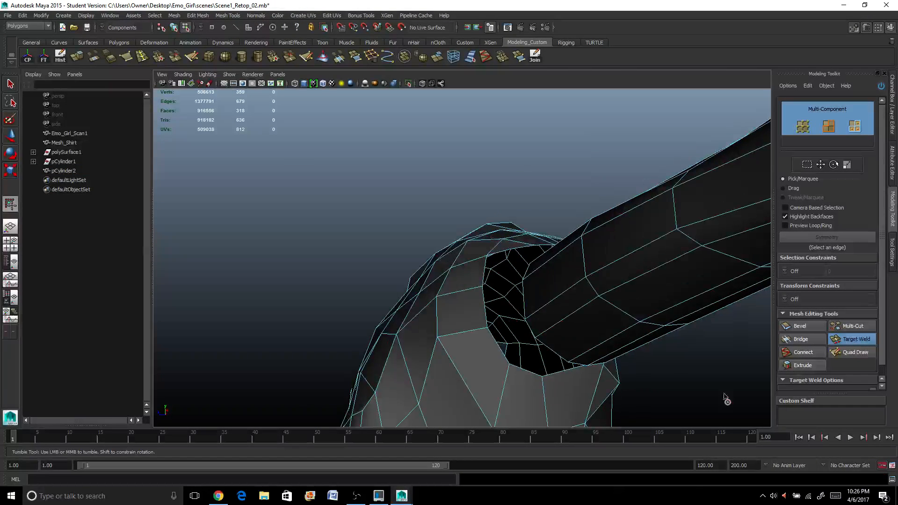
pyautogui.click(774, 497)
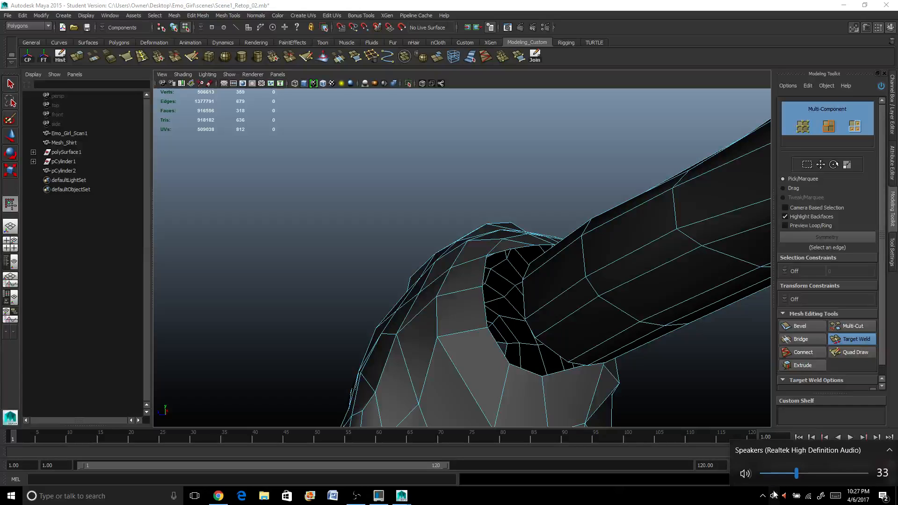
# Step: Weld the sleeve's opening vertices onto the matching armhole vertices along the near side of the gap
pyautogui.moveTo(774, 474); pyautogui.dragTo(773, 475)
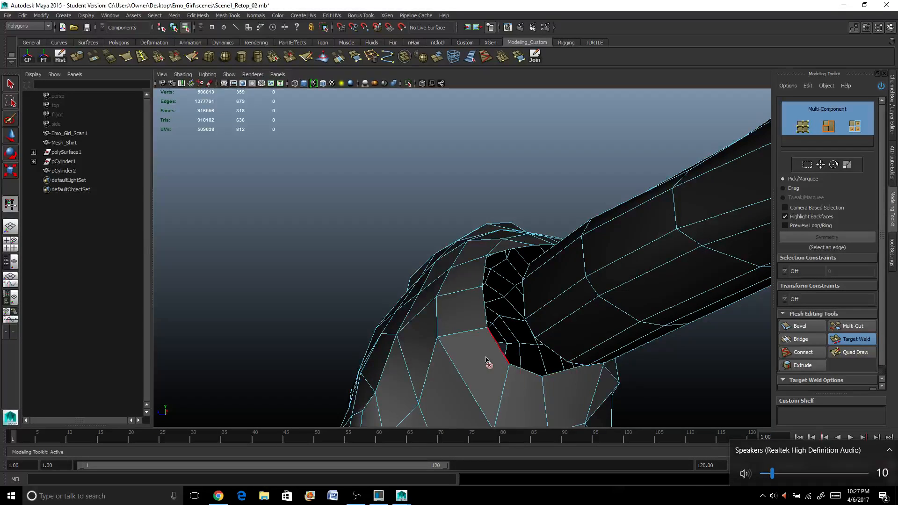
pyautogui.keyDown('alt'); pyautogui.moveTo(487, 363); pyautogui.dragTo(499, 306); pyautogui.keyUp('alt')
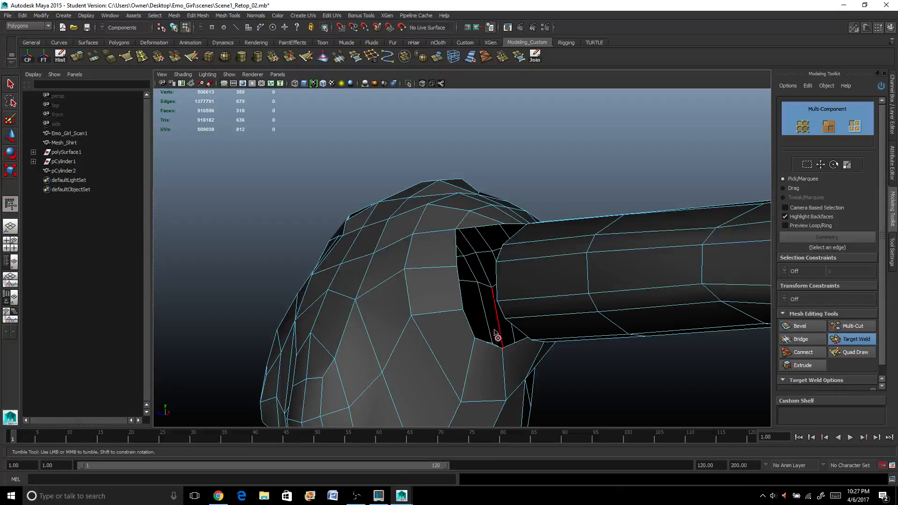
pyautogui.keyDown('alt'); pyautogui.moveTo(497, 337); pyautogui.dragTo(419, 235); pyautogui.keyUp('alt')
pyautogui.keyDown('alt'); pyautogui.moveTo(419, 236); pyautogui.dragTo(436, 295, button='middle'); pyautogui.keyUp('alt')
pyautogui.moveTo(454, 260); pyautogui.dragTo(397, 278)
pyautogui.keyDown('alt'); pyautogui.moveTo(397, 278); pyautogui.dragTo(519, 311); pyautogui.keyUp('alt')
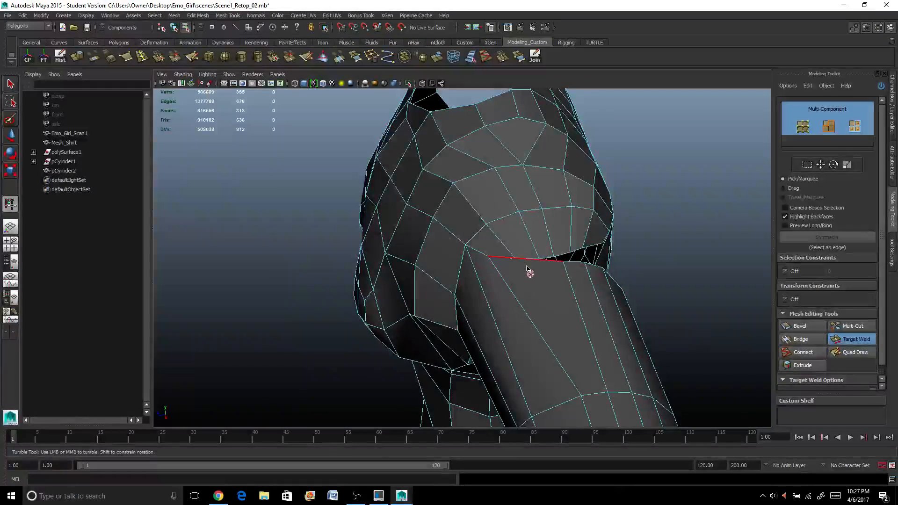
# Step: Weld the sleeve's upper opening vertices to the shirt's armhole edge over the top of the shoulder
pyautogui.moveTo(527, 264); pyautogui.dragTo(598, 239)
pyautogui.scroll(3, 505, 258)
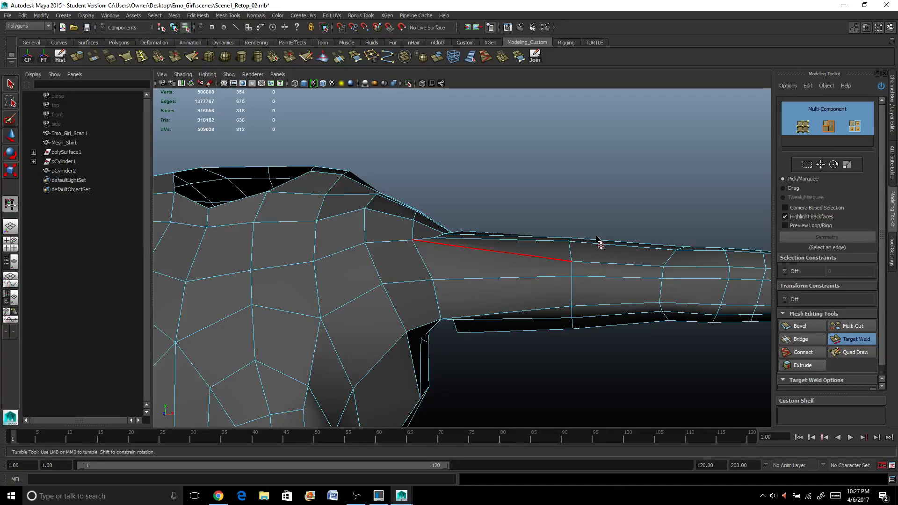
pyautogui.keyDown('alt'); pyautogui.moveTo(509, 205); pyautogui.dragTo(492, 238); pyautogui.keyUp('alt')
pyautogui.scroll(4, 492, 206)
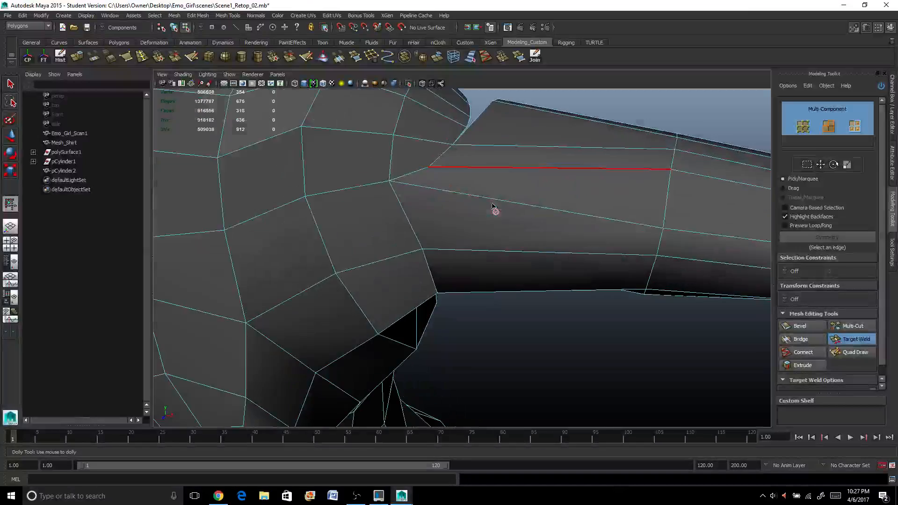
pyautogui.keyDown('alt'); pyautogui.moveTo(491, 206); pyautogui.dragTo(365, 304); pyautogui.keyUp('alt')
pyautogui.keyDown('alt'); pyautogui.moveTo(567, 287); pyautogui.dragTo(423, 248, button='middle'); pyautogui.keyUp('alt')
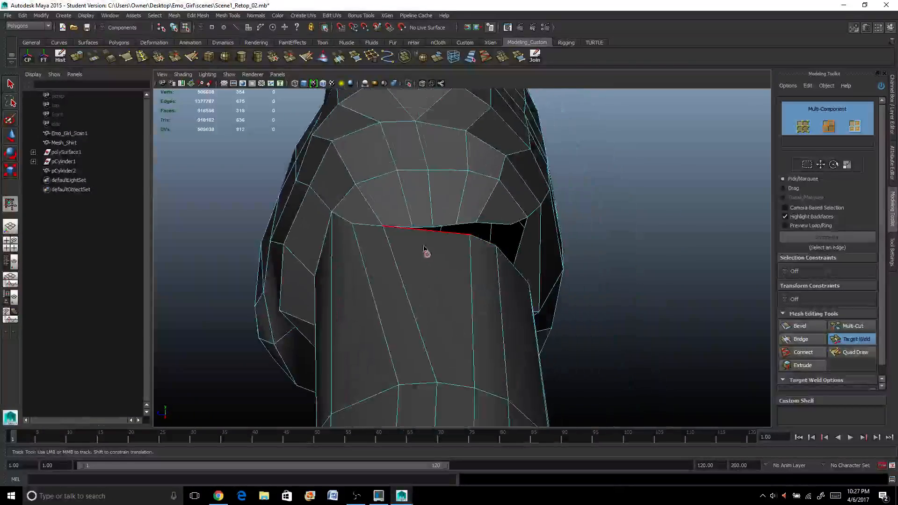
pyautogui.keyDown('alt'); pyautogui.moveTo(423, 249); pyautogui.dragTo(421, 227); pyautogui.keyUp('alt')
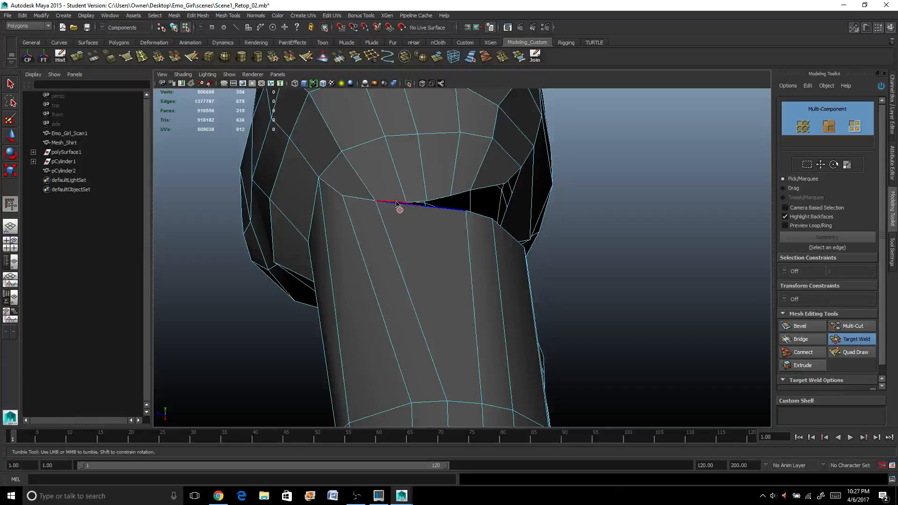
pyautogui.moveTo(396, 203); pyautogui.dragTo(397, 204)
# Step: Weld the sleeve's underside vertices to the lower armhole vertices at the armpit
pyautogui.keyDown('alt'); pyautogui.moveTo(397, 204); pyautogui.dragTo(438, 213, button='right'); pyautogui.keyUp('alt')
pyautogui.keyDown('alt'); pyautogui.moveTo(437, 212); pyautogui.dragTo(432, 177); pyautogui.keyUp('alt')
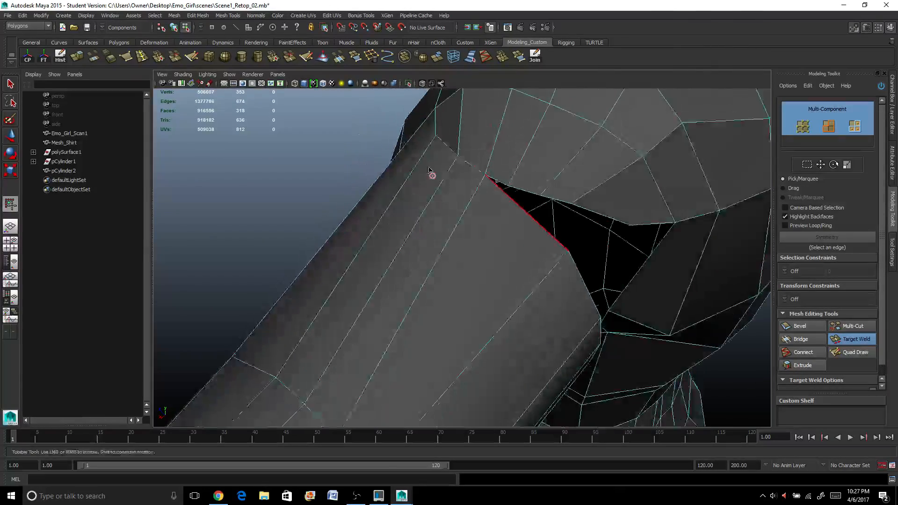
pyautogui.keyDown('alt'); pyautogui.moveTo(432, 176); pyautogui.dragTo(424, 166, button='right'); pyautogui.keyUp('alt')
pyautogui.keyDown('alt'); pyautogui.moveTo(417, 253); pyautogui.dragTo(476, 265); pyautogui.keyUp('alt')
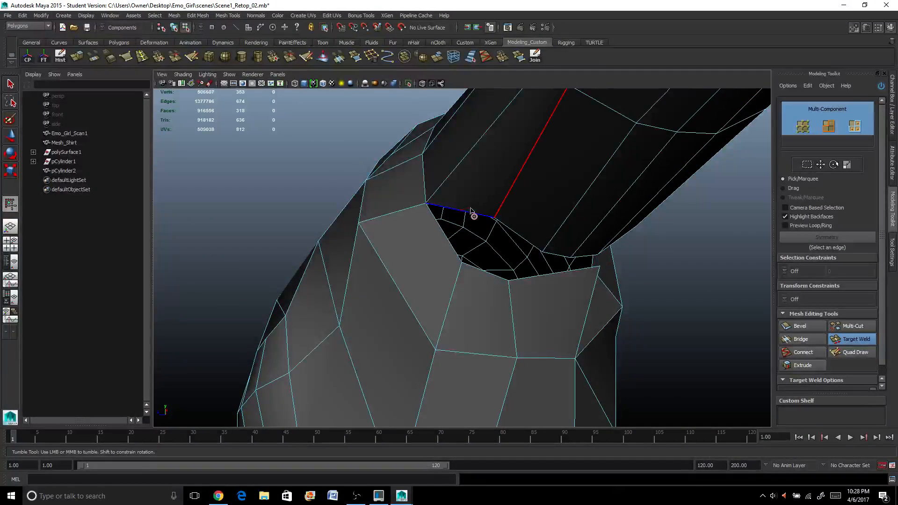
pyautogui.moveTo(448, 248); pyautogui.dragTo(449, 249)
pyautogui.keyDown('alt'); pyautogui.moveTo(524, 247); pyautogui.dragTo(487, 249); pyautogui.keyUp('alt')
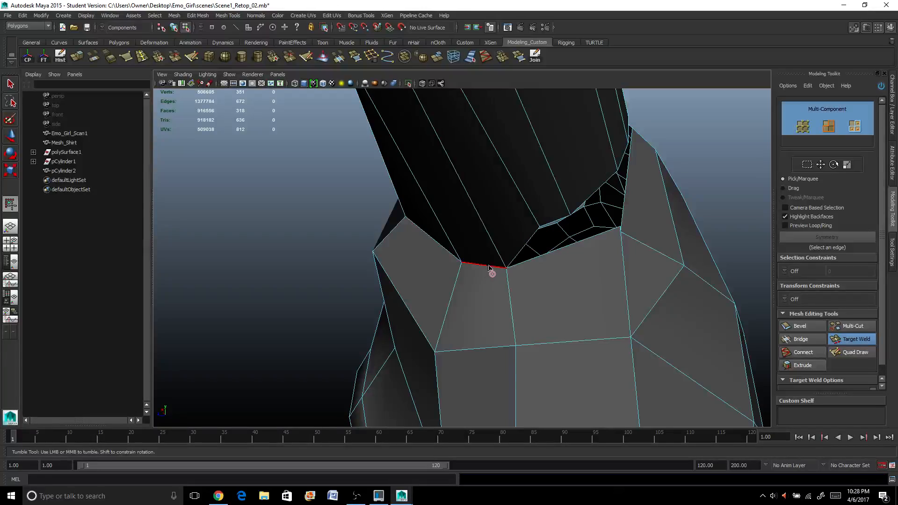
pyautogui.keyDown('alt'); pyautogui.moveTo(578, 242); pyautogui.dragTo(478, 203); pyautogui.keyUp('alt')
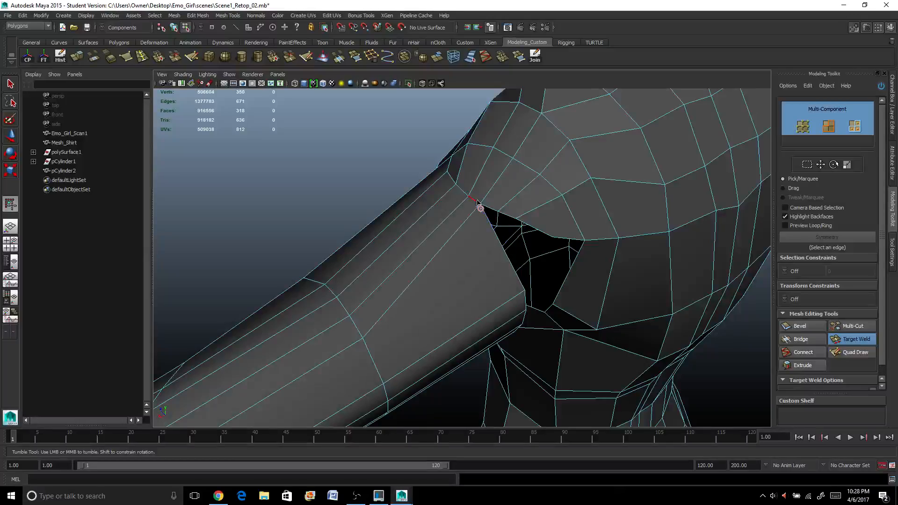
# Step: Weld the sleeve to the armhole on the opposite side, at the shoulder edge and down at the armpit, leaving a narrow four-sided gap
pyautogui.keyDown('alt'); pyautogui.moveTo(478, 235); pyautogui.dragTo(491, 182); pyautogui.keyUp('alt')
pyautogui.scroll(-2, 488, 238)
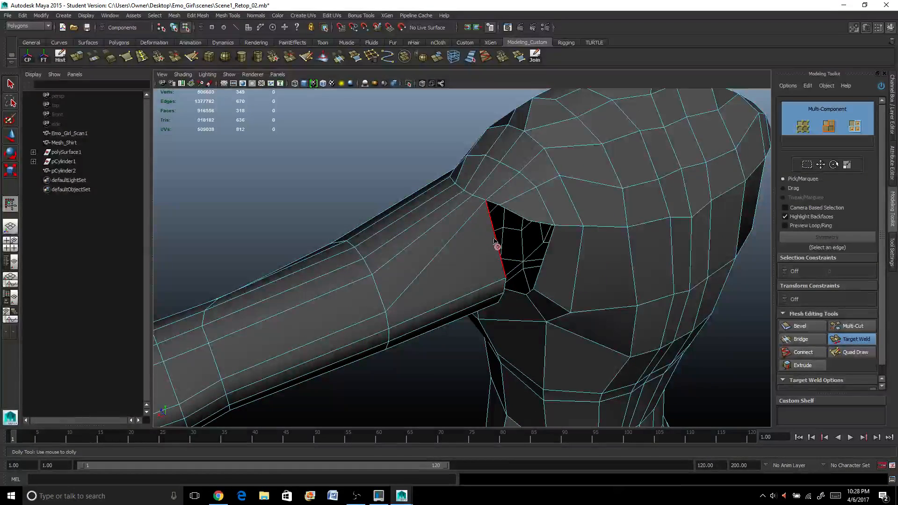
pyautogui.moveTo(495, 206); pyautogui.dragTo(496, 204)
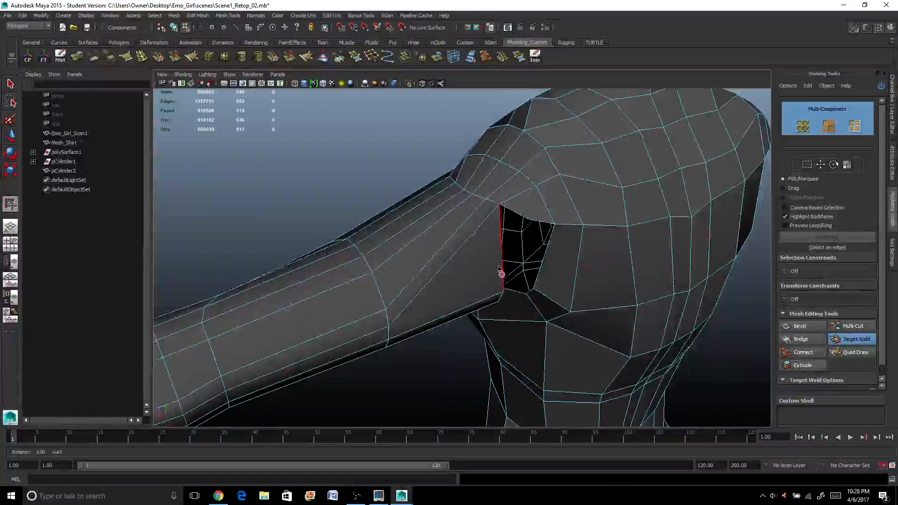
pyautogui.keyDown('alt'); pyautogui.moveTo(496, 271); pyautogui.dragTo(495, 205); pyautogui.keyUp('alt')
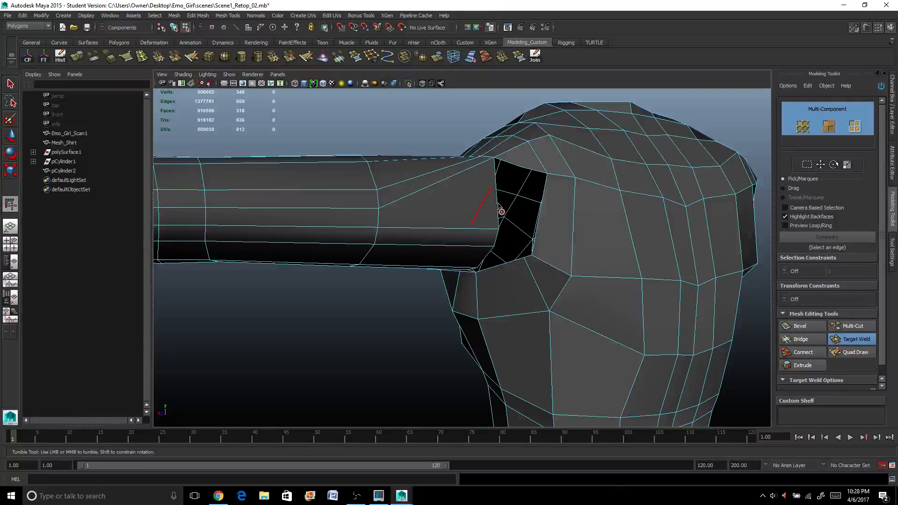
pyautogui.hotkey('ctrl', 'z')
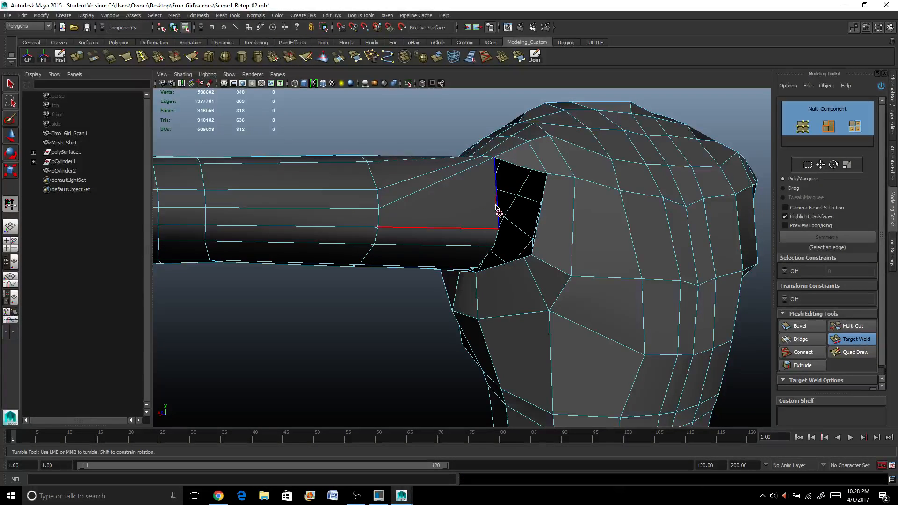
pyautogui.moveTo(519, 164); pyautogui.dragTo(518, 169)
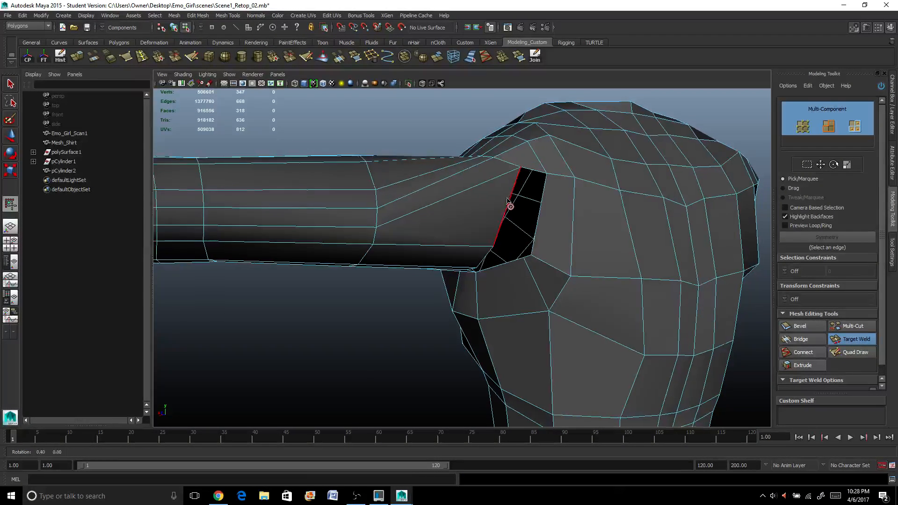
pyautogui.keyDown('alt'); pyautogui.moveTo(506, 206); pyautogui.dragTo(523, 169); pyautogui.keyUp('alt')
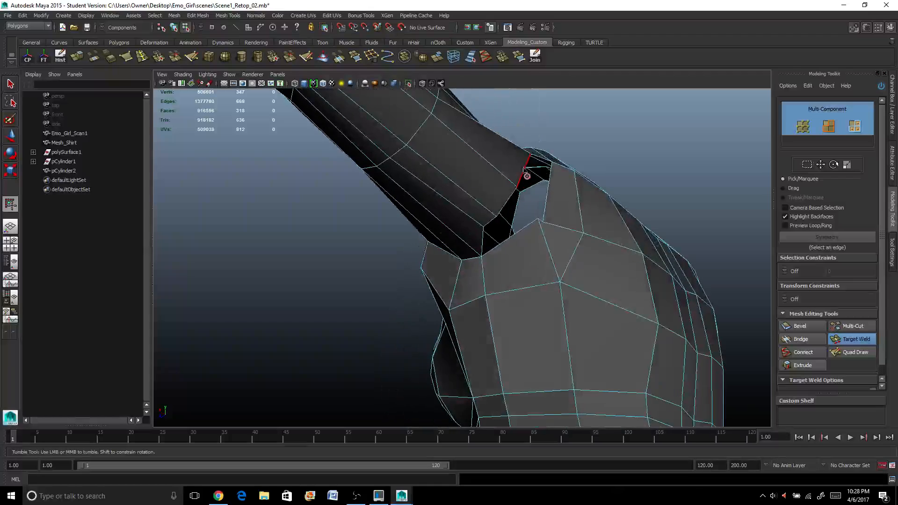
pyautogui.keyDown('alt'); pyautogui.moveTo(491, 249); pyautogui.dragTo(472, 246); pyautogui.keyUp('alt')
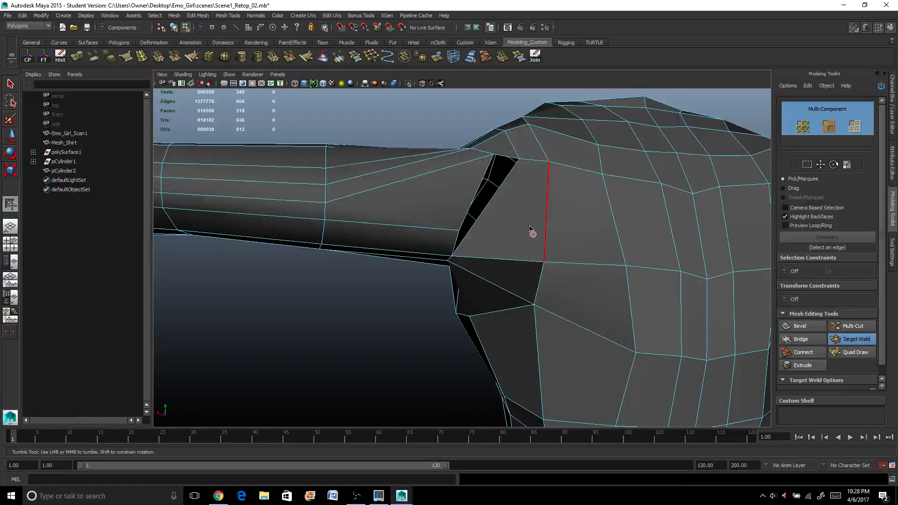
# Step: Try to close the remaining narrow gap by welding its vertices, and undo the welds
pyautogui.keyDown('alt'); pyautogui.moveTo(530, 229); pyautogui.dragTo(517, 263); pyautogui.keyUp('alt')
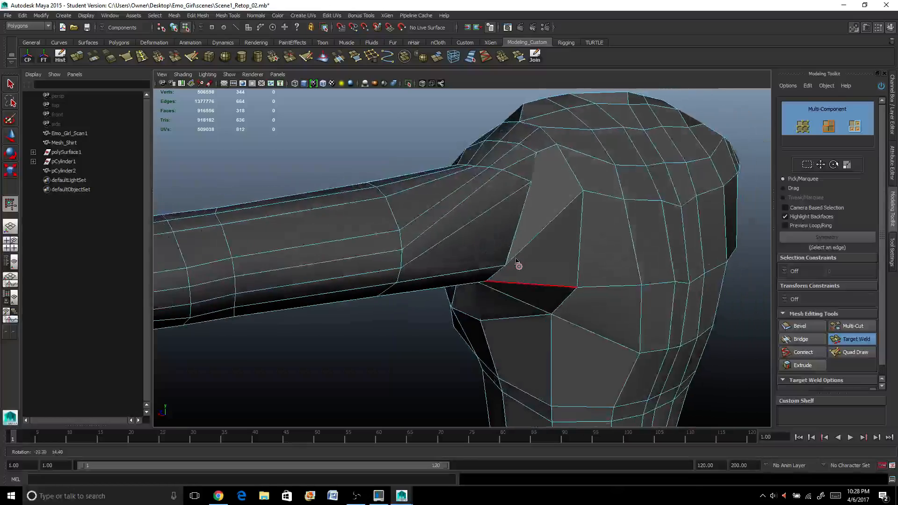
pyautogui.keyDown('alt'); pyautogui.moveTo(518, 263); pyautogui.dragTo(517, 246, button='right'); pyautogui.keyUp('alt')
pyautogui.keyDown('alt'); pyautogui.moveTo(499, 247); pyautogui.dragTo(475, 249); pyautogui.keyUp('alt')
pyautogui.hotkey('ctrl', 'z')
pyautogui.keyDown('alt'); pyautogui.moveTo(475, 245); pyautogui.dragTo(505, 217, button='right'); pyautogui.keyUp('alt')
pyautogui.moveTo(513, 206); pyautogui.dragTo(397, 251)
pyautogui.hotkey('ctrl', 'z')
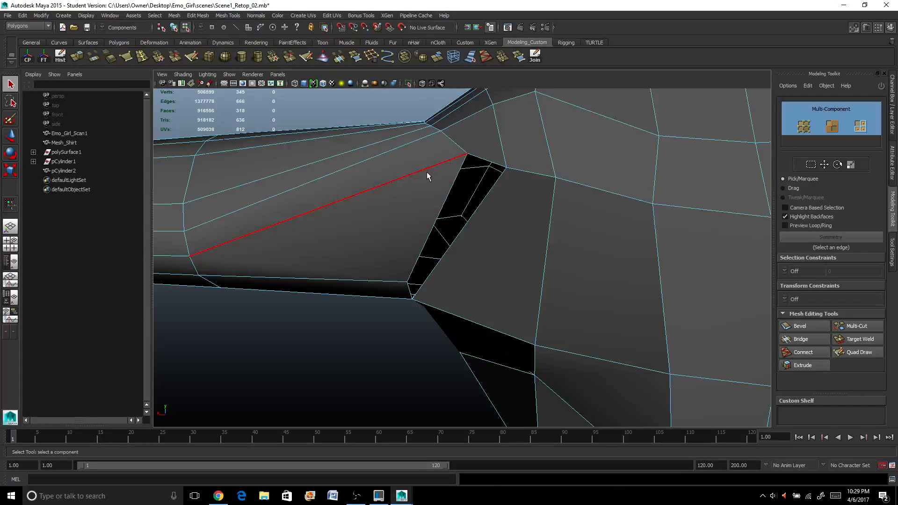
# Step: Fill the remaining gap with a four-sided face using Append to Polygon between its short upper and lower edges
pyautogui.moveTo(427, 173); pyautogui.dragTo(441, 162, button='right')
pyautogui.click(442, 162)
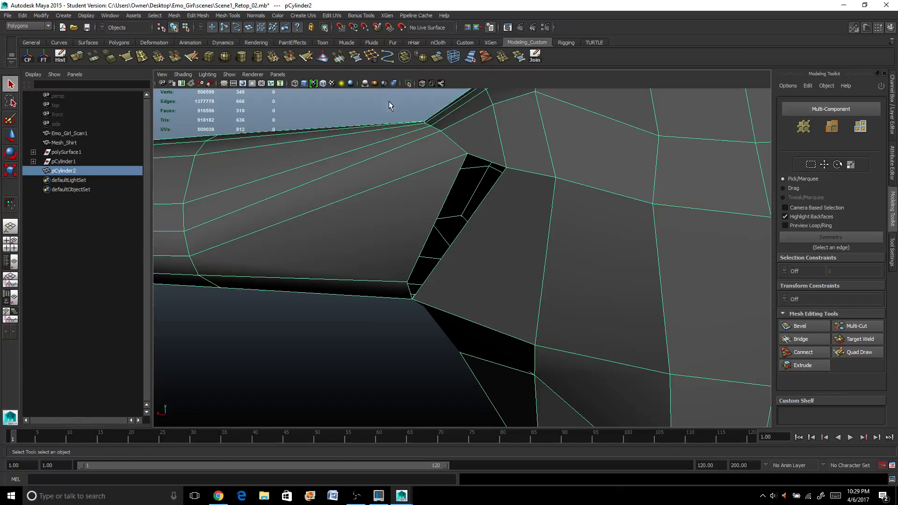
pyautogui.click(355, 56)
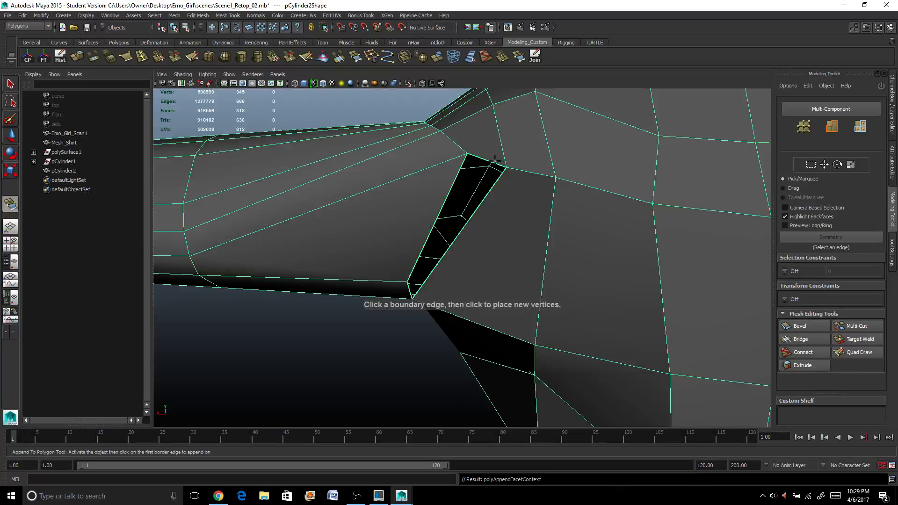
pyautogui.click(495, 161)
pyautogui.click(410, 289)
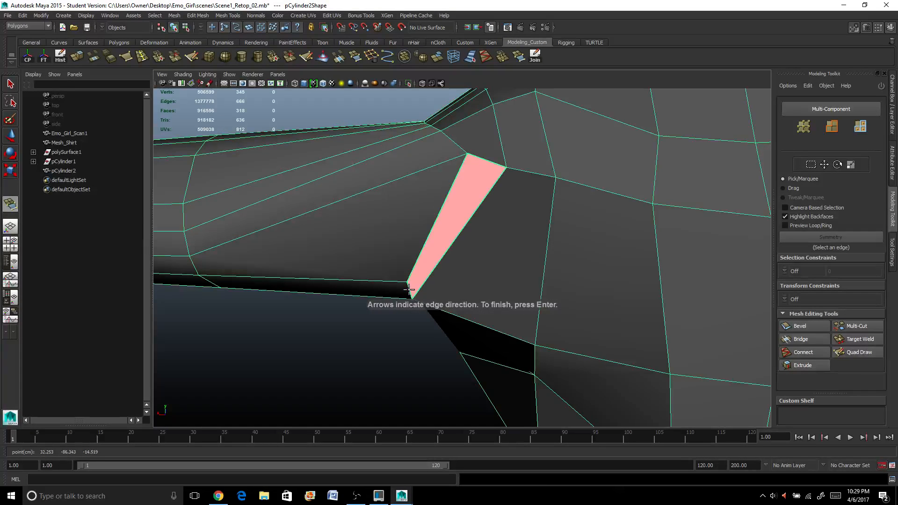
pyautogui.press('Return')
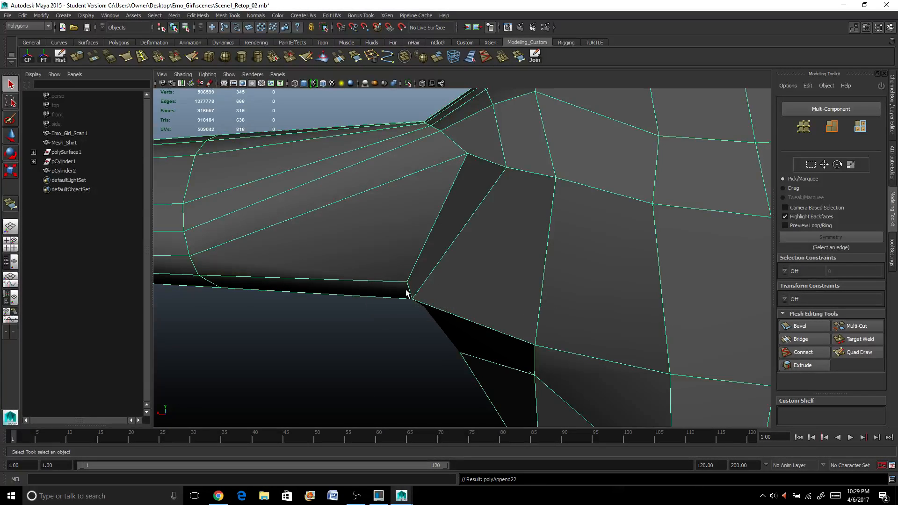
# Step: Move the new face's upper sleeve-side vertex along X away from the shirt to widen the face
pyautogui.scroll(-5, 438, 123)
pyautogui.scroll(5, 435, 286)
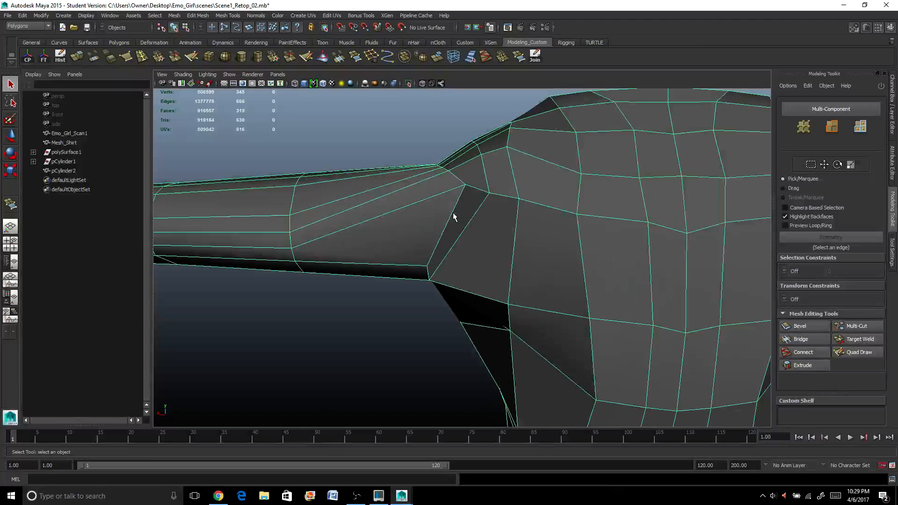
pyautogui.moveTo(453, 212); pyautogui.dragTo(470, 189, button='right')
pyautogui.click(467, 184)
pyautogui.keyDown('alt'); pyautogui.moveTo(466, 185); pyautogui.dragTo(463, 163); pyautogui.keyUp('alt')
pyautogui.press('w')
pyautogui.scroll(3, 507, 201)
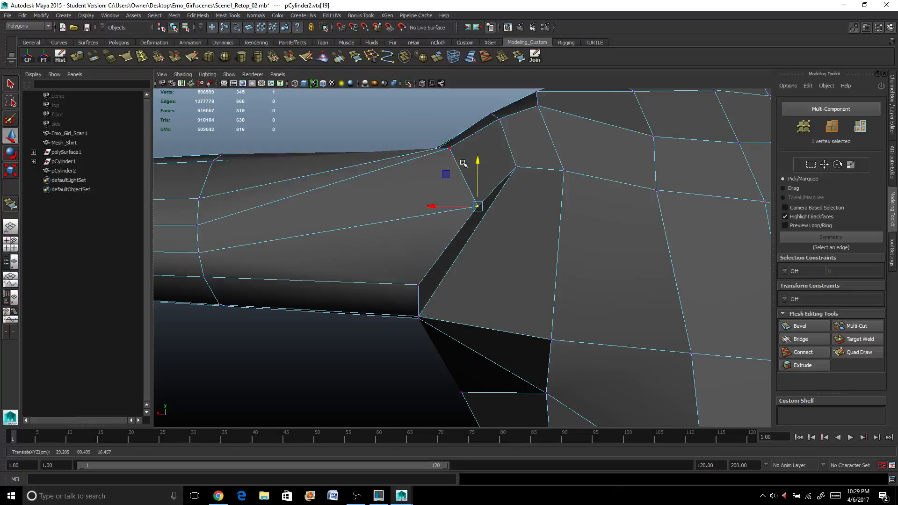
pyautogui.moveTo(434, 207); pyautogui.dragTo(401, 212)
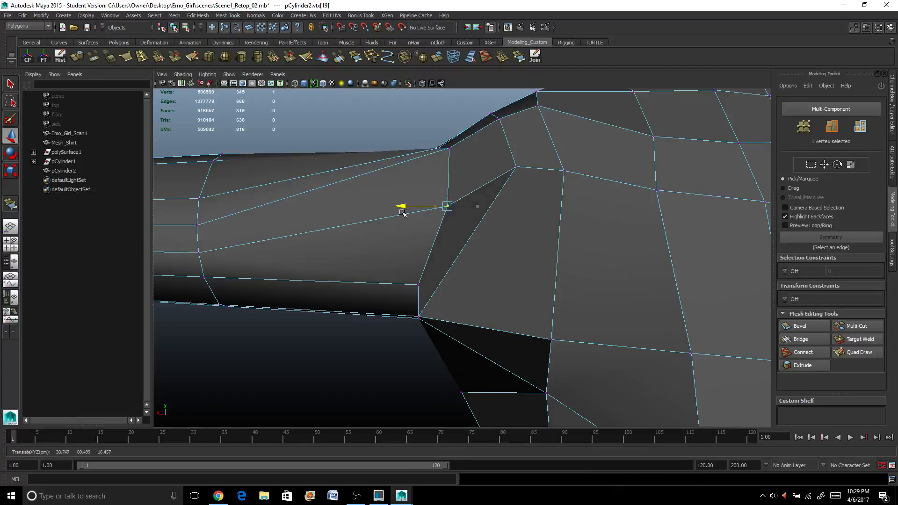
# Step: Raise the new face's lower sleeve-side vertex along Y to even out the sleeve opening
pyautogui.click(416, 285)
pyautogui.keyDown('alt'); pyautogui.moveTo(415, 285); pyautogui.dragTo(432, 263); pyautogui.keyUp('alt')
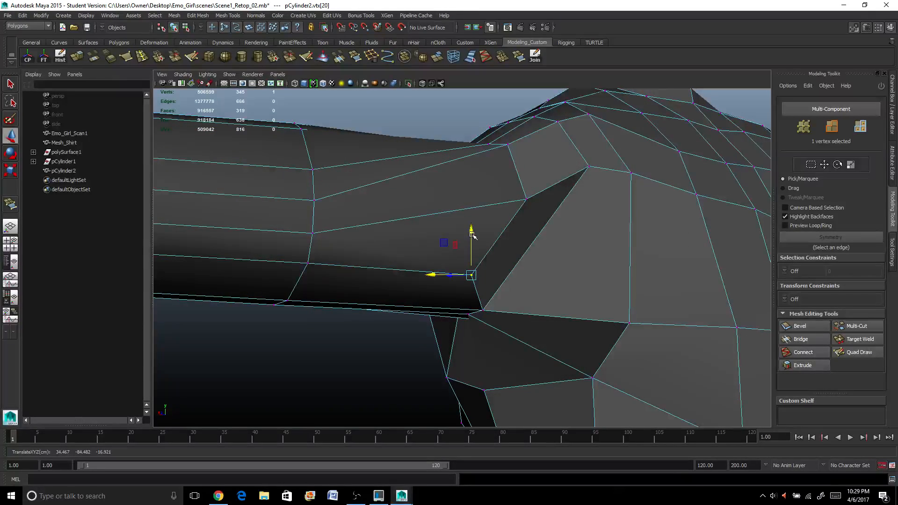
pyautogui.moveTo(467, 229); pyautogui.dragTo(467, 215)
pyautogui.scroll(-5, 466, 216)
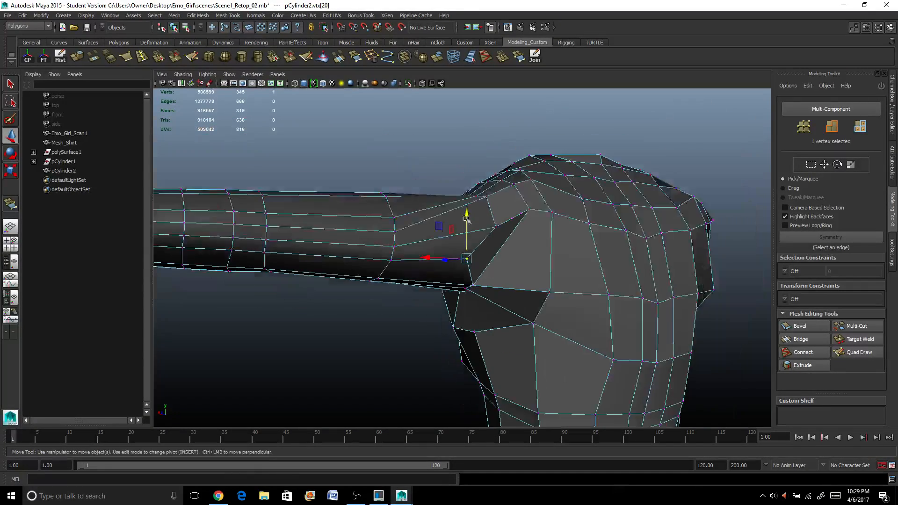
pyautogui.keyDown('alt'); pyautogui.moveTo(466, 256); pyautogui.dragTo(486, 259); pyautogui.keyUp('alt')
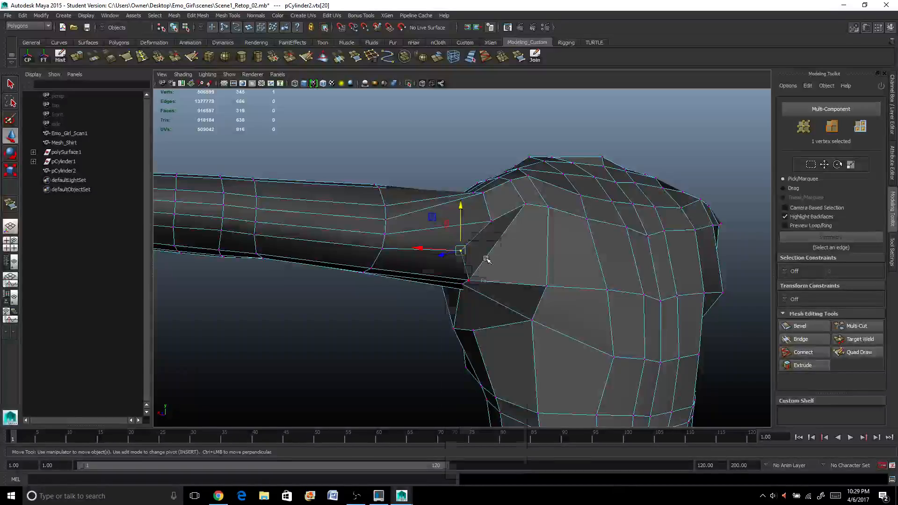
# Step: Select the edge between the new face and the adjacent shirt face and examine the topology around it
pyautogui.moveTo(486, 258); pyautogui.dragTo(487, 238, button='right')
pyautogui.click(495, 257)
pyautogui.keyDown('alt'); pyautogui.moveTo(488, 260); pyautogui.dragTo(529, 281); pyautogui.keyUp('alt')
pyautogui.moveTo(486, 259); pyautogui.dragTo(432, 245)
pyautogui.keyDown('alt'); pyautogui.moveTo(433, 247); pyautogui.dragTo(433, 274, button='right'); pyautogui.keyUp('alt')
pyautogui.keyDown('alt'); pyautogui.moveTo(433, 275); pyautogui.dragTo(454, 249); pyautogui.keyUp('alt')
pyautogui.keyDown('alt'); pyautogui.moveTo(454, 249); pyautogui.dragTo(461, 254, button='right'); pyautogui.keyUp('alt')
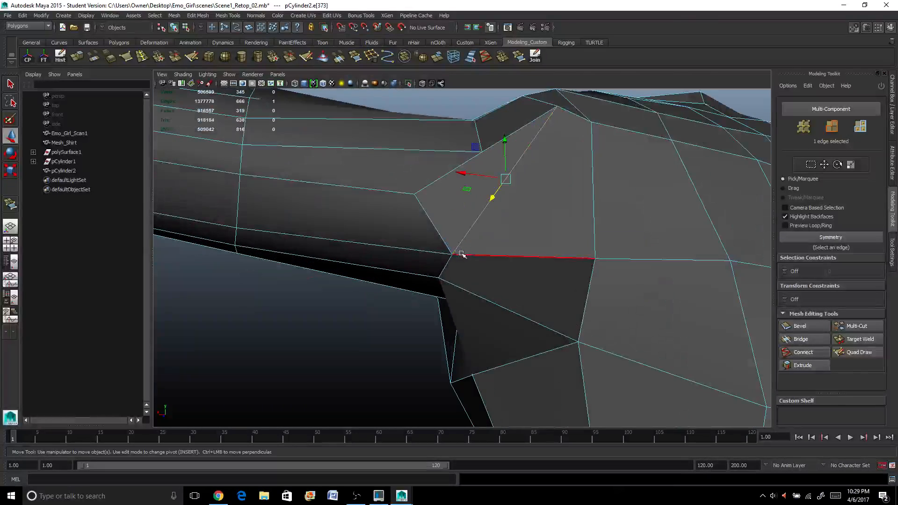
pyautogui.scroll(-2, 453, 254)
pyautogui.click(450, 250)
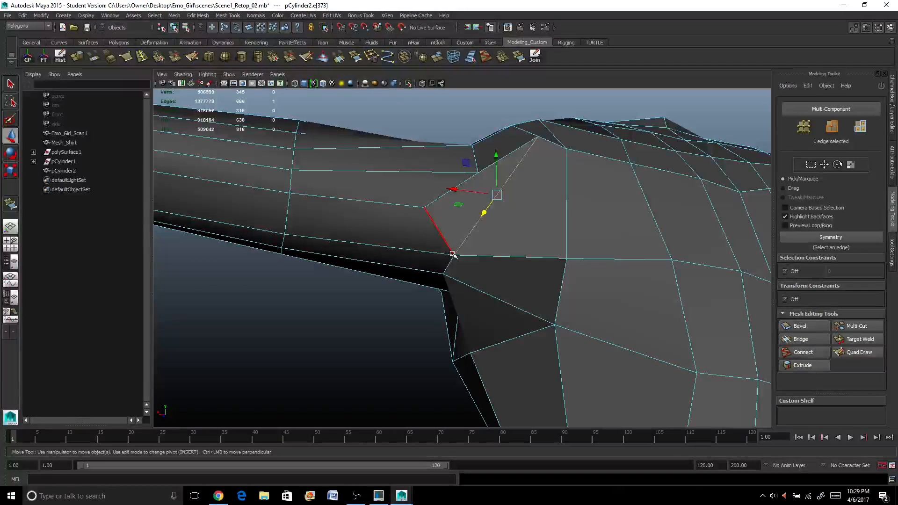
pyautogui.keyDown('alt'); pyautogui.moveTo(453, 254); pyautogui.dragTo(420, 266); pyautogui.keyUp('alt')
pyautogui.scroll(2, 454, 258)
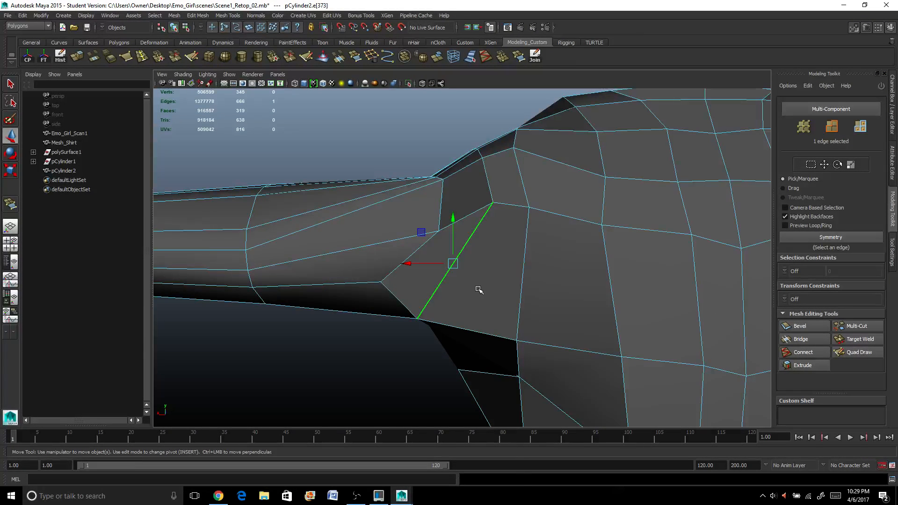
# Step: Delete the newly filled four-sided armhole face and the adjacent shirt face beside it
pyautogui.moveTo(478, 290); pyautogui.dragTo(481, 300, button='right')
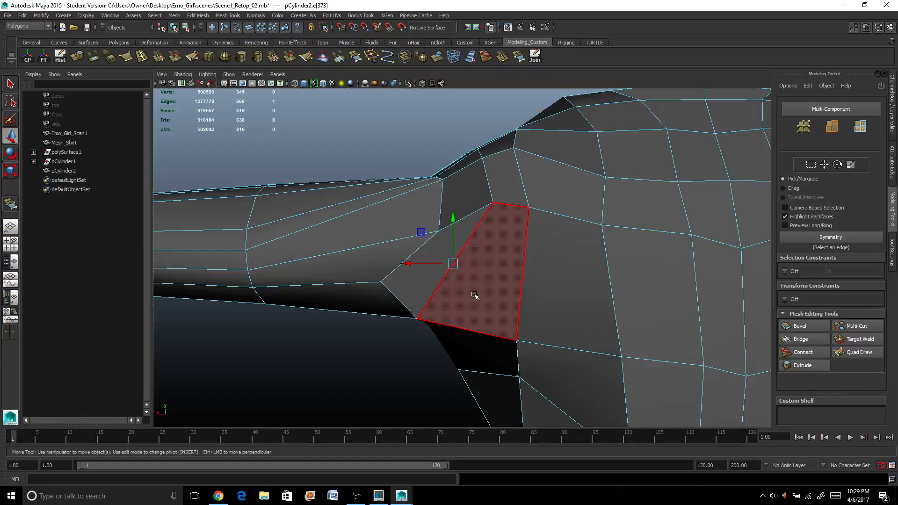
pyautogui.click(477, 290)
pyautogui.keyDown('shift'); pyautogui.click(423, 291); pyautogui.keyUp('shift')
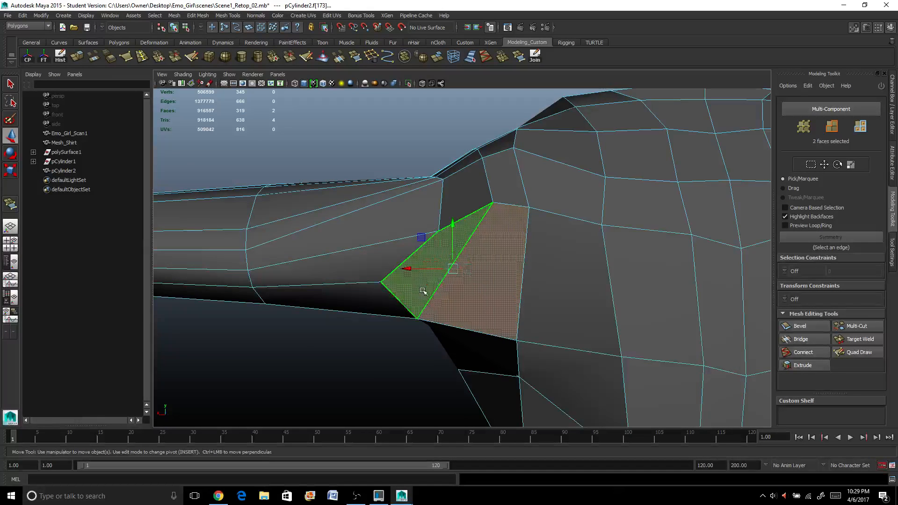
pyautogui.scroll(-2, 422, 291)
pyautogui.press('Delete')
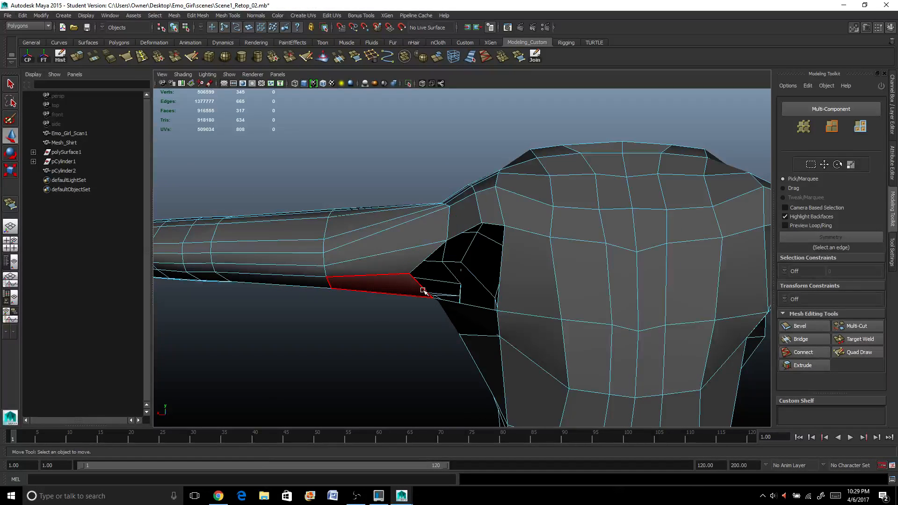
# Step: Select all faces on the half of the shirt opposite the sleeve, up to the centre line, and delete them
pyautogui.scroll(-5, 425, 293)
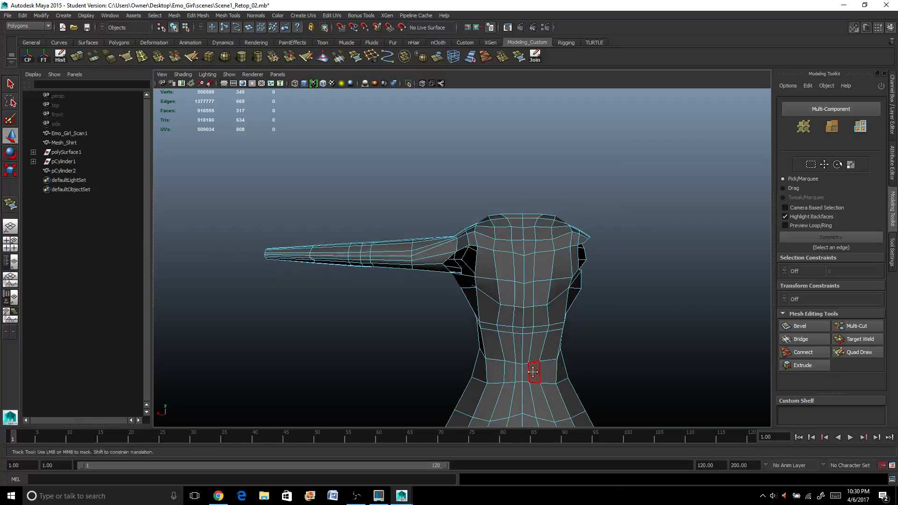
pyautogui.moveTo(655, 108); pyautogui.dragTo(472, 228)
pyautogui.keyDown('shift'); pyautogui.click(396, 196); pyautogui.keyUp('shift')
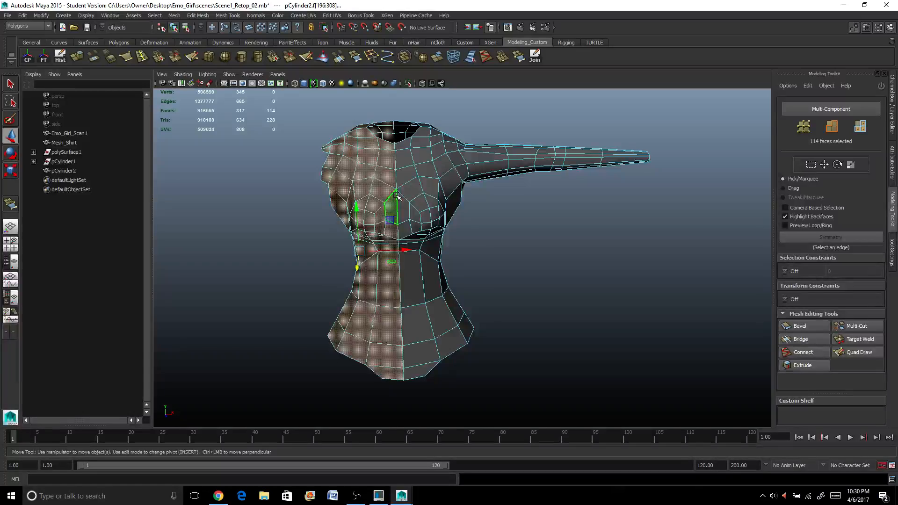
pyautogui.press('Delete')
# Step: Insert an edge loop across the back of the shirt, running from the centre edge to the armhole opening
pyautogui.keyDown('alt'); pyautogui.moveTo(548, 233); pyautogui.dragTo(332, 214); pyautogui.keyUp('alt')
pyautogui.keyDown('alt'); pyautogui.moveTo(333, 214); pyautogui.dragTo(451, 219, button='right'); pyautogui.keyUp('alt')
pyautogui.keyDown('alt'); pyautogui.moveTo(450, 218); pyautogui.dragTo(392, 278, button='middle'); pyautogui.keyUp('alt')
pyautogui.keyDown('alt'); pyautogui.moveTo(392, 278); pyautogui.dragTo(417, 241); pyautogui.keyUp('alt')
pyautogui.scroll(2, 417, 241)
pyautogui.keyDown('alt'); pyautogui.moveTo(416, 240); pyautogui.dragTo(450, 287, button='middle'); pyautogui.keyUp('alt')
pyautogui.keyDown('alt'); pyautogui.moveTo(450, 287); pyautogui.dragTo(438, 261); pyautogui.keyUp('alt')
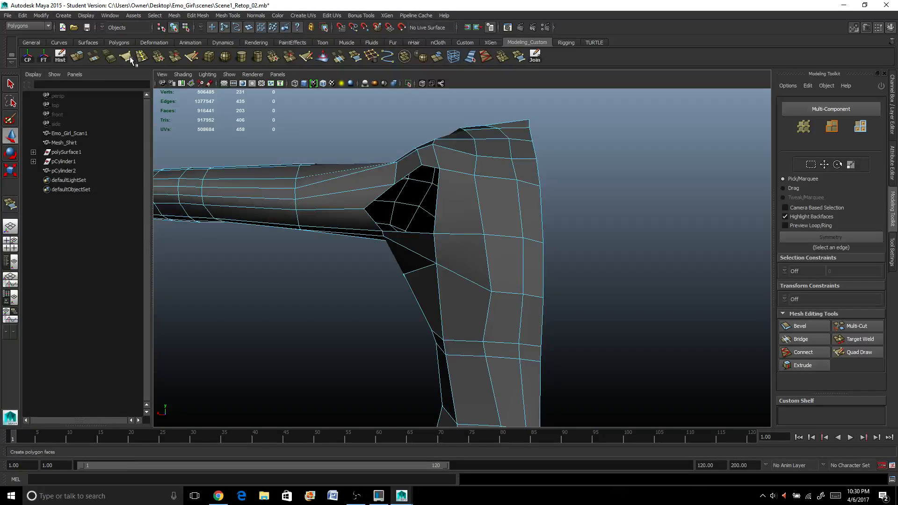
pyautogui.click(158, 56)
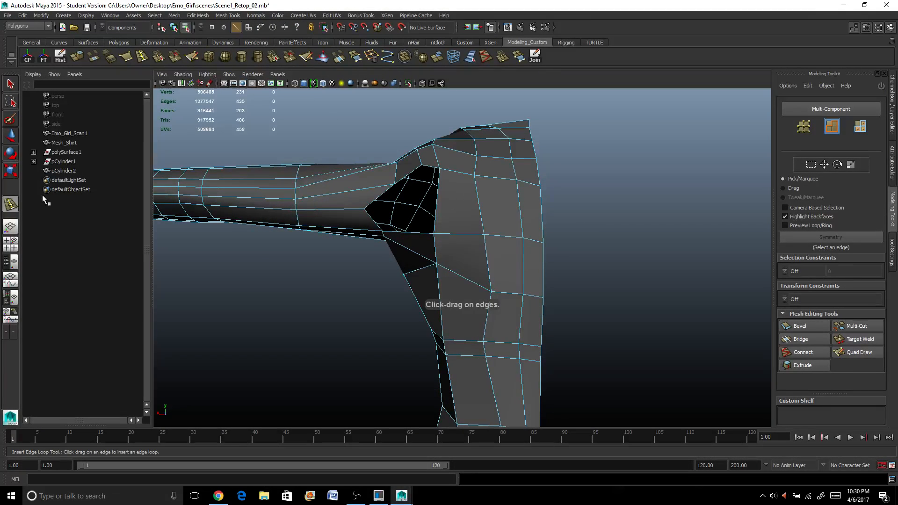
pyautogui.doubleClick(11, 204)
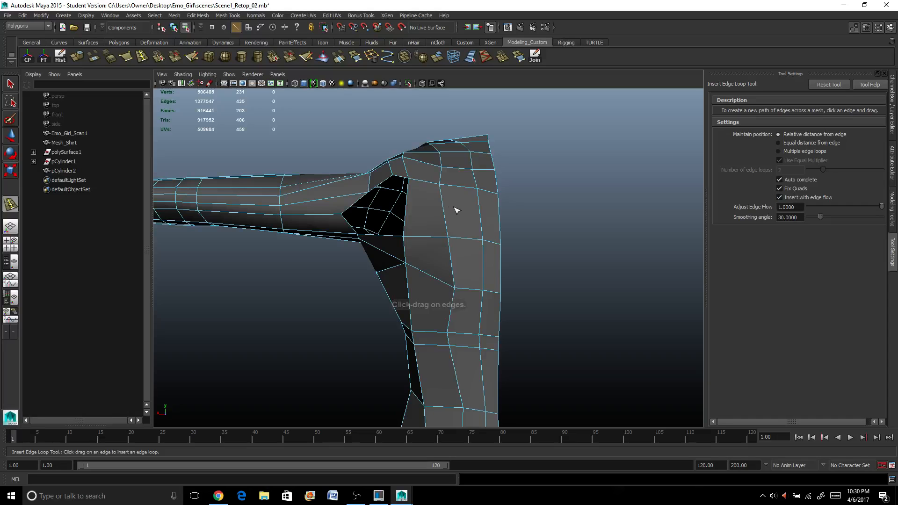
pyautogui.click(499, 216)
pyautogui.scroll(2, 499, 217)
pyautogui.keyDown('alt'); pyautogui.moveTo(499, 216); pyautogui.dragTo(550, 280, button='middle'); pyautogui.keyUp('alt')
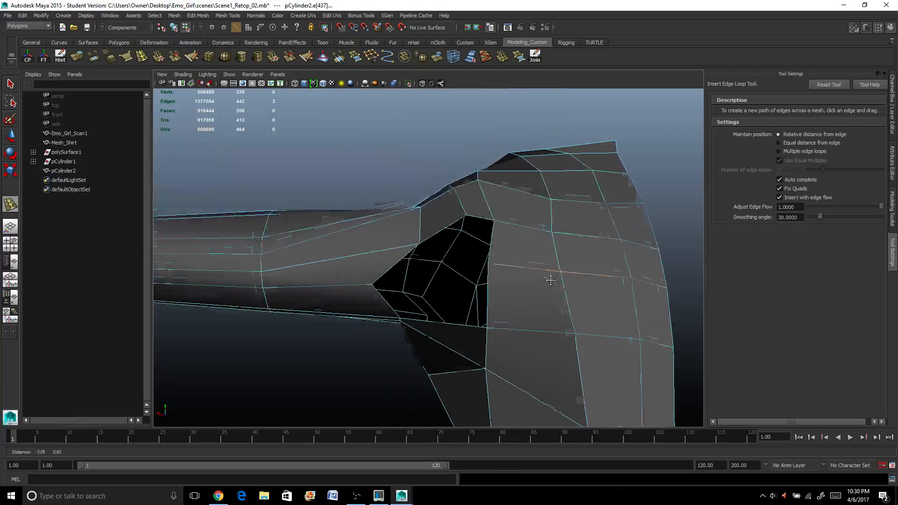
pyautogui.keyDown('alt'); pyautogui.moveTo(551, 280); pyautogui.dragTo(541, 257); pyautogui.keyUp('alt')
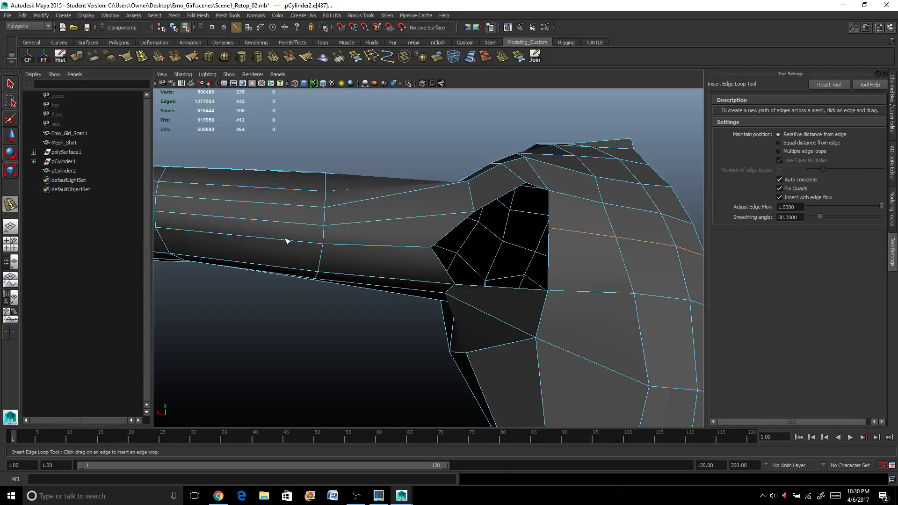
# Step: Raise the sleeve's upper vertex at the armhole opening along Y
pyautogui.press('q')
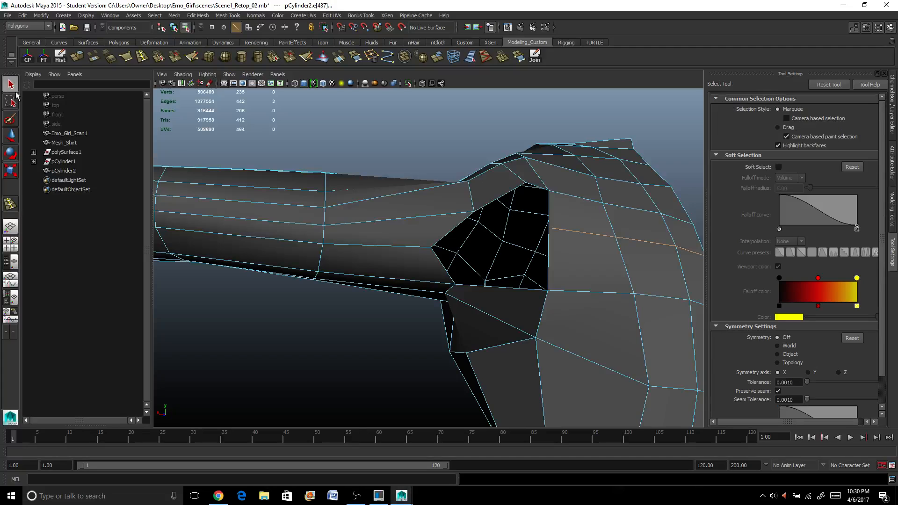
pyautogui.rightClick(442, 277)
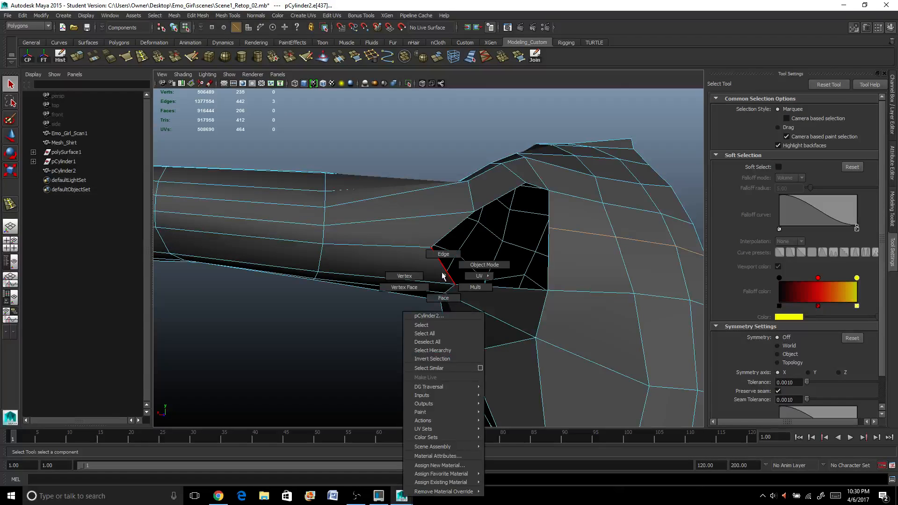
pyautogui.keyDown('alt'); pyautogui.moveTo(441, 261); pyautogui.dragTo(444, 272); pyautogui.keyUp('alt')
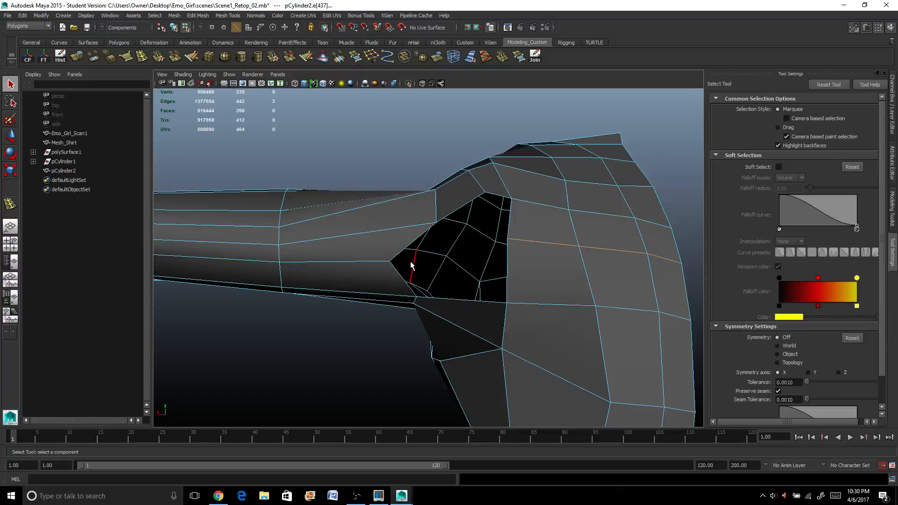
pyautogui.moveTo(416, 256)
pyautogui.keyDown('alt'); pyautogui.mouseDown()
pyautogui.moveTo(427, 271)
pyautogui.moveTo(419, 273)
pyautogui.mouseUp(); pyautogui.keyUp('alt')
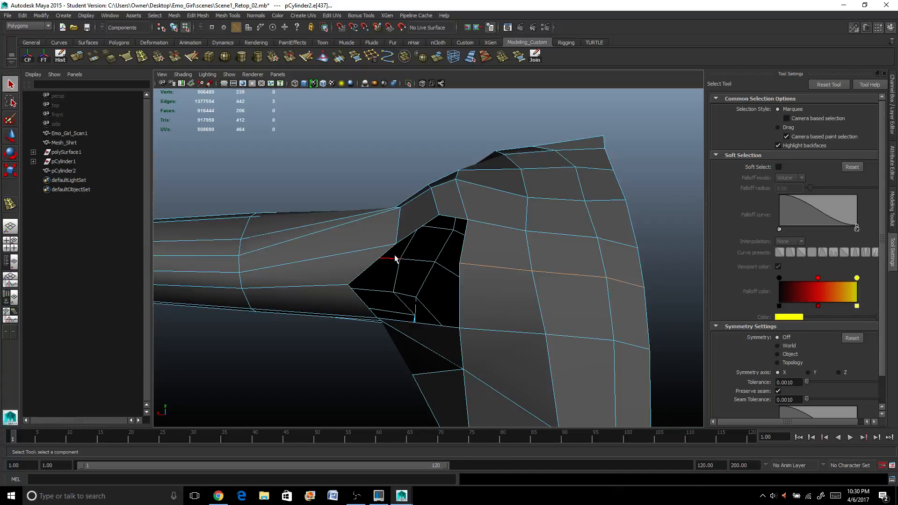
pyautogui.moveTo(395, 242); pyautogui.dragTo(358, 241, button='right')
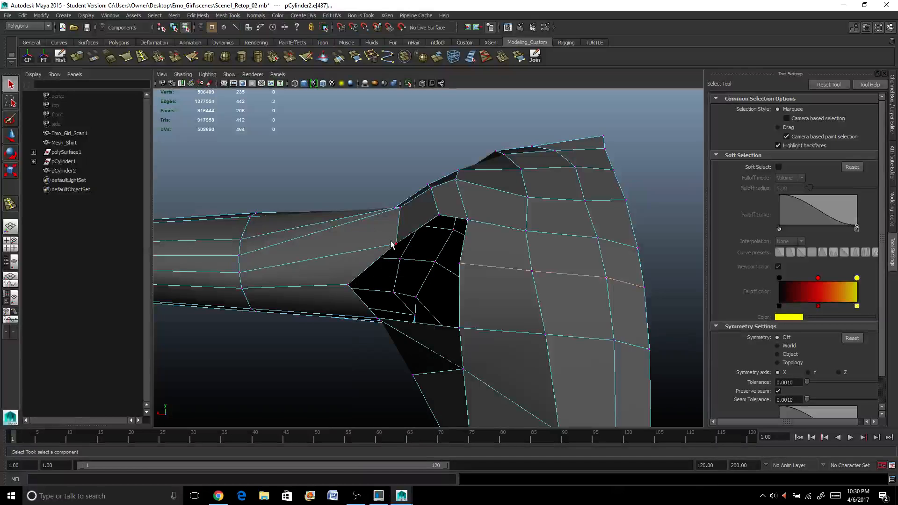
pyautogui.keyDown('alt'); pyautogui.moveTo(395, 248); pyautogui.dragTo(423, 259); pyautogui.keyUp('alt')
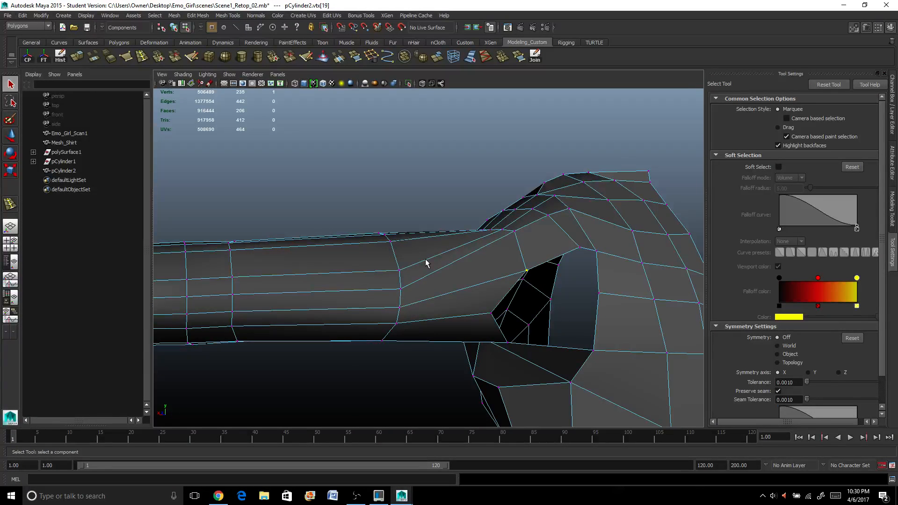
pyautogui.press('w')
pyautogui.scroll(3, 475, 247)
pyautogui.keyDown('alt'); pyautogui.moveTo(507, 260); pyautogui.dragTo(507, 271); pyautogui.keyUp('alt')
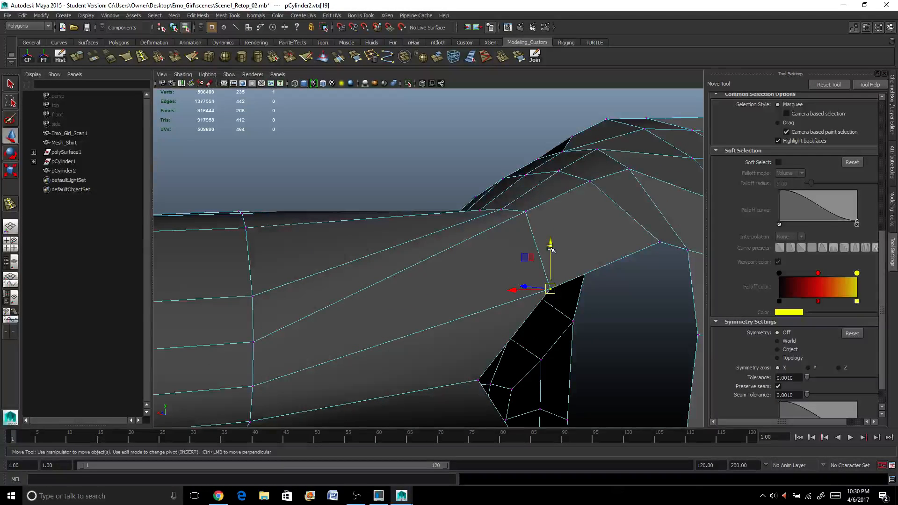
pyautogui.moveTo(550, 248); pyautogui.dragTo(401, 295)
# Step: Move the next sleeve vertex down the opening along X toward the shirt and raise it along Y
pyautogui.scroll(-2, 551, 218)
pyautogui.click(400, 301)
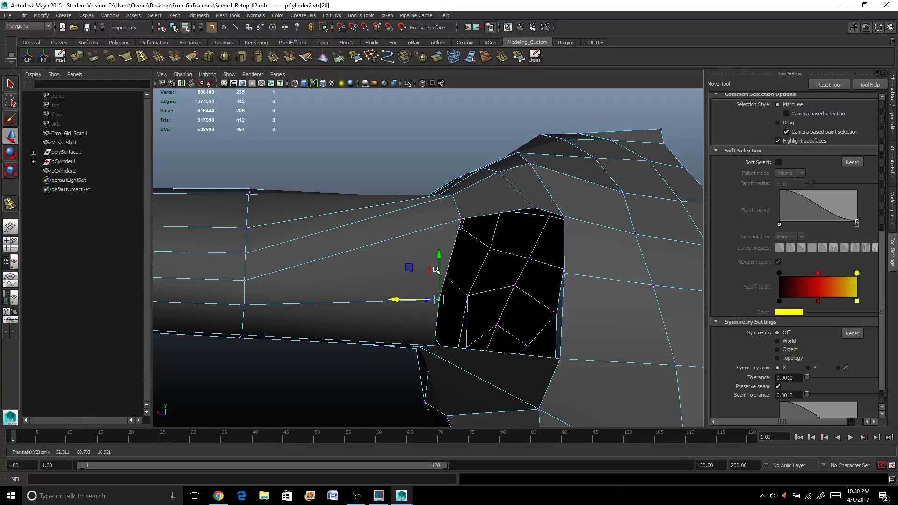
pyautogui.moveTo(439, 259); pyautogui.dragTo(440, 235)
pyautogui.keyDown('alt'); pyautogui.moveTo(478, 300); pyautogui.dragTo(421, 346); pyautogui.keyUp('alt')
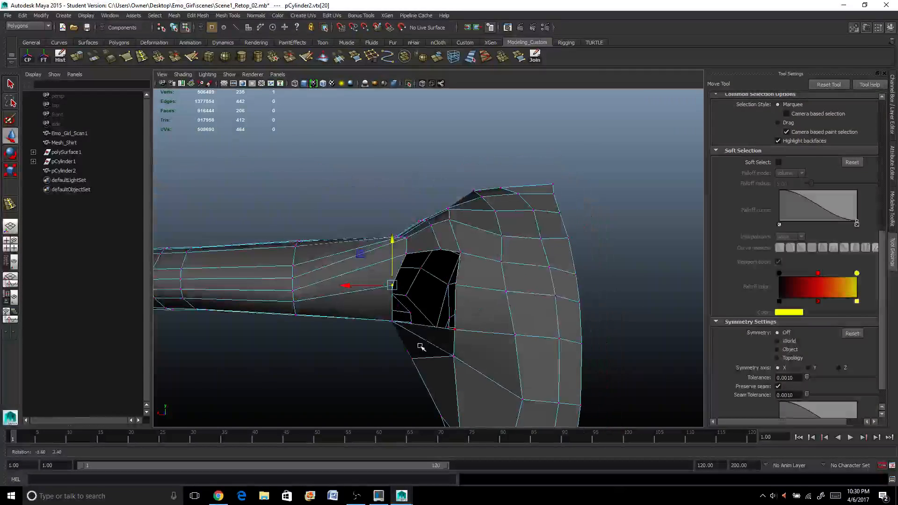
# Step: Target Weld the middle vertex of the opening's upper edge to the shirt-side vertex where the new edge loop ends
pyautogui.scroll(3, 419, 347)
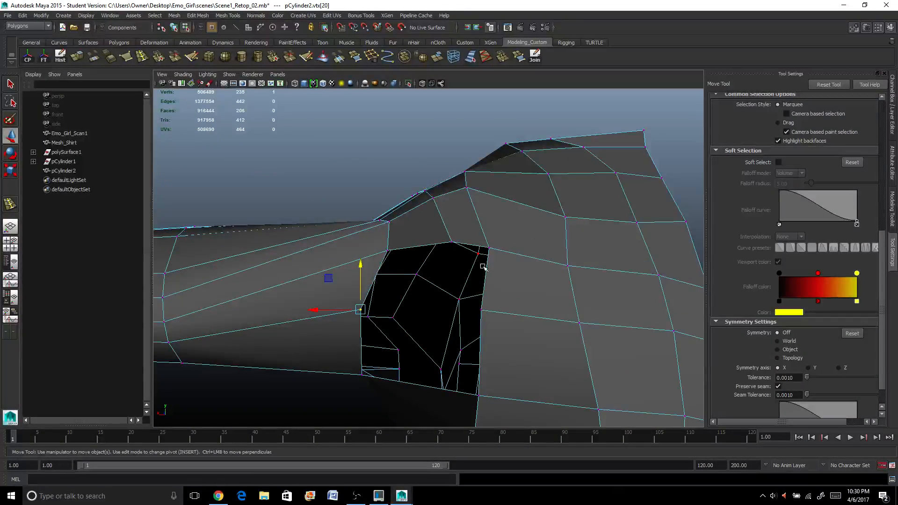
pyautogui.click(451, 242)
pyautogui.keyDown('alt'); pyautogui.moveTo(451, 242); pyautogui.dragTo(445, 255); pyautogui.keyUp('alt')
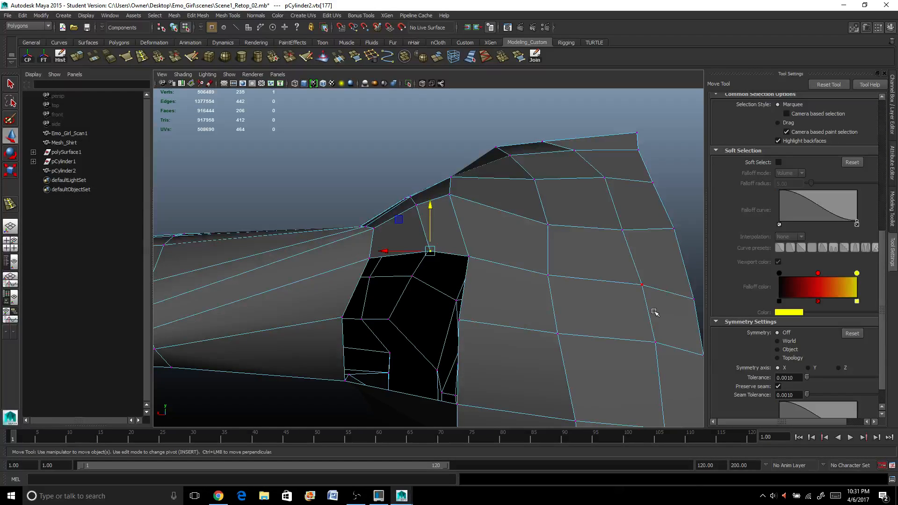
pyautogui.click(892, 208)
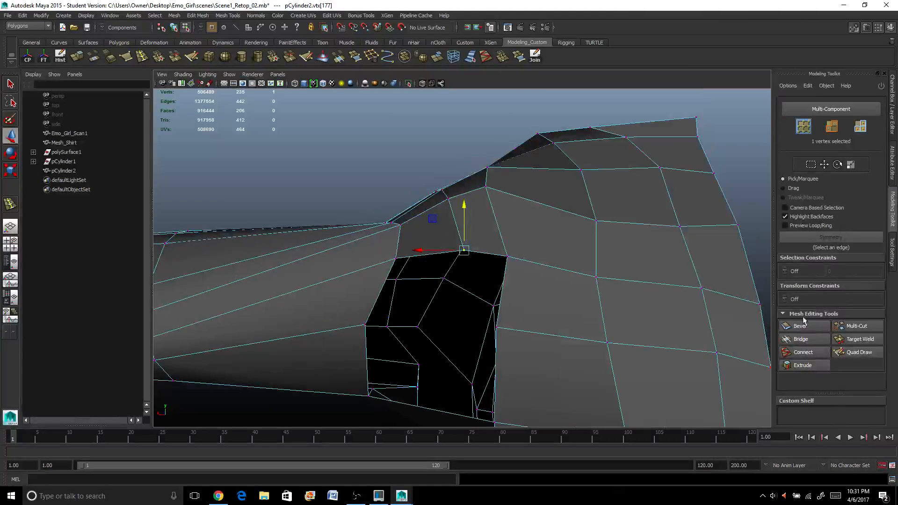
pyautogui.click(835, 339)
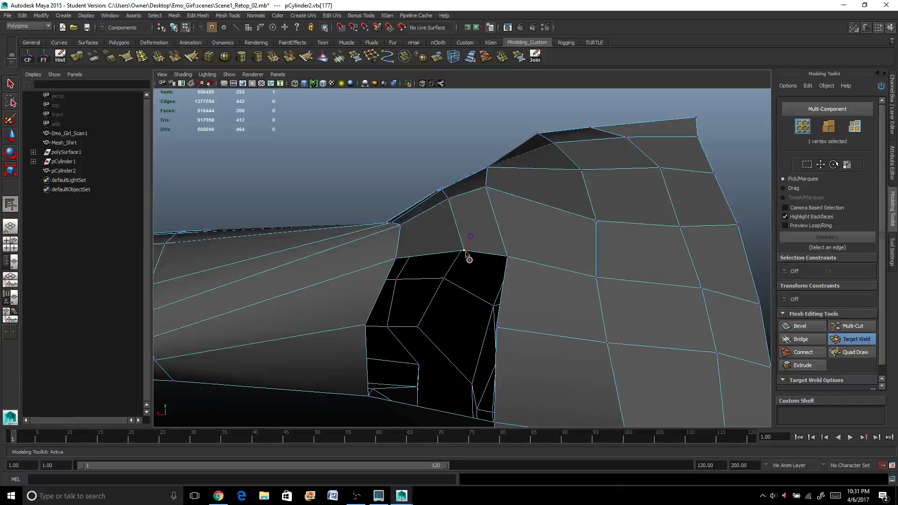
pyautogui.hotkey('ctrl', 'z')
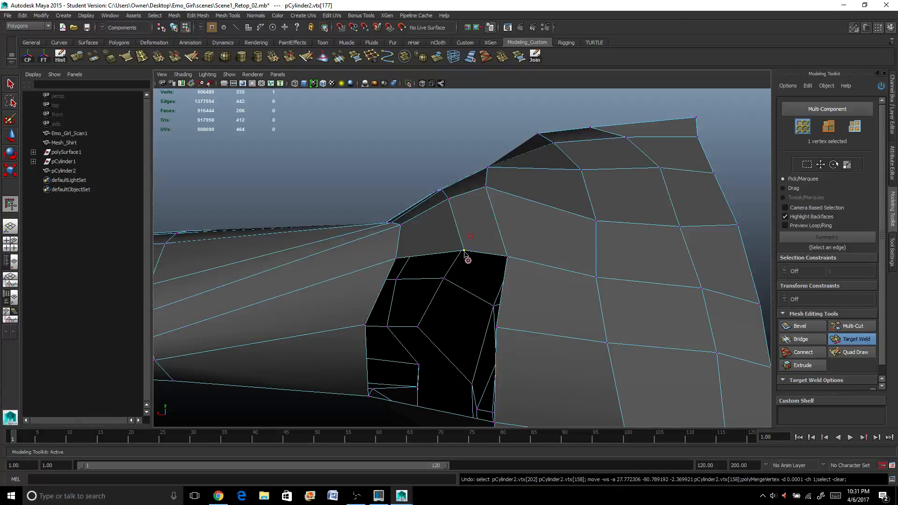
pyautogui.keyDown('alt'); pyautogui.moveTo(444, 278); pyautogui.dragTo(469, 285); pyautogui.keyUp('alt')
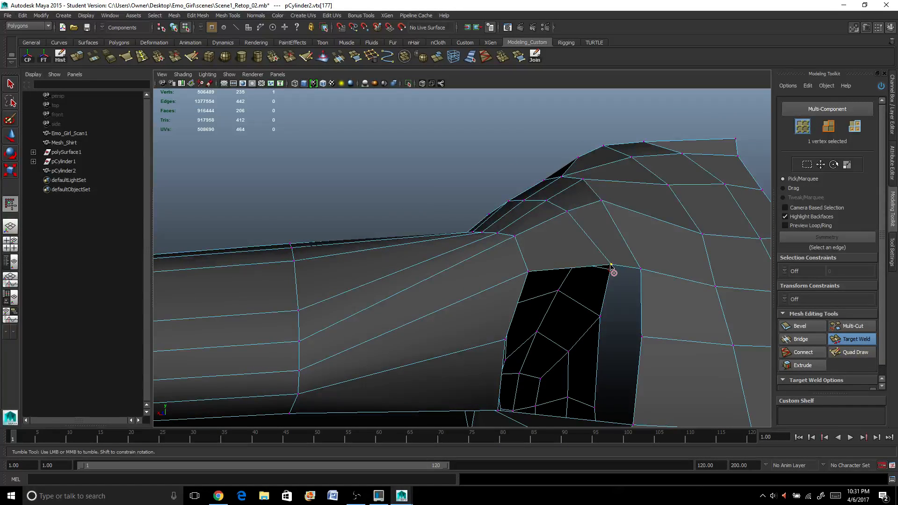
pyautogui.keyDown('alt'); pyautogui.moveTo(611, 266); pyautogui.dragTo(638, 284); pyautogui.keyUp('alt')
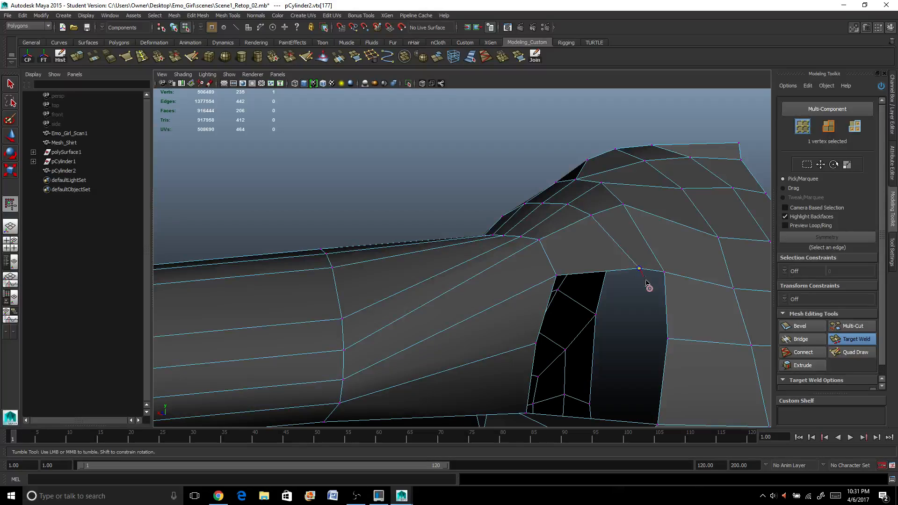
pyautogui.moveTo(669, 337); pyautogui.dragTo(634, 344)
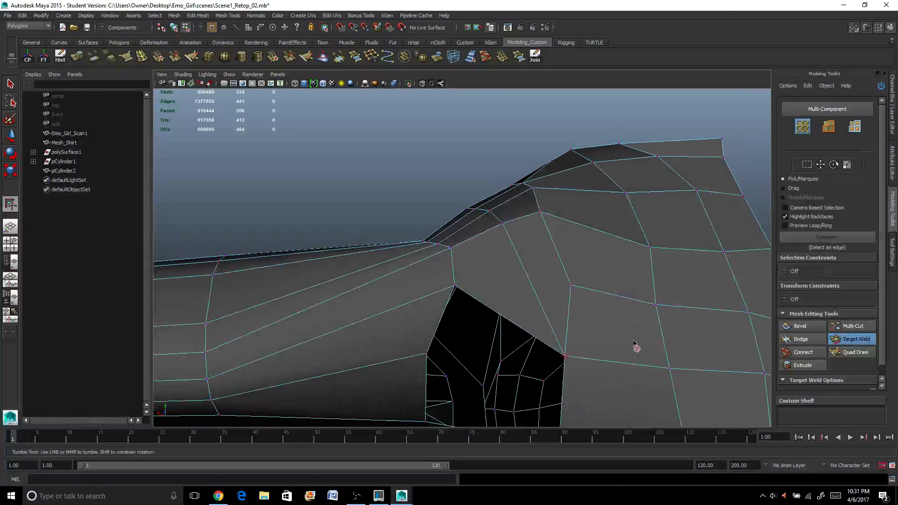
# Step: Lower the sleeve's upper corner vertex at the opening along Y
pyautogui.click(11, 83)
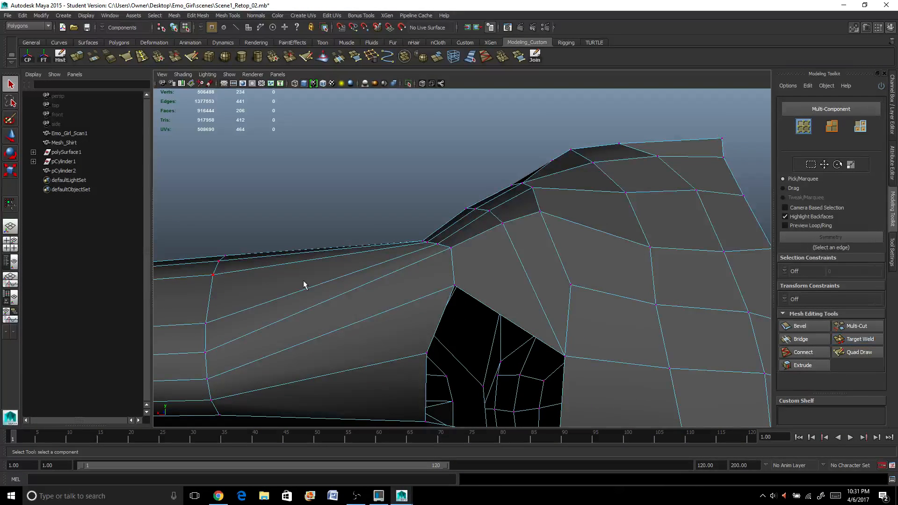
pyautogui.click(455, 286)
pyautogui.scroll(-2, 458, 290)
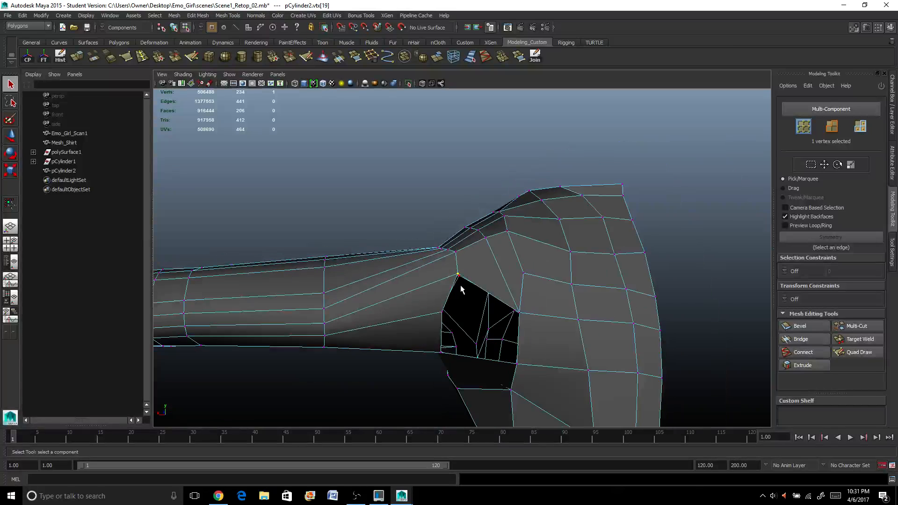
pyautogui.scroll(1, 461, 288)
pyautogui.press('w')
pyautogui.moveTo(459, 240); pyautogui.dragTo(576, 275)
# Step: Lower the sleeve vertex directly above the opening's corner along Y and shift it along X away from the shirt
pyautogui.click(596, 264)
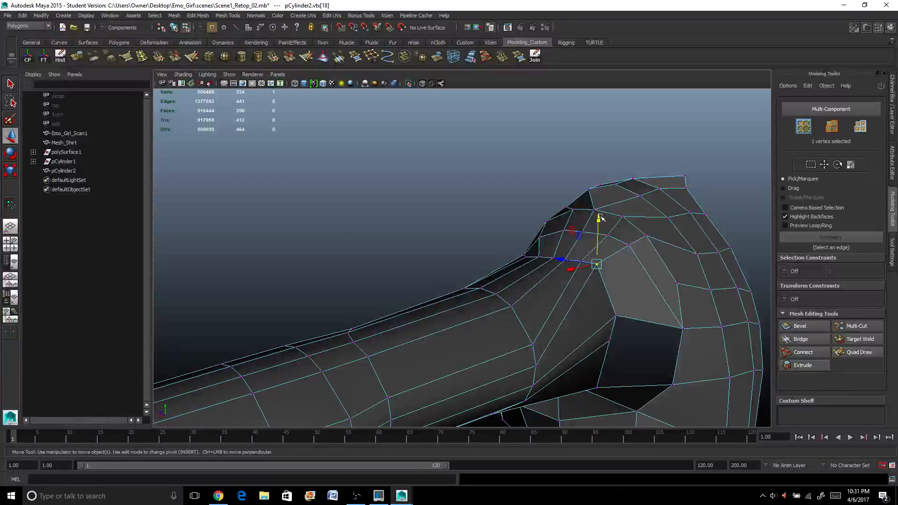
pyautogui.moveTo(600, 218); pyautogui.dragTo(604, 240)
pyautogui.moveTo(563, 277); pyautogui.dragTo(545, 282)
# Step: Lower the sleeve-side vertex below the opening's upper corner along Y to space the sleeve edges evenly
pyautogui.scroll(3, 545, 282)
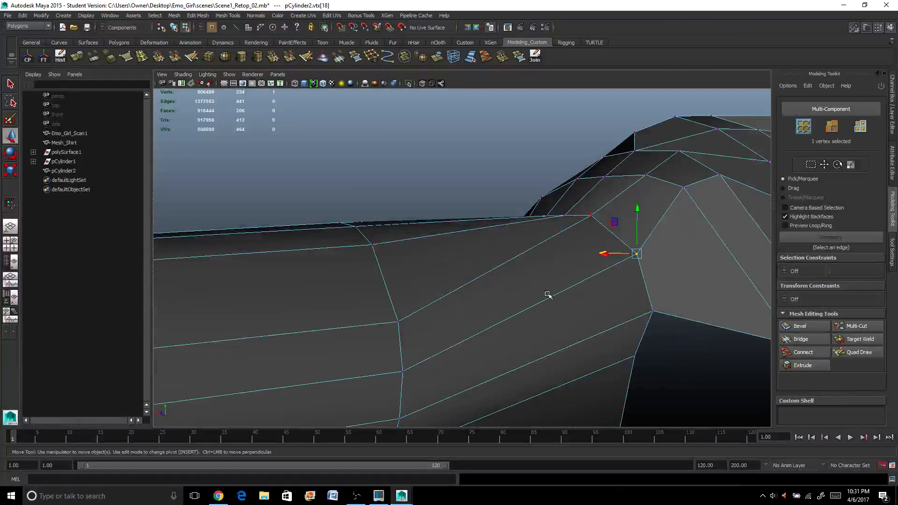
pyautogui.keyDown('alt'); pyautogui.moveTo(548, 298); pyautogui.dragTo(416, 217, button='middle'); pyautogui.keyUp('alt')
pyautogui.scroll(-3, 450, 298)
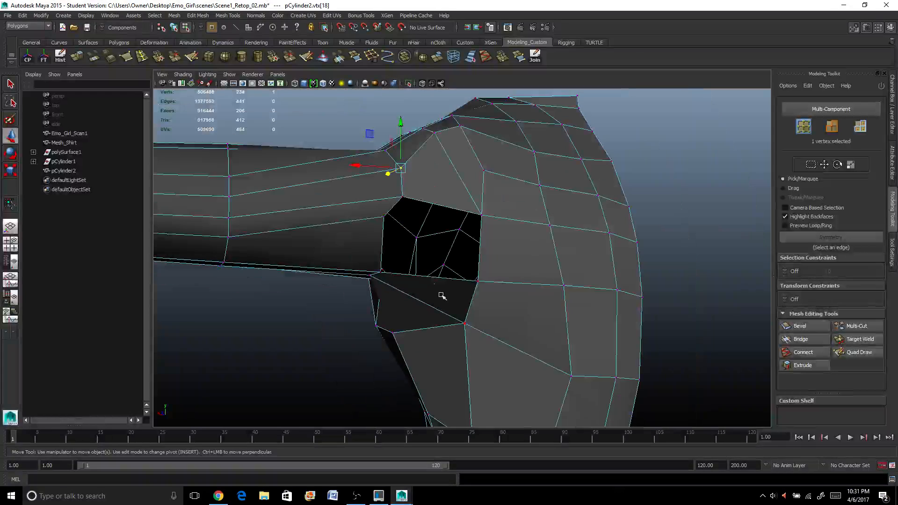
pyautogui.scroll(2, 382, 217)
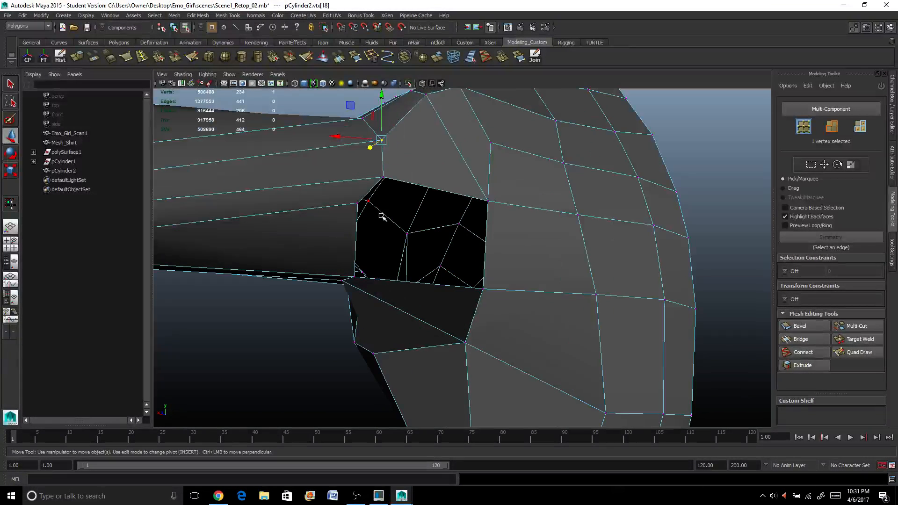
pyautogui.keyDown('alt'); pyautogui.moveTo(354, 204); pyautogui.dragTo(262, 203, button='middle'); pyautogui.keyUp('alt')
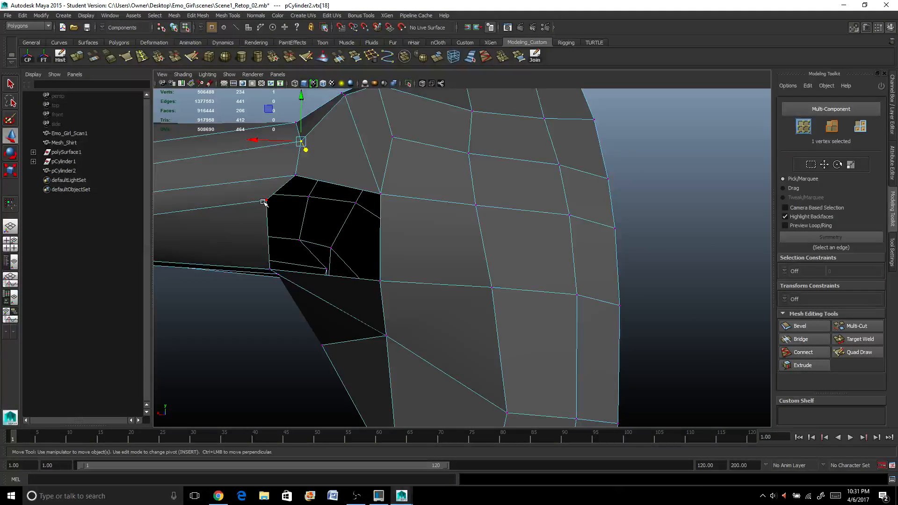
pyautogui.click(264, 201)
pyautogui.moveTo(265, 163); pyautogui.dragTo(311, 245)
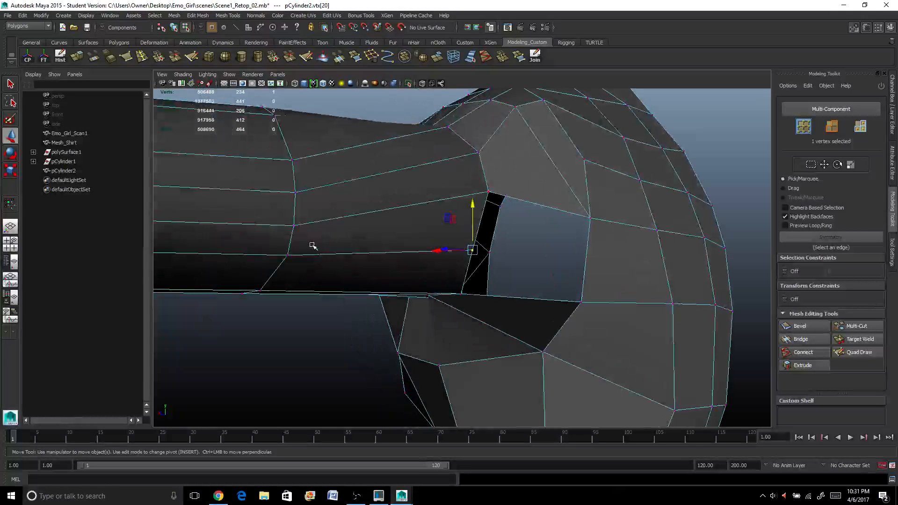
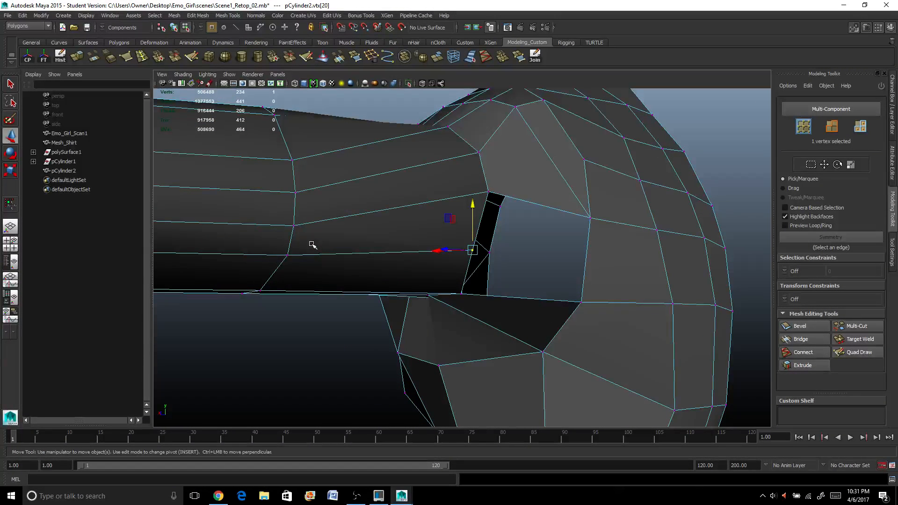
# Step: Insert an edge loop across the shirt faces beside the gap, splitting the opening's shirt-side edge, and return the mesh to object mode
pyautogui.moveTo(503, 282)
pyautogui.keyDown('alt'); pyautogui.mouseDown()
pyautogui.moveTo(483, 275)
pyautogui.moveTo(497, 279)
pyautogui.mouseUp(); pyautogui.keyUp('alt')
pyautogui.keyDown('alt'); pyautogui.moveTo(518, 244); pyautogui.dragTo(514, 251); pyautogui.keyUp('alt')
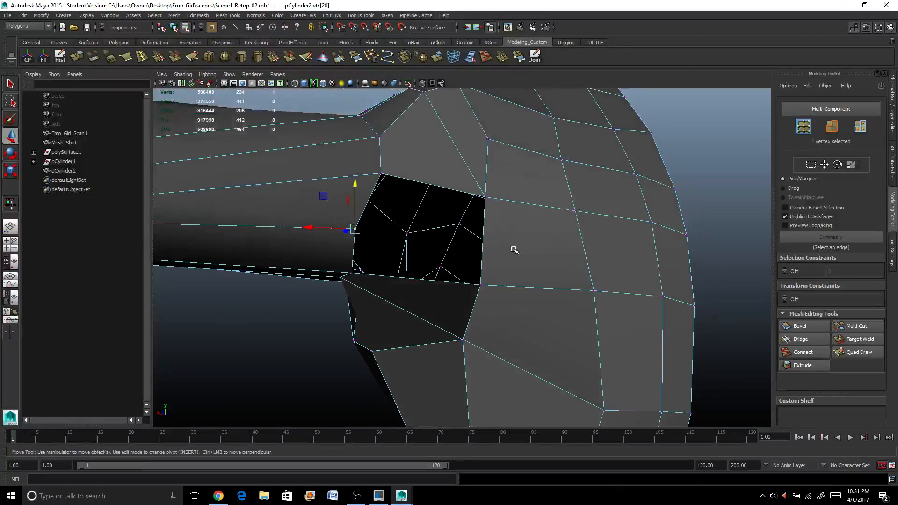
pyautogui.keyDown('alt'); pyautogui.moveTo(393, 288); pyautogui.dragTo(447, 245); pyautogui.keyUp('alt')
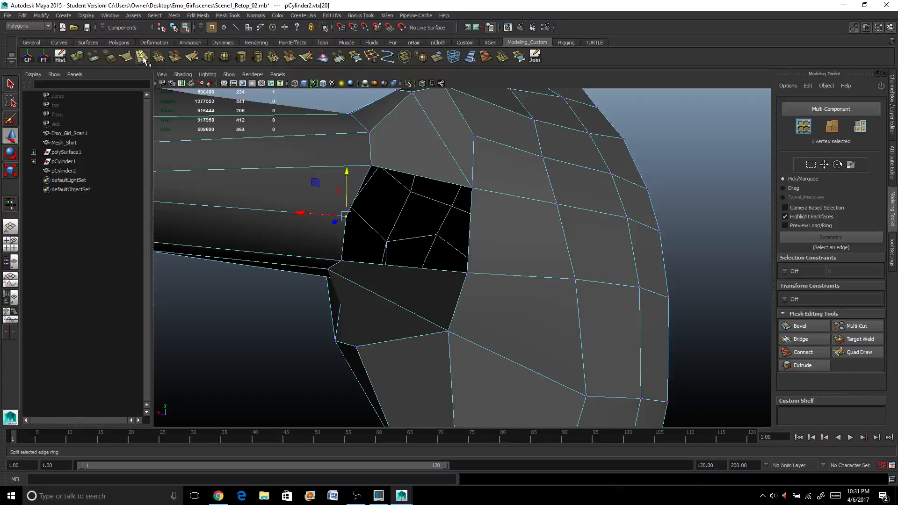
pyautogui.click(141, 56)
pyautogui.click(568, 244)
pyautogui.keyDown('alt'); pyautogui.moveTo(527, 248); pyautogui.dragTo(415, 242); pyautogui.keyUp('alt')
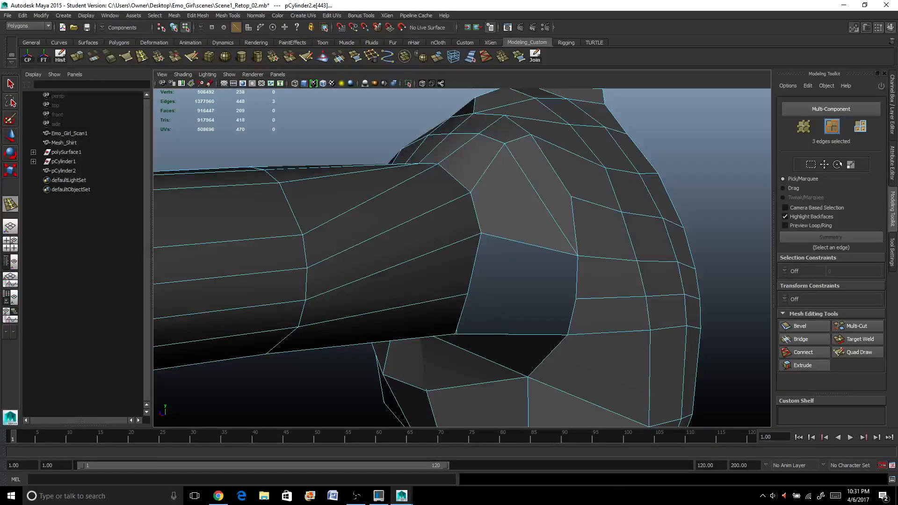
pyautogui.press('q')
pyautogui.rightClick(607, 234)
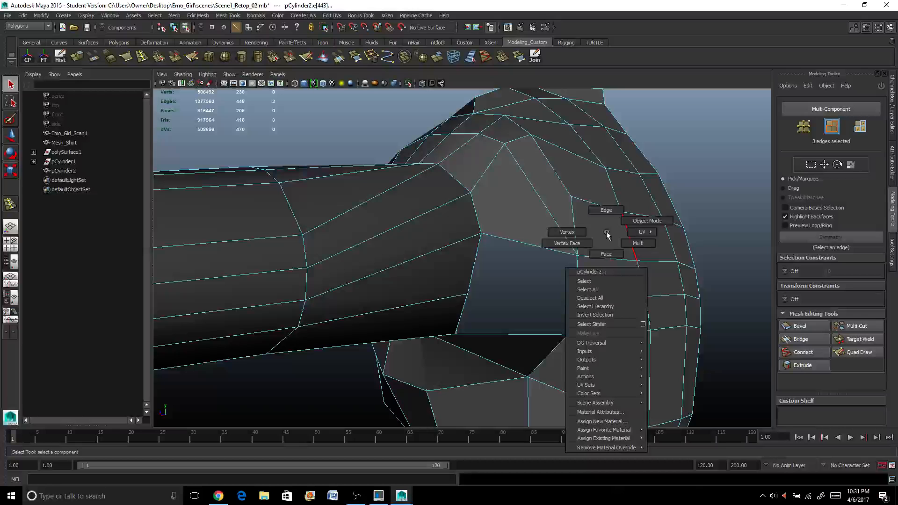
pyautogui.click(646, 220)
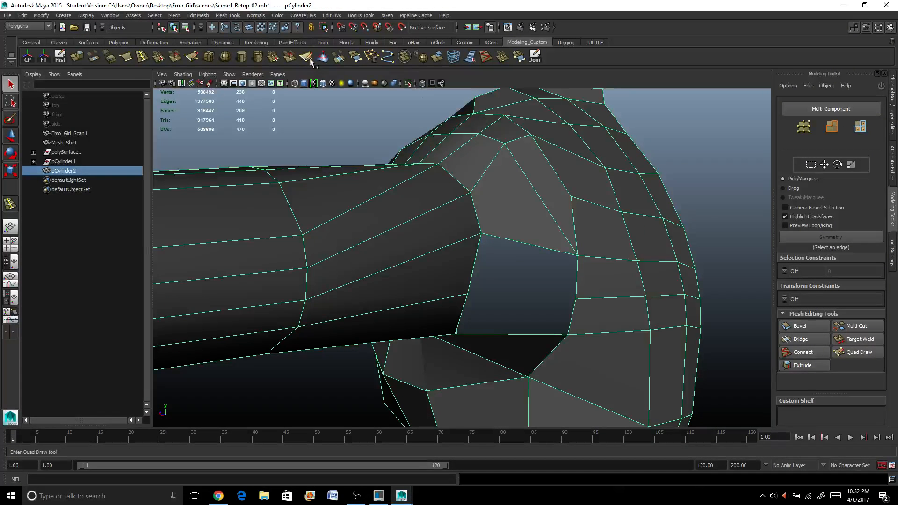
# Step: Close the open gap behind the armpit by appending two polygons between the sleeve's border edges and the torso's border edges
pyautogui.click(354, 57)
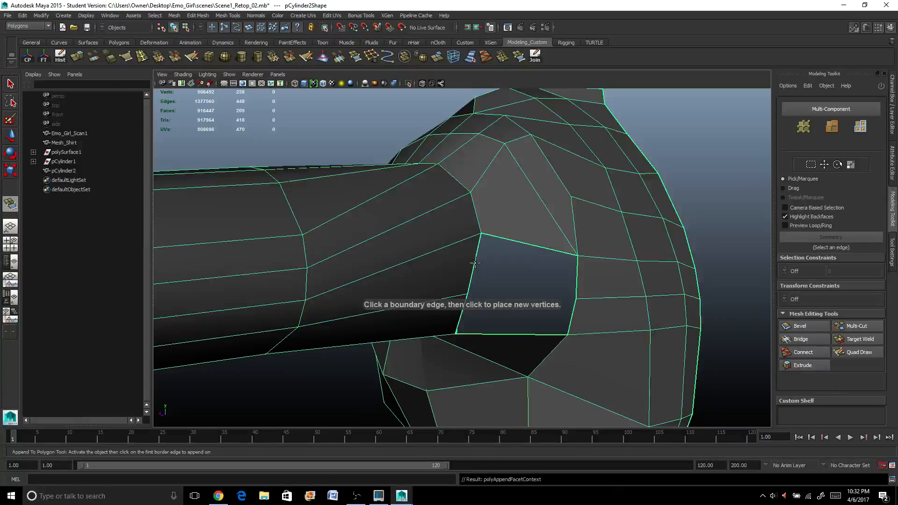
pyautogui.click(475, 264)
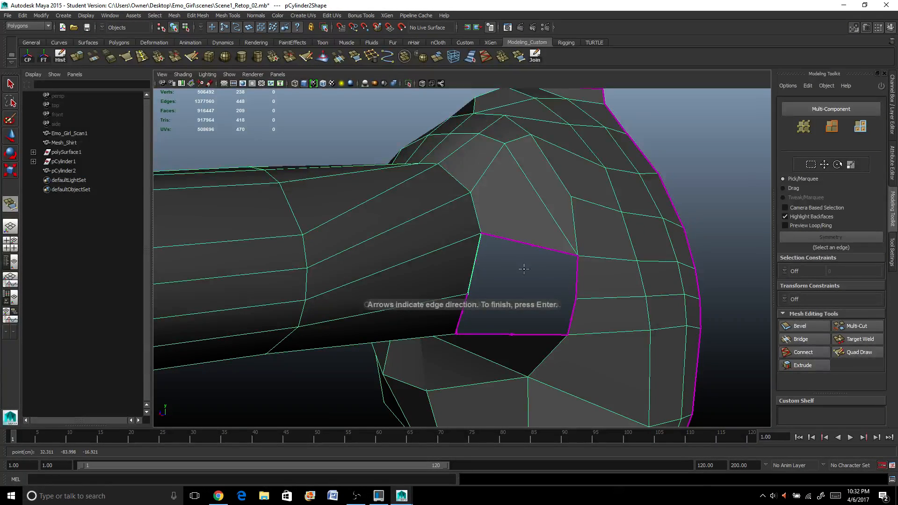
pyautogui.click(578, 277)
pyautogui.press('Return')
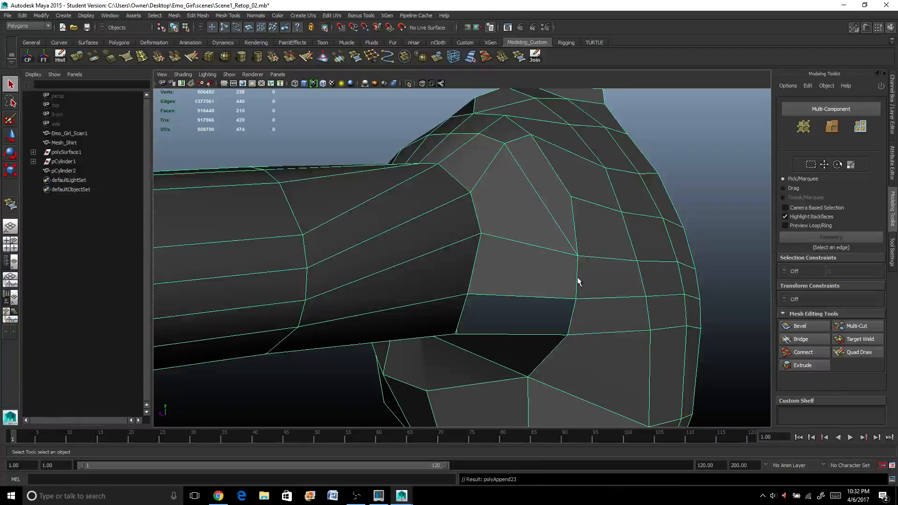
pyautogui.click(461, 316)
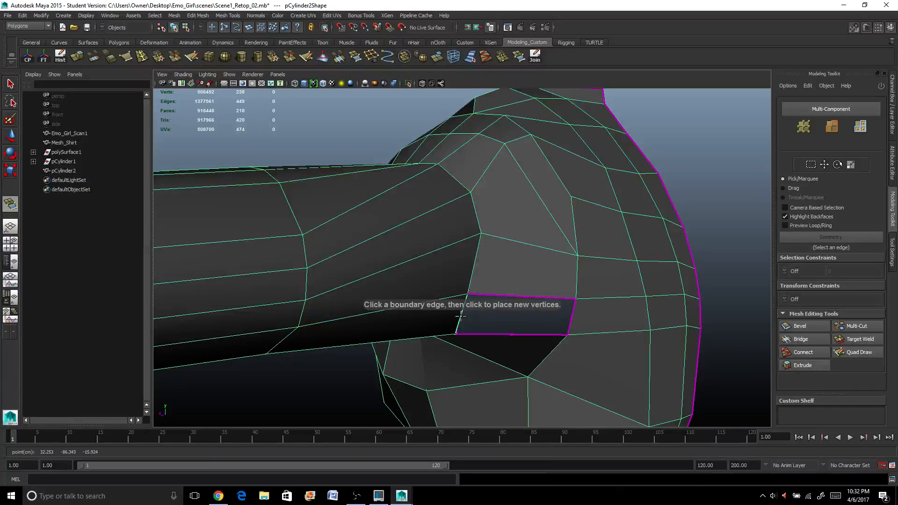
pyautogui.click(570, 321)
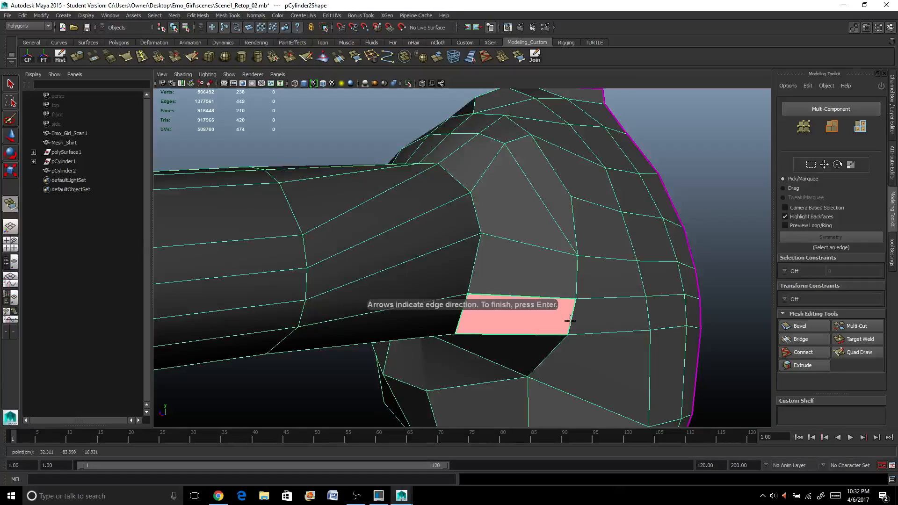
pyautogui.press('Return')
# Step: Reposition the two short edges at the armpit, moving the lower one inward toward the torso and the upper one down and slightly outward
pyautogui.keyDown('alt'); pyautogui.moveTo(387, 233); pyautogui.dragTo(589, 273); pyautogui.keyUp('alt')
pyautogui.moveTo(589, 274); pyautogui.dragTo(598, 246, button='right')
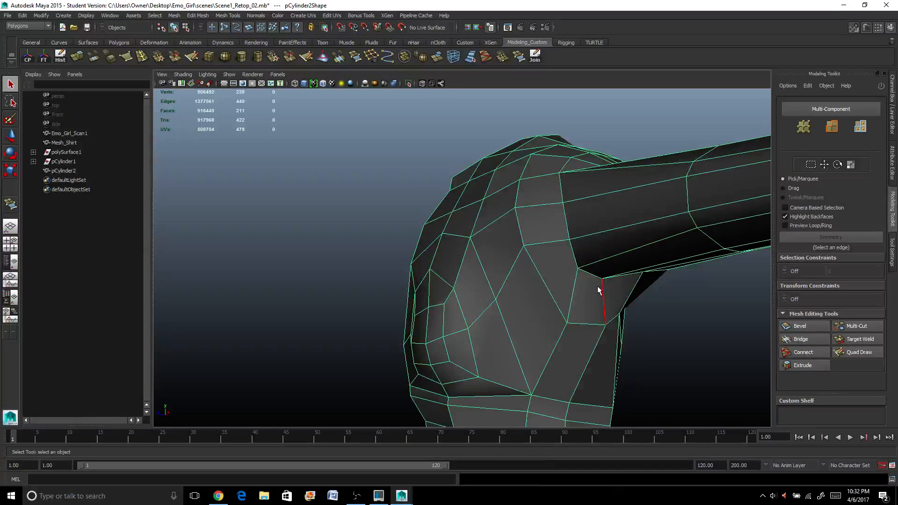
pyautogui.click(572, 293)
pyautogui.moveTo(572, 294)
pyautogui.keyDown('alt'); pyautogui.mouseDown()
pyautogui.moveTo(533, 293)
pyautogui.moveTo(574, 307)
pyautogui.mouseUp(); pyautogui.keyUp('alt')
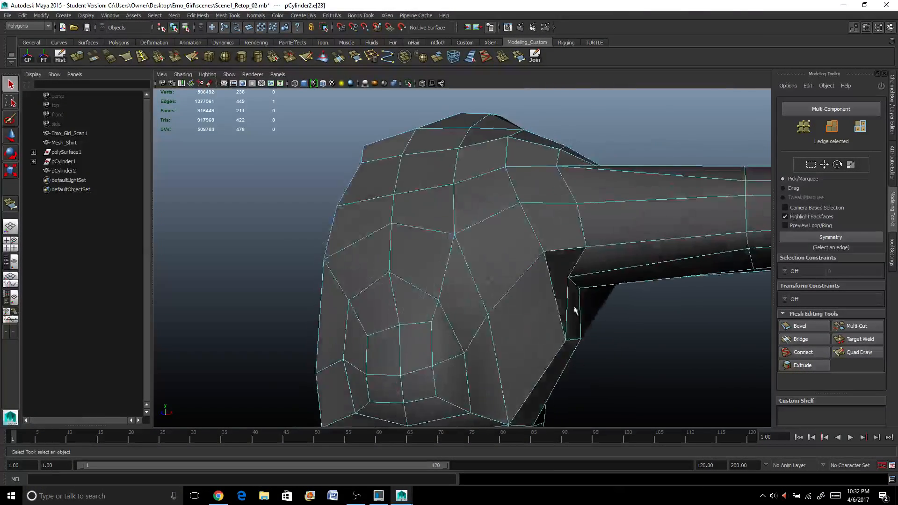
pyautogui.keyDown('alt'); pyautogui.moveTo(574, 307); pyautogui.dragTo(434, 249, button='middle'); pyautogui.keyUp('alt')
pyautogui.scroll(-2, 435, 253)
pyautogui.keyDown('alt'); pyautogui.moveTo(449, 279); pyautogui.dragTo(473, 286); pyautogui.keyUp('alt')
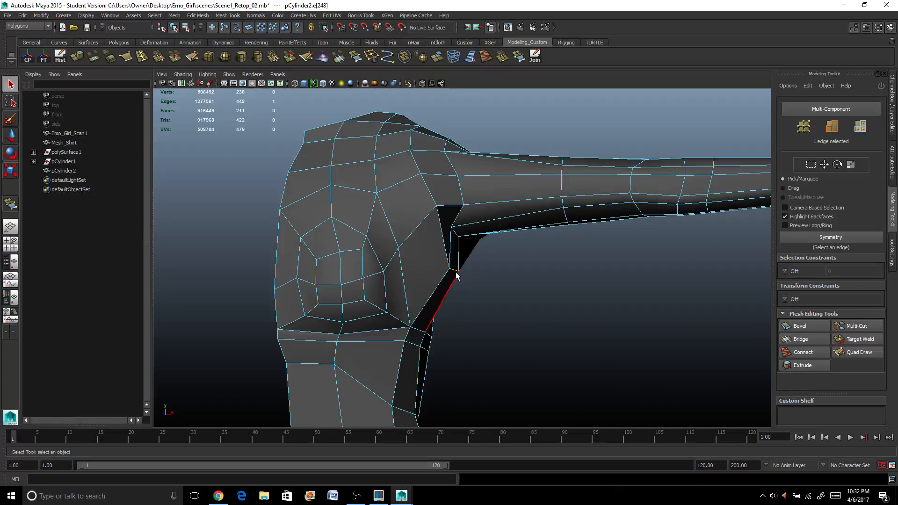
pyautogui.press('w')
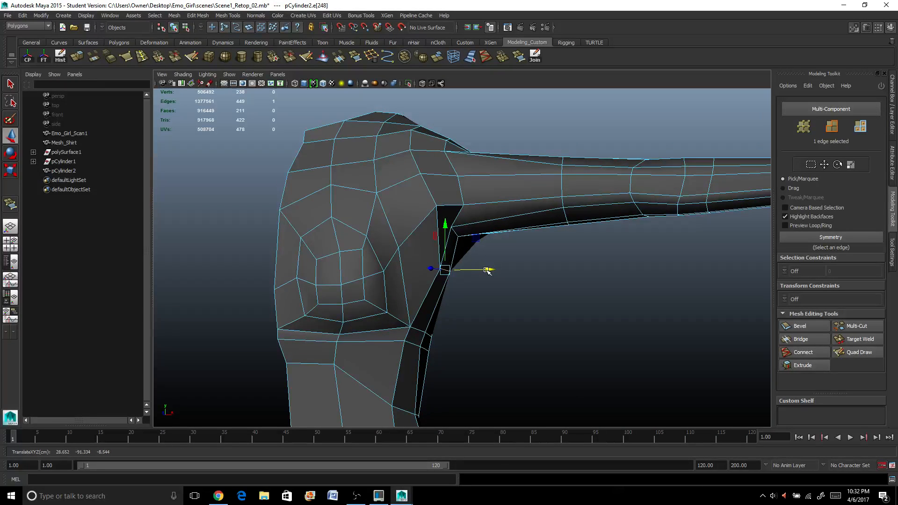
pyautogui.click(456, 233)
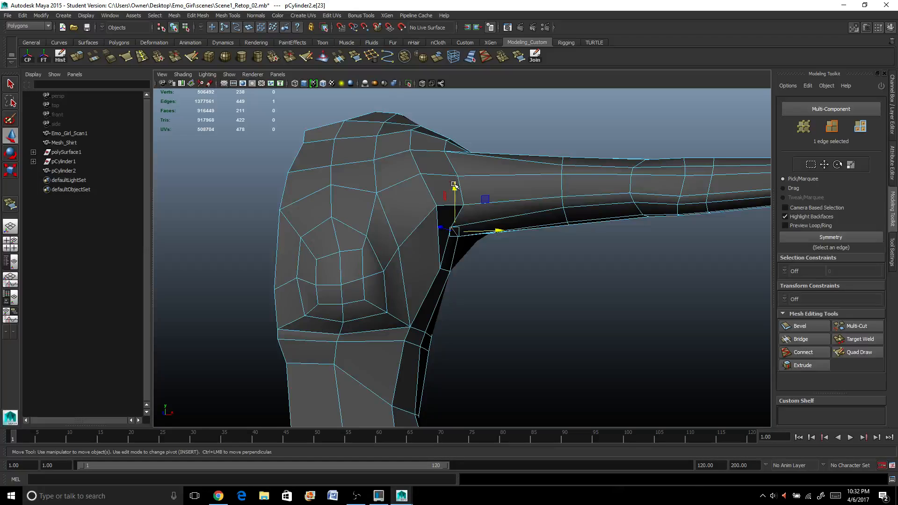
pyautogui.moveTo(453, 185); pyautogui.dragTo(460, 201)
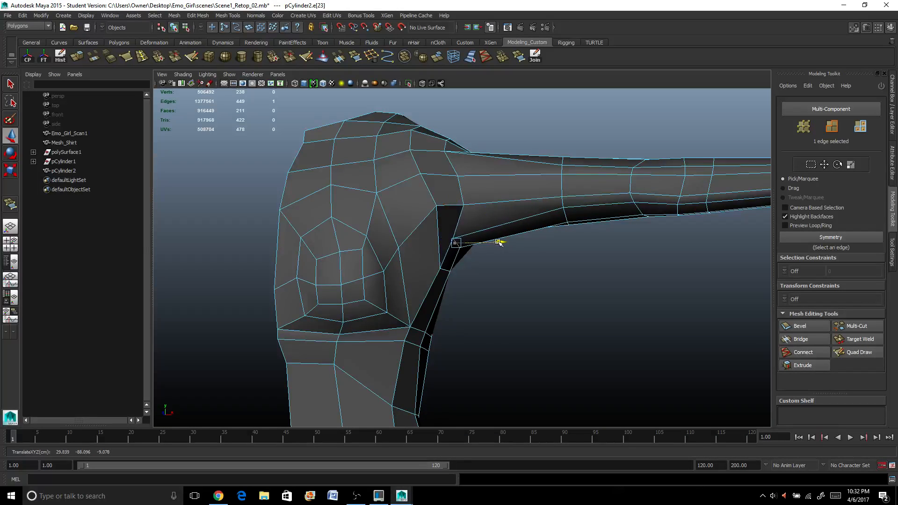
# Step: Move the vertex on the sleeve's underside at the back of the armpit toward the torso to smooth the junction
pyautogui.rightClick(450, 257)
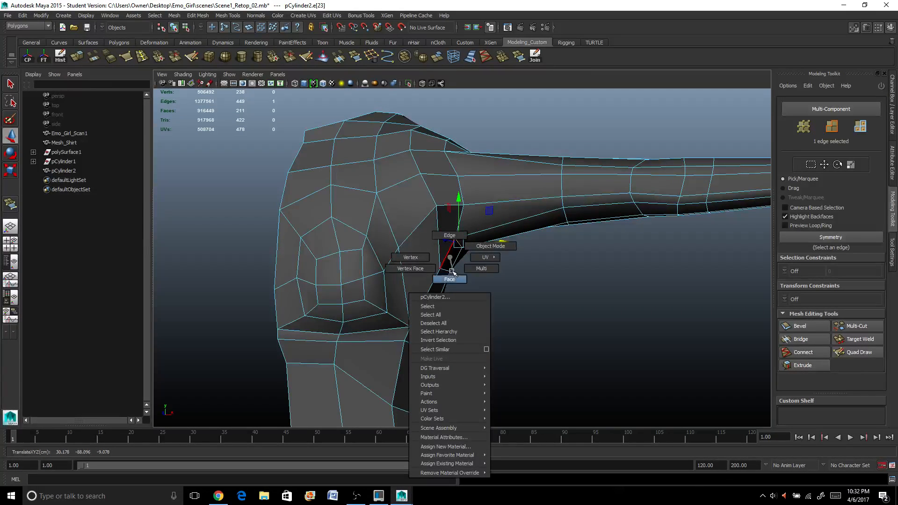
pyautogui.click(451, 276)
pyautogui.moveTo(497, 253); pyautogui.dragTo(313, 277)
pyautogui.scroll(5, 431, 224)
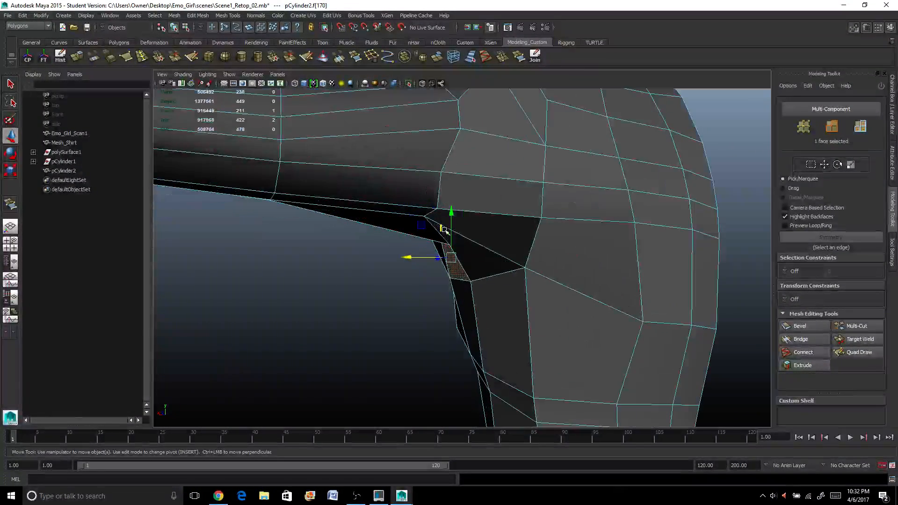
pyautogui.rightClick(427, 220)
pyautogui.moveTo(427, 220); pyautogui.dragTo(389, 220, button='right')
pyautogui.click(423, 216)
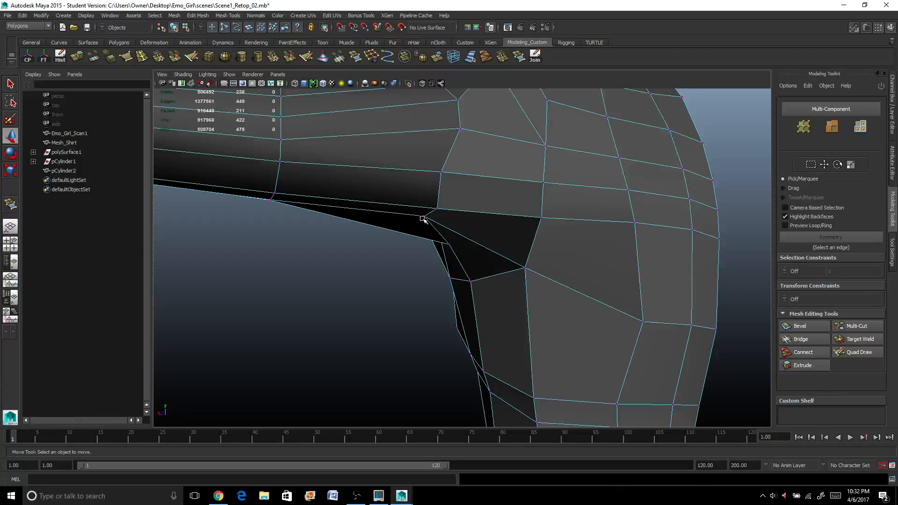
pyautogui.moveTo(374, 214); pyautogui.dragTo(387, 215)
pyautogui.scroll(-5, 387, 215)
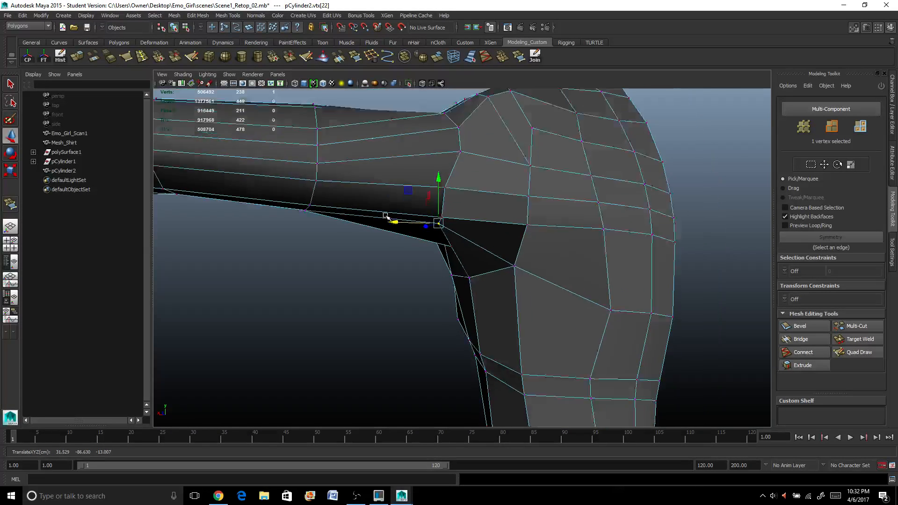
# Step: Soften all edges of the half-torso mesh as an object, and undo the accidental move of its edges
pyautogui.keyDown('alt'); pyautogui.moveTo(437, 250); pyautogui.dragTo(482, 201); pyautogui.keyUp('alt')
pyautogui.moveTo(482, 201); pyautogui.dragTo(518, 187, button='right')
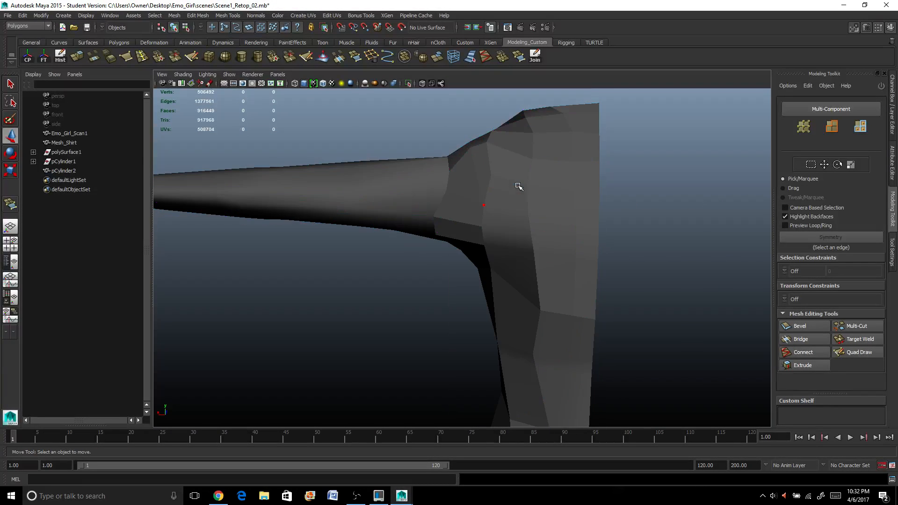
pyautogui.scroll(-5, 517, 186)
pyautogui.scroll(3, 440, 226)
pyautogui.moveTo(560, 167); pyautogui.dragTo(579, 158, button='right')
pyautogui.keyDown('alt'); pyautogui.moveTo(557, 164); pyautogui.dragTo(563, 272); pyautogui.keyUp('alt')
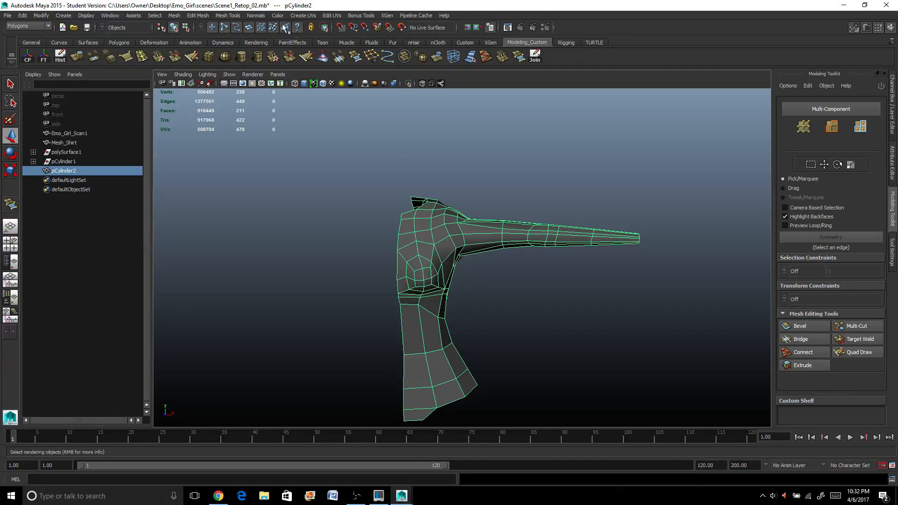
pyautogui.click(256, 15)
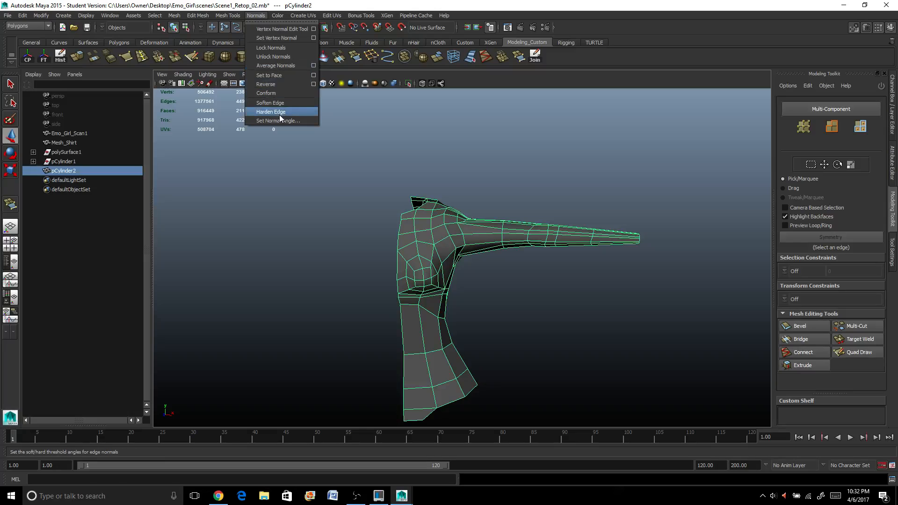
pyautogui.click(276, 112)
pyautogui.hotkey('ctrl', 'z')
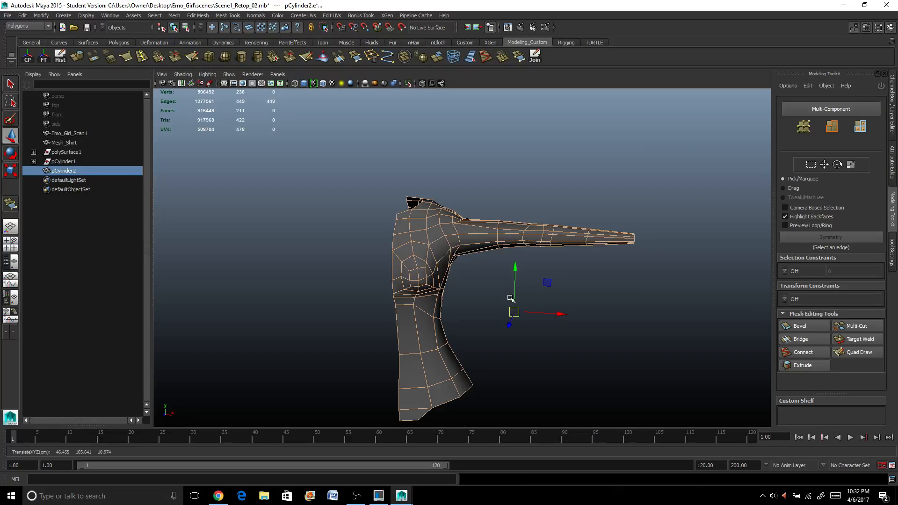
pyautogui.click(491, 285)
pyautogui.hotkey('ctrl', 'z')
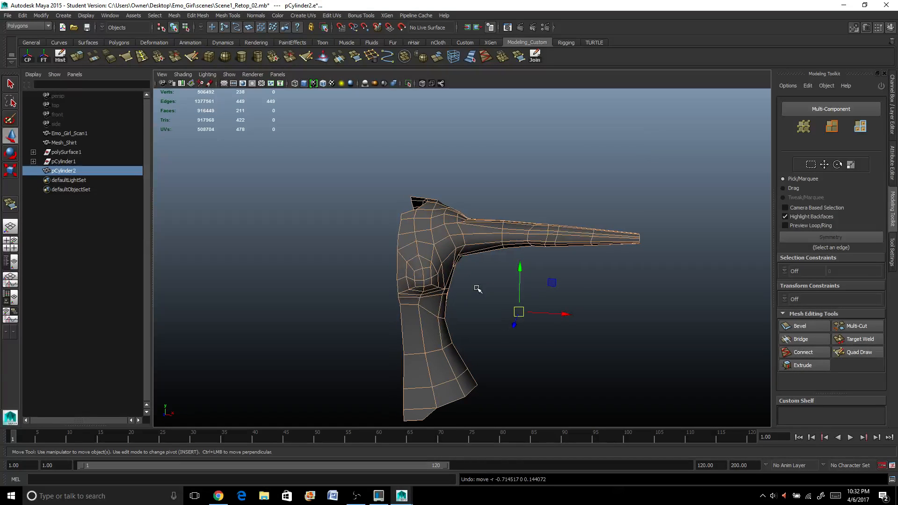
pyautogui.click(477, 286)
# Step: Inspect the softened shading of the half torso and sleeve from the front, side and back
pyautogui.keyDown('alt'); pyautogui.moveTo(467, 245); pyautogui.dragTo(535, 216); pyautogui.keyUp('alt')
pyautogui.click(438, 223)
pyautogui.scroll(3, 442, 233)
pyautogui.click(456, 181)
pyautogui.keyDown('alt'); pyautogui.moveTo(535, 217); pyautogui.dragTo(487, 193, button='middle'); pyautogui.keyUp('alt')
pyautogui.keyDown('alt'); pyautogui.moveTo(486, 192); pyautogui.dragTo(502, 205); pyautogui.keyUp('alt')
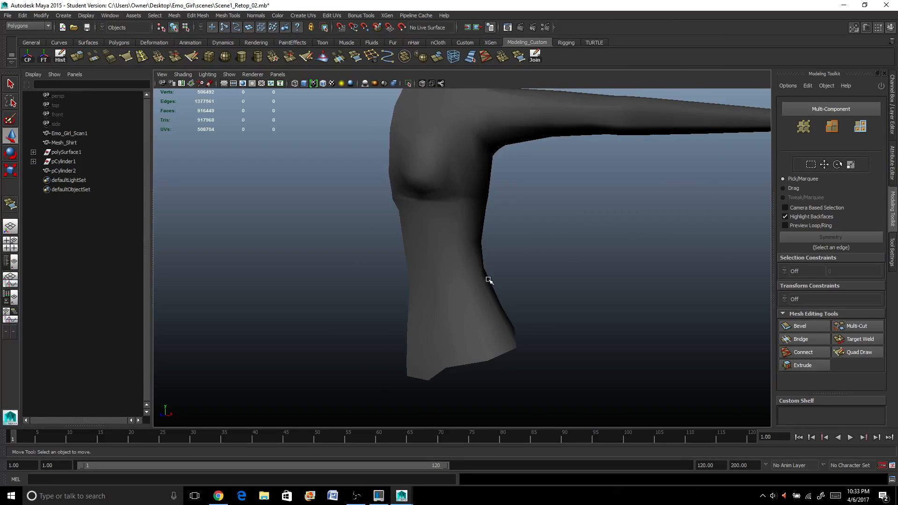
pyautogui.keyDown('alt'); pyautogui.moveTo(488, 280); pyautogui.dragTo(386, 266); pyautogui.keyUp('alt')
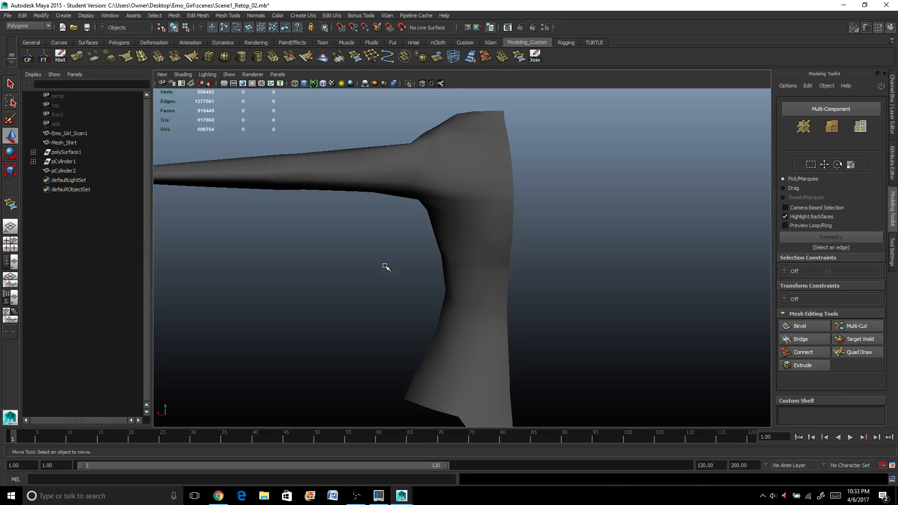
pyautogui.keyDown('alt'); pyautogui.moveTo(387, 268); pyautogui.dragTo(589, 223); pyautogui.keyUp('alt')
pyautogui.scroll(3, 423, 194)
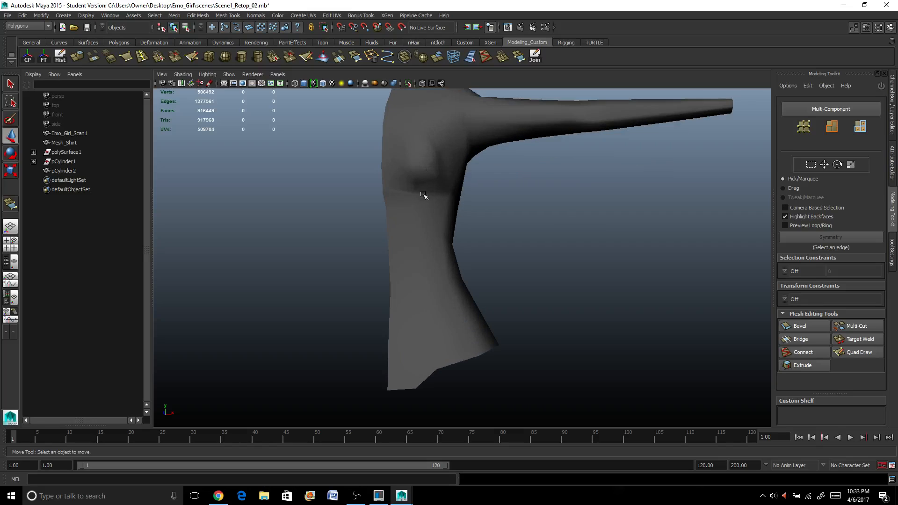
# Step: Mirror the half-torso geometry in the -X direction, merging it with the original and merging vertices
pyautogui.click(422, 162)
pyautogui.scroll(-2, 422, 162)
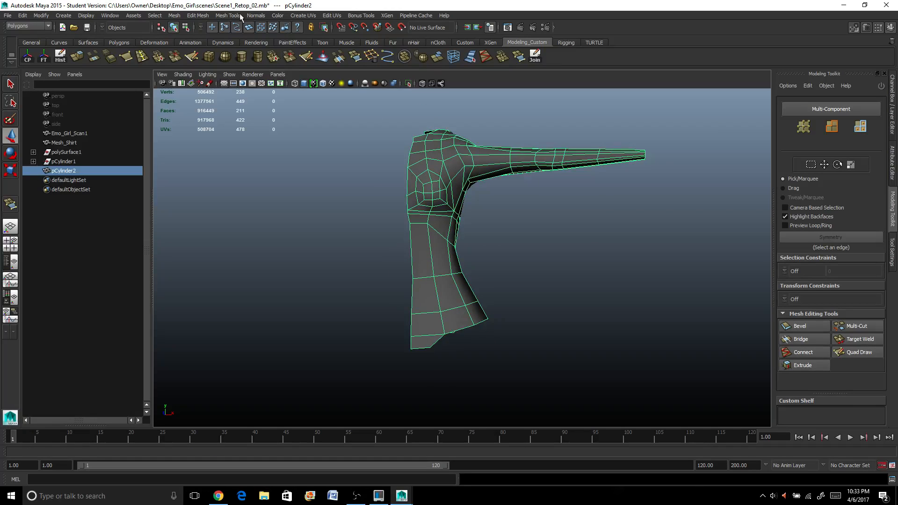
pyautogui.click(178, 16)
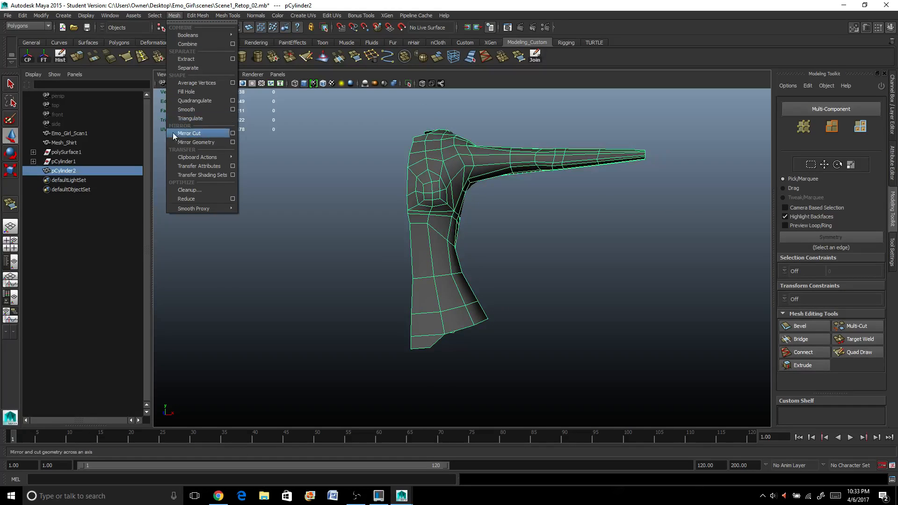
pyautogui.click(232, 142)
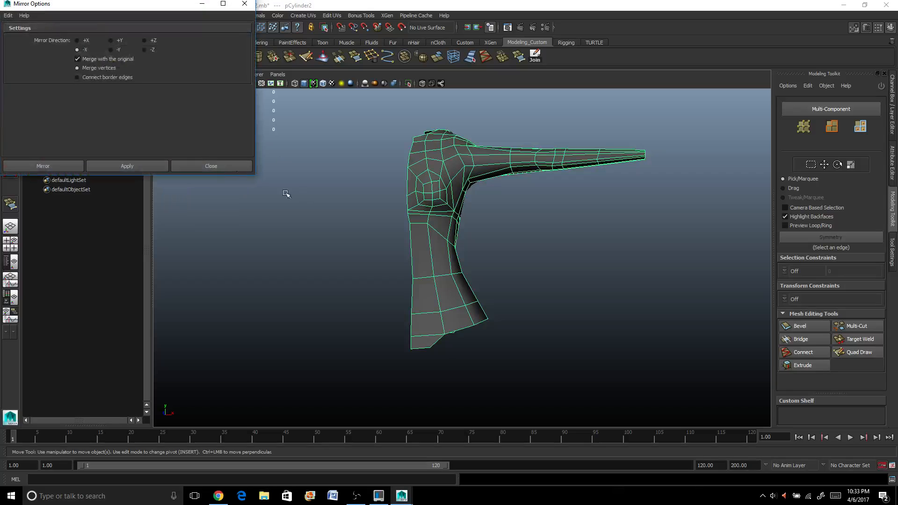
pyautogui.click(133, 166)
pyautogui.click(563, 299)
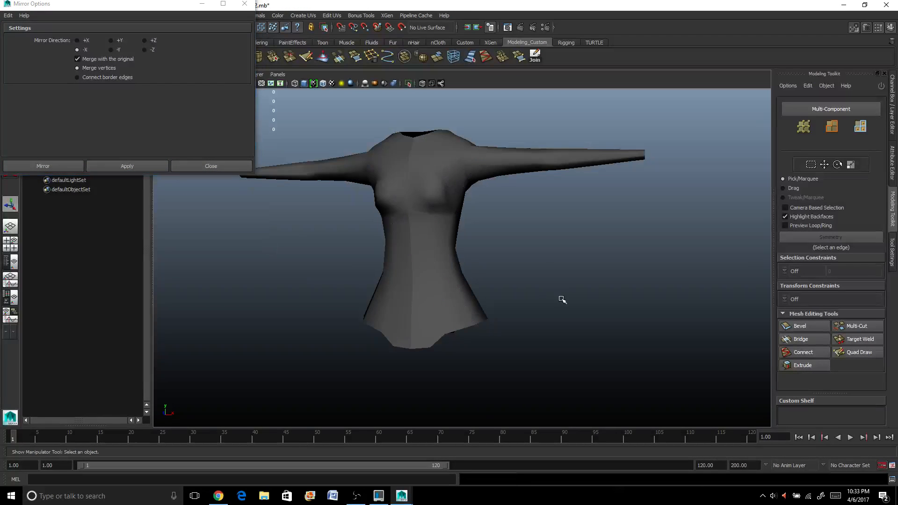
pyautogui.keyDown('alt'); pyautogui.moveTo(563, 298); pyautogui.dragTo(497, 319); pyautogui.keyUp('alt')
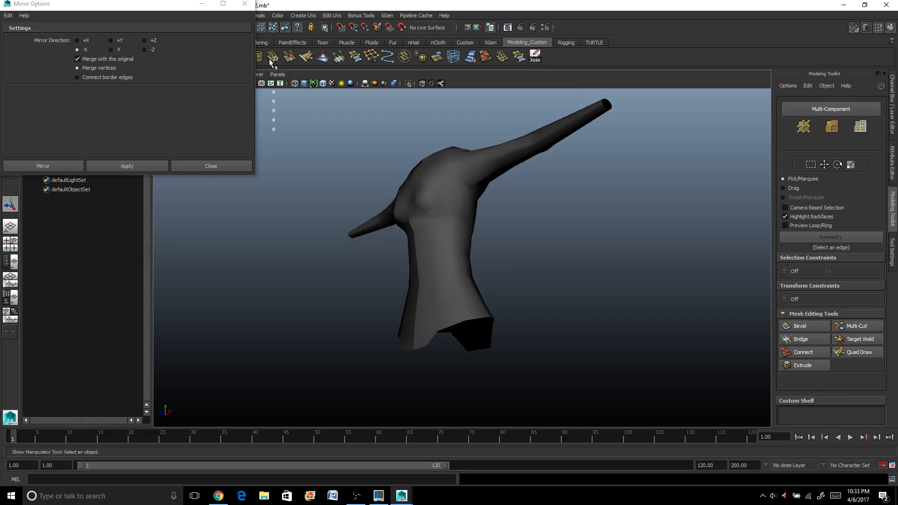
pyautogui.click(252, 4)
# Step: Reshape the front hem by scaling its two lowest edges and moving them back along Z toward the body
pyautogui.scroll(5, 395, 287)
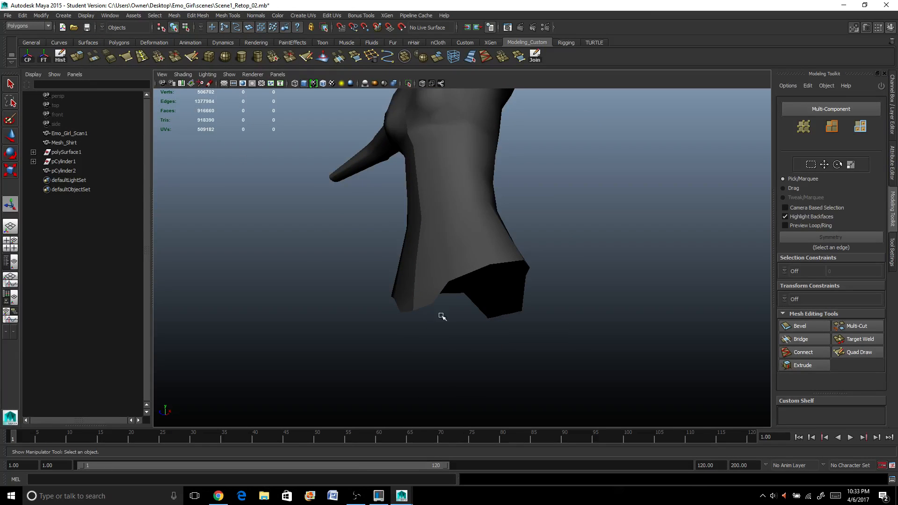
pyautogui.keyDown('alt'); pyautogui.moveTo(448, 293); pyautogui.dragTo(447, 284, button='middle'); pyautogui.keyUp('alt')
pyautogui.keyDown('alt'); pyautogui.moveTo(438, 279); pyautogui.dragTo(491, 284); pyautogui.keyUp('alt')
pyautogui.scroll(1, 442, 278)
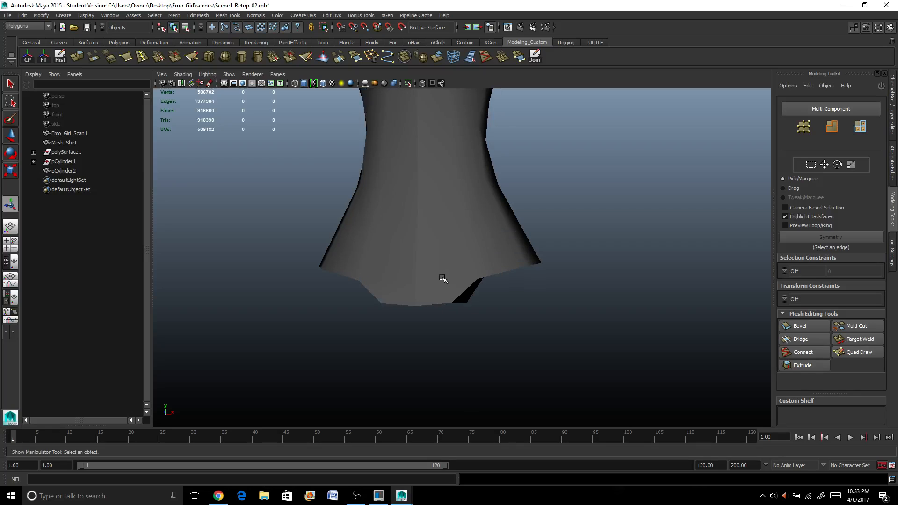
pyautogui.click(442, 278)
pyautogui.moveTo(442, 278); pyautogui.dragTo(429, 314, button='right')
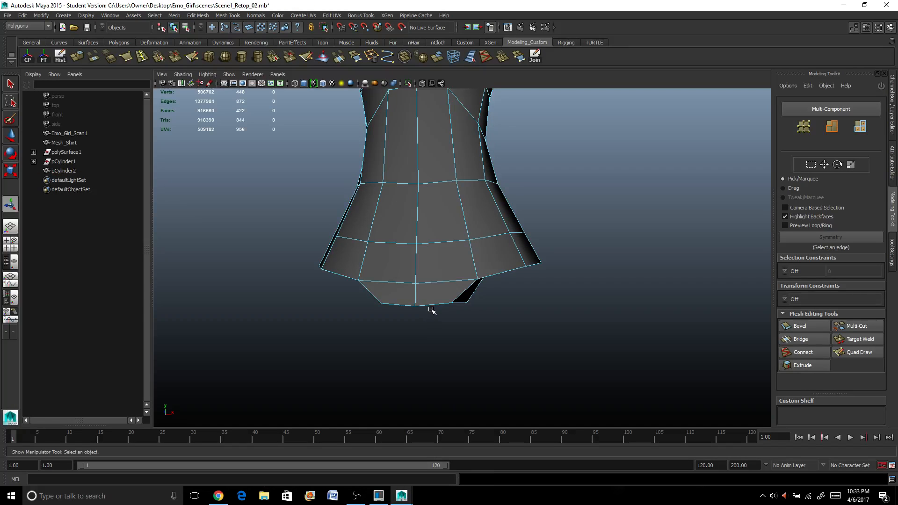
pyautogui.click(434, 305)
pyautogui.press('r')
pyautogui.moveTo(457, 305); pyautogui.dragTo(386, 298)
pyautogui.press('w')
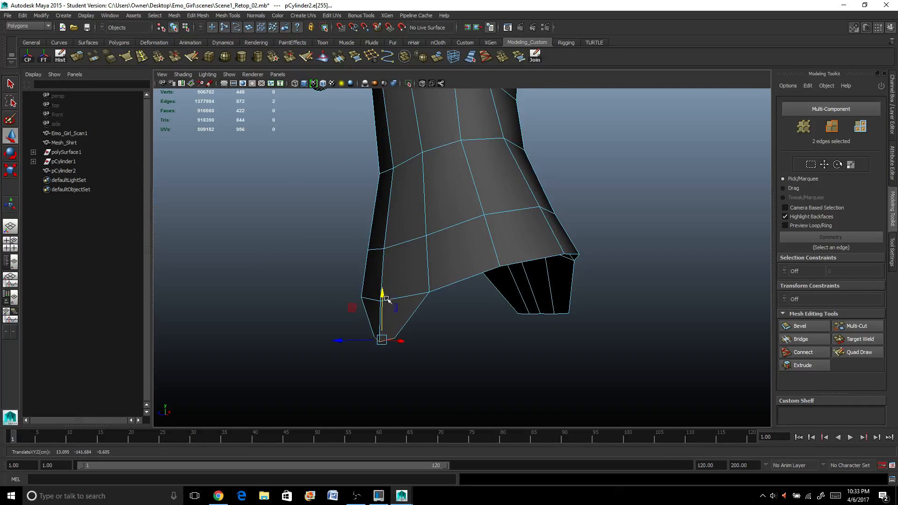
pyautogui.moveTo(337, 340); pyautogui.dragTo(352, 340)
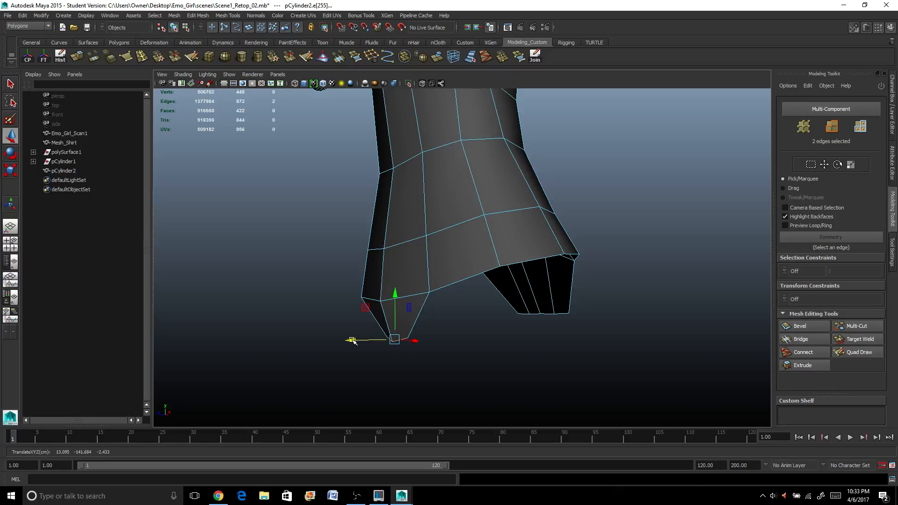
# Step: Insert a horizontal edge loop across the front flap below the torso hem
pyautogui.keyDown('alt'); pyautogui.moveTo(393, 301); pyautogui.dragTo(405, 283); pyautogui.keyUp('alt')
pyautogui.click(386, 266)
pyautogui.moveTo(405, 282); pyautogui.dragTo(405, 292, button='right')
pyautogui.click(405, 291)
pyautogui.keyDown('shift'); pyautogui.click(356, 278); pyautogui.keyUp('shift')
pyautogui.keyDown('alt'); pyautogui.moveTo(357, 277); pyautogui.dragTo(432, 329); pyautogui.keyUp('alt')
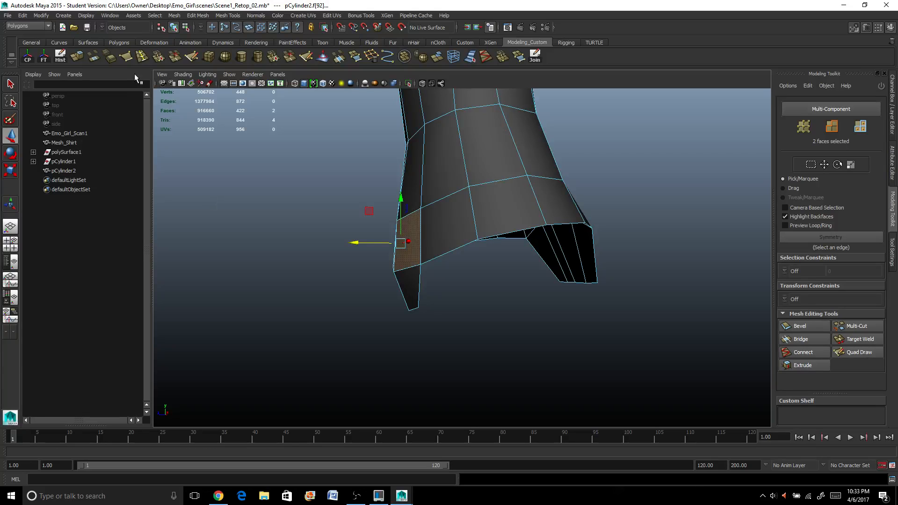
pyautogui.click(142, 58)
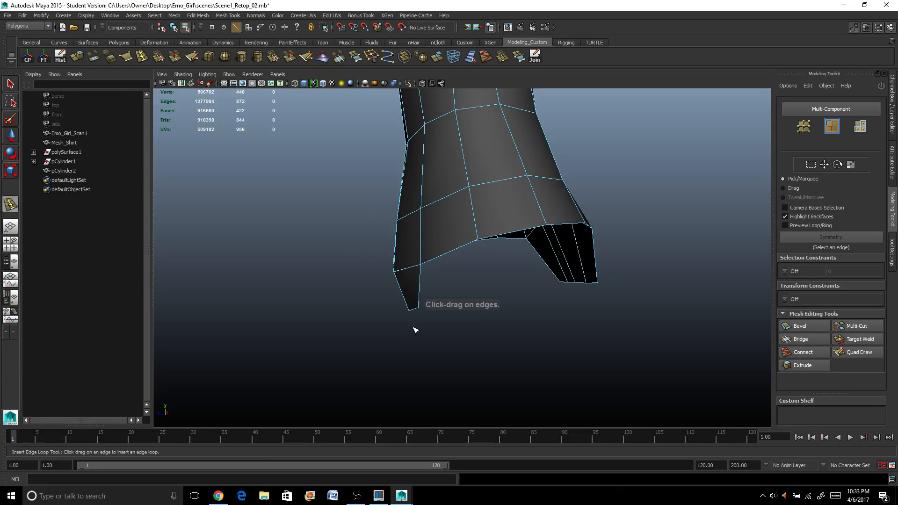
pyautogui.click(419, 295)
pyautogui.keyDown('alt'); pyautogui.moveTo(412, 300); pyautogui.dragTo(471, 308); pyautogui.keyUp('alt')
# Step: Lower the two bottommost edges of the front flap and move them back along Z toward the body
pyautogui.press('q')
pyautogui.moveTo(429, 306); pyautogui.dragTo(423, 283, button='right')
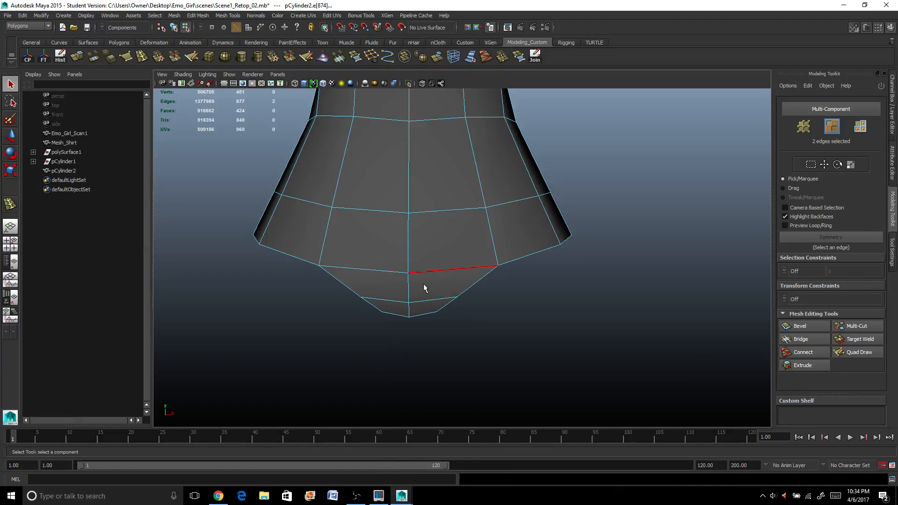
pyautogui.keyDown('shift'); pyautogui.click(395, 313); pyautogui.keyUp('shift')
pyautogui.keyDown('alt'); pyautogui.moveTo(404, 327); pyautogui.dragTo(350, 323); pyautogui.keyUp('alt')
pyautogui.press('w')
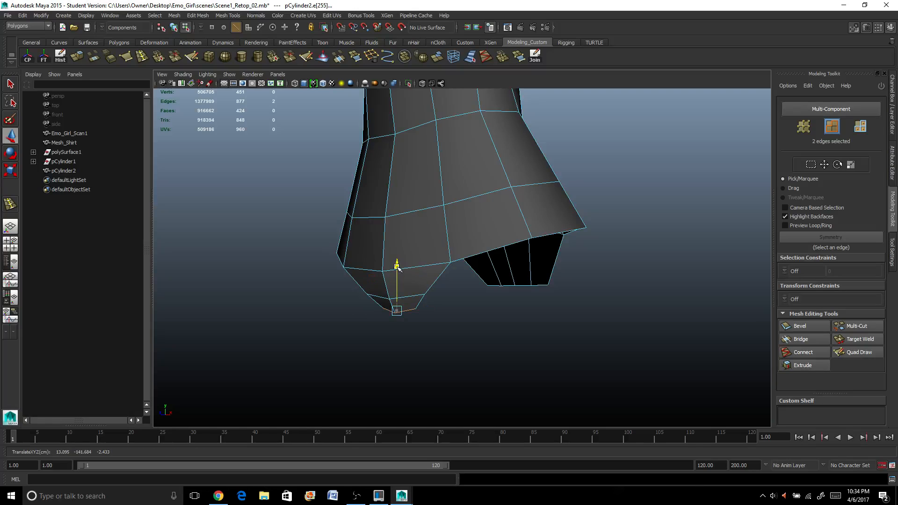
pyautogui.moveTo(399, 263); pyautogui.dragTo(399, 274)
pyautogui.moveTo(365, 317); pyautogui.dragTo(368, 319)
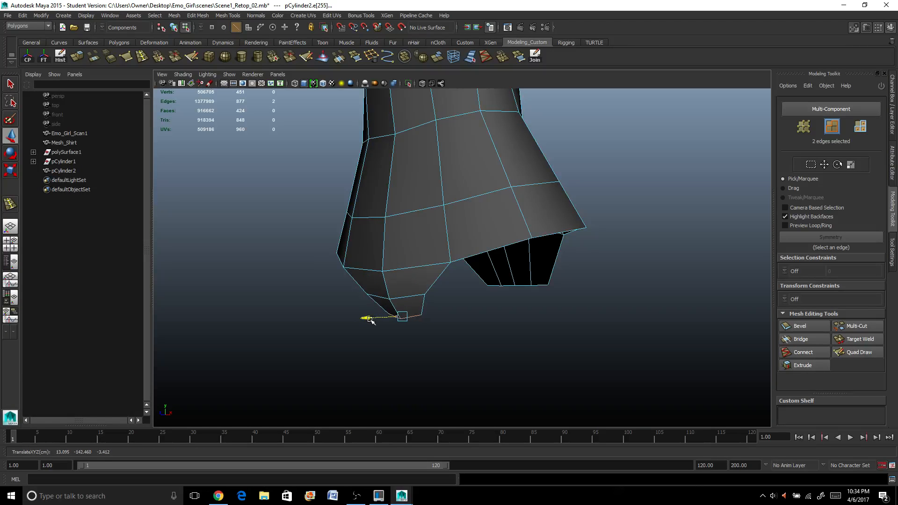
# Step: Narrow the back flap by scaling its four bottom edges inward
pyautogui.keyDown('alt'); pyautogui.moveTo(587, 266); pyautogui.dragTo(613, 279); pyautogui.keyUp('alt')
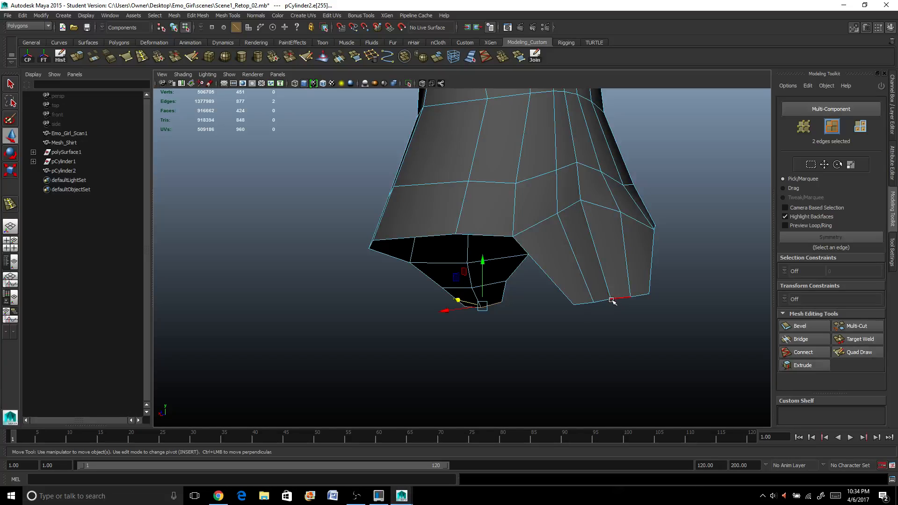
pyautogui.click(613, 299)
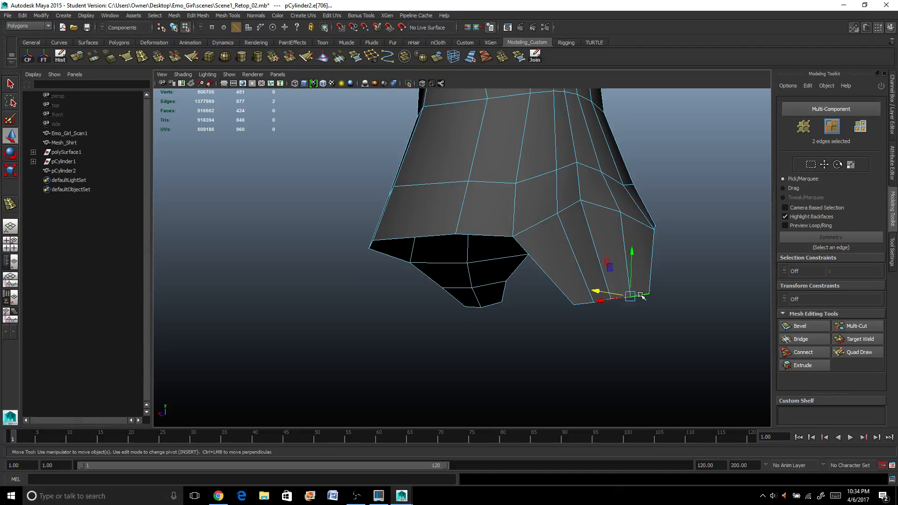
pyautogui.press('q')
pyautogui.keyDown('shift'); pyautogui.click(611, 298); pyautogui.keyUp('shift')
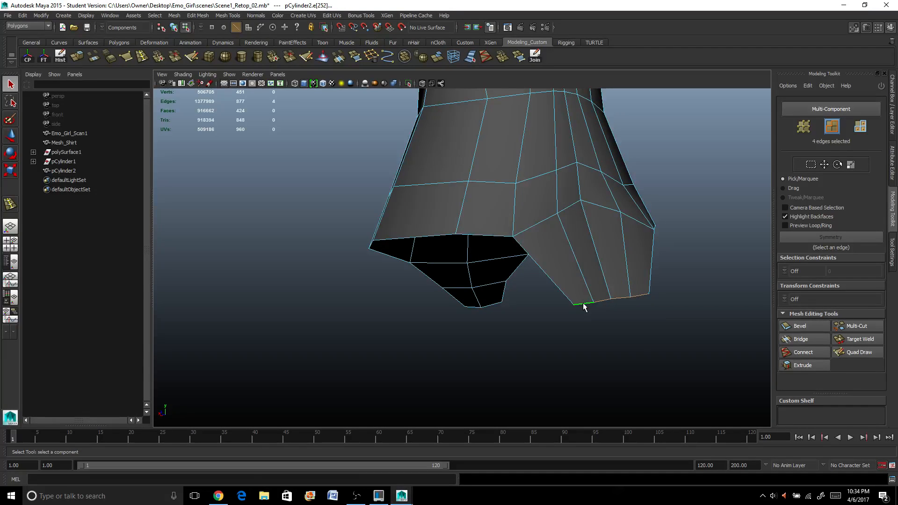
pyautogui.press('r')
pyautogui.keyDown('alt'); pyautogui.moveTo(604, 314); pyautogui.dragTo(557, 258); pyautogui.keyUp('alt')
# Step: Show the Scan layer to compare the torso hem with the reference body, and hide it again
pyautogui.rightClick(527, 212)
pyautogui.click(551, 199)
pyautogui.click(547, 198)
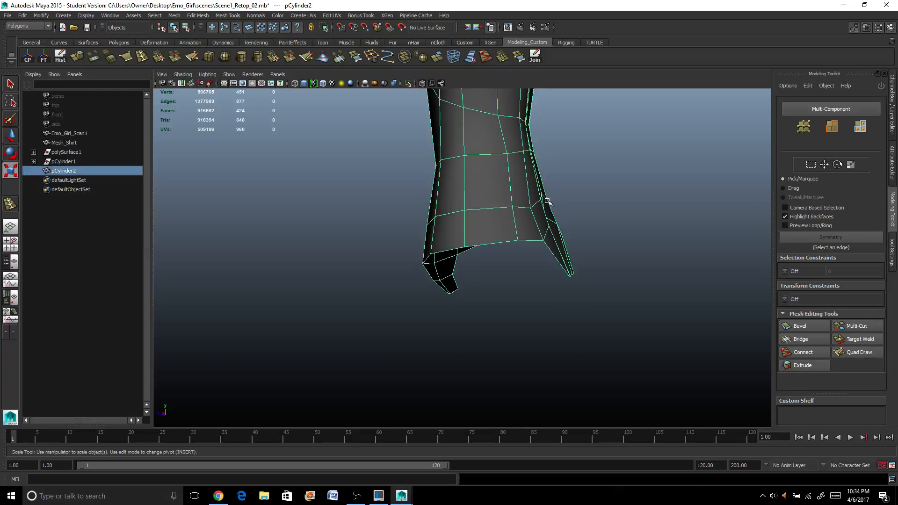
pyautogui.keyDown('alt'); pyautogui.moveTo(547, 199); pyautogui.dragTo(728, 184); pyautogui.keyUp('alt')
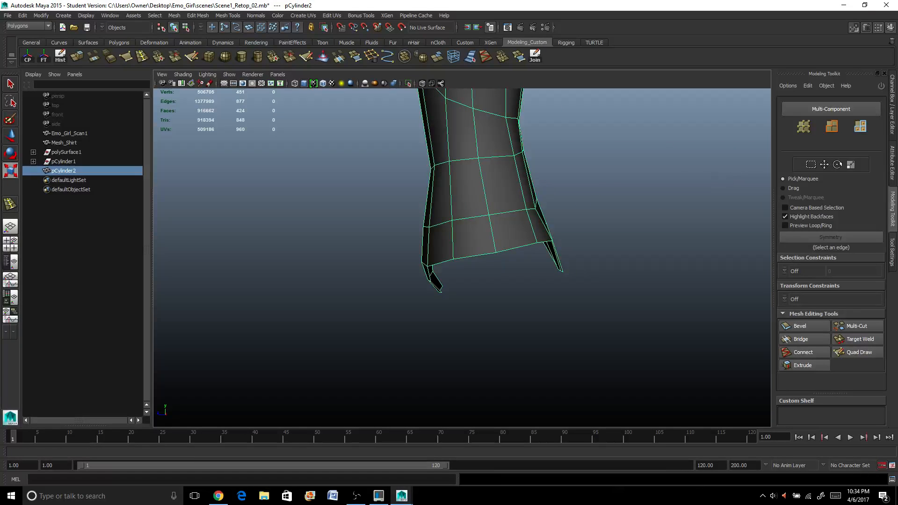
pyautogui.click(893, 122)
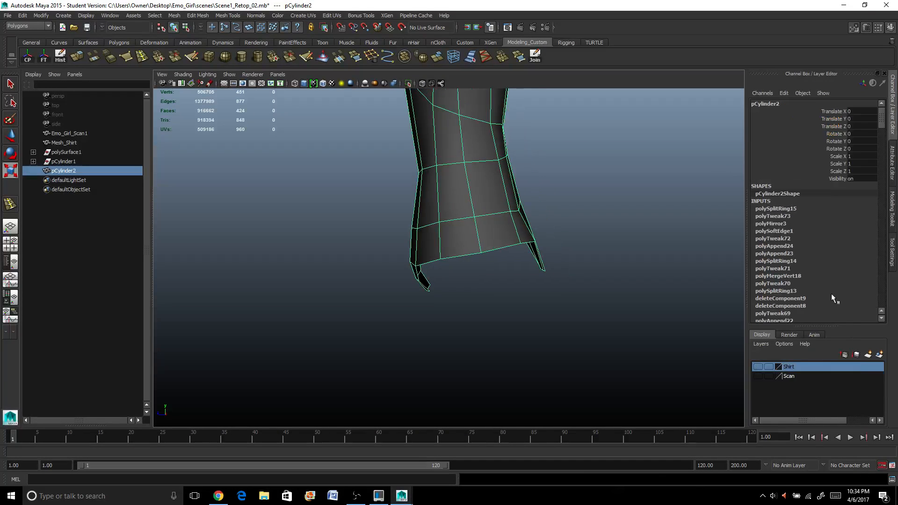
pyautogui.click(758, 376)
pyautogui.keyDown('alt'); pyautogui.moveTo(496, 341); pyautogui.dragTo(608, 333); pyautogui.keyUp('alt')
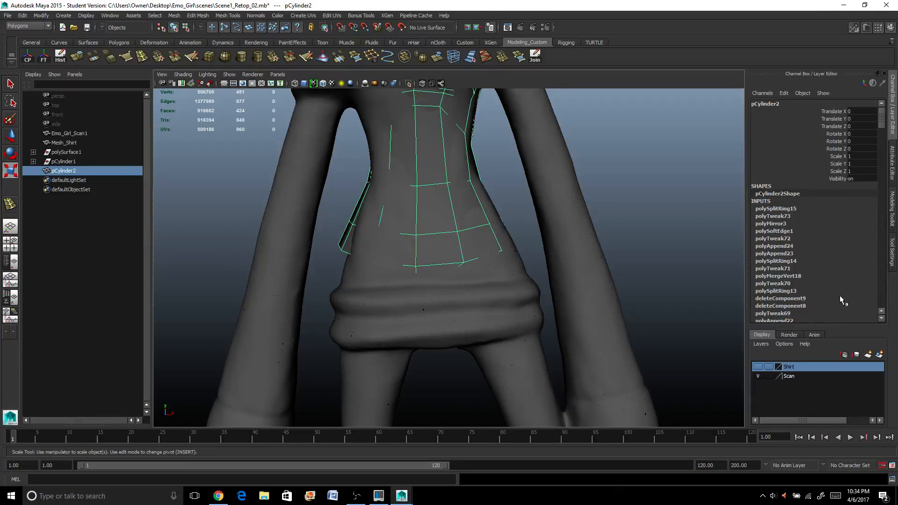
pyautogui.click(758, 376)
pyautogui.keyDown('alt'); pyautogui.moveTo(658, 371); pyautogui.dragTo(462, 327); pyautogui.keyUp('alt')
pyautogui.keyDown('alt'); pyautogui.moveTo(435, 290); pyautogui.dragTo(449, 361, button='right'); pyautogui.keyUp('alt')
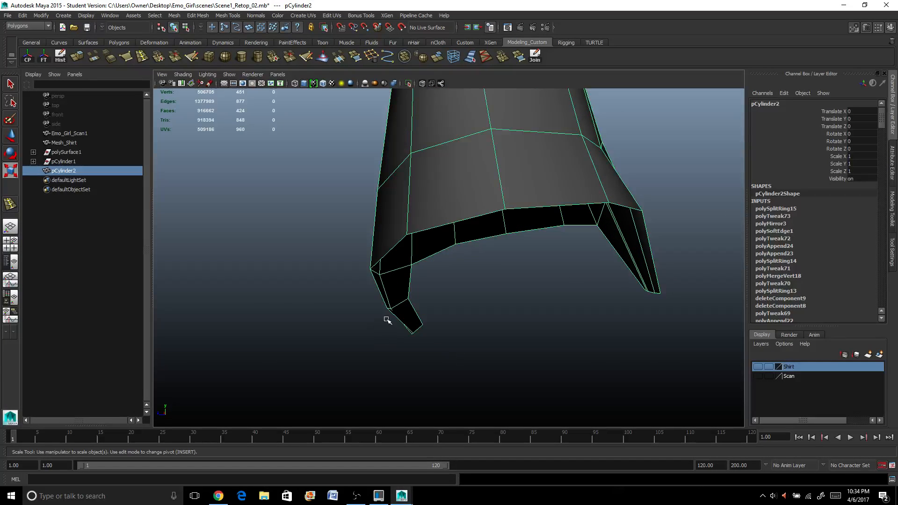
# Step: Select the two middle bottom edges of the back flap and move them downward
pyautogui.moveTo(407, 285); pyautogui.dragTo(407, 259, button='right')
pyautogui.keyDown('alt'); pyautogui.moveTo(407, 259); pyautogui.dragTo(529, 355); pyautogui.keyUp('alt')
pyautogui.click(457, 330)
pyautogui.keyDown('shift'); pyautogui.click(481, 326); pyautogui.keyUp('shift')
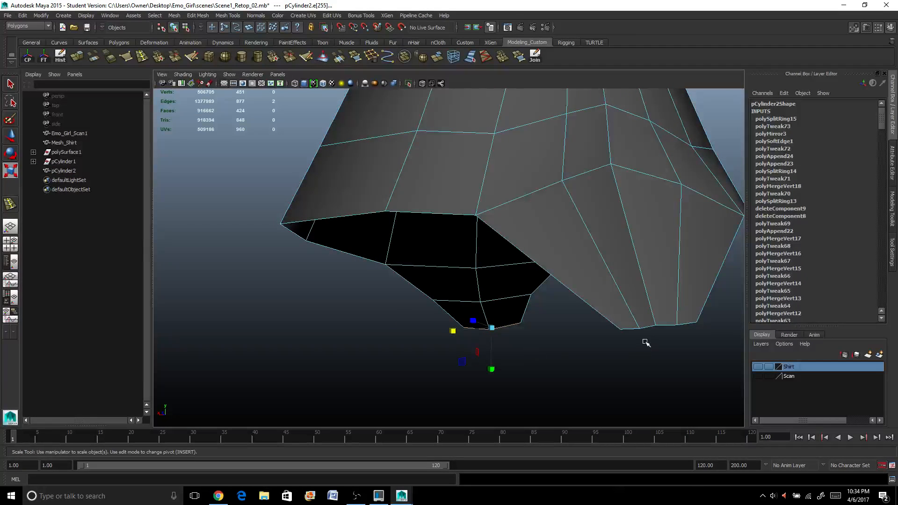
pyautogui.click(650, 327)
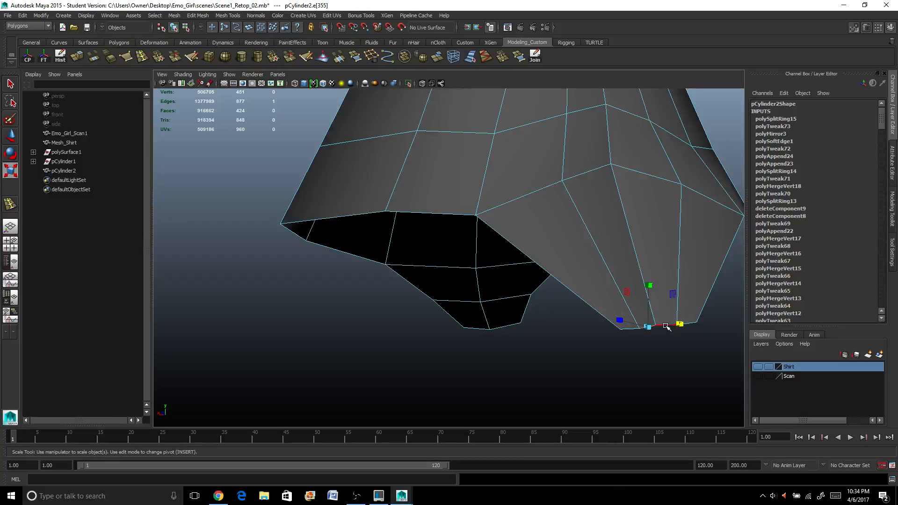
pyautogui.press('q')
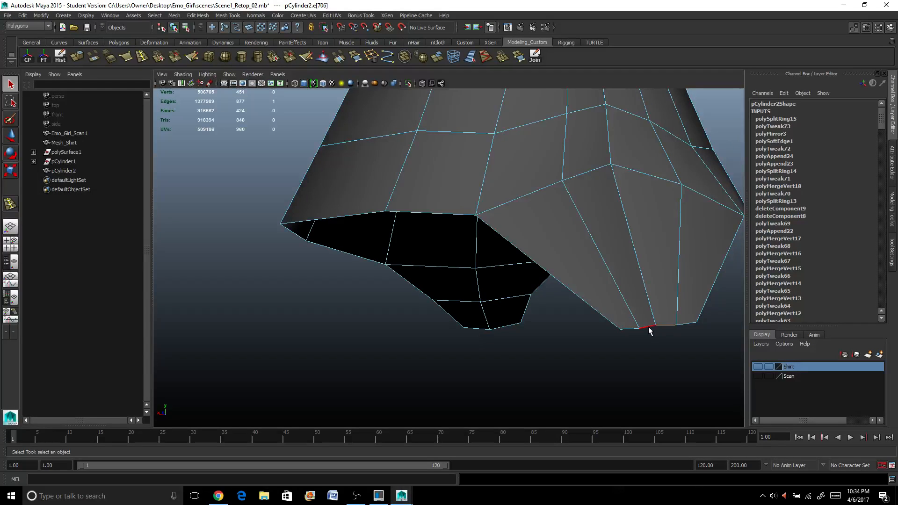
pyautogui.press('w')
pyautogui.keyDown('alt'); pyautogui.moveTo(649, 328); pyautogui.dragTo(591, 297); pyautogui.keyUp('alt')
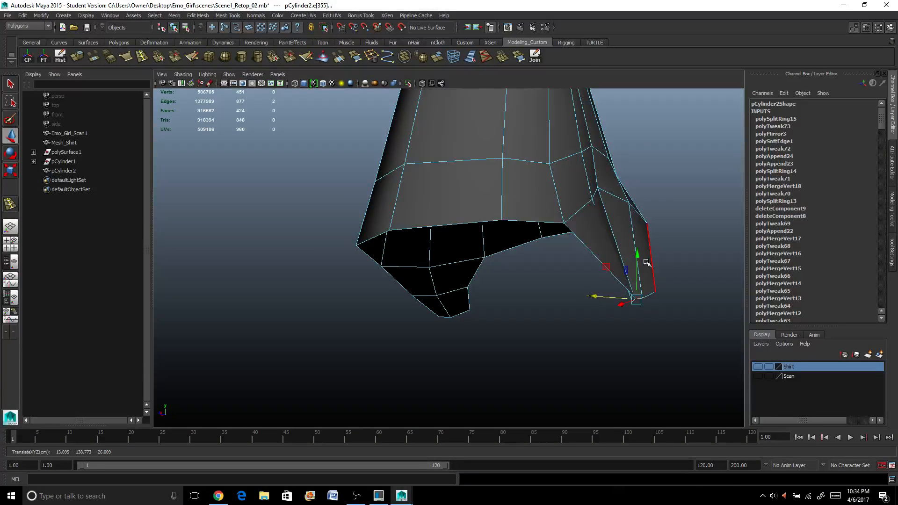
pyautogui.keyDown('alt'); pyautogui.moveTo(636, 260); pyautogui.dragTo(592, 336); pyautogui.keyUp('alt')
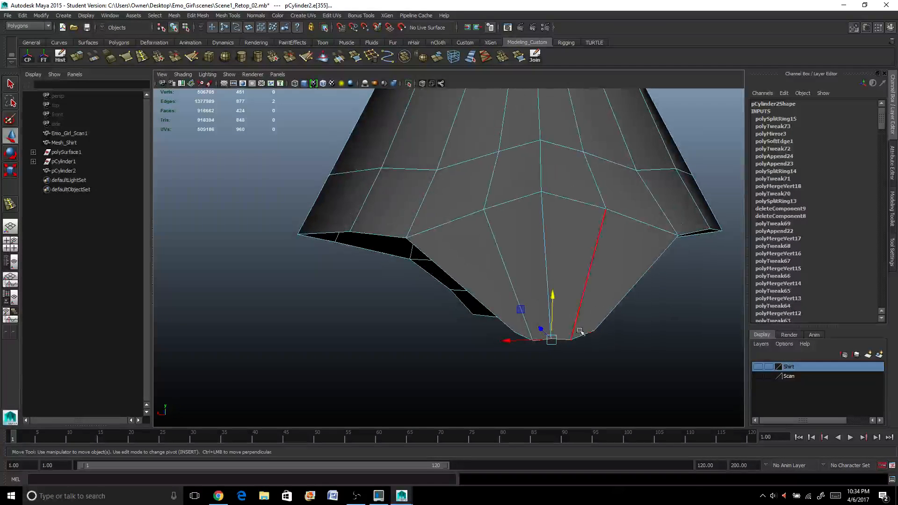
# Step: Raise the two outer bottom vertices of the back flap and scale them farther apart
pyautogui.moveTo(593, 330); pyautogui.dragTo(542, 291, button='right')
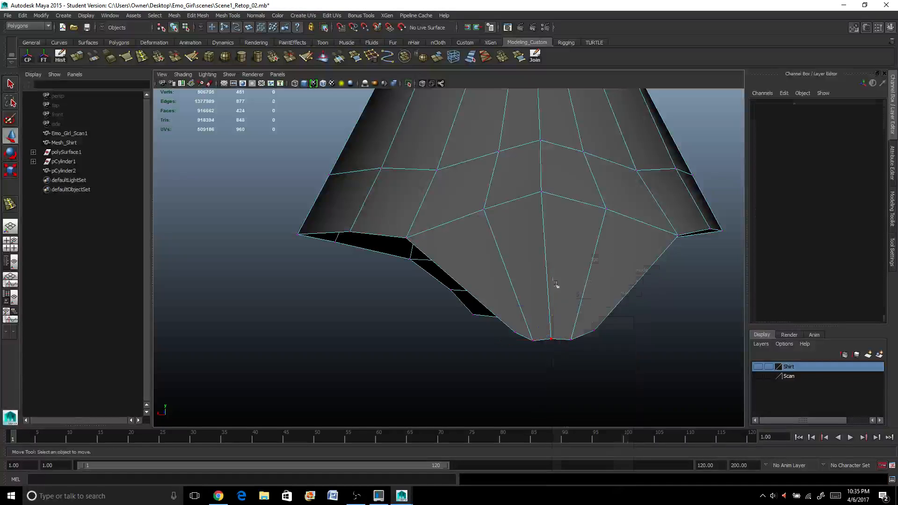
pyautogui.moveTo(593, 325); pyautogui.dragTo(606, 343)
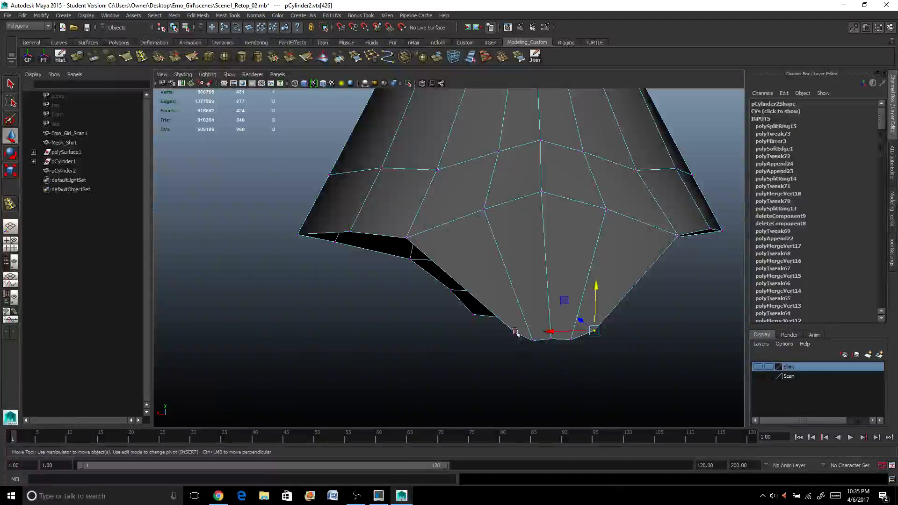
pyautogui.keyDown('shift'); pyautogui.click(515, 332); pyautogui.keyUp('shift')
pyautogui.moveTo(556, 292); pyautogui.dragTo(555, 274)
pyautogui.press('r')
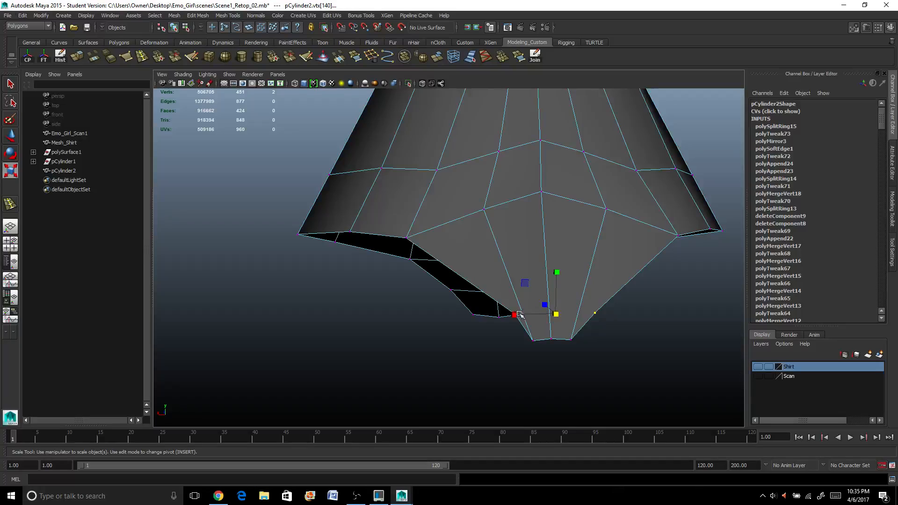
pyautogui.moveTo(517, 314); pyautogui.dragTo(545, 323)
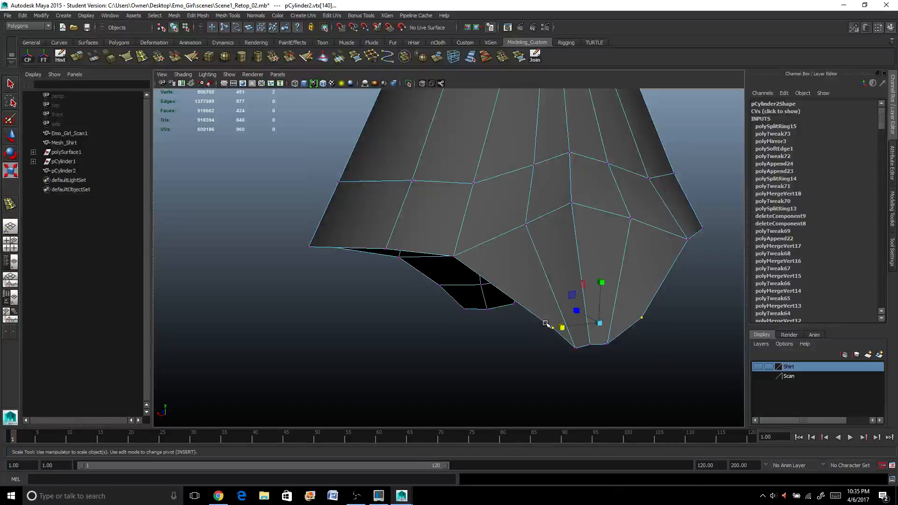
# Step: Raise the back flap's outer vertices further, spread them wider, and shift them along Z toward the front
pyautogui.press('w')
pyautogui.moveTo(602, 278); pyautogui.dragTo(597, 248)
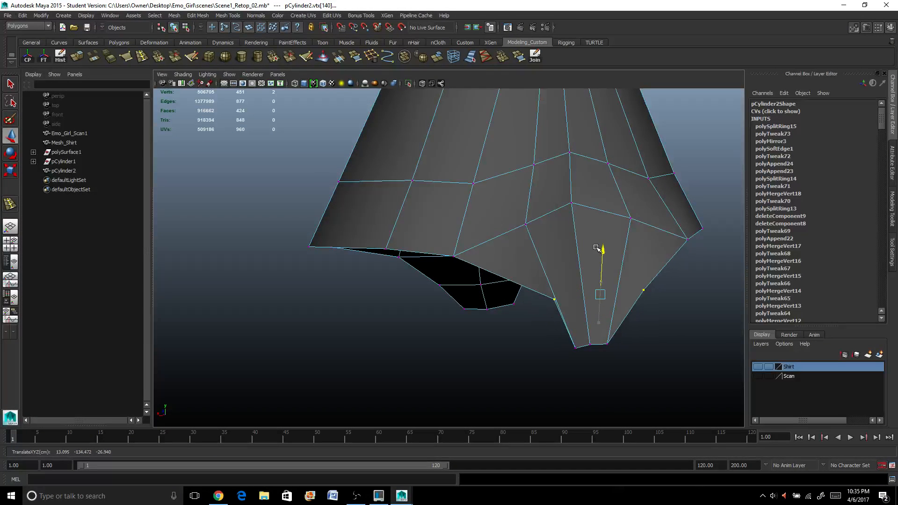
pyautogui.press('r')
pyautogui.moveTo(561, 300); pyautogui.dragTo(580, 324)
pyautogui.scroll(-3, 543, 326)
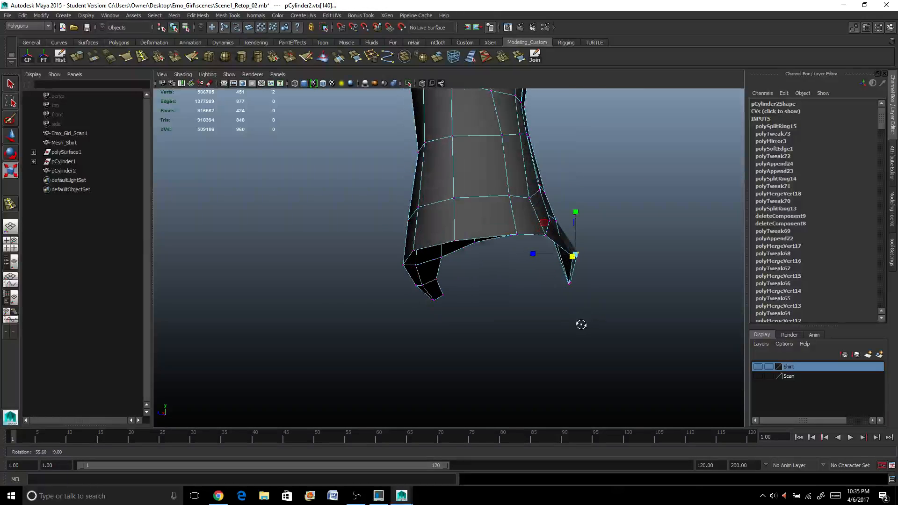
pyautogui.press('w')
pyautogui.moveTo(529, 252); pyautogui.dragTo(520, 249)
# Step: Raise the three lowest vertices of the back flap and adjust their depth slightly along Z
pyautogui.scroll(3, 531, 258)
pyautogui.keyDown('alt'); pyautogui.moveTo(566, 278); pyautogui.dragTo(590, 310); pyautogui.keyUp('alt')
pyautogui.moveTo(623, 277); pyautogui.dragTo(599, 271, button='right')
pyautogui.keyDown('alt'); pyautogui.moveTo(601, 271); pyautogui.dragTo(640, 299); pyautogui.keyUp('alt')
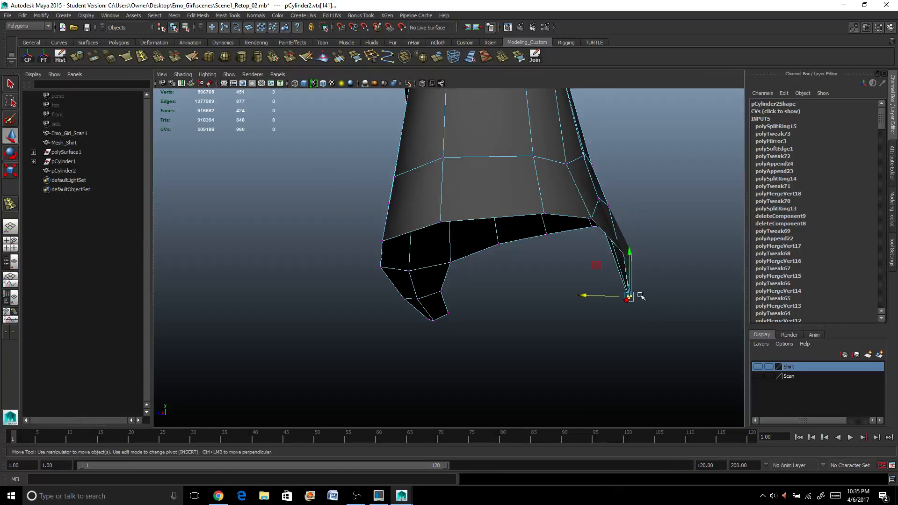
pyautogui.moveTo(630, 252); pyautogui.dragTo(630, 245)
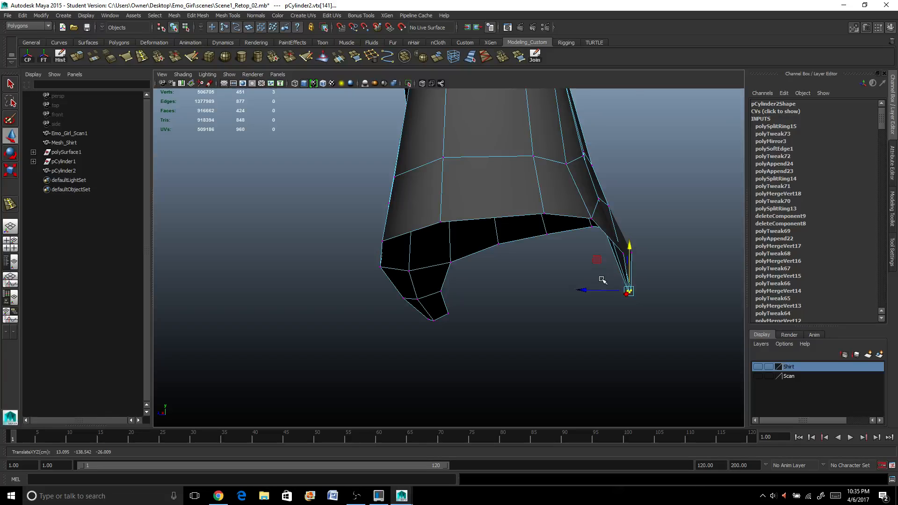
pyautogui.moveTo(588, 287); pyautogui.dragTo(591, 286)
pyautogui.moveTo(631, 247); pyautogui.dragTo(575, 274)
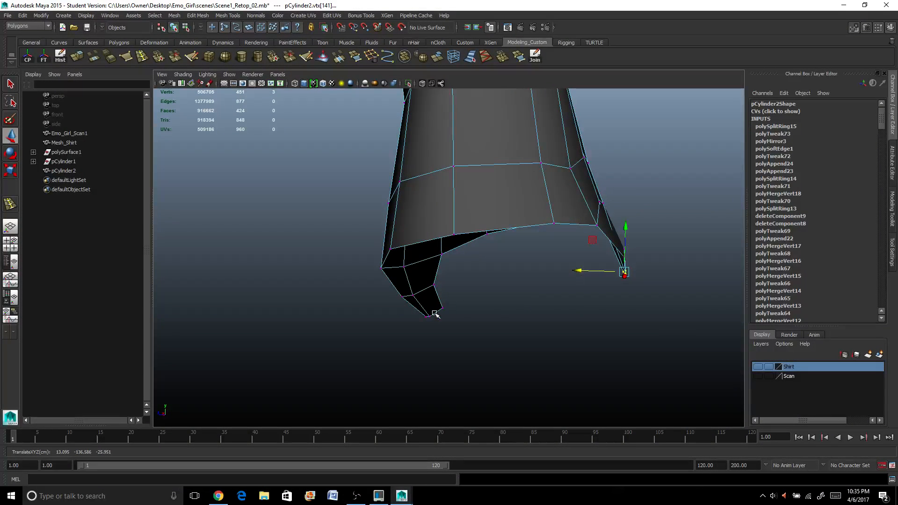
# Step: Bridge the two bottom edges of the front flap to the two bottom edges of the back flap
pyautogui.moveTo(433, 299); pyautogui.dragTo(411, 300, button='right')
pyautogui.scroll(2, 436, 312)
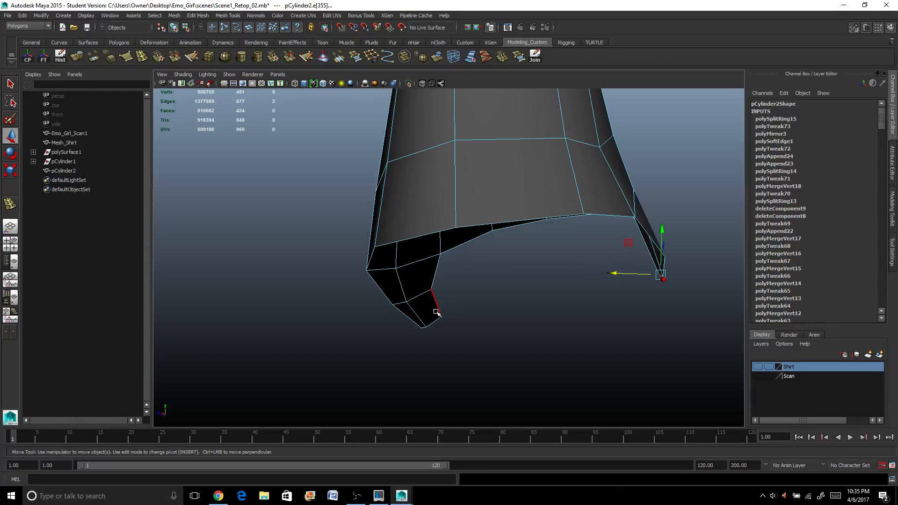
pyautogui.keyDown('alt'); pyautogui.moveTo(438, 319); pyautogui.dragTo(409, 366); pyautogui.keyUp('alt')
pyautogui.scroll(3, 408, 366)
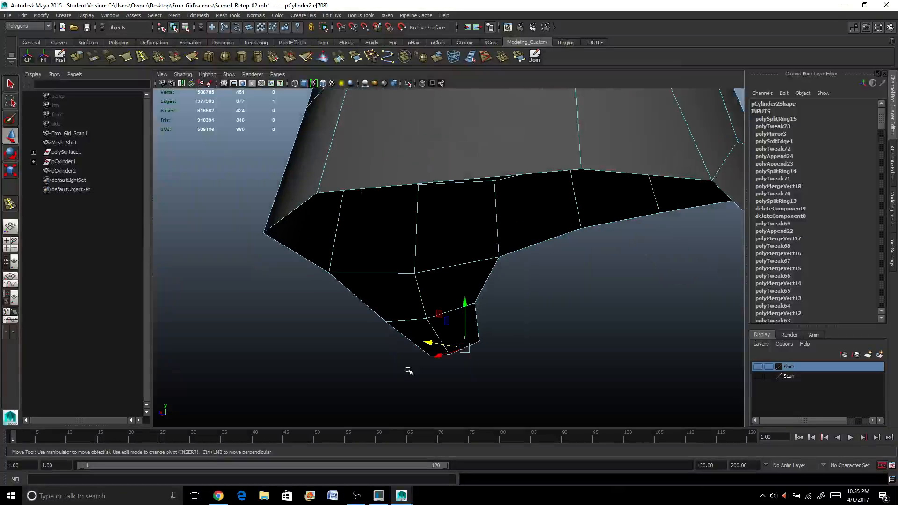
pyautogui.press('q')
pyautogui.click(454, 355)
pyautogui.keyDown('shift'); pyautogui.click(441, 356); pyautogui.keyUp('shift')
pyautogui.scroll(-3, 444, 356)
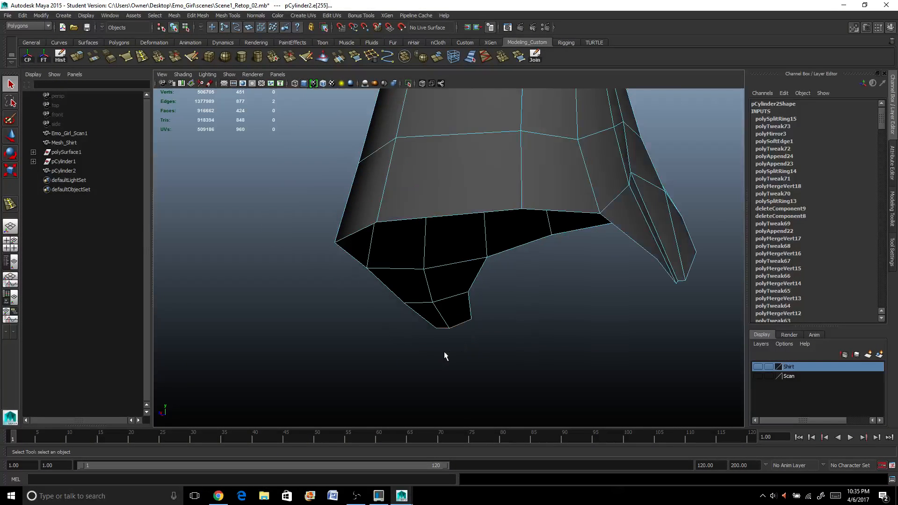
pyautogui.keyDown('alt'); pyautogui.moveTo(445, 355); pyautogui.dragTo(541, 333); pyautogui.keyUp('alt')
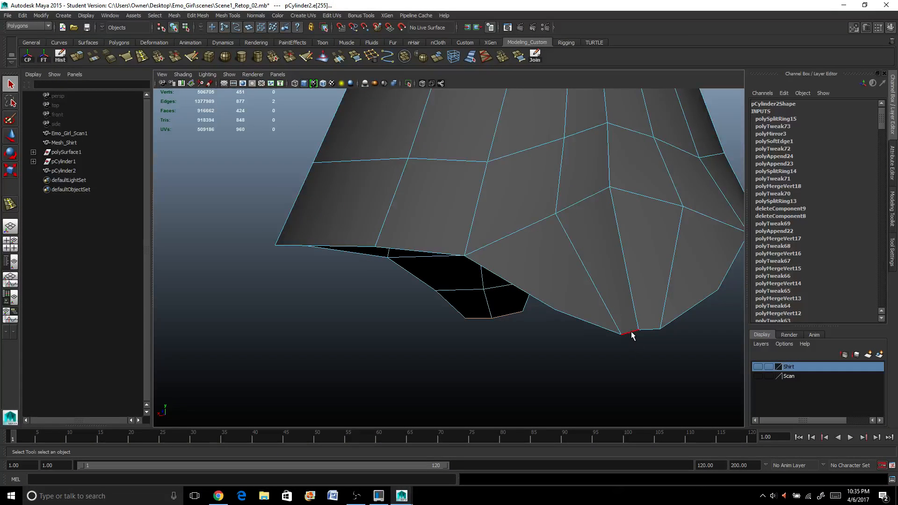
pyautogui.keyDown('alt'); pyautogui.moveTo(481, 332); pyautogui.dragTo(511, 336); pyautogui.keyUp('alt')
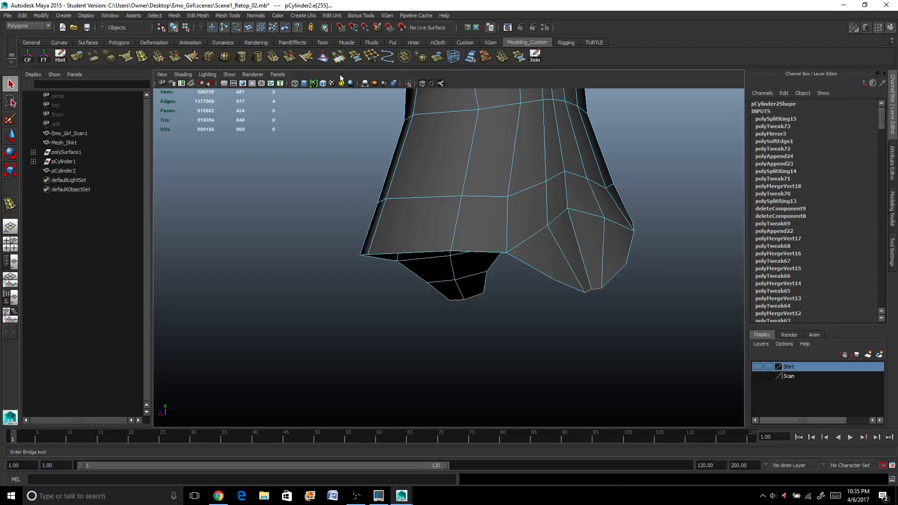
pyautogui.click(338, 56)
pyautogui.keyDown('alt'); pyautogui.moveTo(410, 192); pyautogui.dragTo(616, 289); pyautogui.keyUp('alt')
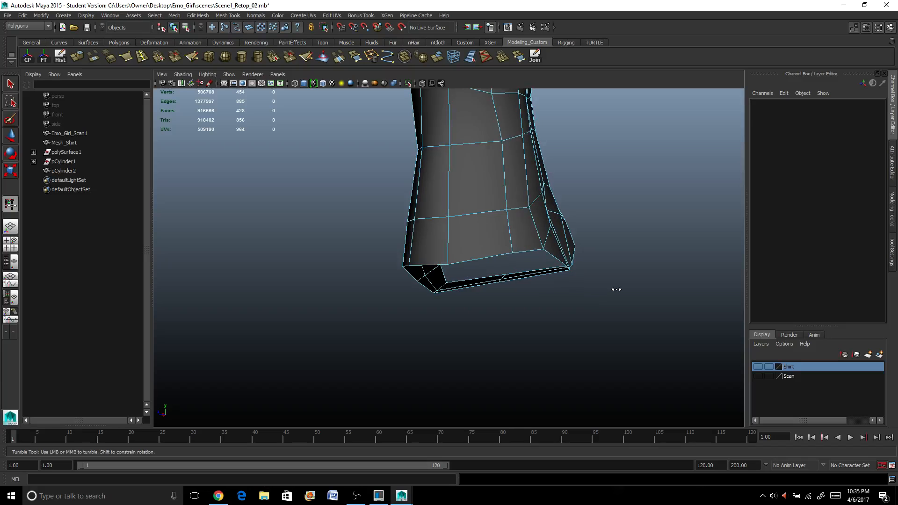
pyautogui.moveTo(557, 304)
pyautogui.keyDown('alt'); pyautogui.mouseDown()
pyautogui.moveTo(593, 278)
pyautogui.moveTo(555, 286)
pyautogui.mouseUp(); pyautogui.keyUp('alt')
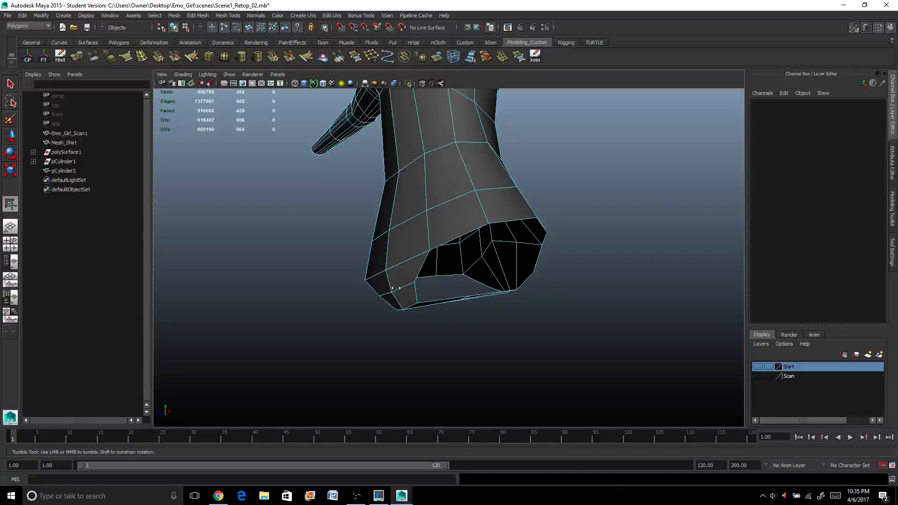
pyautogui.moveTo(546, 252)
pyautogui.keyDown('alt'); pyautogui.mouseDown()
pyautogui.moveTo(521, 244)
pyautogui.moveTo(475, 248)
pyautogui.moveTo(463, 220)
pyautogui.moveTo(443, 257)
pyautogui.moveTo(487, 230)
pyautogui.moveTo(560, 262)
pyautogui.mouseUp(); pyautogui.keyUp('alt')
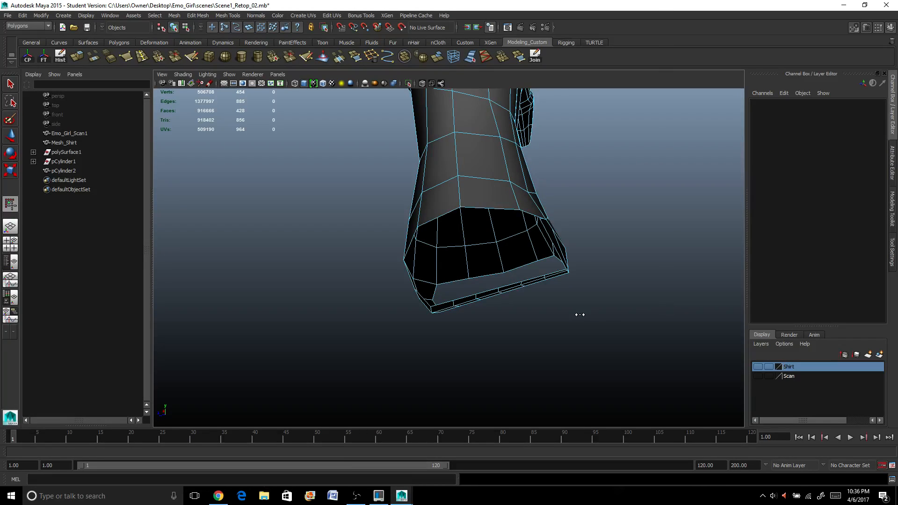
# Step: Select a cross row of vertices on the bridge strip between the flaps and enable Soft Select for the Move tool
pyautogui.keyDown('alt'); pyautogui.moveTo(580, 315); pyautogui.dragTo(574, 337); pyautogui.keyUp('alt')
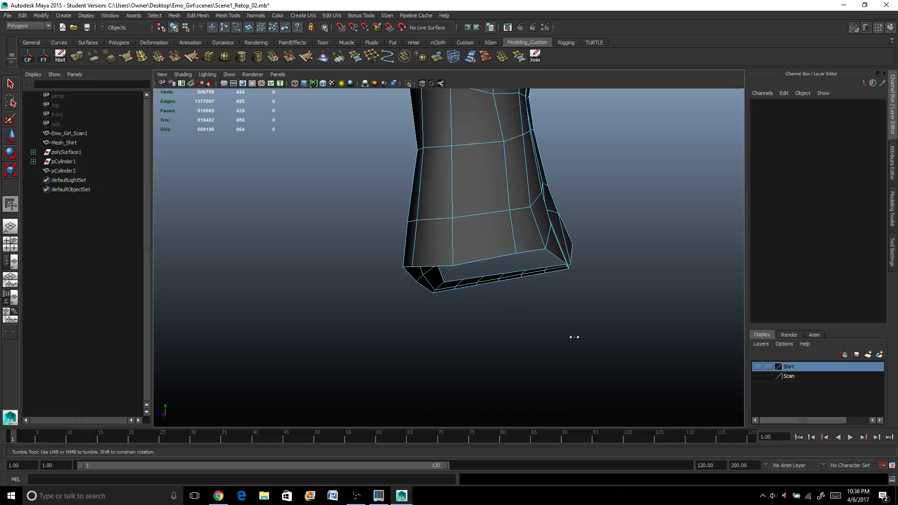
pyautogui.moveTo(532, 283)
pyautogui.keyDown('alt'); pyautogui.mouseDown()
pyautogui.moveTo(513, 302)
pyautogui.moveTo(487, 307)
pyautogui.moveTo(572, 288)
pyautogui.moveTo(526, 281)
pyautogui.mouseUp(); pyautogui.keyUp('alt')
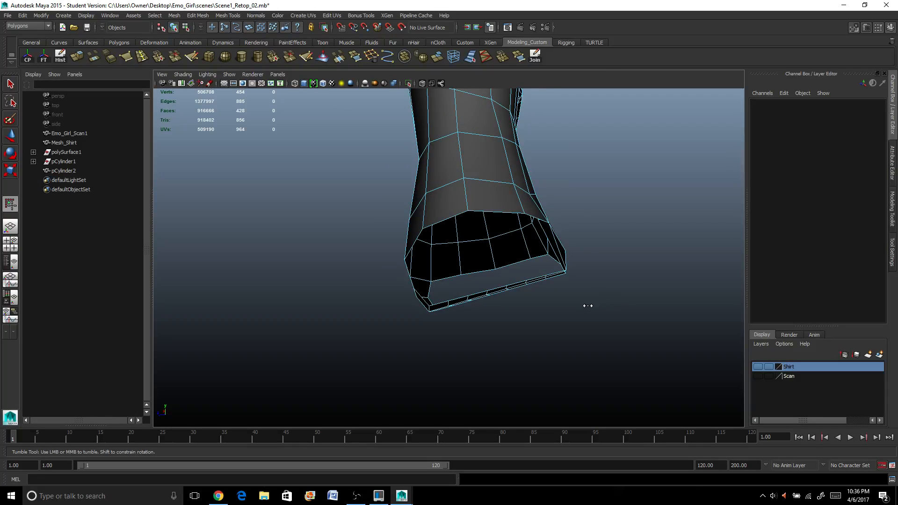
pyautogui.keyDown('alt'); pyautogui.moveTo(587, 306); pyautogui.dragTo(551, 323); pyautogui.keyUp('alt')
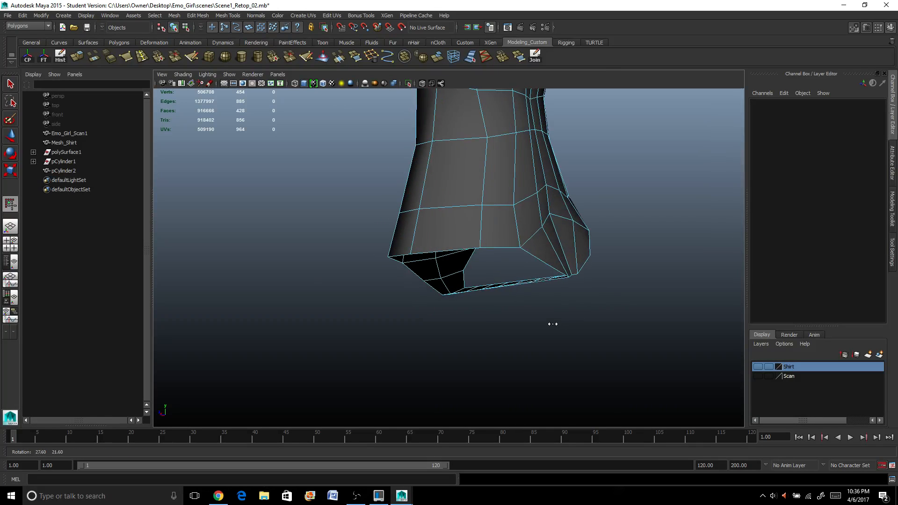
pyautogui.click(11, 85)
pyautogui.keyDown('alt'); pyautogui.moveTo(341, 280); pyautogui.dragTo(480, 341); pyautogui.keyUp('alt')
pyautogui.rightClick(464, 281)
pyautogui.click(446, 276)
pyautogui.scroll(3, 454, 294)
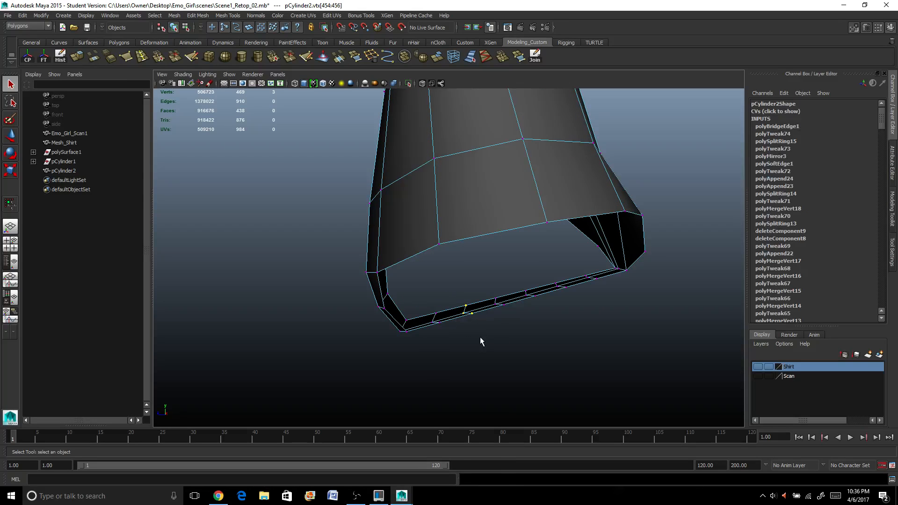
pyautogui.doubleClick(10, 136)
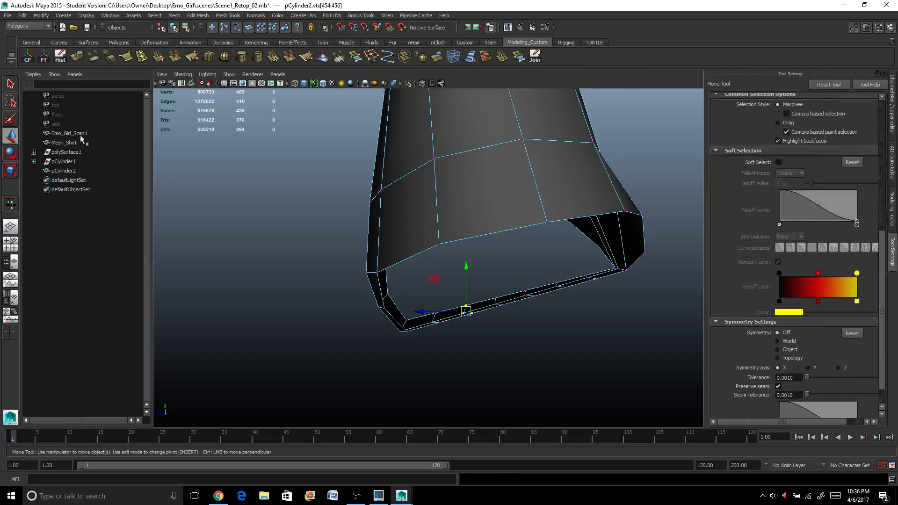
pyautogui.click(778, 162)
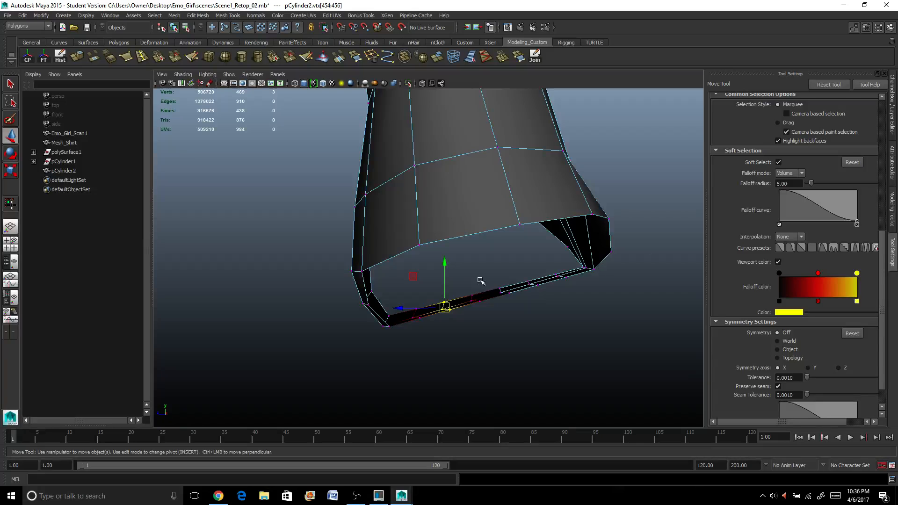
pyautogui.moveTo(446, 275); pyautogui.dragTo(447, 276)
pyautogui.moveTo(416, 342); pyautogui.dragTo(419, 283)
pyautogui.hotkey('ctrl', 'z')
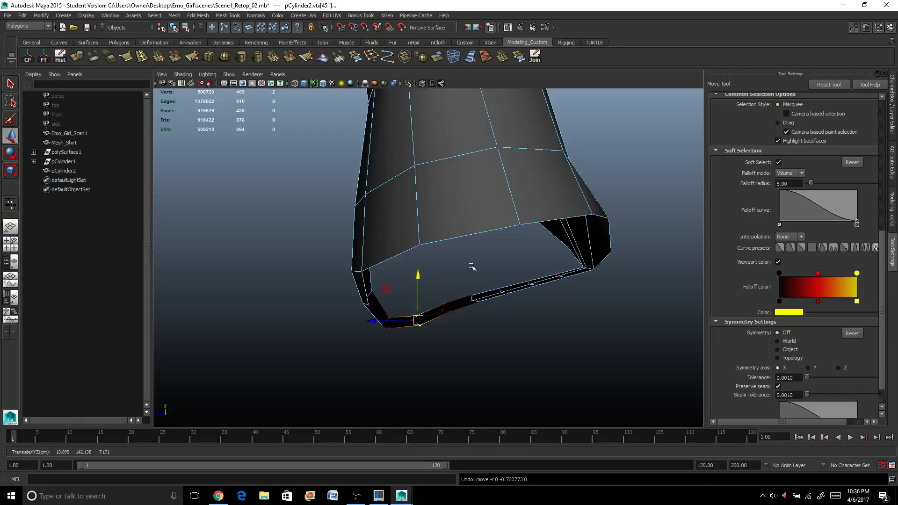
# Step: Set the soft-selection falloff radius to 8 and lower the bridge strip's vertex rows into a rounded curve between the legs
pyautogui.doubleClick(780, 183)
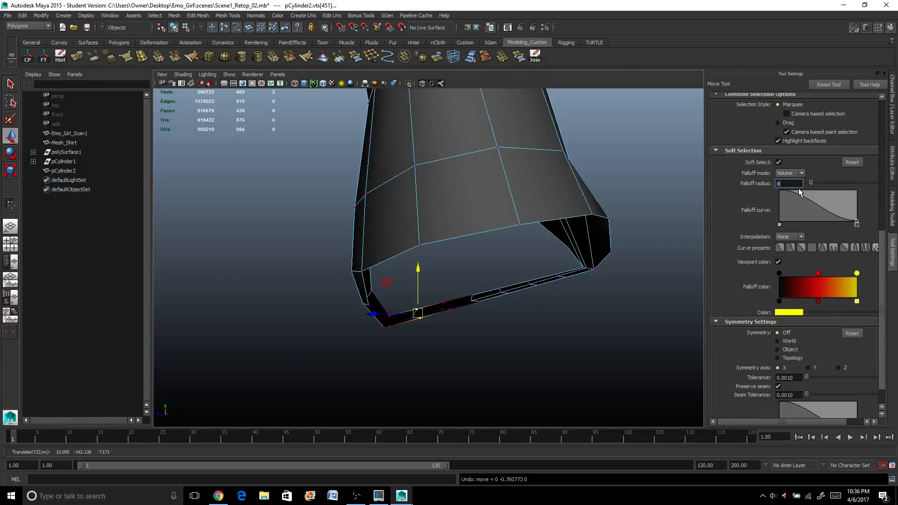
pyautogui.press('Return')
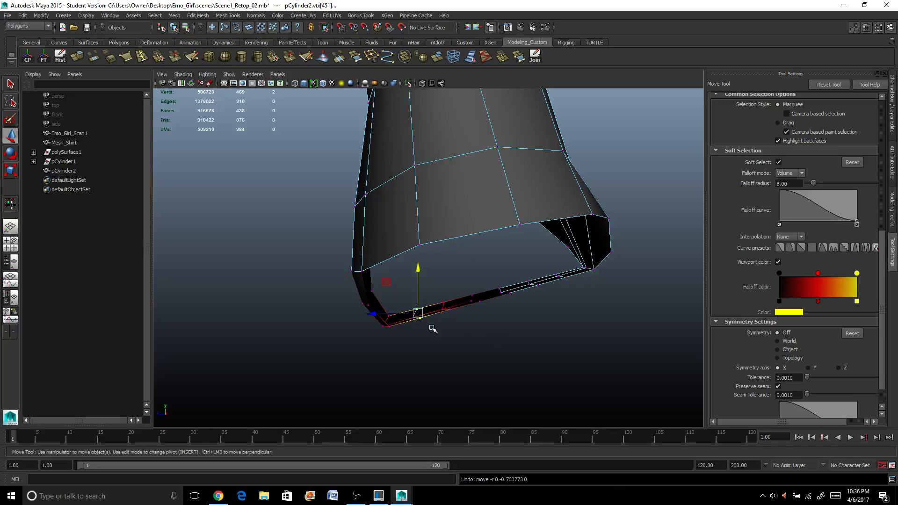
pyautogui.moveTo(436, 296); pyautogui.dragTo(455, 317)
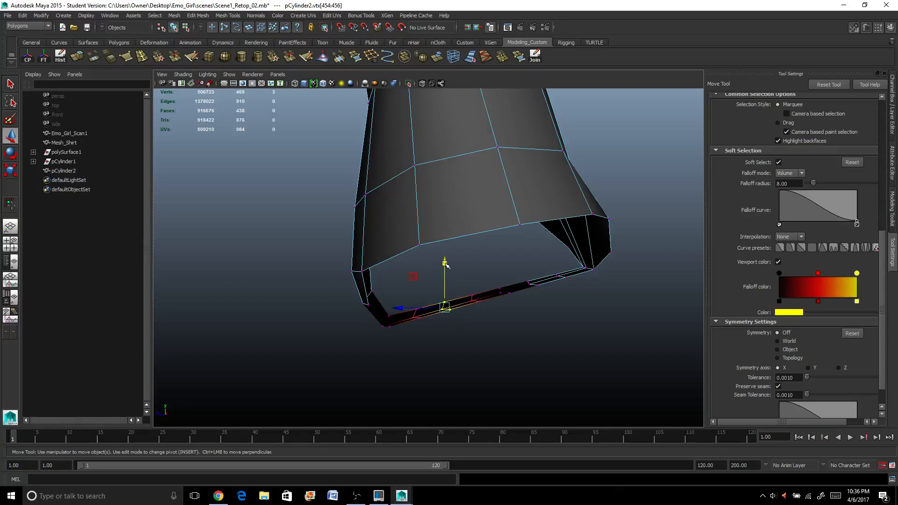
pyautogui.moveTo(445, 265); pyautogui.dragTo(510, 310)
pyautogui.moveTo(505, 254); pyautogui.dragTo(557, 314)
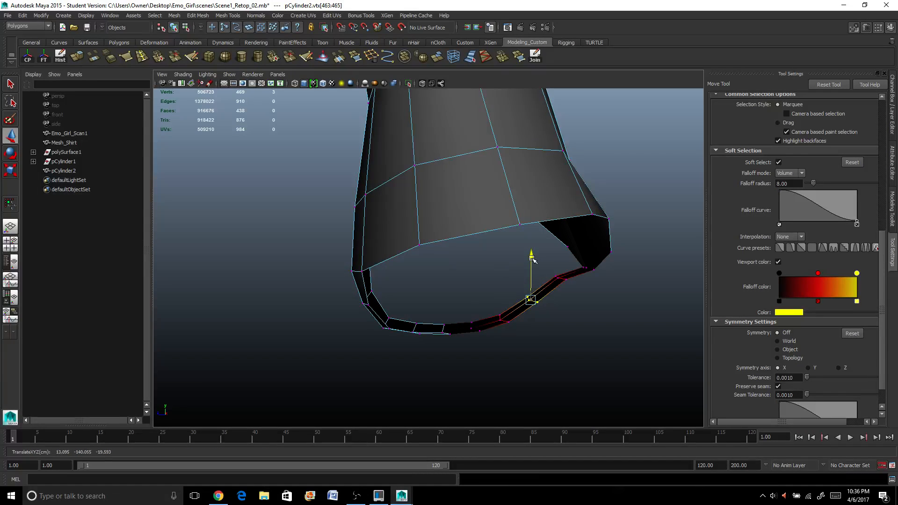
pyautogui.moveTo(534, 258); pyautogui.dragTo(579, 297)
pyautogui.moveTo(561, 253); pyautogui.dragTo(569, 265)
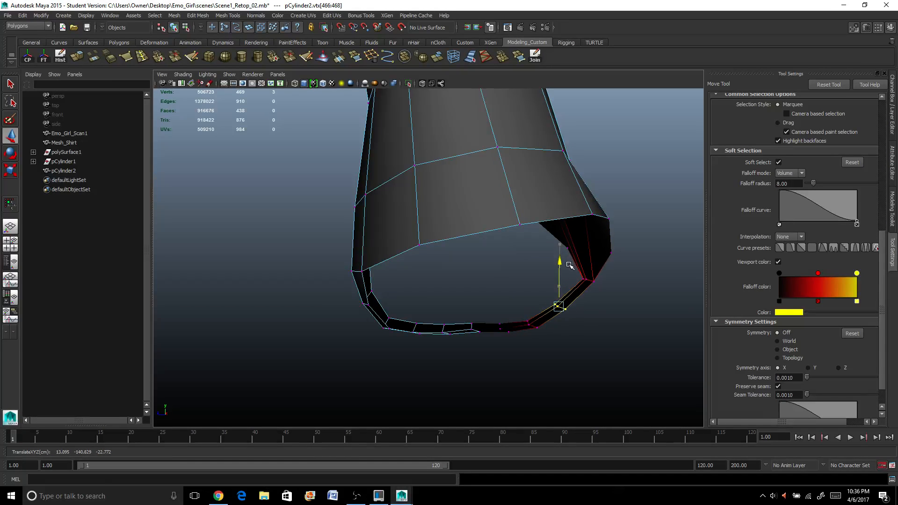
pyautogui.moveTo(461, 307); pyautogui.dragTo(484, 343)
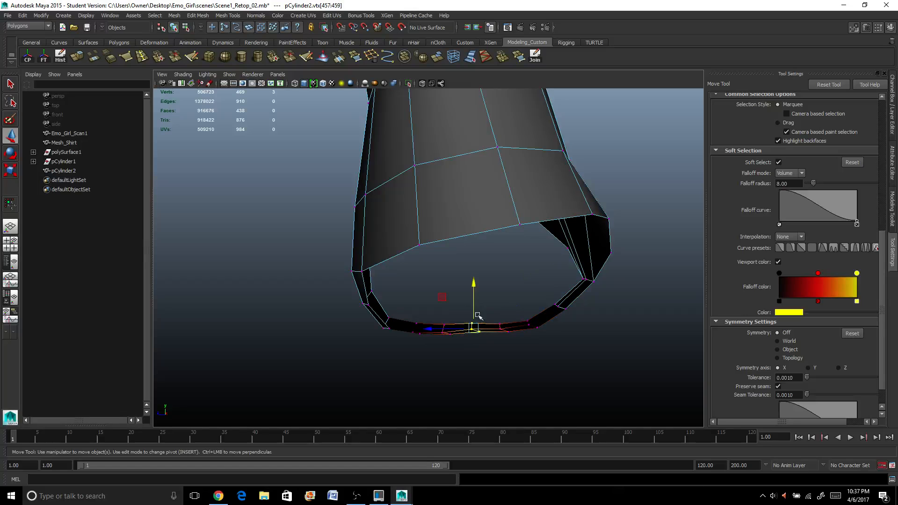
pyautogui.moveTo(474, 288)
pyautogui.mouseDown()
pyautogui.moveTo(475, 296)
pyautogui.moveTo(427, 311)
pyautogui.moveTo(379, 315)
pyautogui.moveTo(539, 285)
pyautogui.moveTo(485, 275)
pyautogui.mouseUp()
pyautogui.scroll(-4, 479, 319)
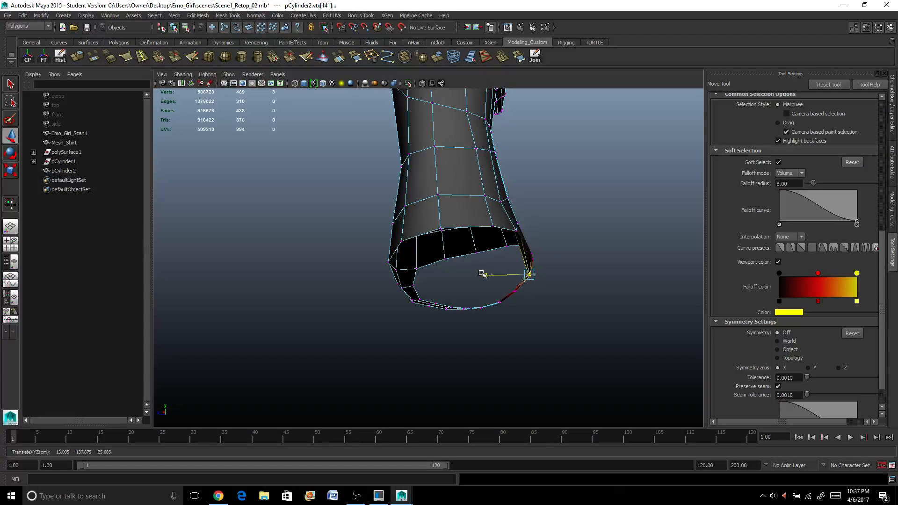
# Step: Return to object mode, select the whole shirt mesh and soften its edges
pyautogui.keyDown('alt'); pyautogui.moveTo(498, 237); pyautogui.dragTo(464, 205); pyautogui.keyUp('alt')
pyautogui.moveTo(463, 205); pyautogui.dragTo(471, 189, button='right')
pyautogui.scroll(-3, 469, 190)
pyautogui.keyDown('alt'); pyautogui.moveTo(419, 216); pyautogui.dragTo(441, 217); pyautogui.keyUp('alt')
pyautogui.click(441, 217)
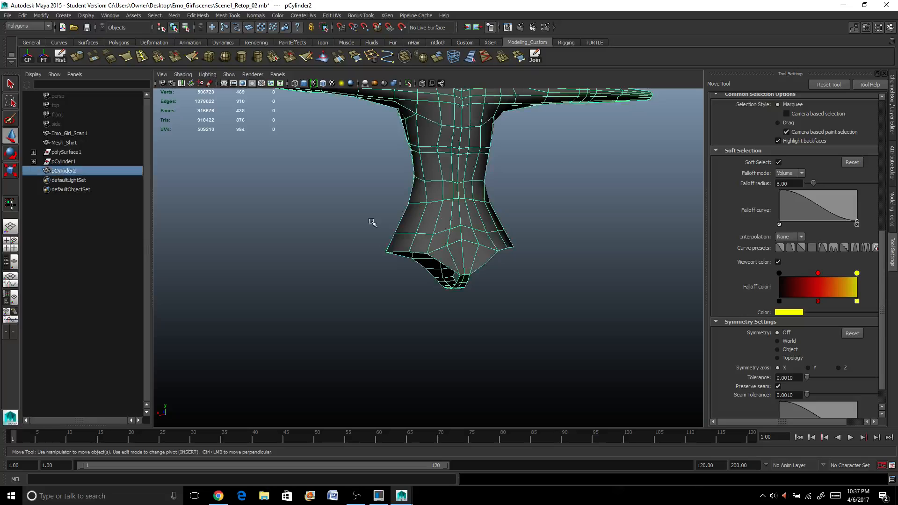
pyautogui.keyDown('alt'); pyautogui.moveTo(447, 208); pyautogui.dragTo(433, 241, button='middle'); pyautogui.keyUp('alt')
pyautogui.click(256, 16)
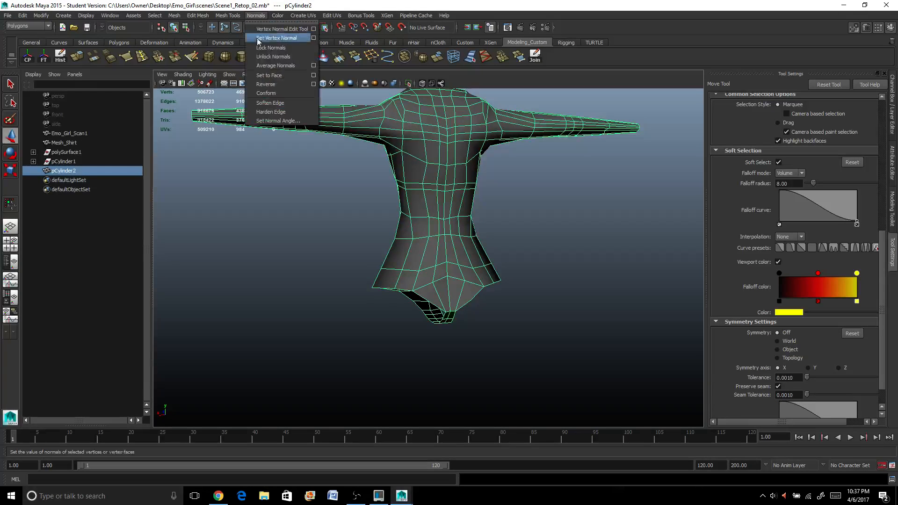
pyautogui.click(262, 97)
pyautogui.click(315, 200)
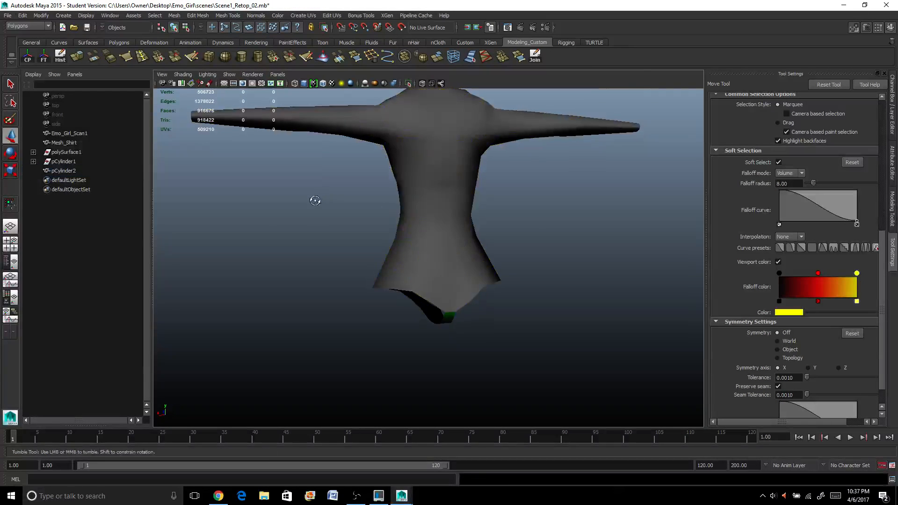
# Step: Examine the shirt's smoothed shading from the front and the sleeve's topology from several angles
pyautogui.keyDown('alt'); pyautogui.moveTo(315, 201); pyautogui.dragTo(506, 206); pyautogui.keyUp('alt')
pyautogui.moveTo(455, 192); pyautogui.dragTo(487, 182, button='right')
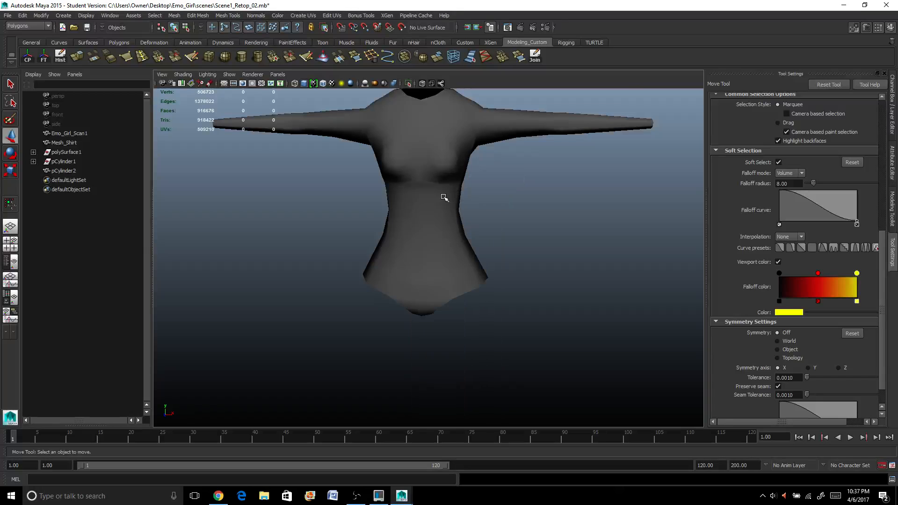
pyautogui.scroll(-3, 444, 193)
pyautogui.moveTo(444, 193)
pyautogui.keyDown('alt'); pyautogui.mouseDown()
pyautogui.moveTo(435, 182)
pyautogui.moveTo(421, 184)
pyautogui.moveTo(462, 180)
pyautogui.moveTo(434, 185)
pyautogui.mouseUp(); pyautogui.keyUp('alt')
pyautogui.keyDown('alt'); pyautogui.moveTo(377, 238); pyautogui.dragTo(388, 257); pyautogui.keyUp('alt')
pyautogui.keyDown('alt'); pyautogui.moveTo(387, 246); pyautogui.dragTo(254, 340, button='middle'); pyautogui.keyUp('alt')
pyautogui.scroll(6, 313, 321)
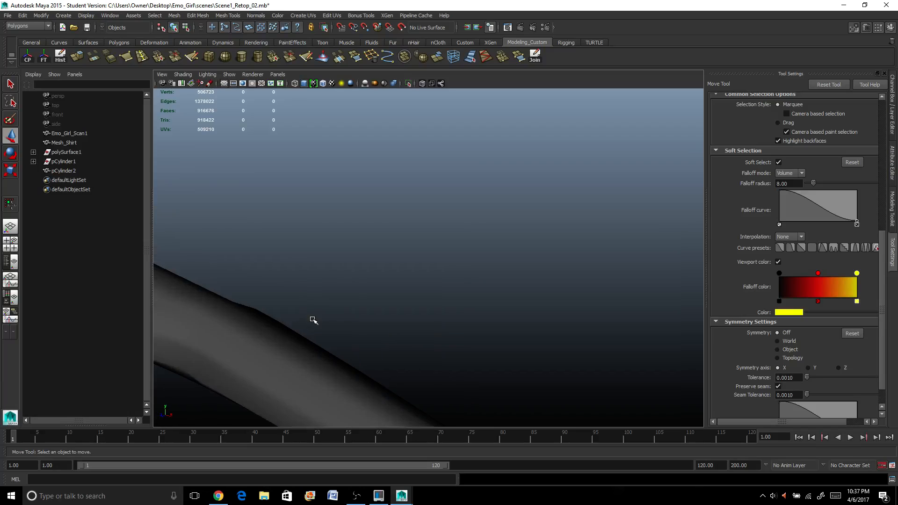
pyautogui.scroll(-3, 312, 309)
pyautogui.scroll(-3, 312, 309)
pyautogui.click(340, 291)
pyautogui.scroll(3, 371, 287)
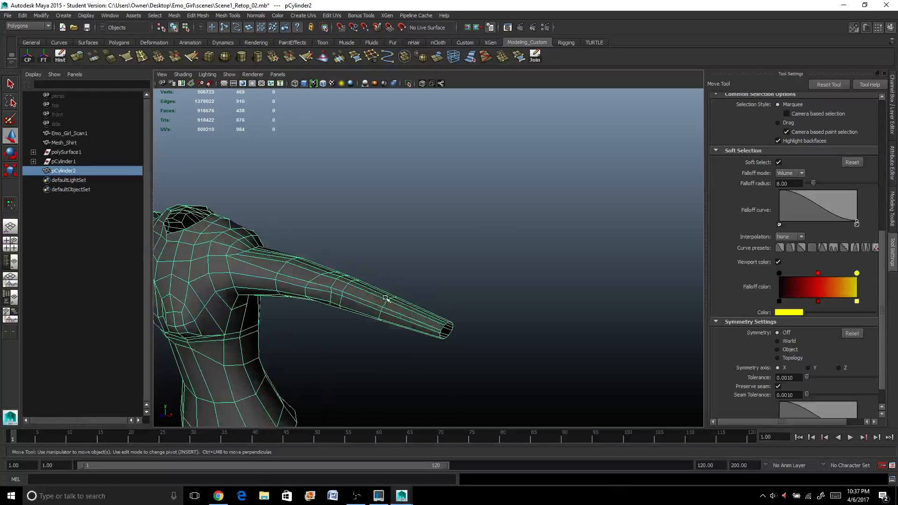
pyautogui.keyDown('alt'); pyautogui.moveTo(387, 298); pyautogui.dragTo(410, 241, button='middle'); pyautogui.keyUp('alt')
pyautogui.keyDown('alt'); pyautogui.moveTo(411, 241); pyautogui.dragTo(463, 252); pyautogui.keyUp('alt')
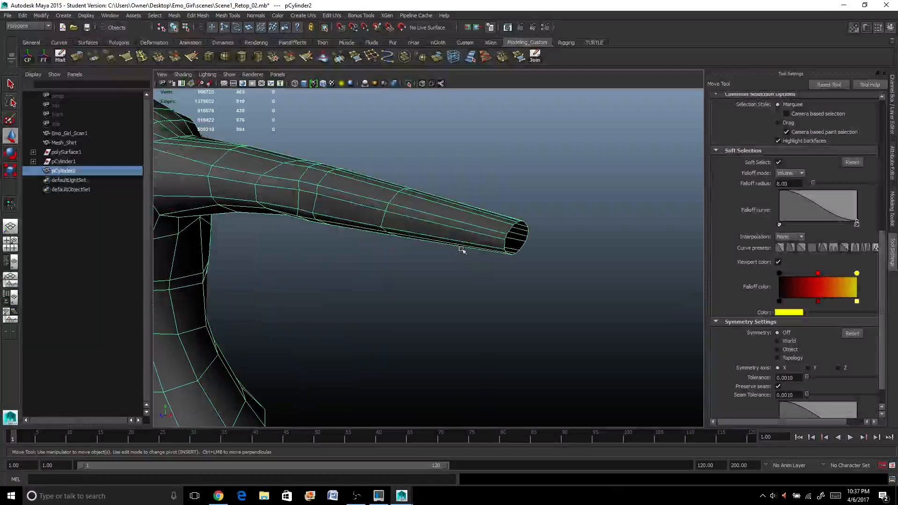
pyautogui.keyDown('alt'); pyautogui.moveTo(372, 238); pyautogui.dragTo(435, 200); pyautogui.keyUp('alt')
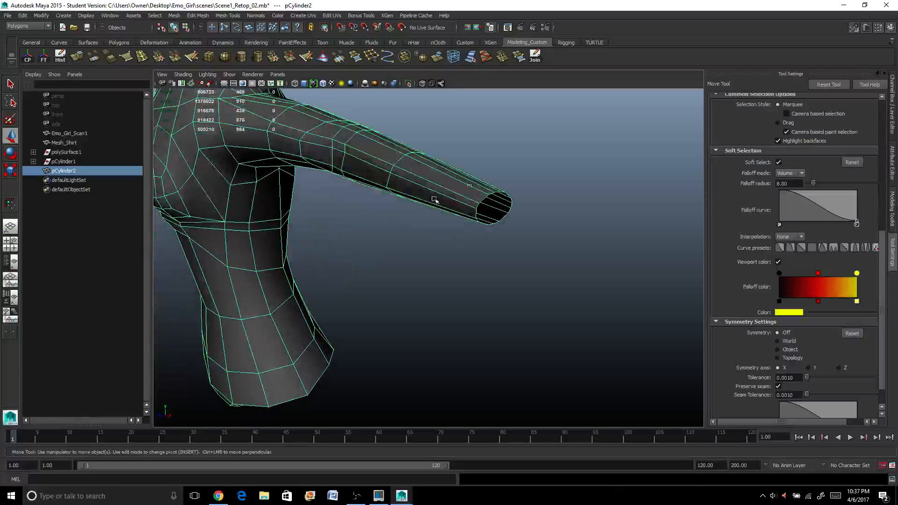
# Step: Switch the shirt mesh to edge selection and turn off Soft Select
pyautogui.moveTo(472, 197); pyautogui.dragTo(466, 184, button='right')
pyautogui.scroll(2, 466, 184)
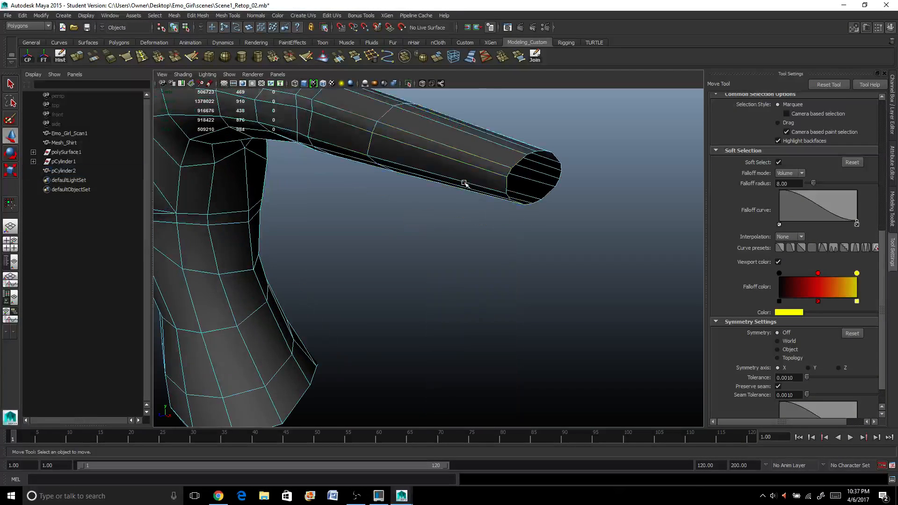
pyautogui.click(779, 162)
pyautogui.keyDown('alt'); pyautogui.moveTo(613, 195); pyautogui.dragTo(537, 214); pyautogui.keyUp('alt')
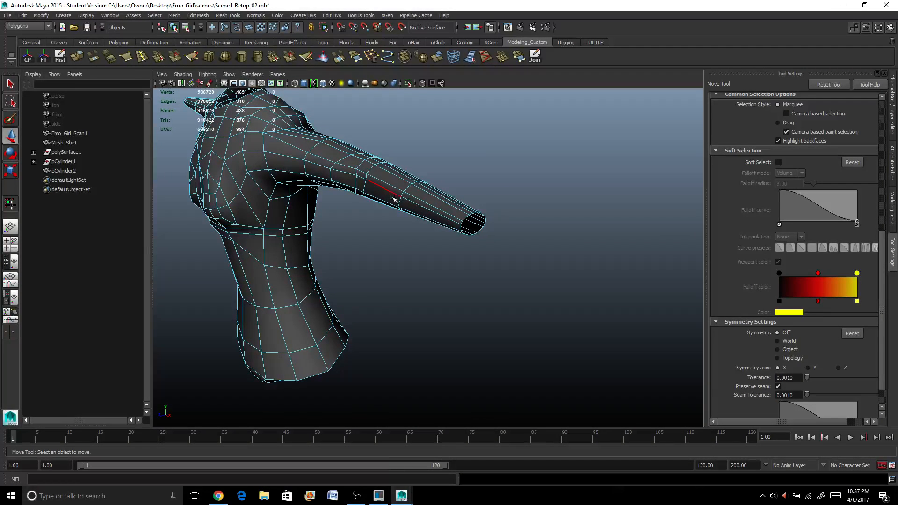
pyautogui.keyDown('alt'); pyautogui.moveTo(395, 196); pyautogui.dragTo(423, 259); pyautogui.keyUp('alt')
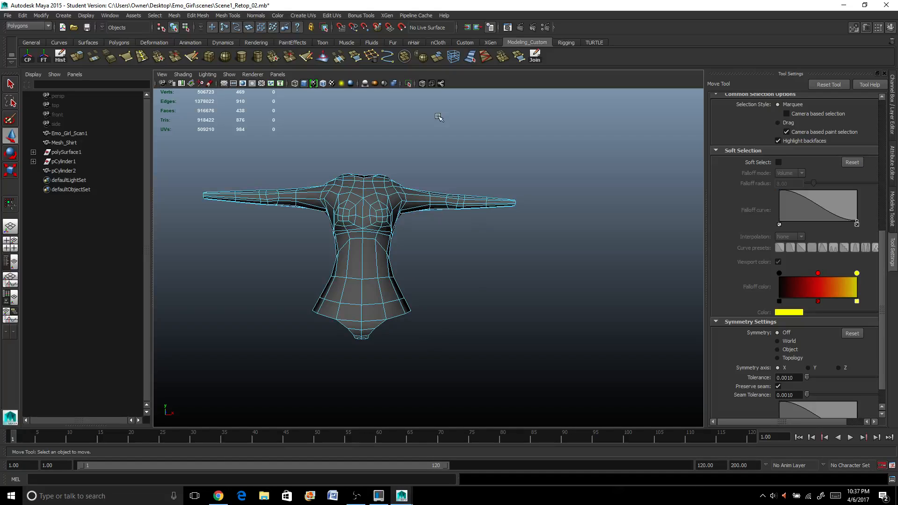
# Step: Show the Scan layer to display the full character scan together with the shirt mesh
pyautogui.click(407, 83)
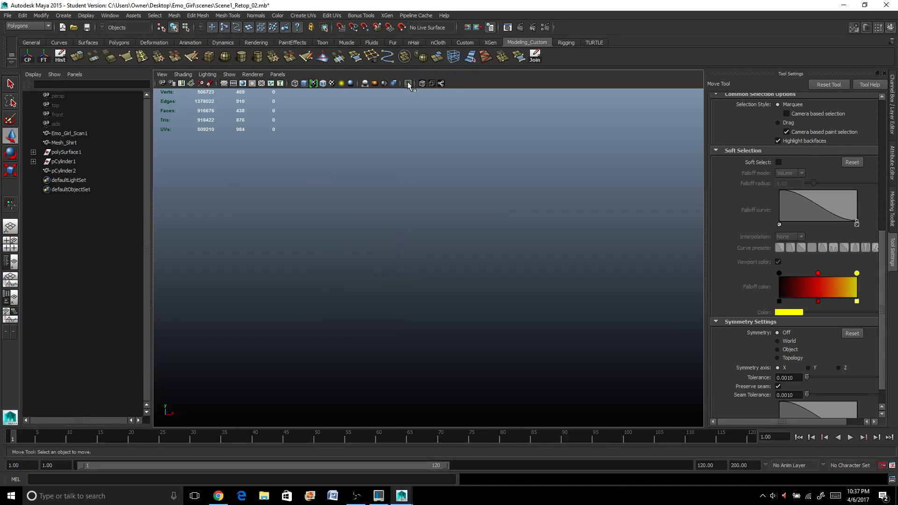
pyautogui.click(408, 84)
pyautogui.click(892, 105)
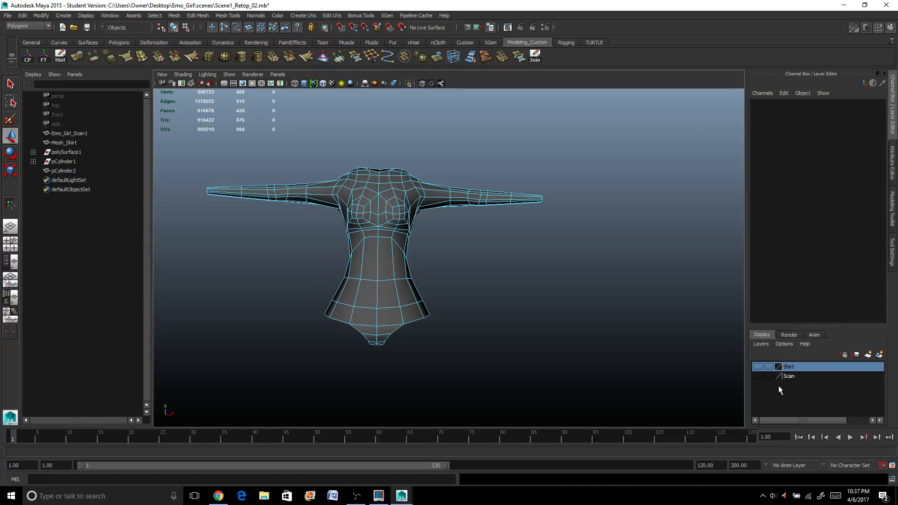
pyautogui.click(757, 376)
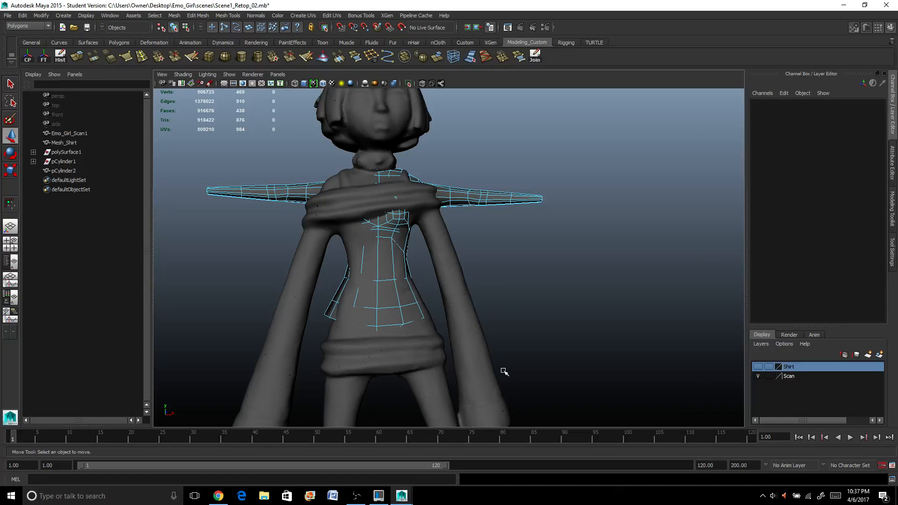
pyautogui.scroll(-3, 504, 371)
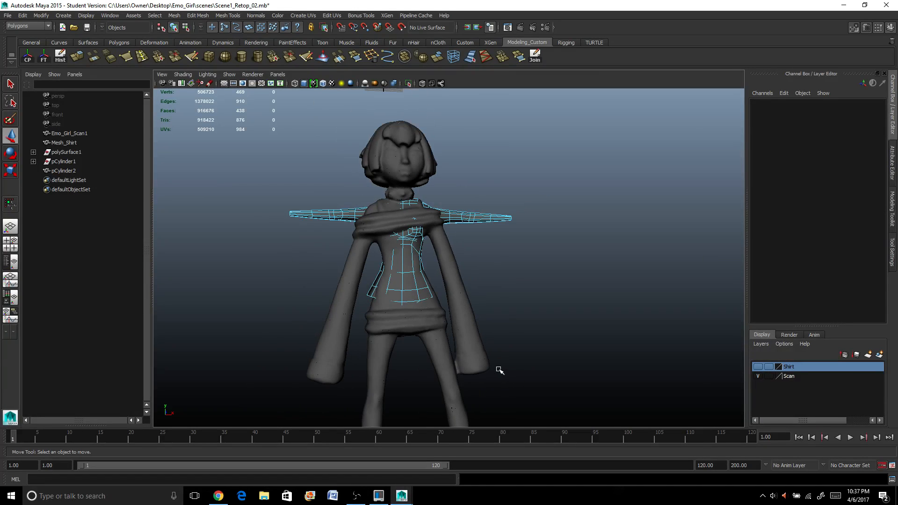
pyautogui.moveTo(500, 370)
pyautogui.keyDown('alt'); pyautogui.mouseDown()
pyautogui.moveTo(457, 377)
pyautogui.moveTo(495, 370)
pyautogui.moveTo(492, 378)
pyautogui.mouseUp(); pyautogui.keyUp('alt')
pyautogui.scroll(3, 487, 374)
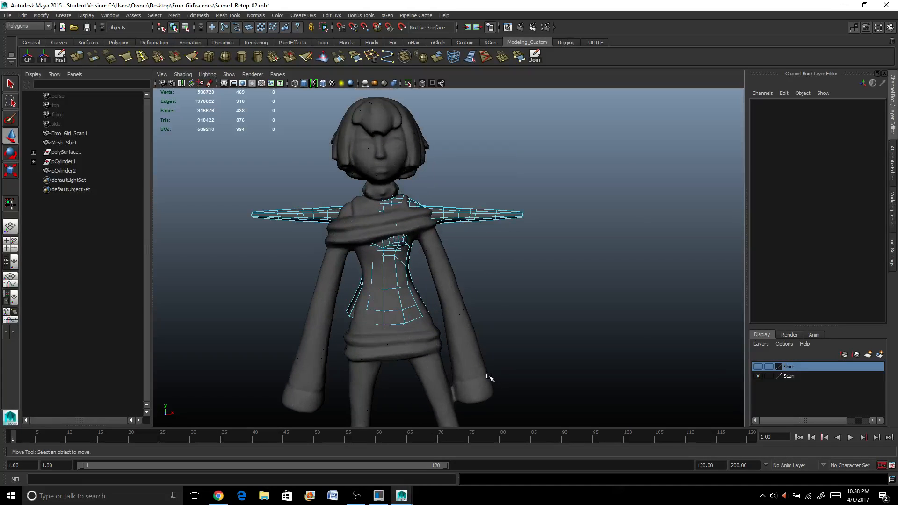
pyautogui.keyDown('alt'); pyautogui.moveTo(470, 361); pyautogui.dragTo(480, 302, button='middle'); pyautogui.keyUp('alt')
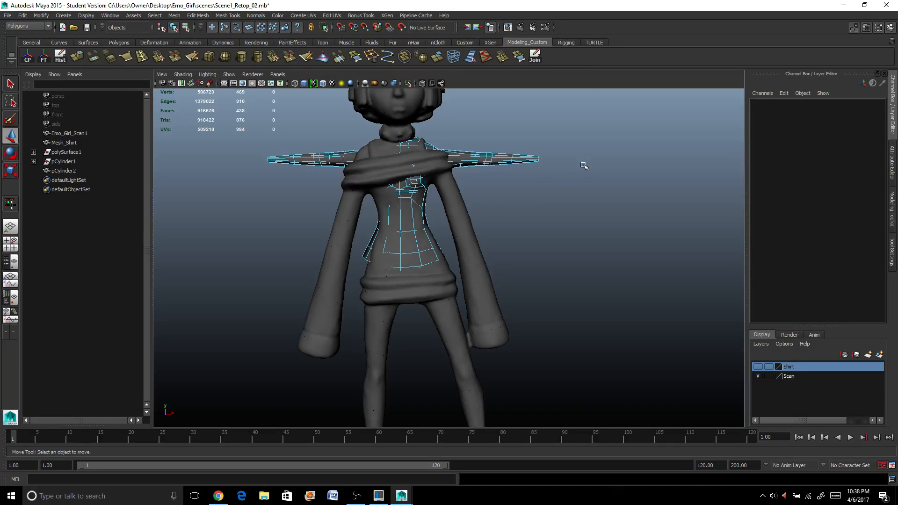
pyautogui.scroll(-4, 542, 190)
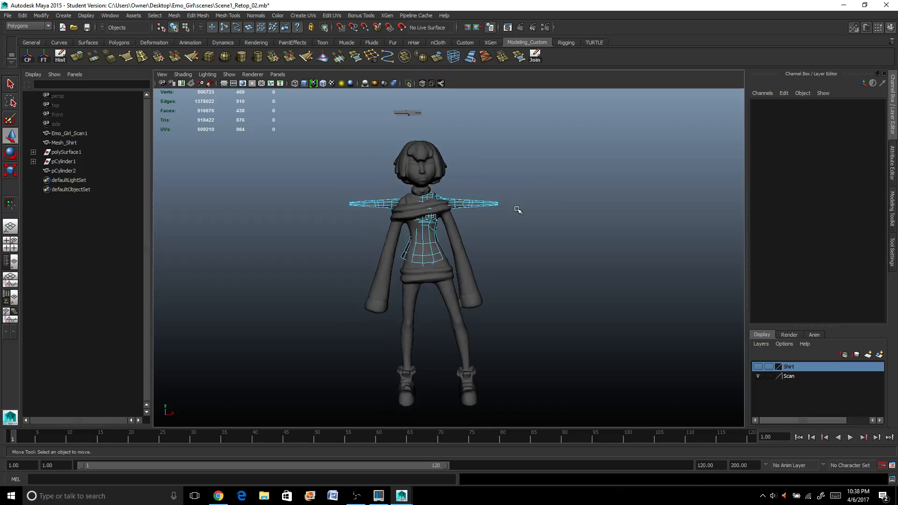
pyautogui.scroll(2, 518, 210)
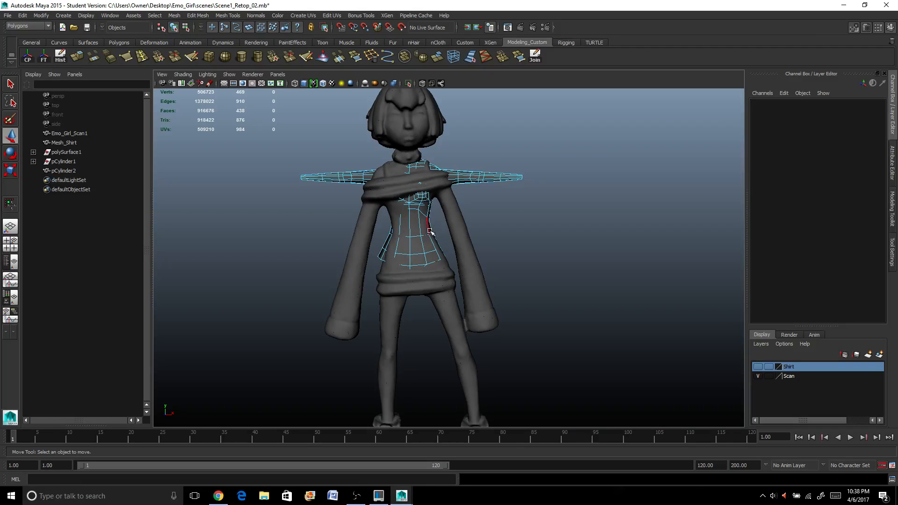
# Step: Make the character scan the live surface and activate Quad Draw, with the hips and legs framed
pyautogui.click(451, 227)
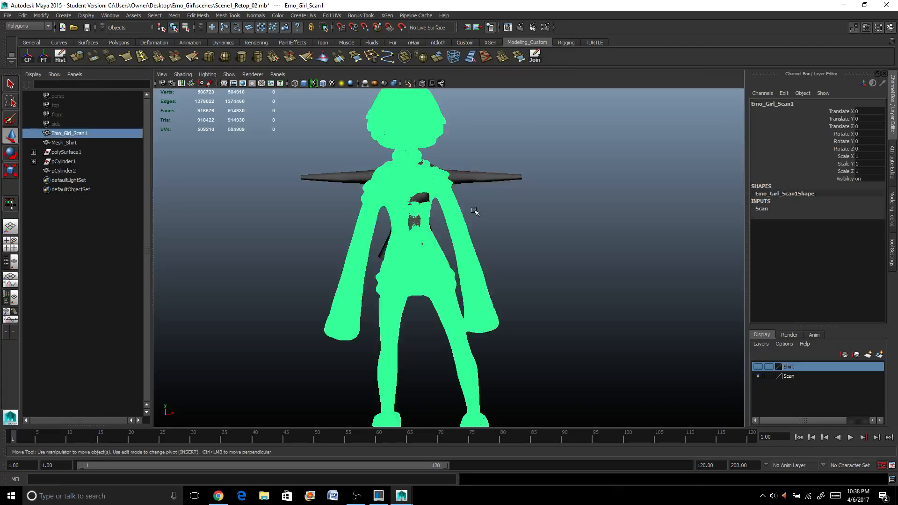
pyautogui.click(401, 27)
pyautogui.click(892, 208)
pyautogui.click(855, 351)
pyautogui.scroll(5, 561, 327)
pyautogui.keyDown('alt'); pyautogui.moveTo(562, 355); pyautogui.dragTo(608, 234, button='middle'); pyautogui.keyUp('alt')
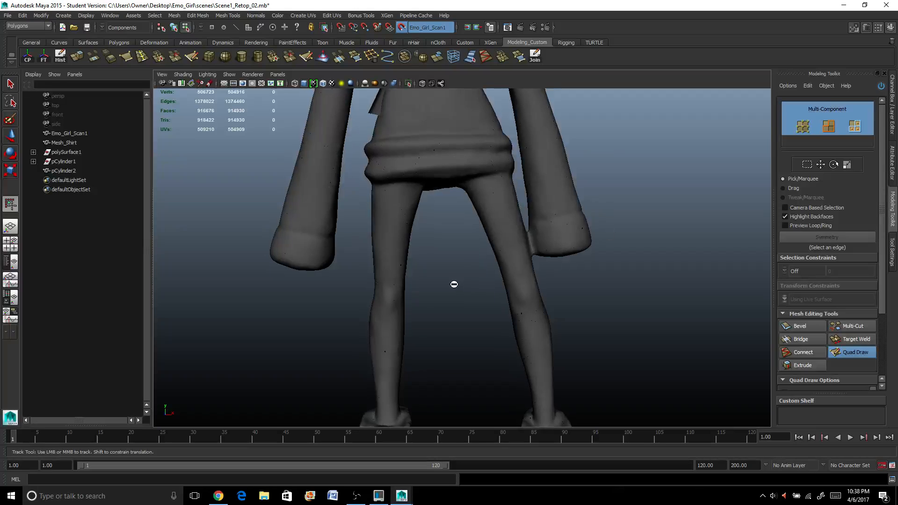
# Step: Place Quad Draw points around the top of the character's right thigh below the shirt hem and fill the first front quad
pyautogui.scroll(-3, 452, 285)
pyautogui.keyDown('alt'); pyautogui.moveTo(412, 265); pyautogui.dragTo(467, 204); pyautogui.keyUp('alt')
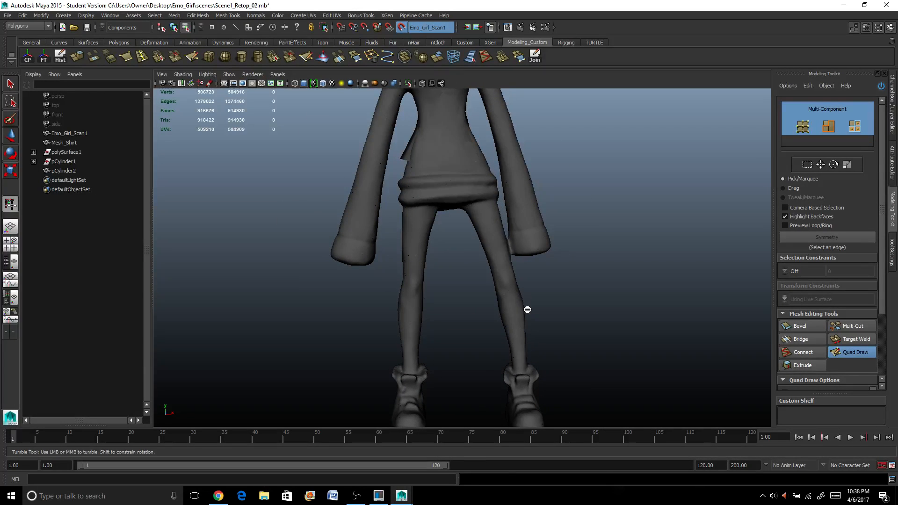
pyautogui.scroll(2, 435, 278)
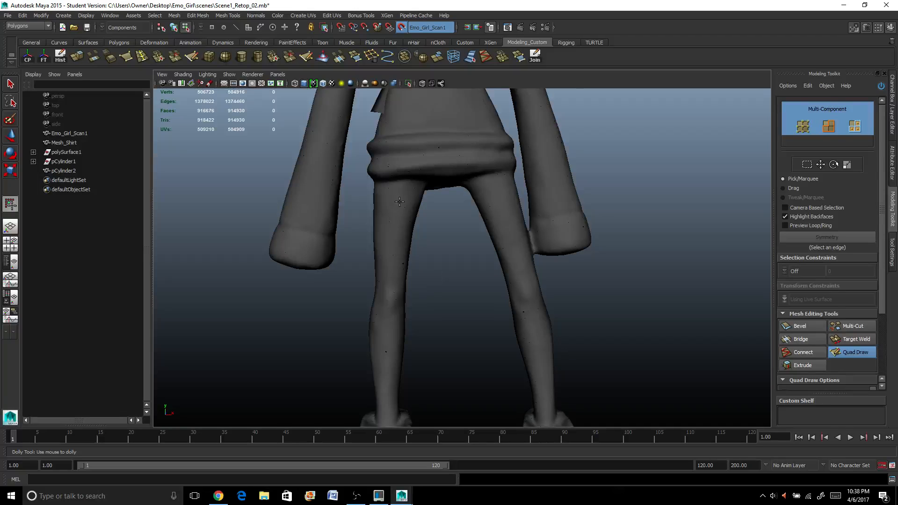
pyautogui.scroll(4, 399, 202)
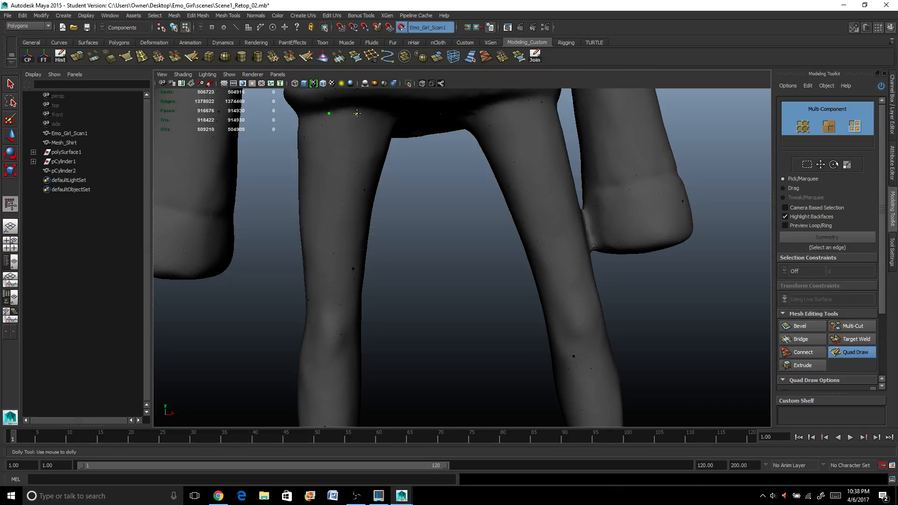
pyautogui.moveTo(379, 116)
pyautogui.keyDown('alt'); pyautogui.mouseDown()
pyautogui.moveTo(531, 181)
pyautogui.moveTo(448, 186)
pyautogui.moveTo(448, 170)
pyautogui.mouseUp(); pyautogui.keyUp('alt')
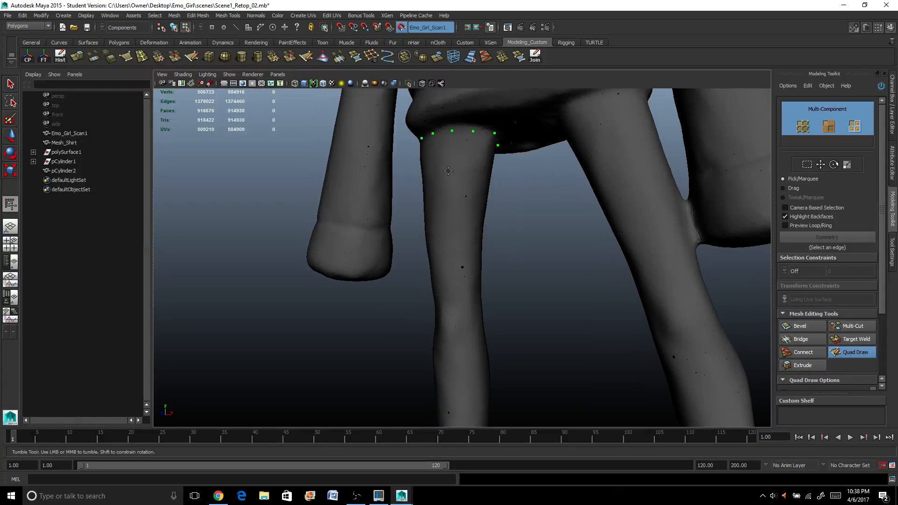
pyautogui.click(472, 170)
pyautogui.keyDown('shift'); pyautogui.click(464, 150); pyautogui.keyUp('shift')
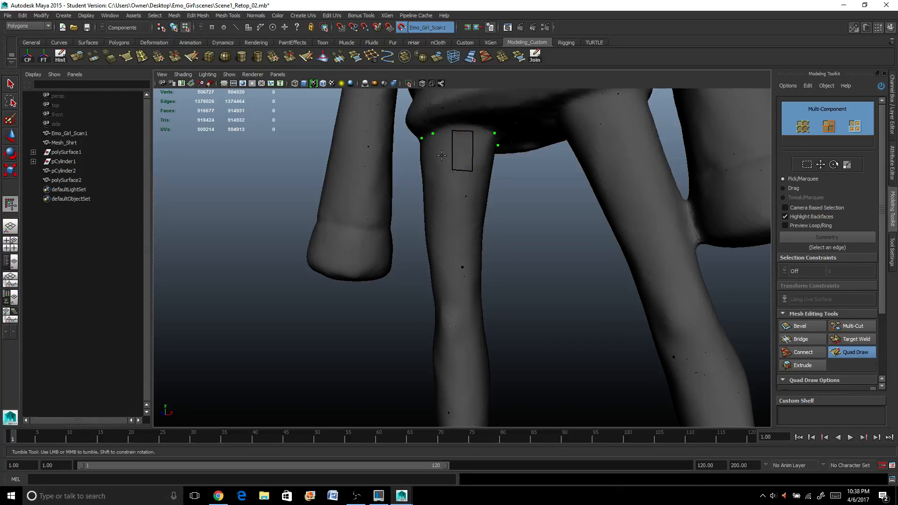
# Step: Extend the top band of quads around the outer side and back of the right thigh
pyautogui.keyDown('alt'); pyautogui.moveTo(440, 162); pyautogui.dragTo(487, 159); pyautogui.keyUp('alt')
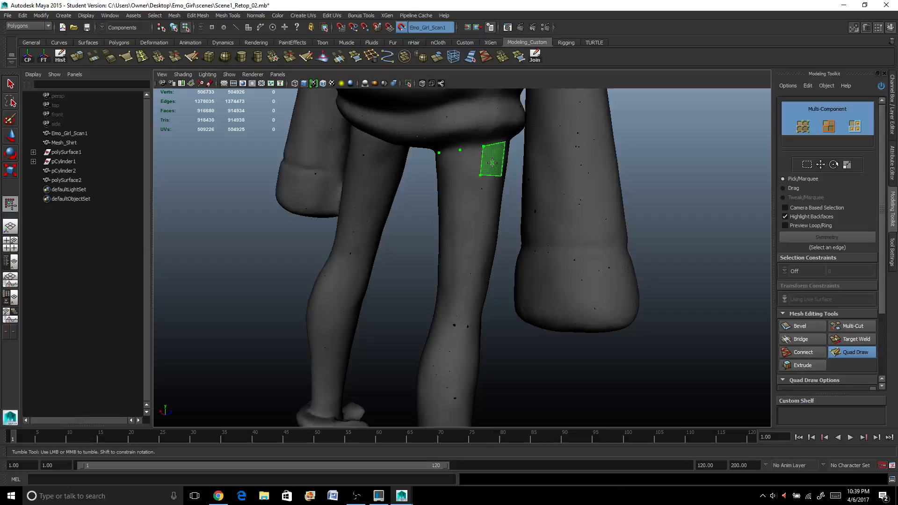
pyautogui.keyDown('alt'); pyautogui.moveTo(442, 178); pyautogui.dragTo(492, 168); pyautogui.keyUp('alt')
pyautogui.keyDown('shift'); pyautogui.click(468, 167); pyautogui.keyUp('shift')
pyautogui.keyDown('shift'); pyautogui.click(469, 167); pyautogui.keyUp('shift')
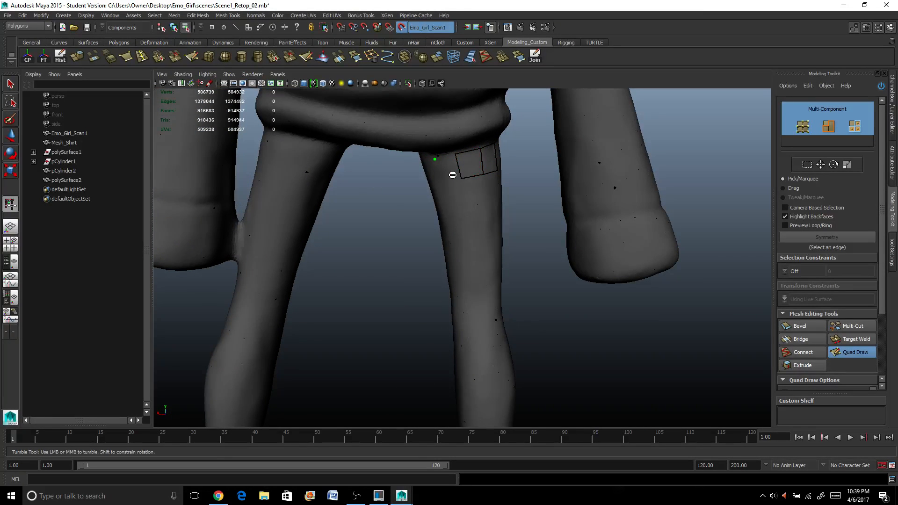
pyautogui.moveTo(448, 182)
pyautogui.keyDown('alt'); pyautogui.mouseDown()
pyautogui.moveTo(502, 180)
pyautogui.moveTo(505, 168)
pyautogui.moveTo(419, 173)
pyautogui.moveTo(432, 175)
pyautogui.mouseUp(); pyautogui.keyUp('alt')
pyautogui.click(428, 179)
pyautogui.click(456, 181)
pyautogui.keyDown('shift'); pyautogui.click(453, 152); pyautogui.keyUp('shift')
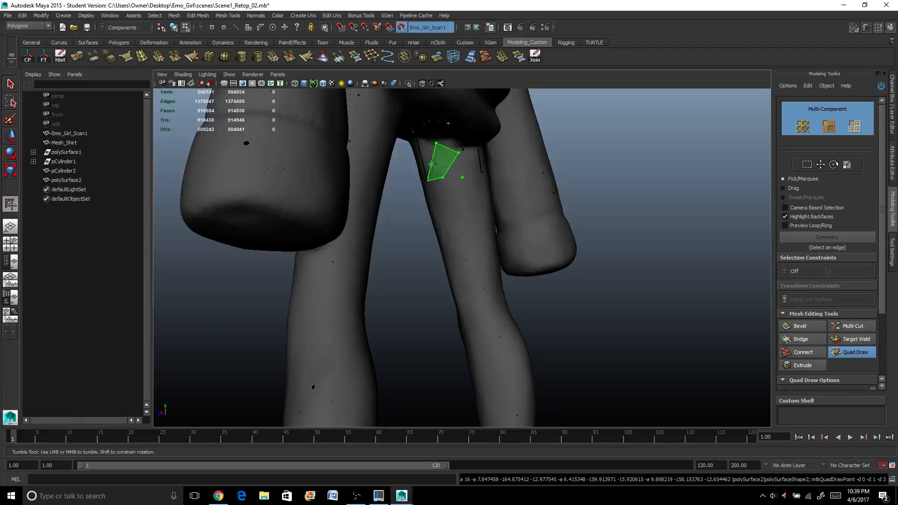
# Step: Fill the inner-thigh gap with quads to close the band around the top of the right leg
pyautogui.keyDown('shift'); pyautogui.click(432, 156); pyautogui.keyUp('shift')
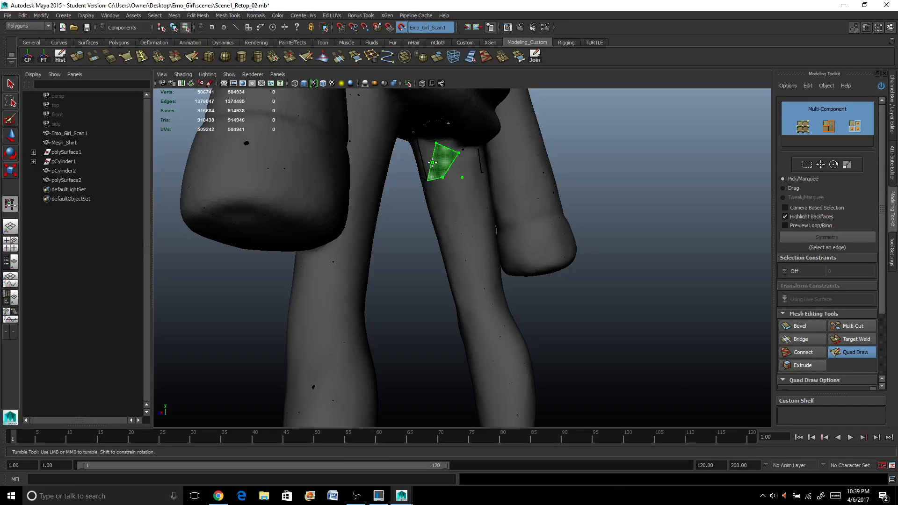
pyautogui.keyDown('shift'); pyautogui.click(447, 165); pyautogui.keyUp('shift')
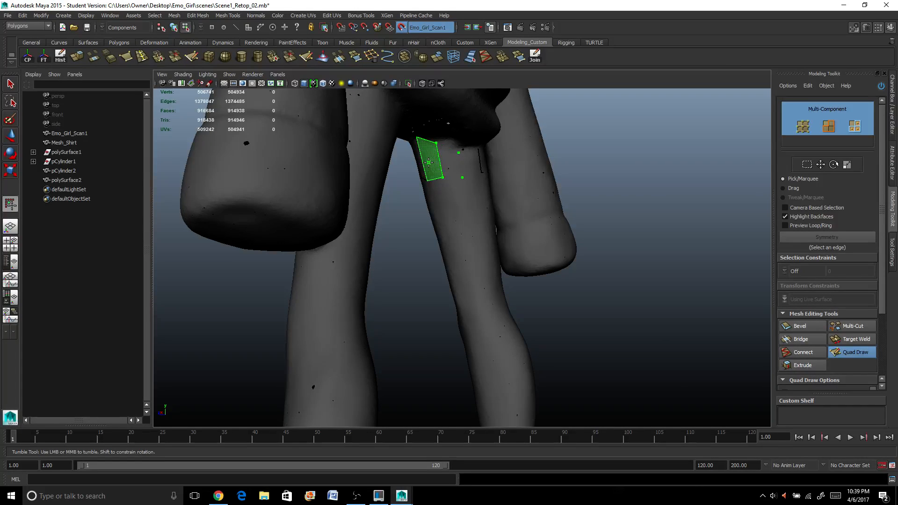
pyautogui.keyDown('shift'); pyautogui.click(452, 171); pyautogui.keyUp('shift')
pyautogui.keyDown('alt'); pyautogui.moveTo(451, 171); pyautogui.dragTo(471, 265, button='right'); pyautogui.keyUp('alt')
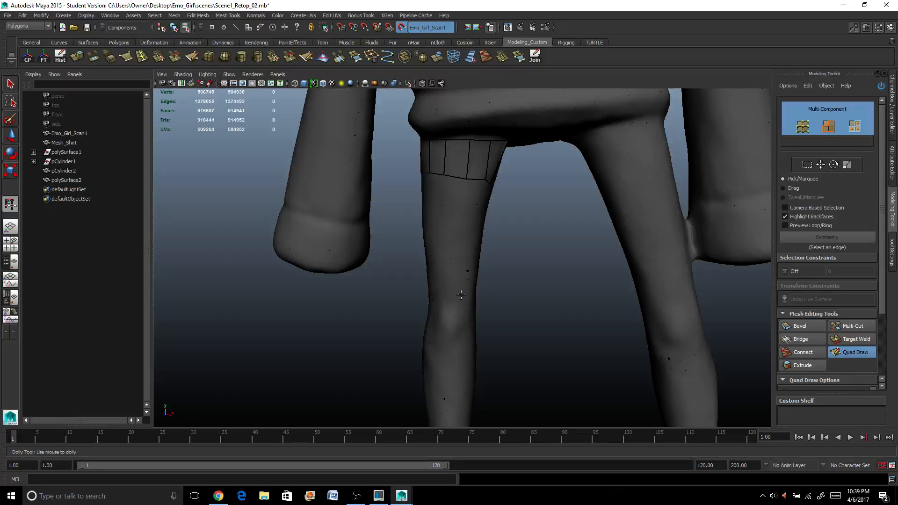
# Step: Draw a two-quad column down the front of the right thigh from the top band to just above the knee
pyautogui.scroll(2, 444, 286)
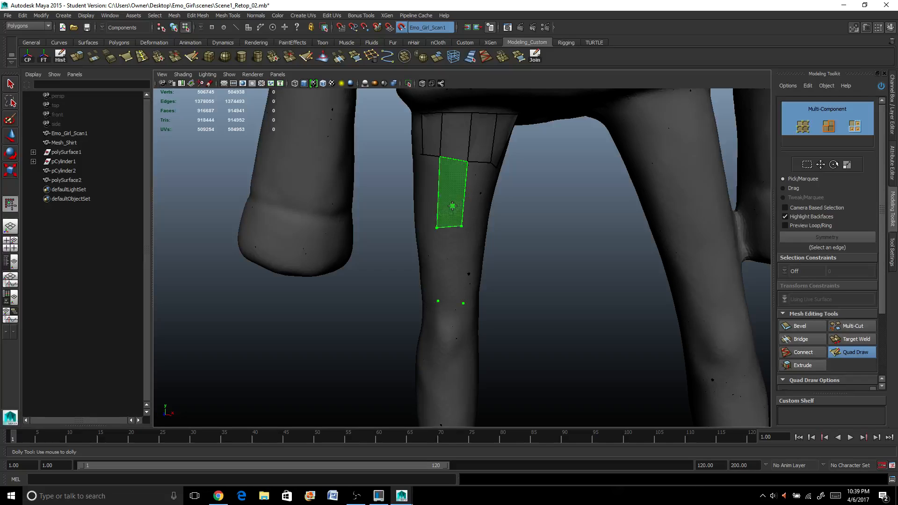
pyautogui.keyDown('shift'); pyautogui.click(461, 225); pyautogui.keyUp('shift')
pyautogui.keyDown('shift'); pyautogui.click(448, 262); pyautogui.keyUp('shift')
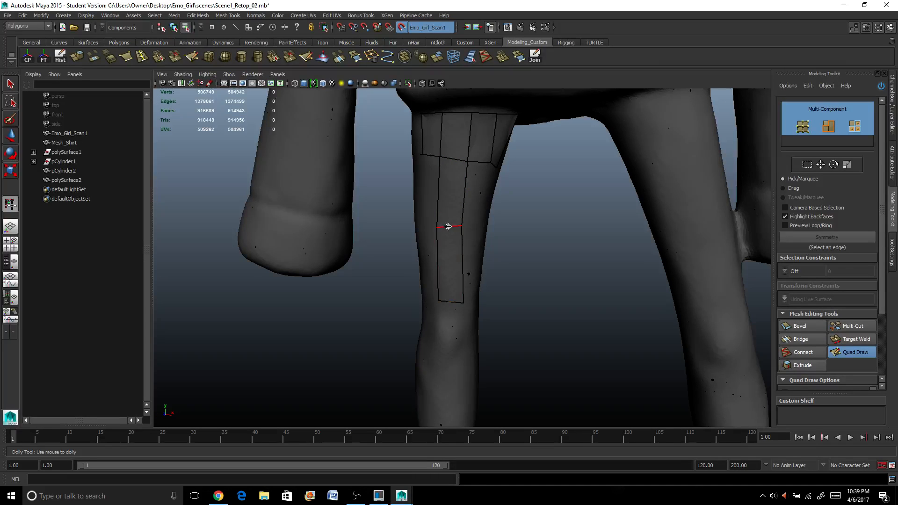
pyautogui.moveTo(447, 227); pyautogui.dragTo(423, 286)
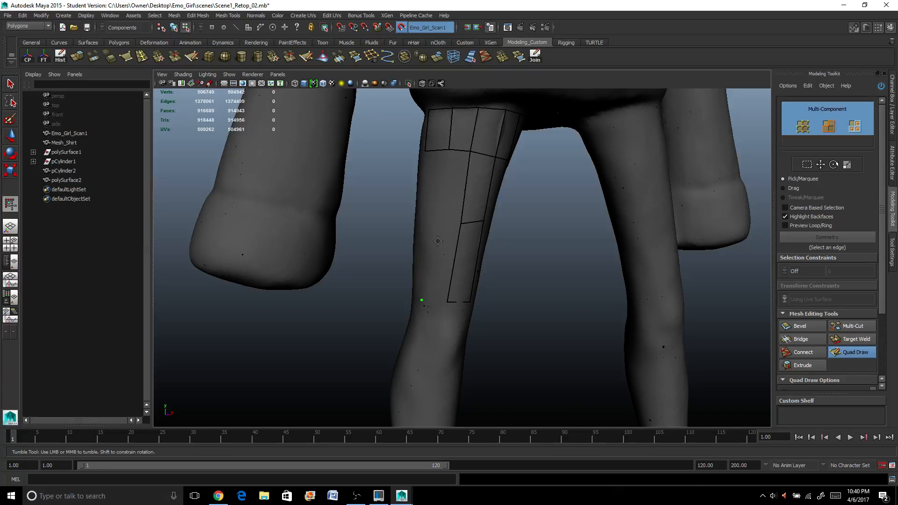
# Step: Add two more two-quad columns from the front of the right thigh toward its outer side
pyautogui.click(435, 221)
pyautogui.keyDown('shift'); pyautogui.click(447, 200); pyautogui.keyUp('shift')
pyautogui.keyDown('shift'); pyautogui.click(435, 285); pyautogui.keyUp('shift')
pyautogui.moveTo(435, 286)
pyautogui.keyDown('alt'); pyautogui.mouseDown()
pyautogui.moveTo(449, 293)
pyautogui.moveTo(433, 296)
pyautogui.mouseUp(); pyautogui.keyUp('alt')
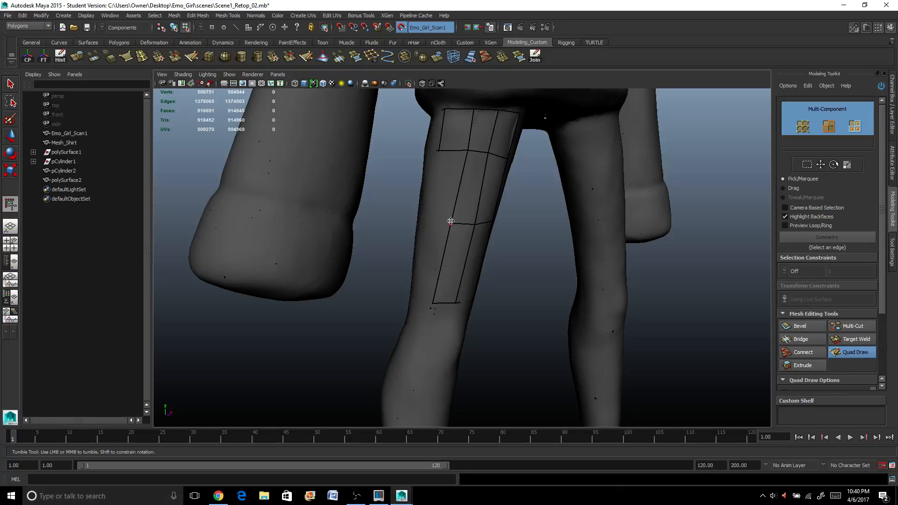
pyautogui.click(425, 222)
pyautogui.keyDown('shift'); pyautogui.click(432, 269); pyautogui.keyUp('shift')
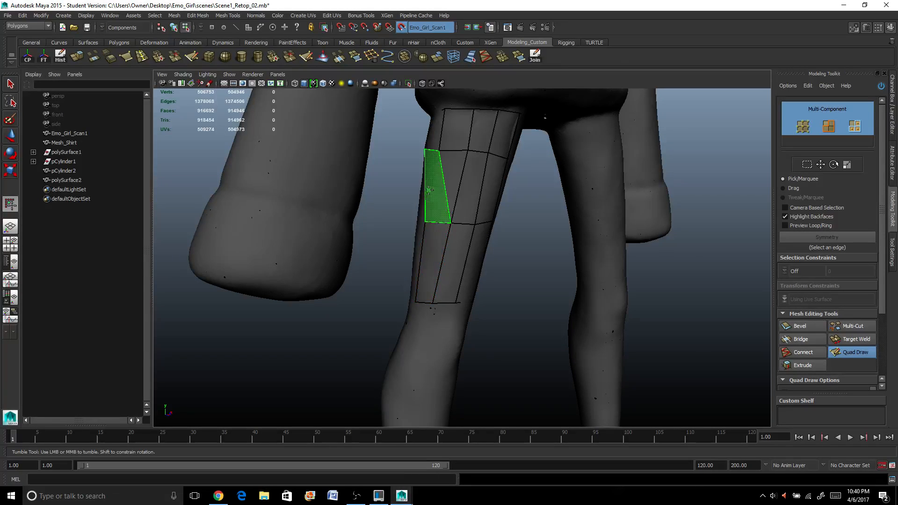
pyautogui.keyDown('shift'); pyautogui.click(438, 187); pyautogui.keyUp('shift')
# Step: Continue the two rows of quads onto the outer back of the right thigh and adjust the new column's lower corner vertex
pyautogui.keyDown('alt'); pyautogui.moveTo(440, 190); pyautogui.dragTo(484, 220); pyautogui.keyUp('alt')
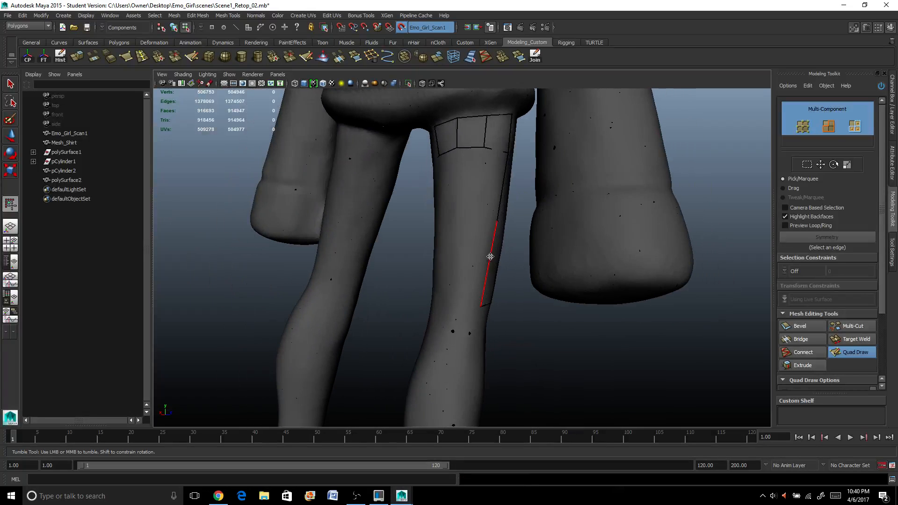
pyautogui.click(472, 221)
pyautogui.click(465, 270)
pyautogui.click(457, 308)
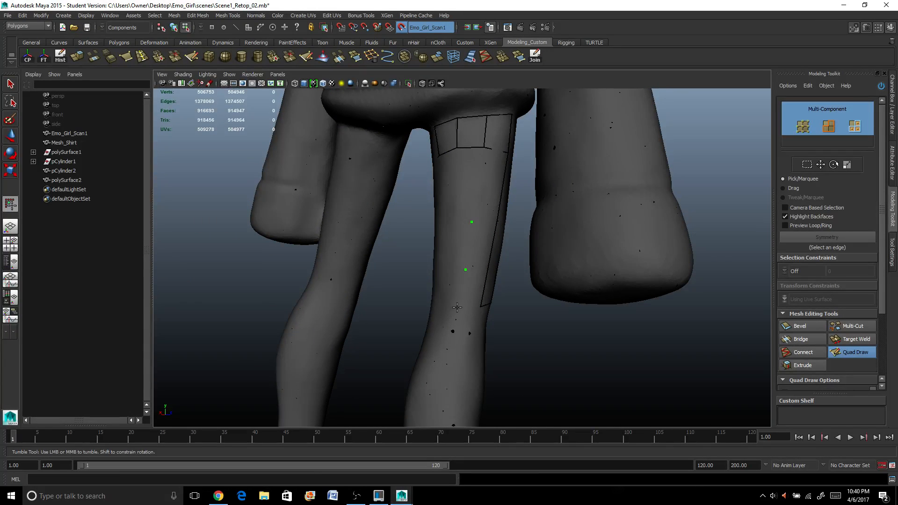
pyautogui.keyDown('shift'); pyautogui.click(475, 287); pyautogui.keyUp('shift')
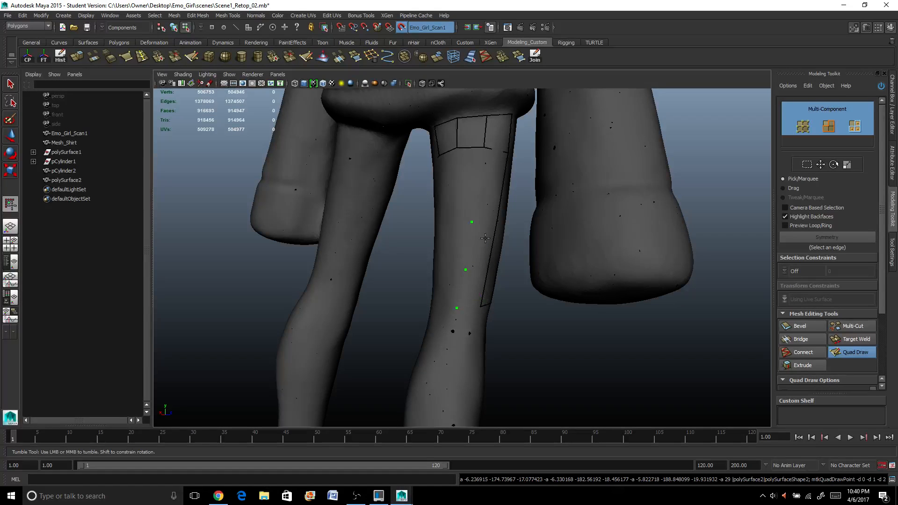
pyautogui.keyDown('shift'); pyautogui.click(488, 192); pyautogui.keyUp('shift')
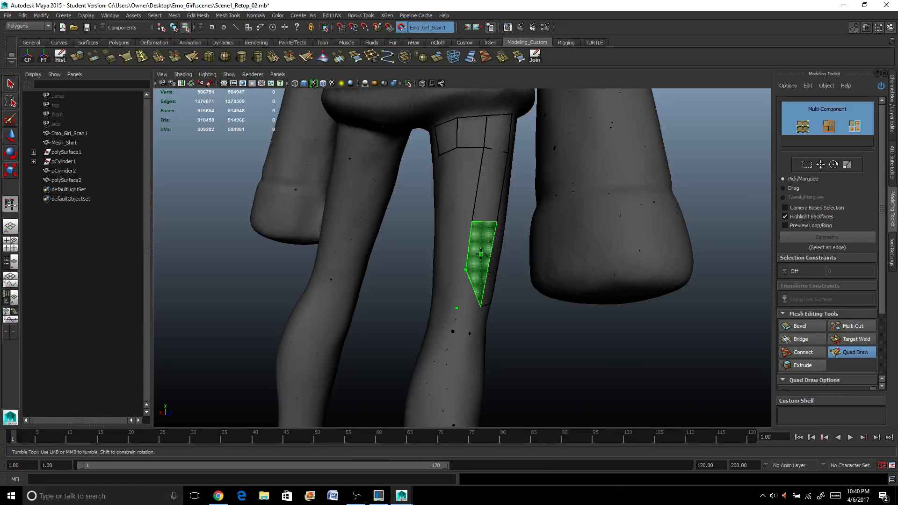
pyautogui.moveTo(474, 270)
pyautogui.keyDown('alt'); pyautogui.mouseDown()
pyautogui.moveTo(496, 261)
pyautogui.moveTo(444, 258)
pyautogui.mouseUp(); pyautogui.keyUp('alt')
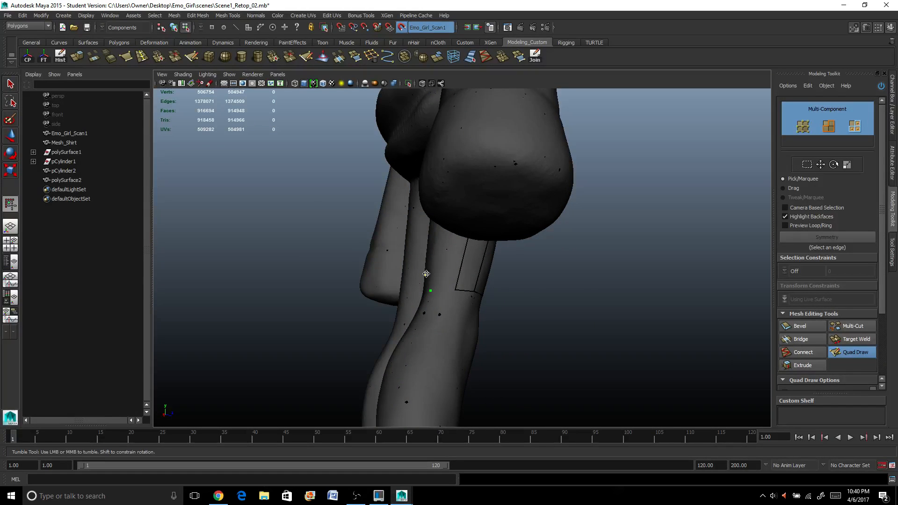
pyautogui.moveTo(428, 292)
pyautogui.keyDown('alt'); pyautogui.mouseDown()
pyautogui.moveTo(451, 295)
pyautogui.moveTo(462, 283)
pyautogui.mouseUp(); pyautogui.keyUp('alt')
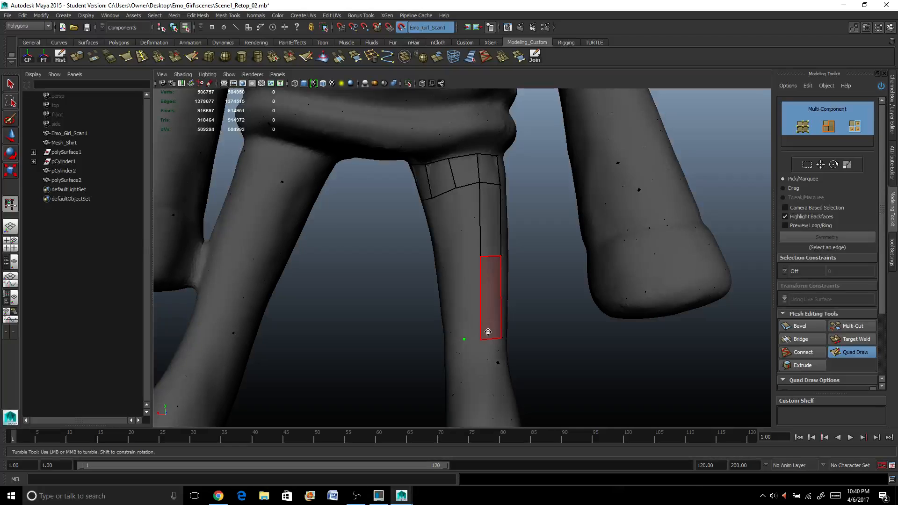
pyautogui.moveTo(481, 339); pyautogui.dragTo(489, 337)
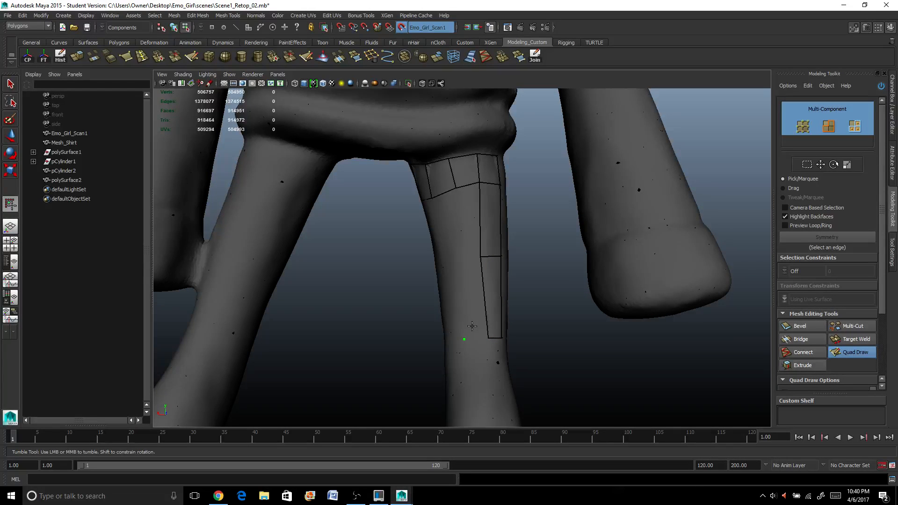
# Step: Fill both rows of quads across the back of the right thigh toward its inner side
pyautogui.click(463, 260)
pyautogui.keyDown('shift'); pyautogui.click(471, 226); pyautogui.keyUp('shift')
pyautogui.keyDown('alt'); pyautogui.moveTo(470, 317); pyautogui.dragTo(487, 231); pyautogui.keyUp('alt')
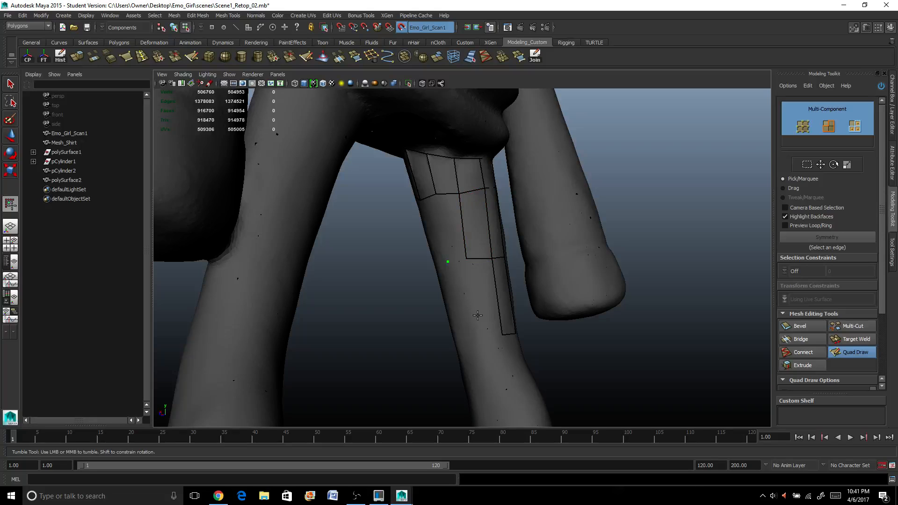
pyautogui.click(478, 333)
pyautogui.keyDown('shift'); pyautogui.click(481, 312); pyautogui.keyUp('shift')
pyautogui.keyDown('shift'); pyautogui.click(467, 320); pyautogui.keyUp('shift')
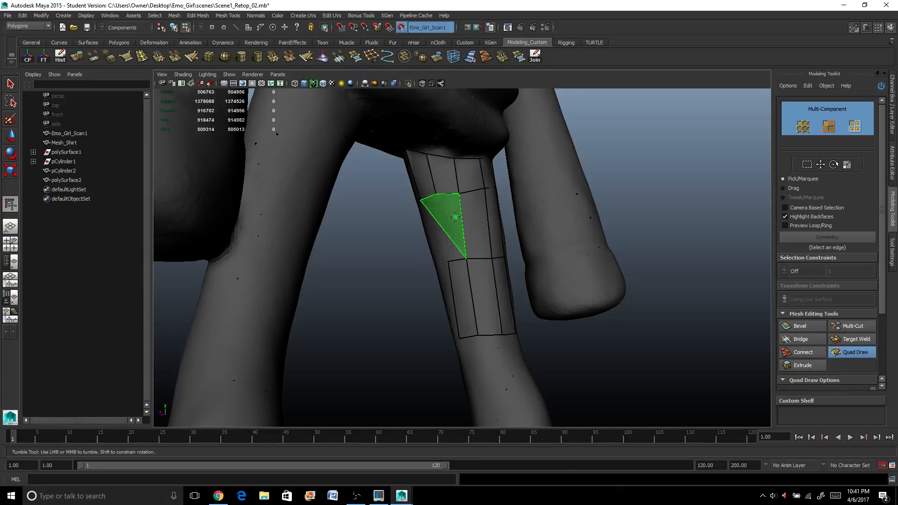
pyautogui.keyDown('shift'); pyautogui.click(456, 227); pyautogui.keyUp('shift')
# Step: Fill the first quad below the top band on the inner right thigh and lower its free corner vertex toward the middle edge row
pyautogui.keyDown('alt'); pyautogui.moveTo(437, 265); pyautogui.dragTo(579, 267); pyautogui.keyUp('alt')
pyautogui.moveTo(461, 335); pyautogui.dragTo(456, 336)
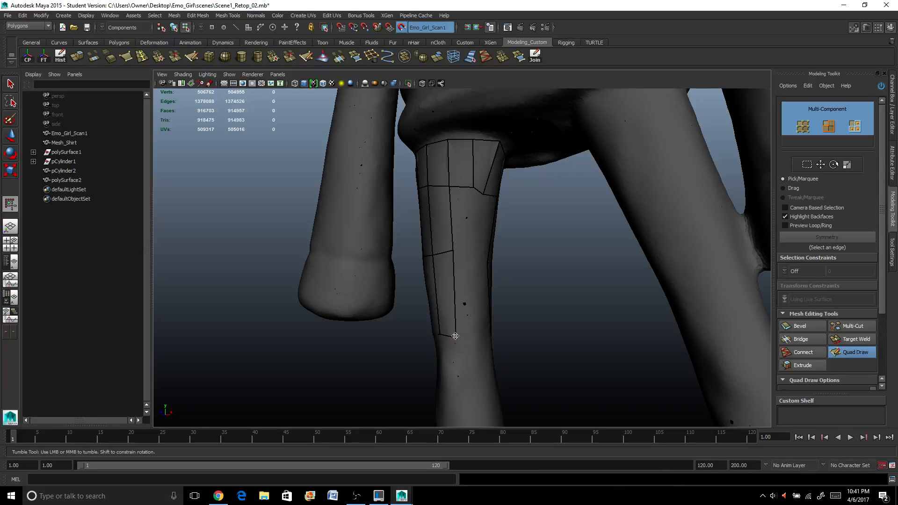
pyautogui.hotkey('ctrl', 'z')
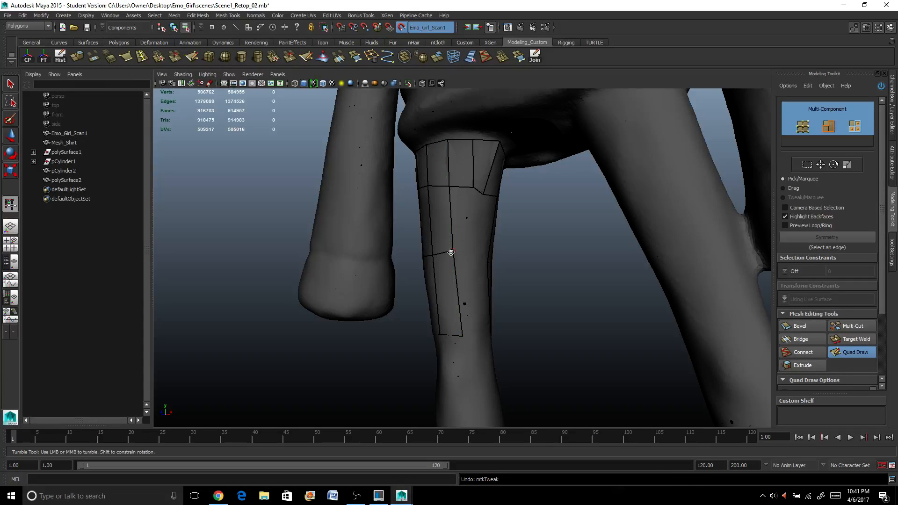
pyautogui.moveTo(451, 251)
pyautogui.mouseDown()
pyautogui.moveTo(461, 233)
pyautogui.moveTo(453, 233)
pyautogui.mouseUp()
pyautogui.click(461, 255)
pyautogui.click(474, 330)
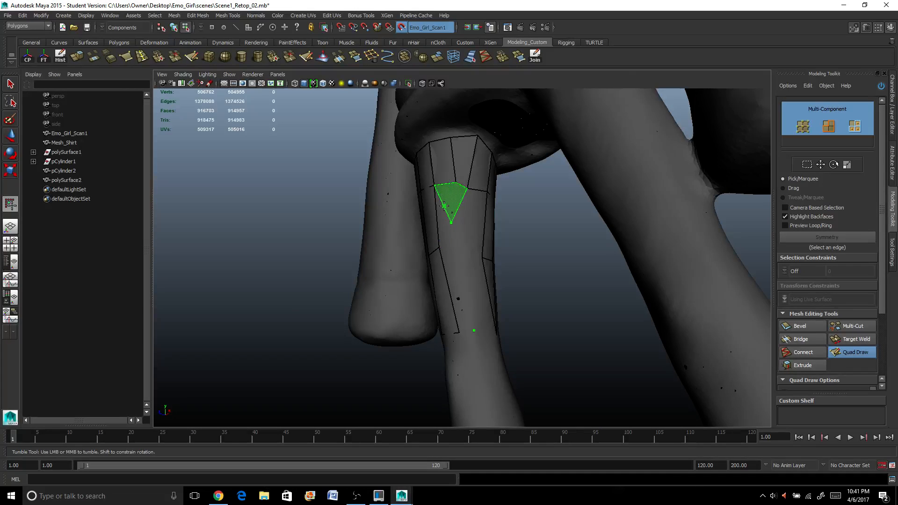
pyautogui.click(450, 222)
pyautogui.keyDown('shift'); pyautogui.click(444, 216); pyautogui.keyUp('shift')
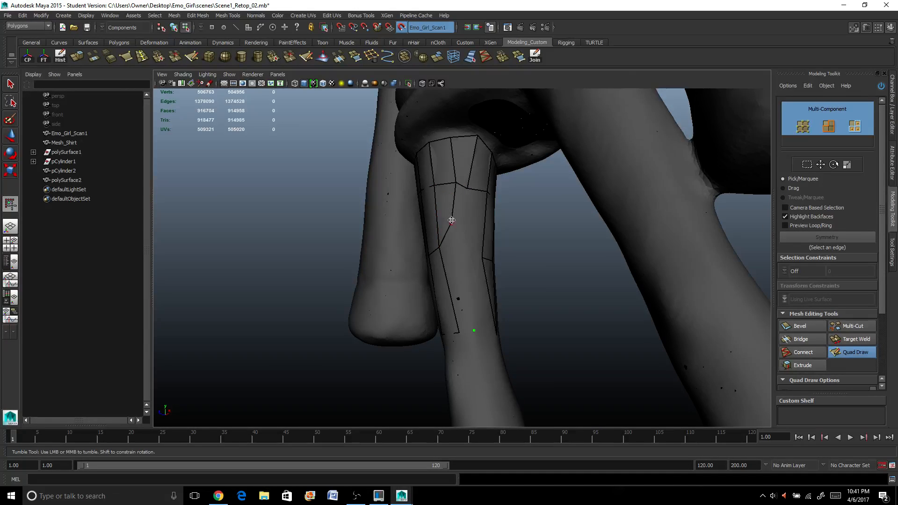
pyautogui.moveTo(452, 223); pyautogui.dragTo(454, 245)
# Step: Close the remaining inner-thigh gap with quads and move the stray lower vertex down in line with the bottom edge above the knee
pyautogui.click(469, 246)
pyautogui.keyDown('shift'); pyautogui.click(463, 219); pyautogui.keyUp('shift')
pyautogui.keyDown('shift'); pyautogui.click(475, 240); pyautogui.keyUp('shift')
pyautogui.scroll(5, 445, 226)
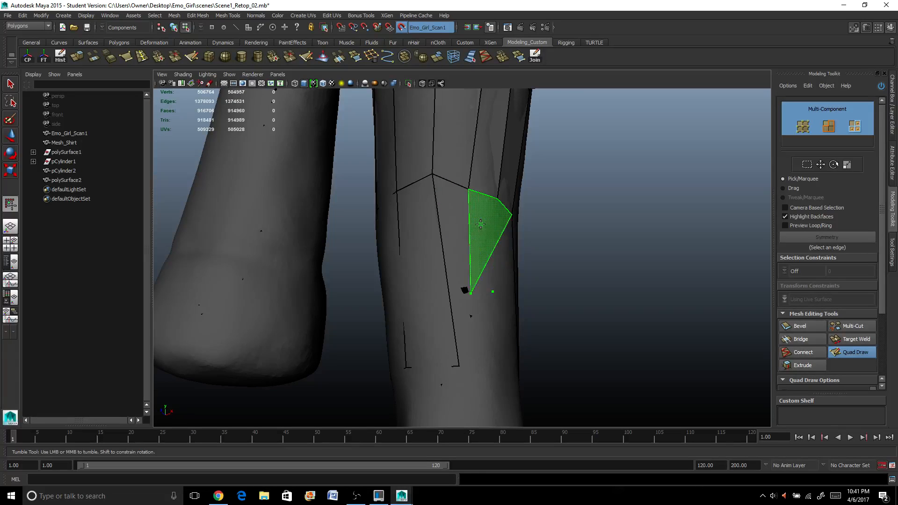
pyautogui.moveTo(469, 188); pyautogui.dragTo(483, 224)
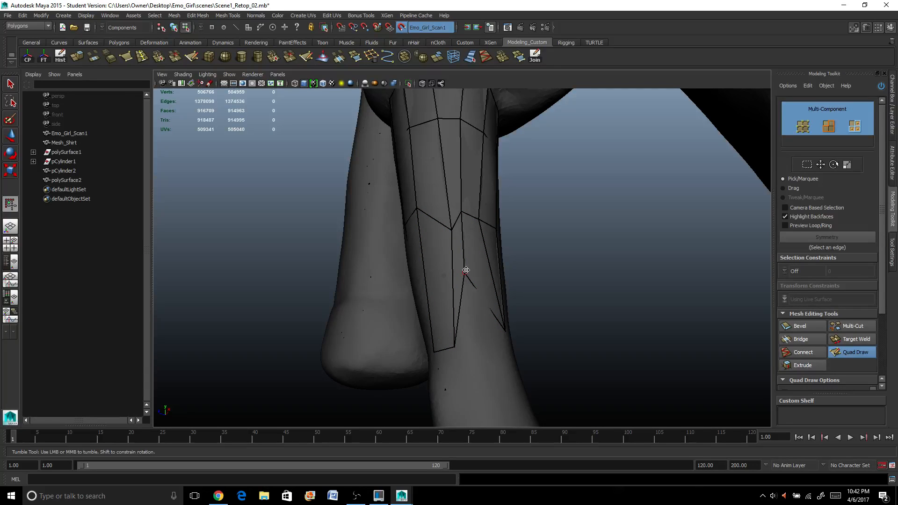
pyautogui.moveTo(466, 269); pyautogui.dragTo(475, 338)
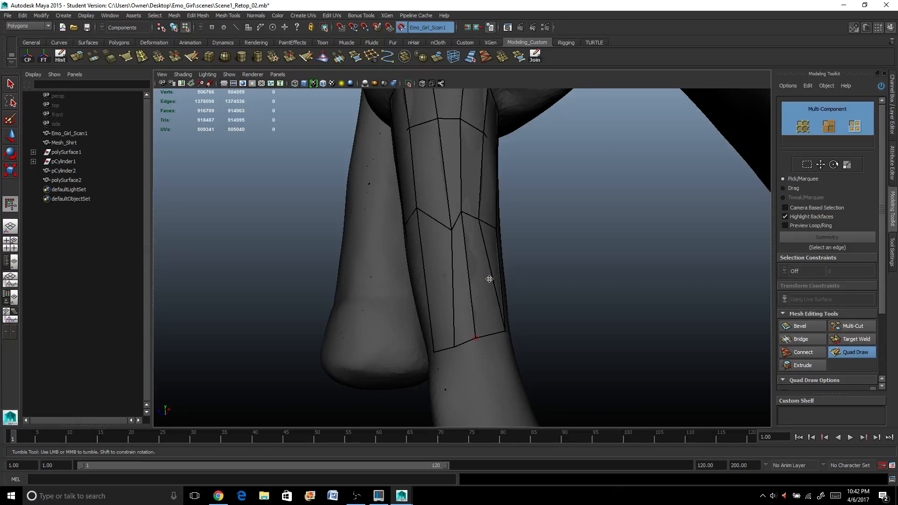
# Step: Tweak the vertices of the middle edge row on the inner right thigh to even out the quad spacing
pyautogui.scroll(-5, 486, 266)
pyautogui.scroll(6, 486, 266)
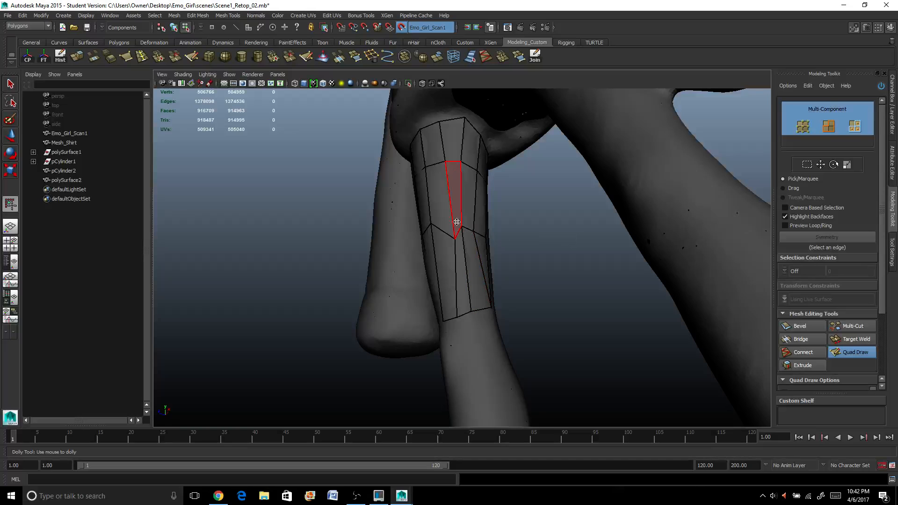
pyautogui.keyDown('ctrl'); pyautogui.keyDown('shift'); pyautogui.click(457, 222); pyautogui.keyUp('shift'); pyautogui.keyUp('ctrl')
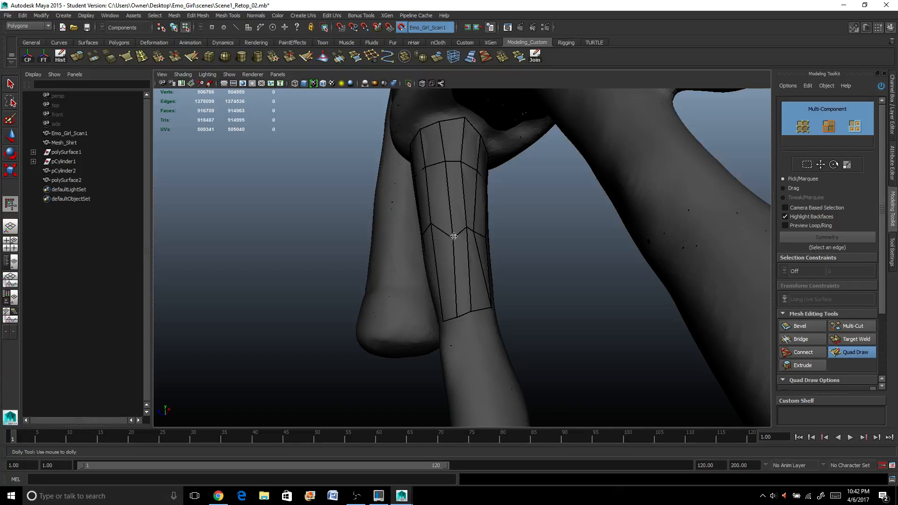
pyautogui.moveTo(454, 236)
pyautogui.mouseDown()
pyautogui.moveTo(451, 218)
pyautogui.moveTo(512, 239)
pyautogui.mouseUp()
pyautogui.scroll(-4, 451, 219)
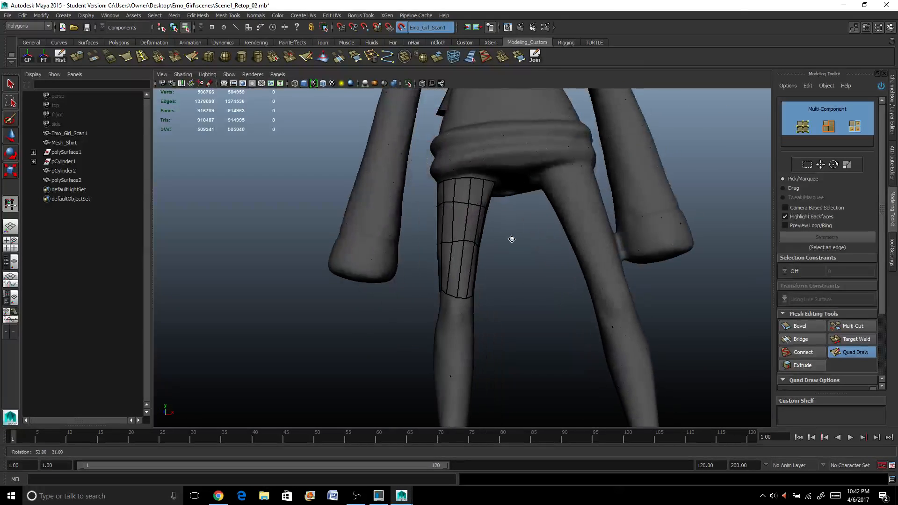
# Step: Start a quad strip up the front of the right shin with two quads above the boot top
pyautogui.scroll(-2, 509, 242)
pyautogui.keyDown('alt'); pyautogui.moveTo(511, 238); pyautogui.dragTo(507, 222, button='middle'); pyautogui.keyUp('alt')
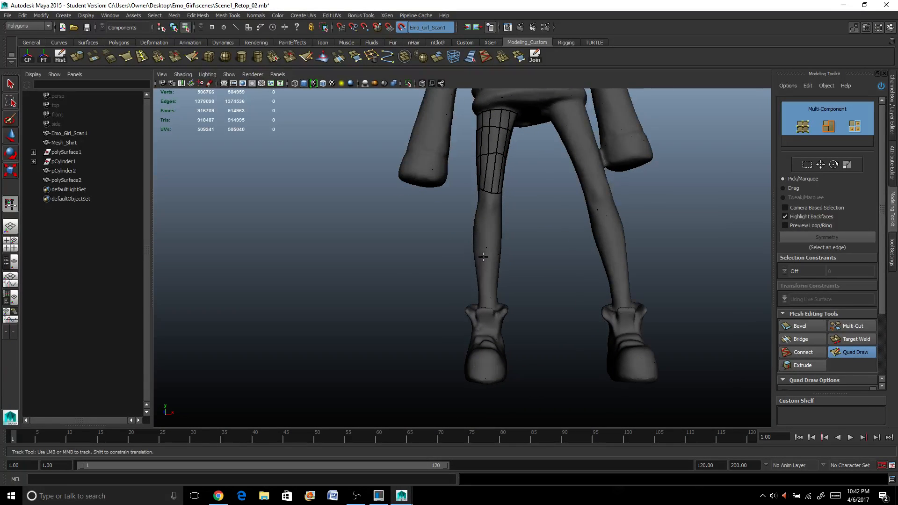
pyautogui.keyDown('alt'); pyautogui.moveTo(483, 256); pyautogui.dragTo(497, 317, button='right'); pyautogui.keyUp('alt')
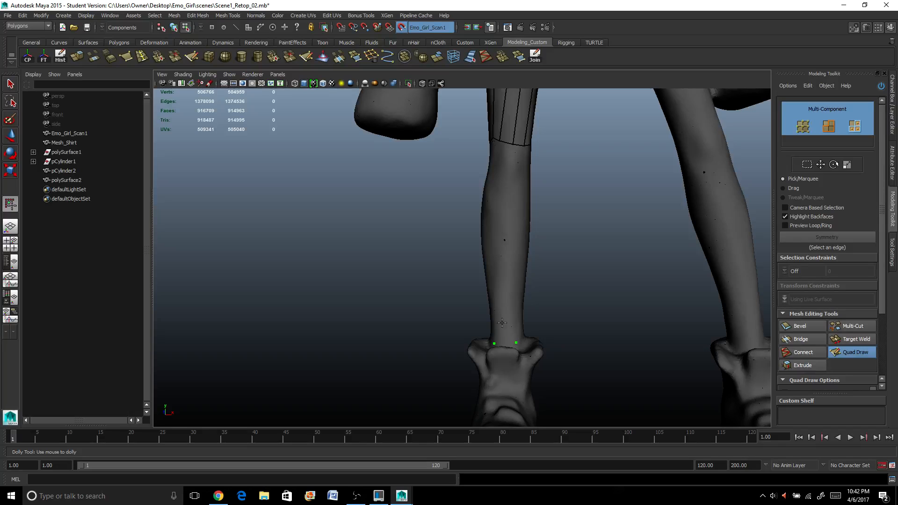
pyautogui.click(498, 303)
pyautogui.keyDown('shift'); pyautogui.click(510, 324); pyautogui.keyUp('shift')
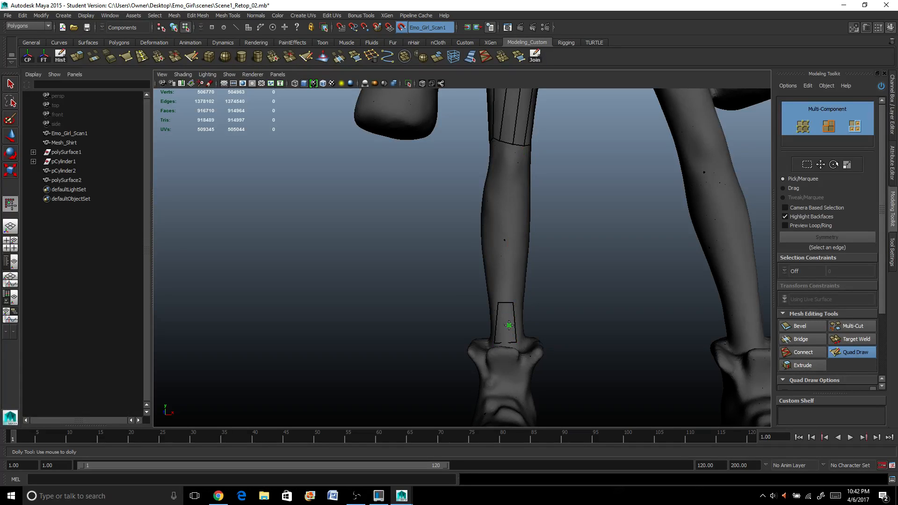
pyautogui.click(498, 242)
pyautogui.keyDown('shift'); pyautogui.click(506, 272); pyautogui.keyUp('shift')
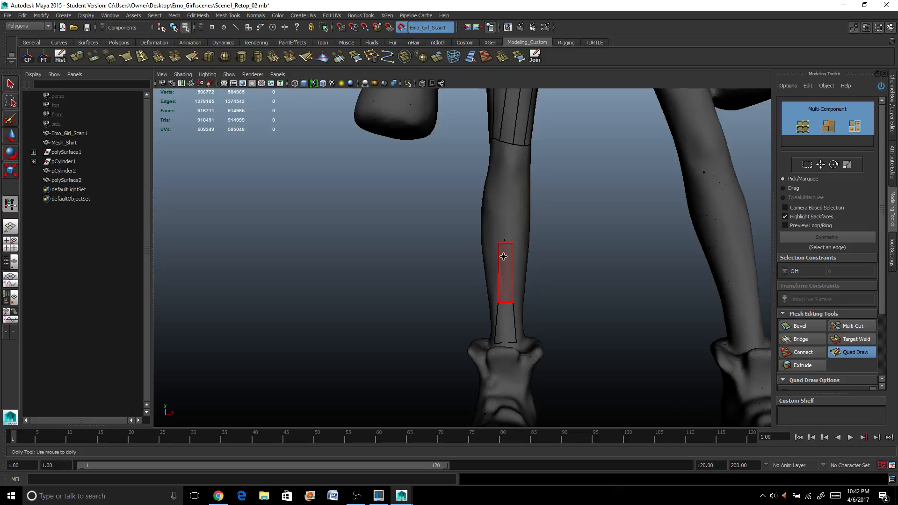
# Step: Extend the front shin strip up to the knee and fill the gap to the thigh's bottom edge
pyautogui.keyDown('alt'); pyautogui.moveTo(506, 272); pyautogui.dragTo(480, 263, button='middle'); pyautogui.keyUp('alt')
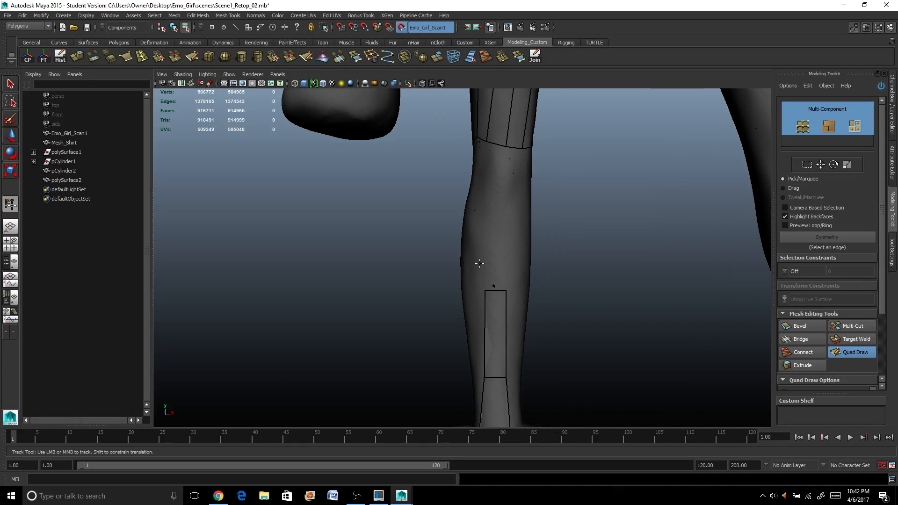
pyautogui.keyDown('shift'); pyautogui.click(504, 232); pyautogui.keyUp('shift')
pyautogui.keyDown('shift'); pyautogui.click(498, 211); pyautogui.keyUp('shift')
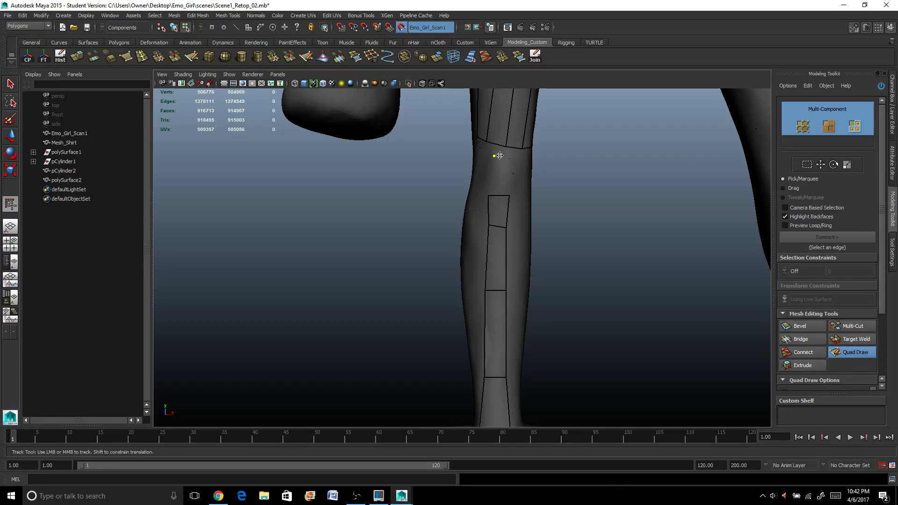
pyautogui.keyDown('shift'); pyautogui.click(514, 158); pyautogui.keyUp('shift')
pyautogui.moveTo(514, 159)
pyautogui.keyDown('alt'); pyautogui.mouseDown()
pyautogui.moveTo(568, 173)
pyautogui.moveTo(445, 170)
pyautogui.moveTo(508, 148)
pyautogui.moveTo(484, 147)
pyautogui.mouseUp(); pyautogui.keyUp('alt')
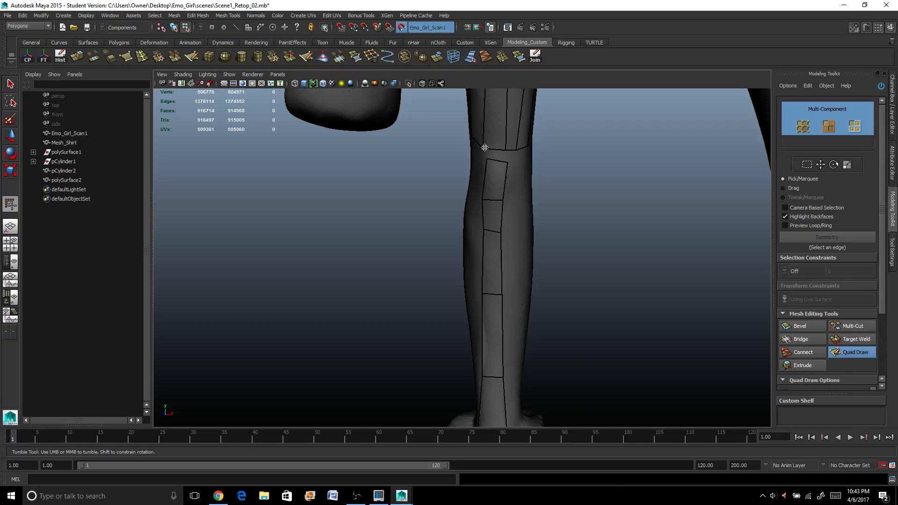
pyautogui.keyDown('shift'); pyautogui.click(495, 154); pyautogui.keyUp('shift')
# Step: Add quads on both sides of the strip at the front of the knee and tweak the shared vertex on the thigh's bottom edge
pyautogui.moveTo(495, 155)
pyautogui.keyDown('alt'); pyautogui.mouseDown()
pyautogui.moveTo(537, 175)
pyautogui.moveTo(510, 192)
pyautogui.mouseUp(); pyautogui.keyUp('alt')
pyautogui.click(493, 197)
pyautogui.keyDown('shift'); pyautogui.click(501, 186); pyautogui.keyUp('shift')
pyautogui.click(509, 191)
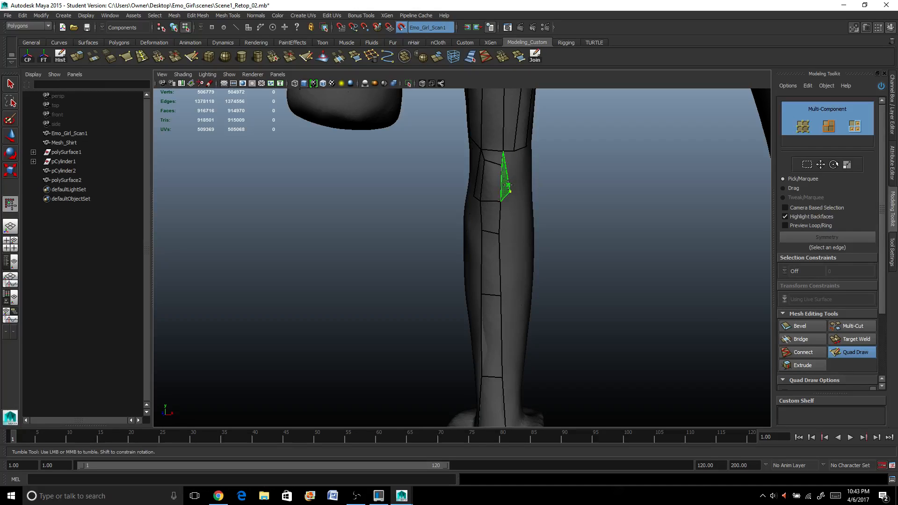
pyautogui.keyDown('shift'); pyautogui.click(507, 180); pyautogui.keyUp('shift')
pyautogui.moveTo(503, 150); pyautogui.dragTo(510, 154)
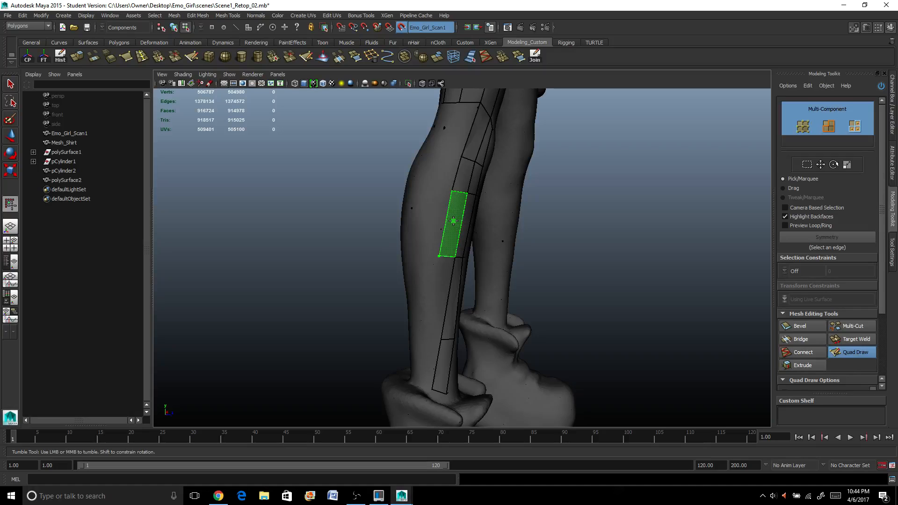
# Step: Fill the quad column on the outer side of the right shin from mid-calf down to the boot top
pyautogui.keyDown('shift'); pyautogui.click(454, 221); pyautogui.keyUp('shift')
pyautogui.keyDown('alt'); pyautogui.moveTo(484, 281); pyautogui.dragTo(481, 285); pyautogui.keyUp('alt')
pyautogui.keyDown('alt'); pyautogui.moveTo(481, 284); pyautogui.dragTo(501, 238, button='middle'); pyautogui.keyUp('alt')
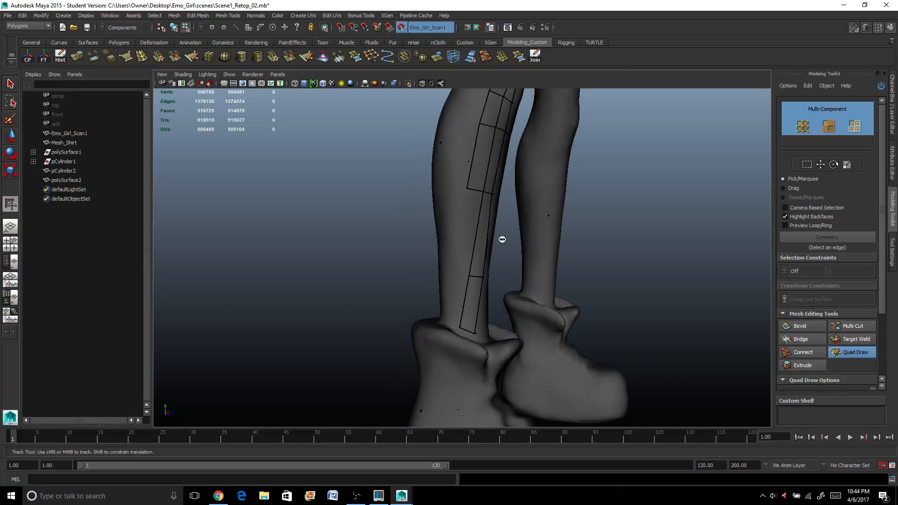
pyautogui.keyDown('shift'); pyautogui.click(460, 259); pyautogui.keyUp('shift')
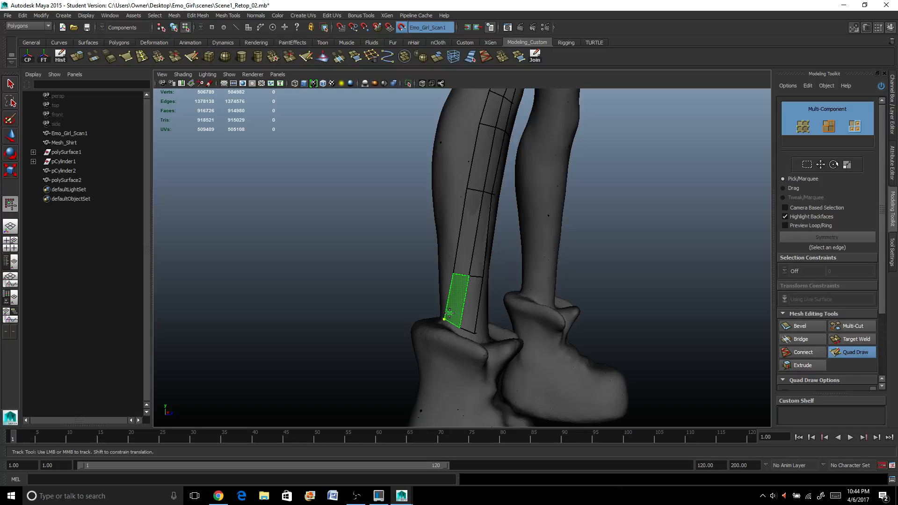
pyautogui.keyDown('shift'); pyautogui.click(451, 313); pyautogui.keyUp('shift')
pyautogui.keyDown('alt'); pyautogui.moveTo(484, 307); pyautogui.dragTo(414, 314); pyautogui.keyUp('alt')
pyautogui.keyDown('alt'); pyautogui.moveTo(489, 294); pyautogui.dragTo(490, 315); pyautogui.keyUp('alt')
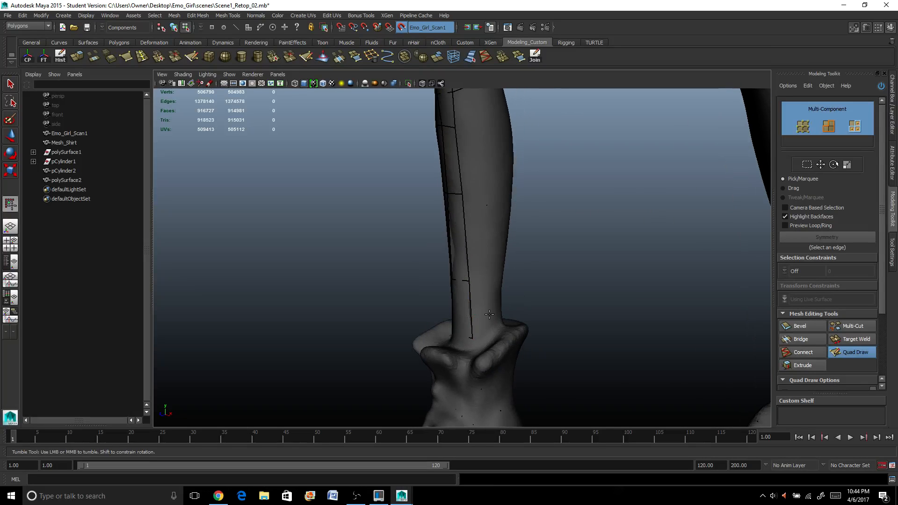
# Step: Build a column of quads up the inner side of the right shin from the boot top to the knee quads
pyautogui.click(491, 282)
pyautogui.keyDown('shift'); pyautogui.click(481, 304); pyautogui.keyUp('shift')
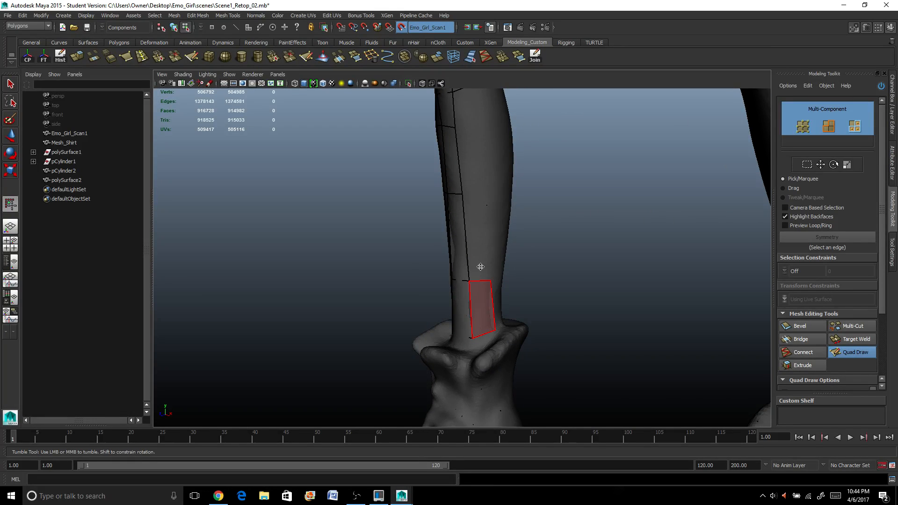
pyautogui.click(482, 193)
pyautogui.keyDown('shift'); pyautogui.click(474, 249); pyautogui.keyUp('shift')
pyautogui.keyDown('alt'); pyautogui.moveTo(474, 249); pyautogui.dragTo(468, 304, button='middle'); pyautogui.keyUp('alt')
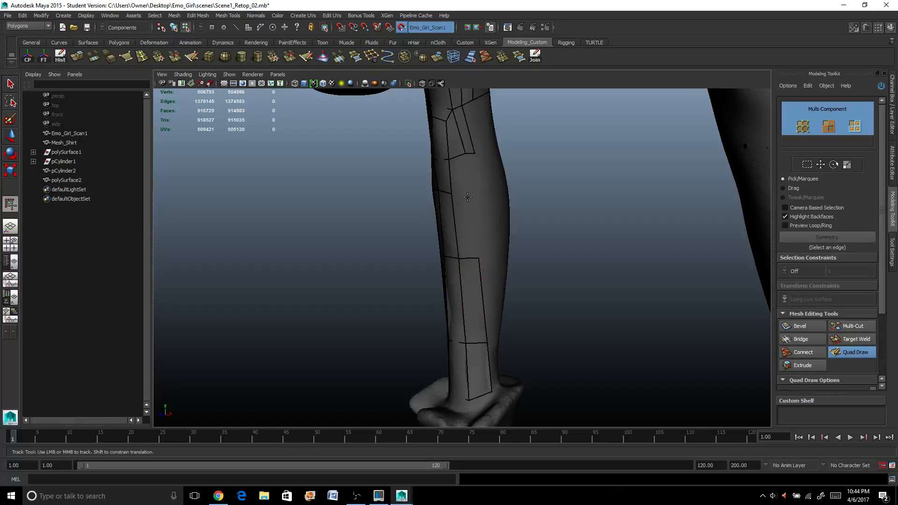
pyautogui.keyDown('shift'); pyautogui.click(464, 219); pyautogui.keyUp('shift')
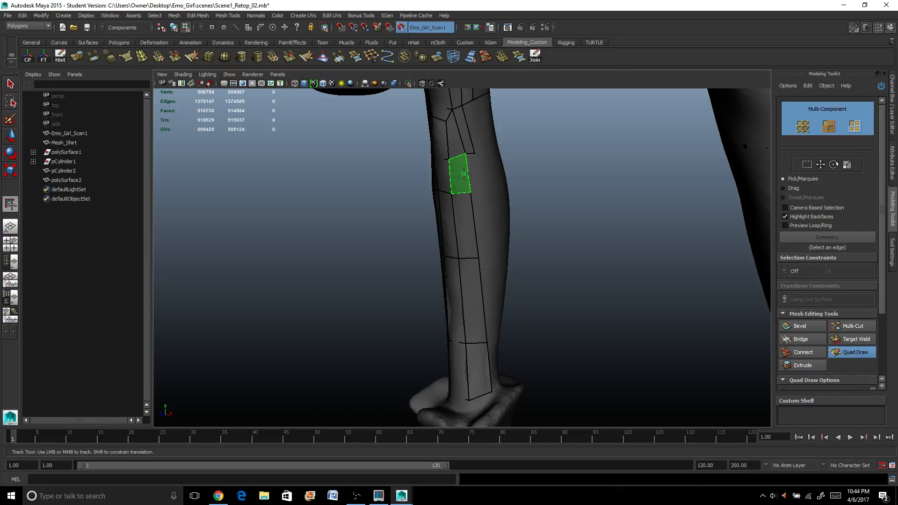
pyautogui.keyDown('shift'); pyautogui.click(464, 175); pyautogui.keyUp('shift')
# Step: Adjust the inner ankle vertex and add a second inner quad column running up the calf to the knee
pyautogui.keyDown('alt'); pyautogui.moveTo(467, 174); pyautogui.dragTo(419, 258); pyautogui.keyUp('alt')
pyautogui.keyDown('alt'); pyautogui.moveTo(419, 258); pyautogui.dragTo(468, 259, button='right'); pyautogui.keyUp('alt')
pyautogui.moveTo(484, 366); pyautogui.dragTo(475, 367)
pyautogui.click(487, 342)
pyautogui.click(490, 387)
pyautogui.keyDown('shift'); pyautogui.click(482, 358); pyautogui.keyUp('shift')
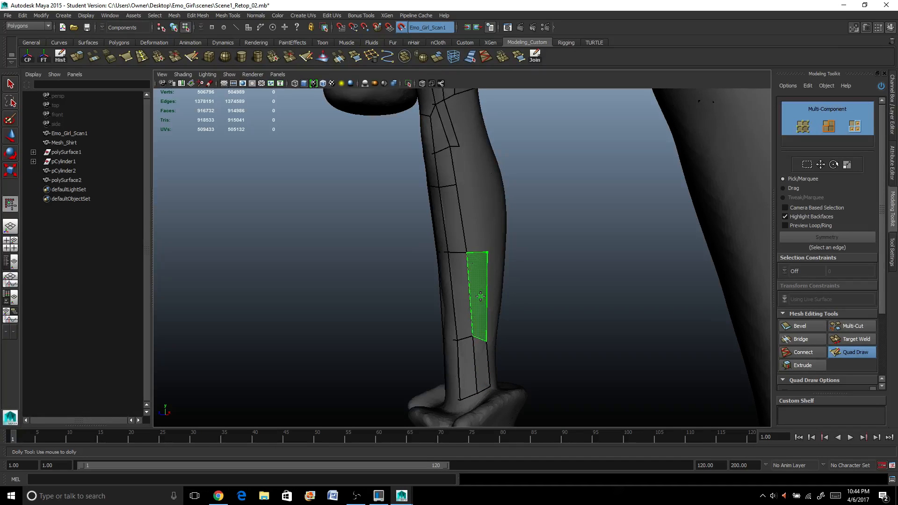
pyautogui.keyDown('shift'); pyautogui.click(479, 290); pyautogui.keyUp('shift')
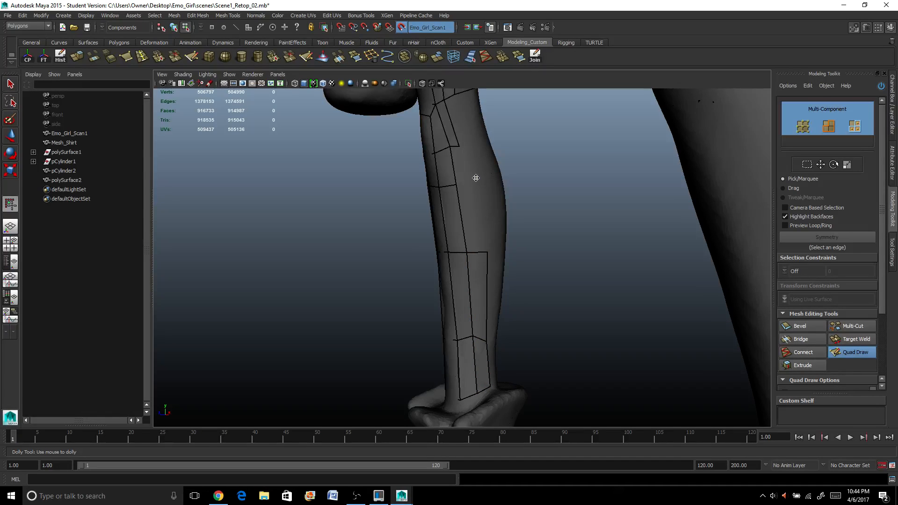
pyautogui.keyDown('shift'); pyautogui.click(469, 214); pyautogui.keyUp('shift')
pyautogui.keyDown('shift'); pyautogui.click(463, 167); pyautogui.keyUp('shift')
pyautogui.scroll(-3, 464, 166)
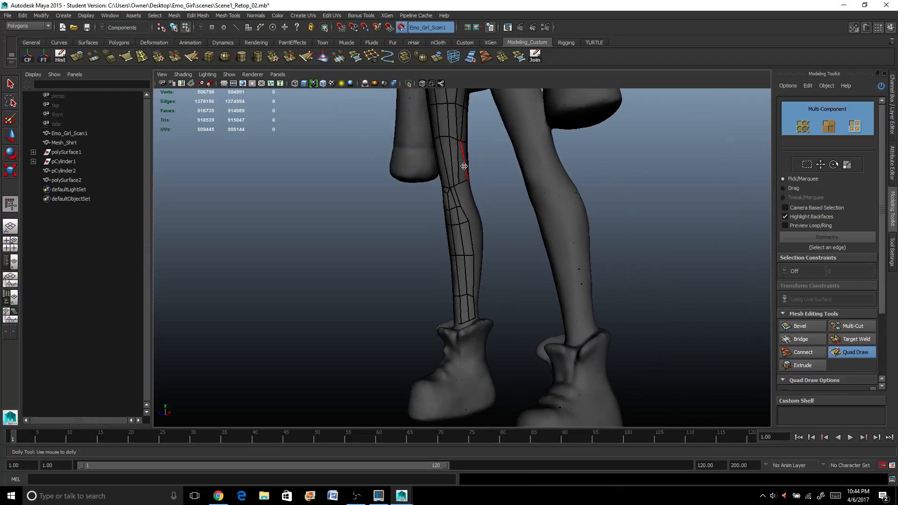
# Step: Place vertices along the outer calf and fill a second outer column of quads from the boot top to the knee
pyautogui.keyDown('alt'); pyautogui.moveTo(464, 166); pyautogui.dragTo(495, 174); pyautogui.keyUp('alt')
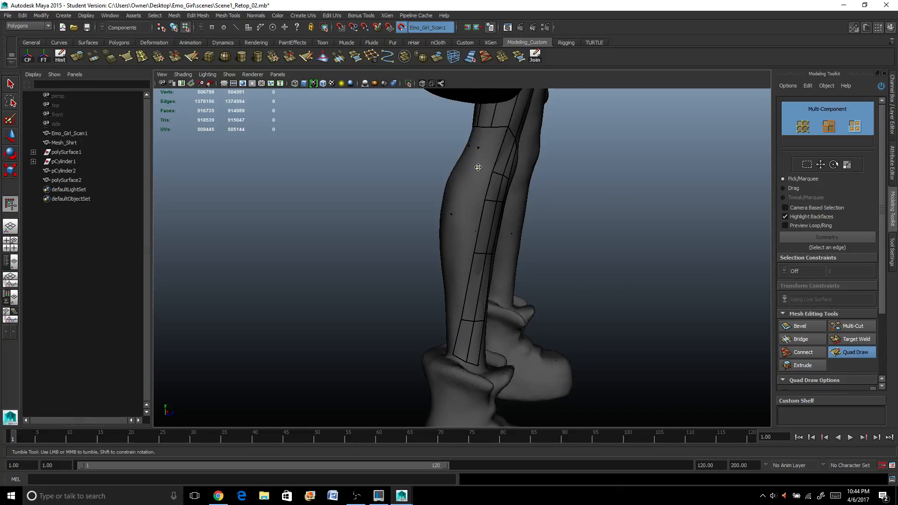
pyautogui.click(457, 252)
pyautogui.keyDown('alt'); pyautogui.moveTo(458, 262); pyautogui.dragTo(496, 261); pyautogui.keyUp('alt')
pyautogui.click(447, 320)
pyautogui.click(445, 352)
pyautogui.keyDown('shift'); pyautogui.click(454, 338); pyautogui.keyUp('shift')
pyautogui.keyDown('shift'); pyautogui.click(462, 285); pyautogui.keyUp('shift')
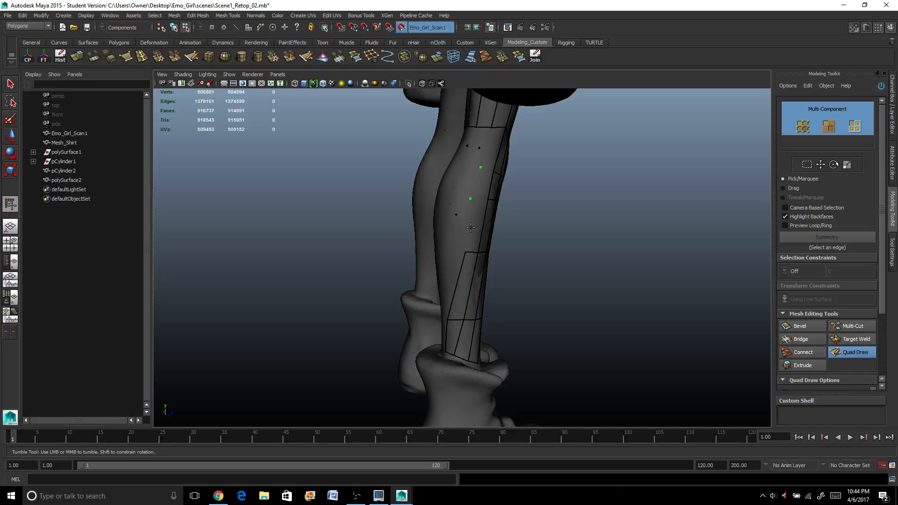
pyautogui.keyDown('shift'); pyautogui.click(473, 224); pyautogui.keyUp('shift')
pyautogui.keyDown('shift'); pyautogui.click(479, 184); pyautogui.keyUp('shift')
pyautogui.keyDown('shift'); pyautogui.click(493, 147); pyautogui.keyUp('shift')
# Step: Reposition the outer ankle vertex and fill a further column of quads from mid-calf up to the thigh's bottom edge
pyautogui.keyDown('alt'); pyautogui.moveTo(455, 175); pyautogui.dragTo(442, 297); pyautogui.keyUp('alt')
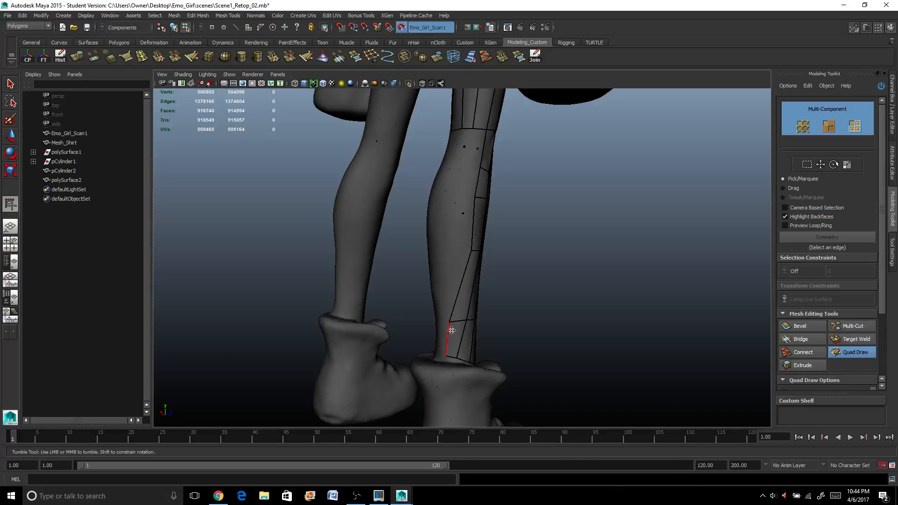
pyautogui.moveTo(450, 322)
pyautogui.mouseDown()
pyautogui.moveTo(458, 360)
pyautogui.moveTo(471, 367)
pyautogui.moveTo(487, 356)
pyautogui.mouseUp()
pyautogui.click(453, 166)
pyautogui.click(469, 168)
pyautogui.click(466, 200)
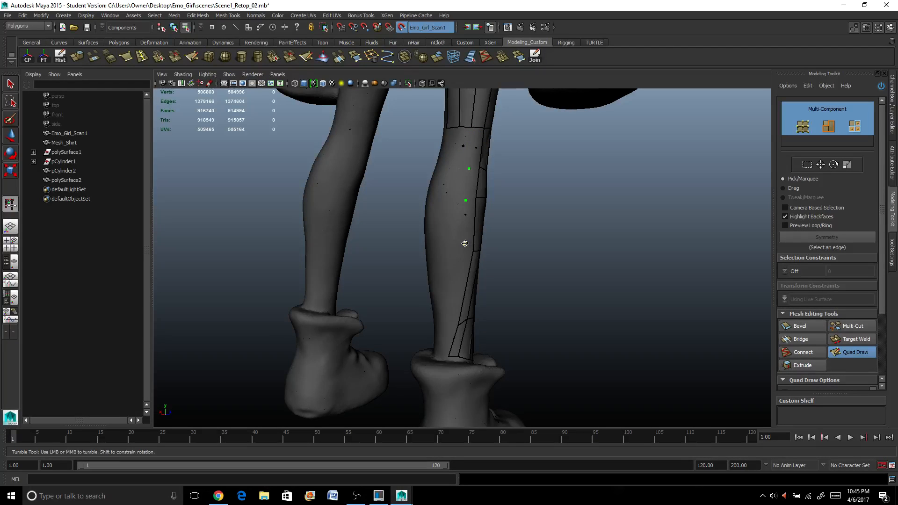
pyautogui.keyDown('shift'); pyautogui.click(467, 229); pyautogui.keyUp('shift')
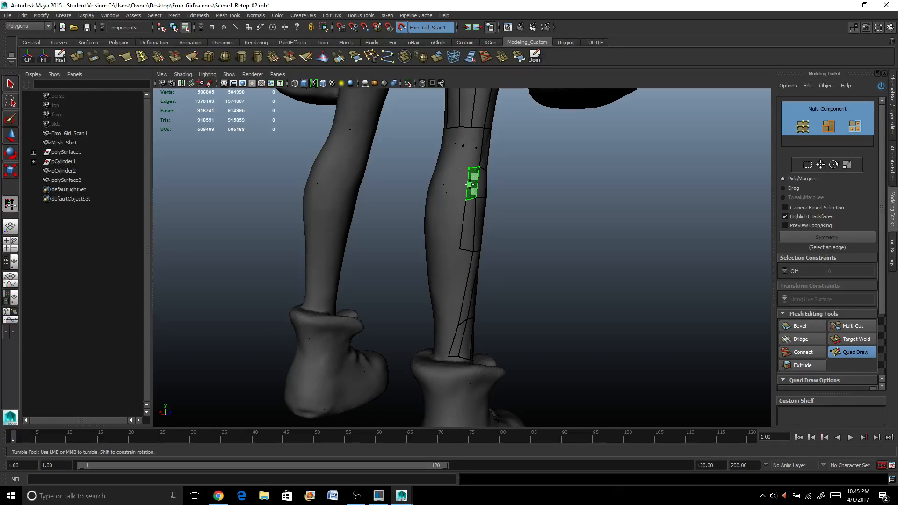
pyautogui.keyDown('shift'); pyautogui.click(473, 183); pyautogui.keyUp('shift')
pyautogui.keyDown('shift'); pyautogui.click(477, 151); pyautogui.keyUp('shift')
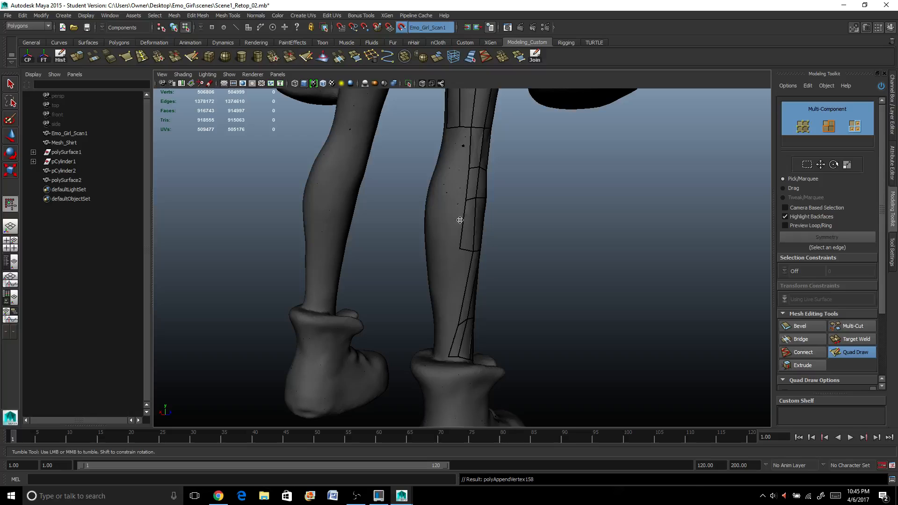
# Step: Fill the next quad column below the back of the knee and lower its free vertex at mid-calf
pyautogui.click(455, 171)
pyautogui.keyDown('shift'); pyautogui.click(462, 152); pyautogui.keyUp('shift')
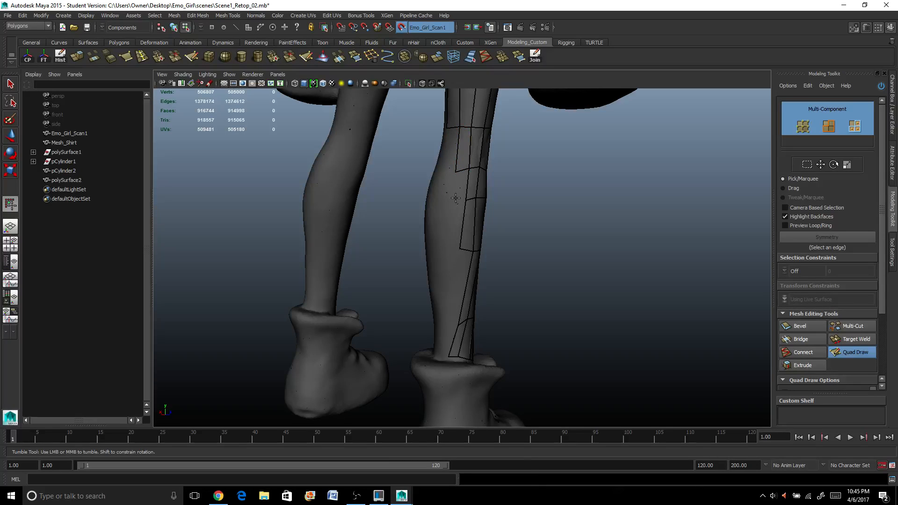
pyautogui.keyDown('shift'); pyautogui.click(461, 191); pyautogui.keyUp('shift')
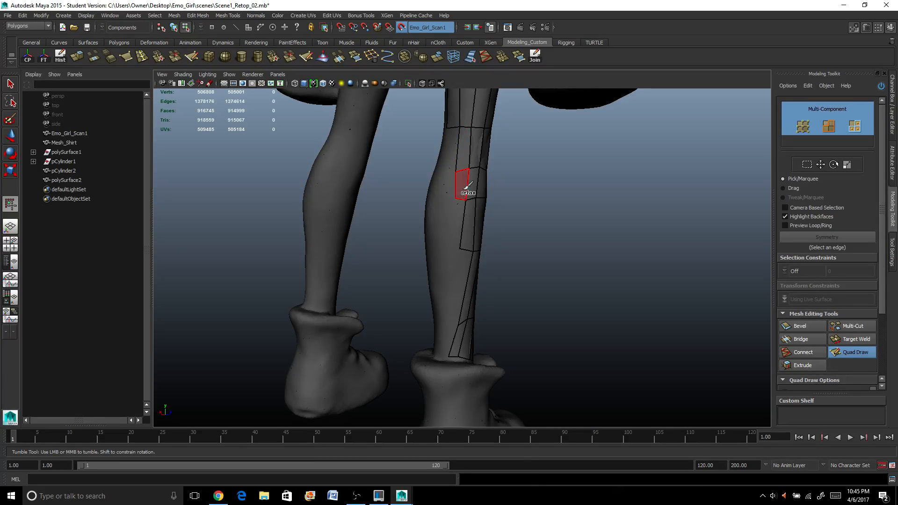
pyautogui.keyDown('shift'); pyautogui.click(446, 242); pyautogui.keyUp('shift')
pyautogui.moveTo(445, 241); pyautogui.dragTo(445, 248)
# Step: Fill the lower back of the right calf with quads down to the boot top
pyautogui.click(451, 326)
pyautogui.click(442, 326)
pyautogui.keyDown('shift'); pyautogui.click(460, 286); pyautogui.keyUp('shift')
pyautogui.keyDown('shift'); pyautogui.click(450, 292); pyautogui.keyUp('shift')
pyautogui.scroll(1, 454, 301)
pyautogui.keyDown('alt'); pyautogui.moveTo(455, 303); pyautogui.dragTo(453, 253, button='middle'); pyautogui.keyUp('alt')
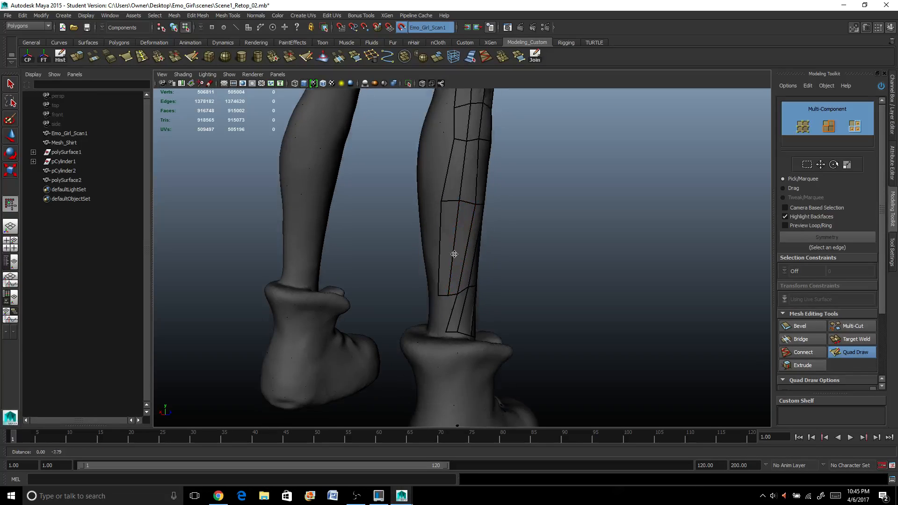
pyautogui.scroll(1, 453, 254)
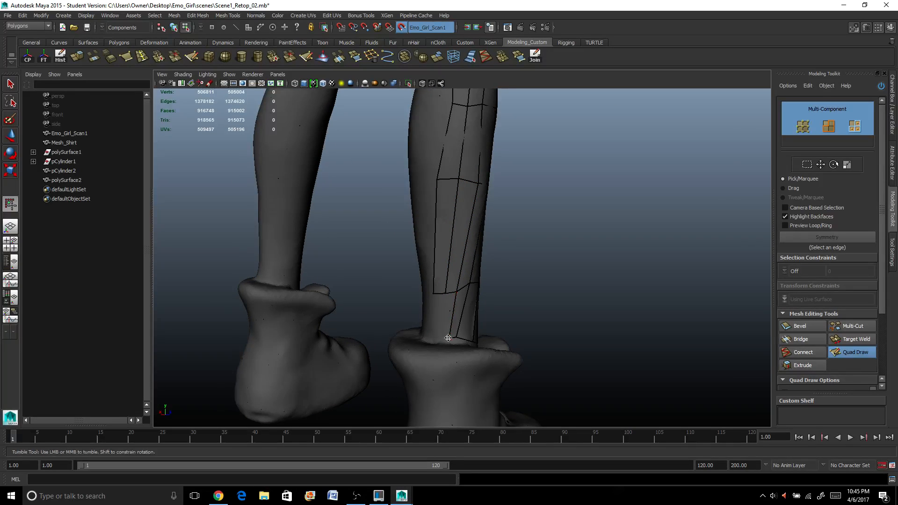
pyautogui.keyDown('alt'); pyautogui.moveTo(442, 337); pyautogui.dragTo(444, 341); pyautogui.keyUp('alt')
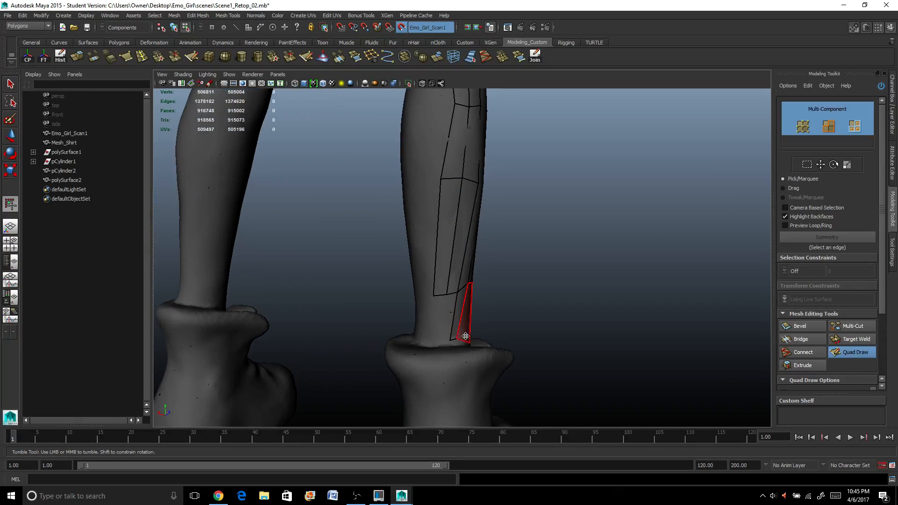
pyautogui.click(430, 338)
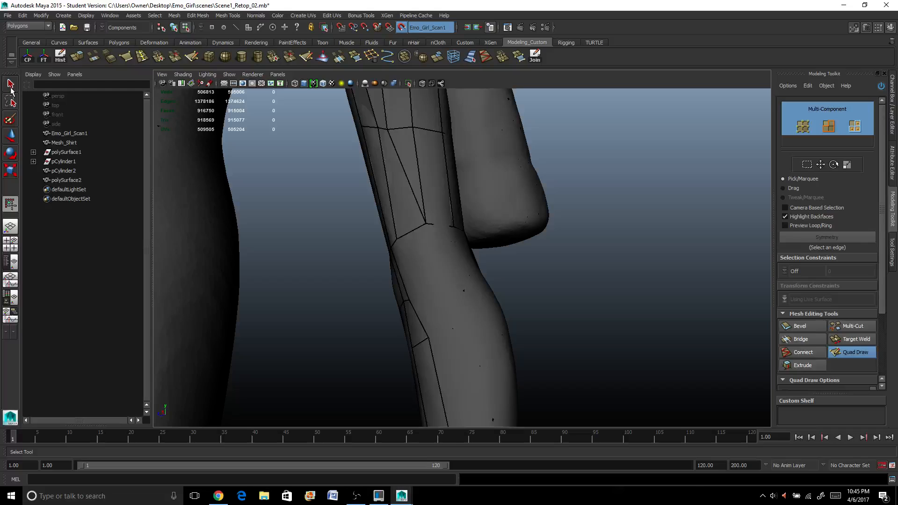
# Step: Leave Quad Draw and delete the diagonal edge on the right thigh just above the back of the knee
pyautogui.press('q')
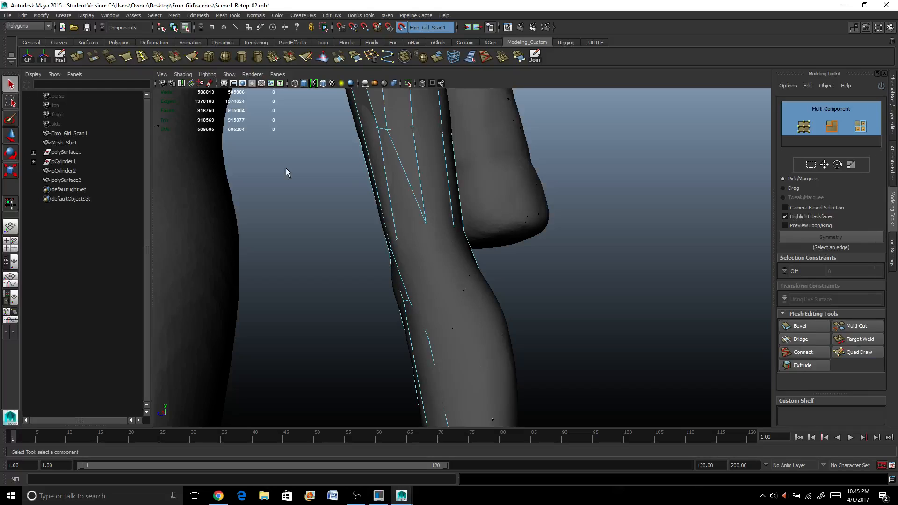
pyautogui.moveTo(407, 196); pyautogui.dragTo(403, 175, button='right')
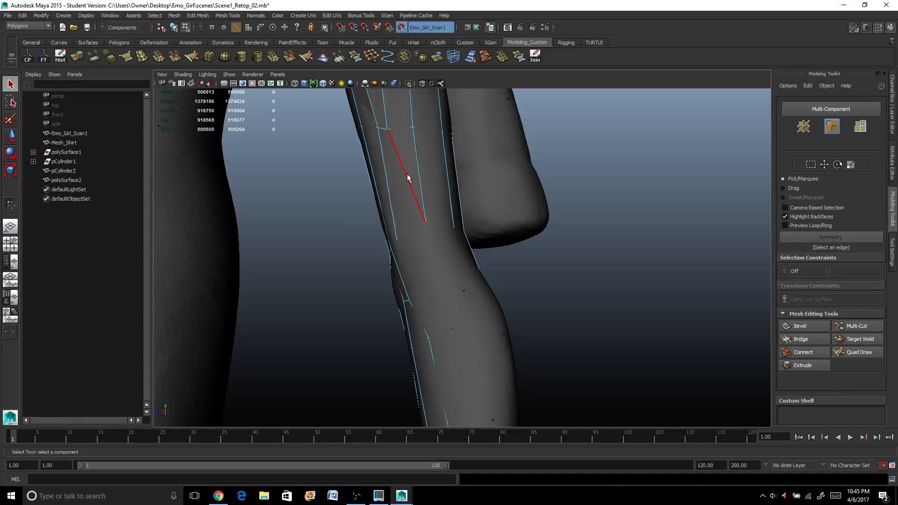
pyautogui.click(406, 196)
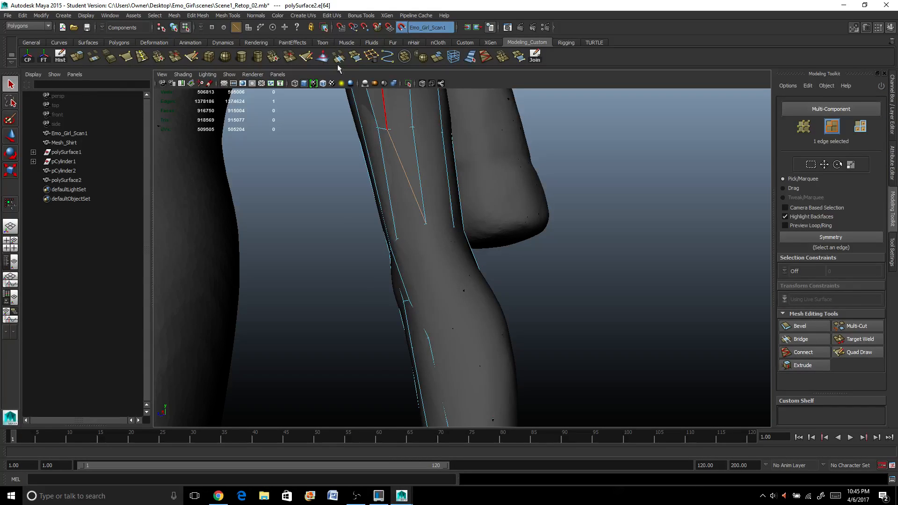
pyautogui.click(370, 58)
# Step: Multi-Cut a new edge from the upper row vertex to the thigh's bottom edge and return to object mode
pyautogui.click(856, 326)
pyautogui.click(387, 129)
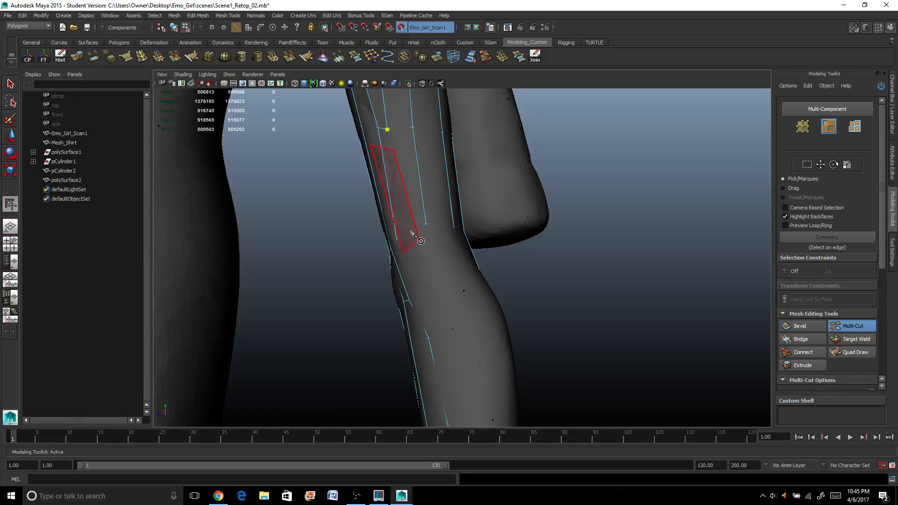
pyautogui.click(411, 231)
pyautogui.rightClick(411, 231)
pyautogui.moveTo(411, 127); pyautogui.dragTo(419, 144, button='right')
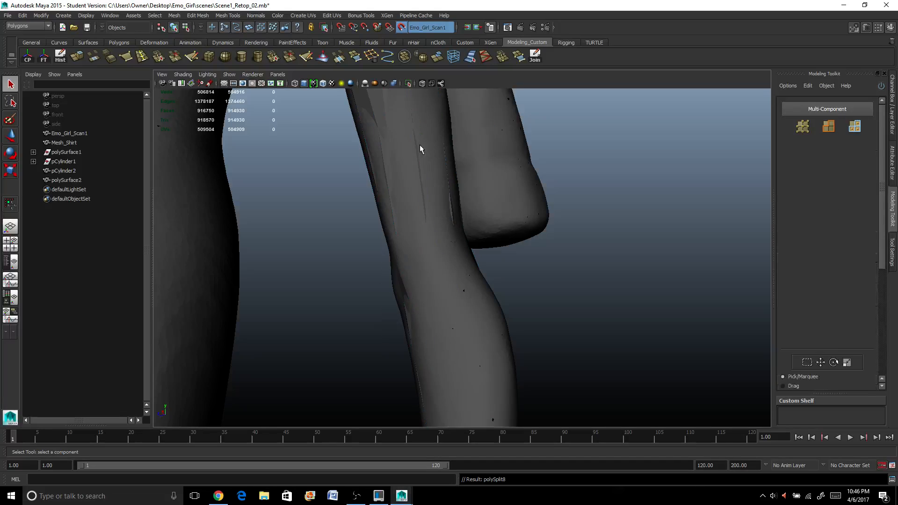
# Step: Select the right leg mesh and use Quad Draw to fill two quads just below the thigh's bottom edge at the knee
pyautogui.click(416, 145)
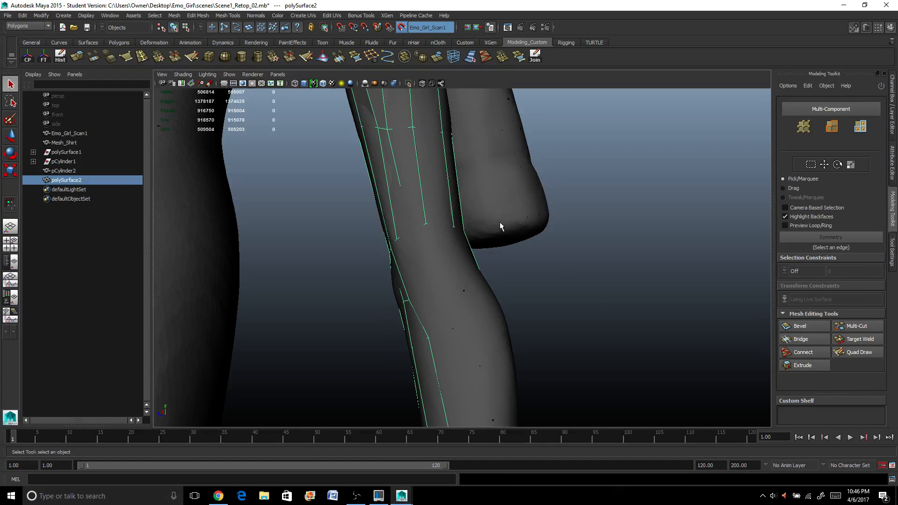
pyautogui.click(855, 348)
pyautogui.keyDown('alt'); pyautogui.moveTo(380, 290); pyautogui.dragTo(398, 280); pyautogui.keyUp('alt')
pyautogui.keyDown('alt'); pyautogui.moveTo(453, 292); pyautogui.dragTo(424, 276); pyautogui.keyUp('alt')
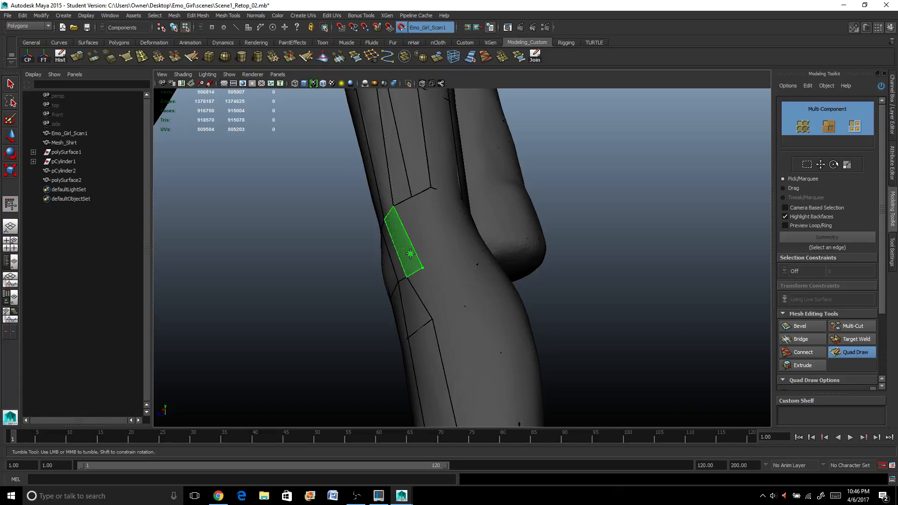
pyautogui.keyDown('shift'); pyautogui.click(418, 260); pyautogui.keyUp('shift')
pyautogui.keyDown('shift'); pyautogui.click(441, 260); pyautogui.keyUp('shift')
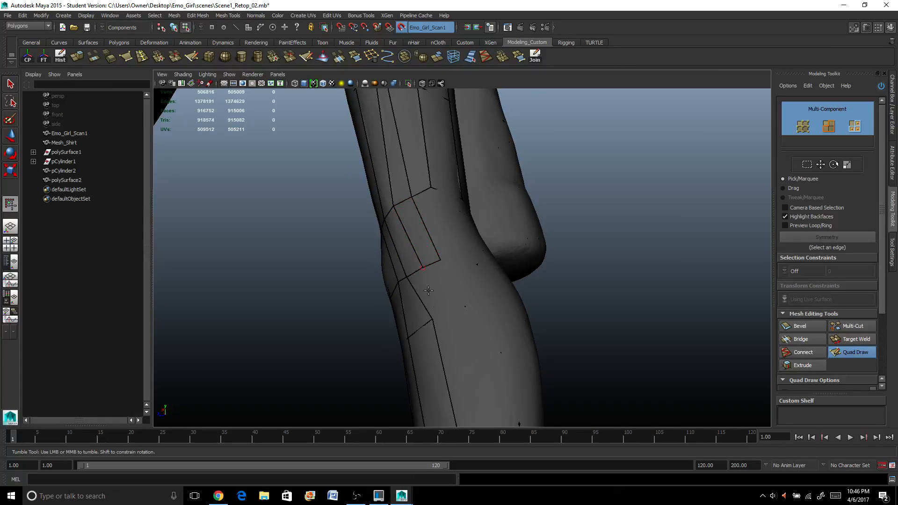
# Step: Add vertices on the upper calf and fill the two quad columns from the knee down to mid-calf
pyautogui.keyDown('shift'); pyautogui.click(448, 313); pyautogui.keyUp('shift')
pyautogui.click(463, 306)
pyautogui.keyDown('shift'); pyautogui.click(445, 294); pyautogui.keyUp('shift')
pyautogui.keyDown('alt'); pyautogui.moveTo(420, 344); pyautogui.dragTo(424, 241, button='middle'); pyautogui.keyUp('alt')
pyautogui.click(421, 253)
pyautogui.keyDown('shift'); pyautogui.click(400, 206); pyautogui.keyUp('shift')
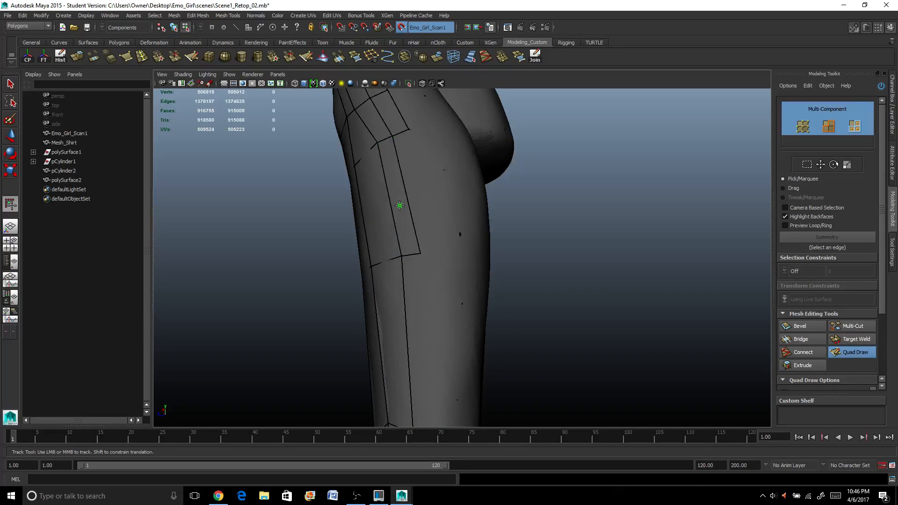
pyautogui.keyDown('shift'); pyautogui.click(422, 205); pyautogui.keyUp('shift')
# Step: Continue the two quad columns down the lower calf to the boot top
pyautogui.keyDown('alt'); pyautogui.moveTo(437, 254); pyautogui.dragTo(419, 123, button='middle'); pyautogui.keyUp('alt')
pyautogui.scroll(-3, 419, 124)
pyautogui.keyDown('alt'); pyautogui.moveTo(415, 152); pyautogui.dragTo(412, 163); pyautogui.keyUp('alt')
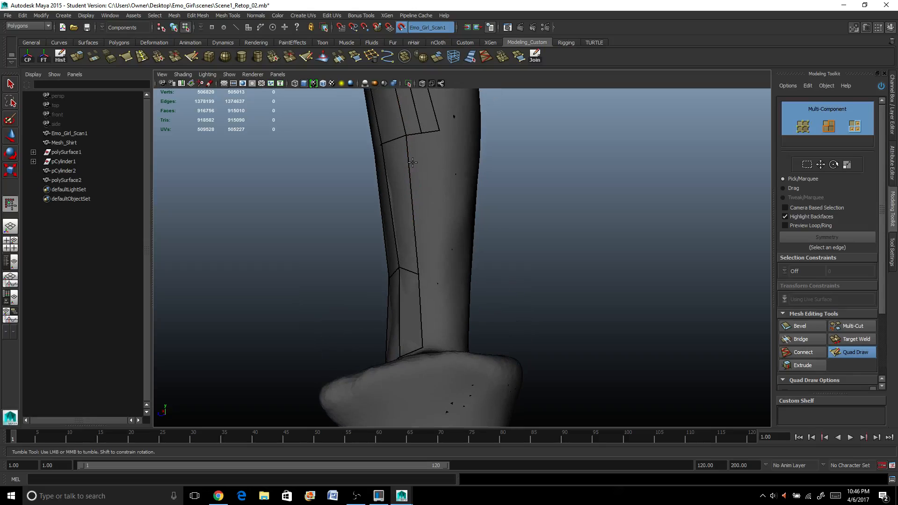
pyautogui.keyDown('shift'); pyautogui.click(421, 229); pyautogui.keyUp('shift')
pyautogui.keyDown('shift'); pyautogui.click(438, 222); pyautogui.keyUp('shift')
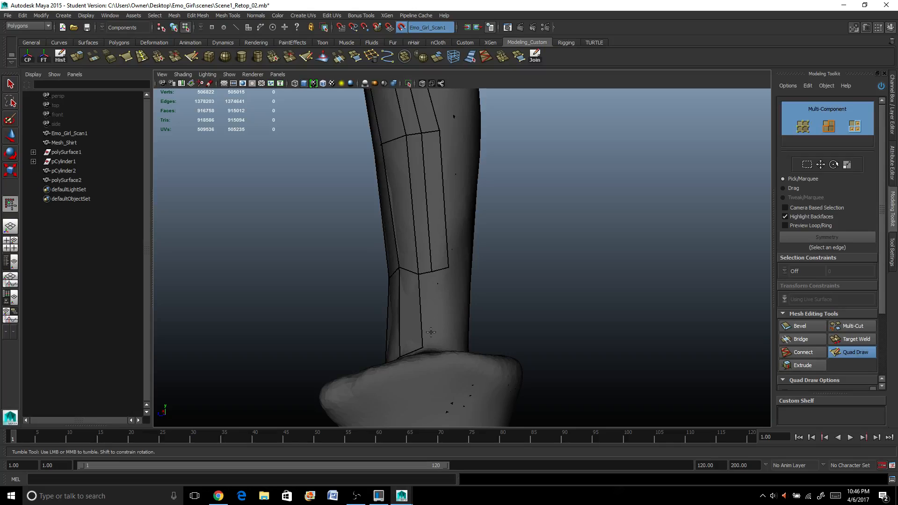
pyautogui.keyDown('shift'); pyautogui.click(439, 345); pyautogui.keyUp('shift')
pyautogui.keyDown('shift'); pyautogui.click(446, 336); pyautogui.keyUp('shift')
pyautogui.keyDown('alt'); pyautogui.moveTo(446, 336); pyautogui.dragTo(334, 183); pyautogui.keyUp('alt')
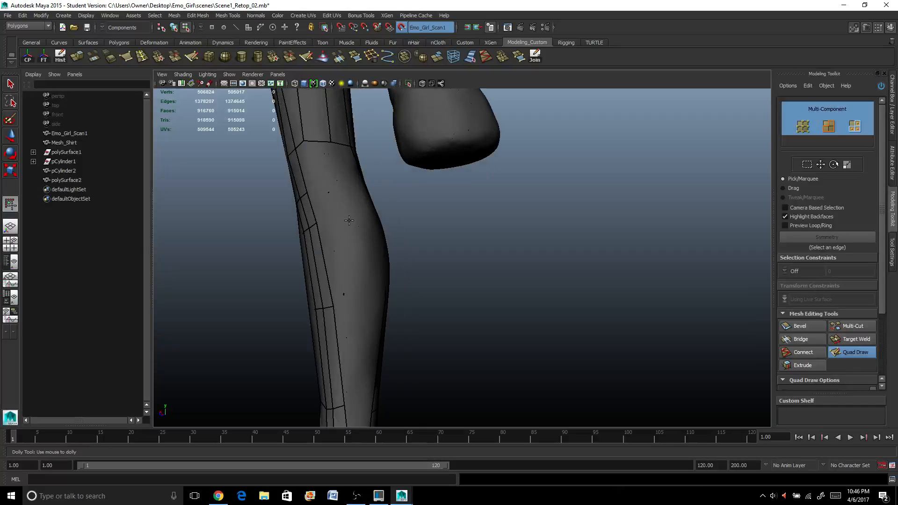
# Step: Fill the quads behind the knee below the thigh's bottom edge and shift their shared lower vertex slightly down
pyautogui.keyDown('alt'); pyautogui.moveTo(308, 157); pyautogui.dragTo(341, 191, button='middle'); pyautogui.keyUp('alt')
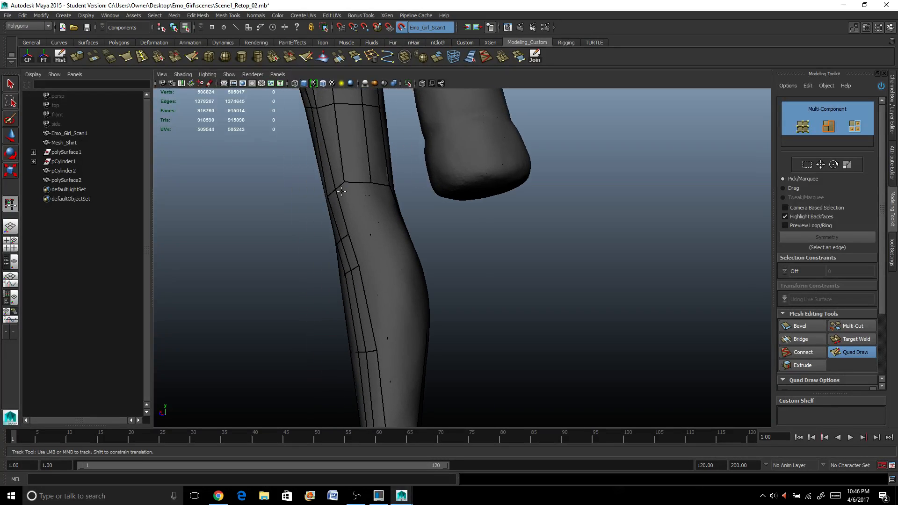
pyautogui.keyDown('shift'); pyautogui.click(366, 220); pyautogui.keyUp('shift')
pyautogui.moveTo(367, 201)
pyautogui.keyDown('alt'); pyautogui.mouseDown()
pyautogui.moveTo(426, 222)
pyautogui.moveTo(386, 225)
pyautogui.mouseUp(); pyautogui.keyUp('alt')
pyautogui.keyDown('shift'); pyautogui.click(364, 236); pyautogui.keyUp('shift')
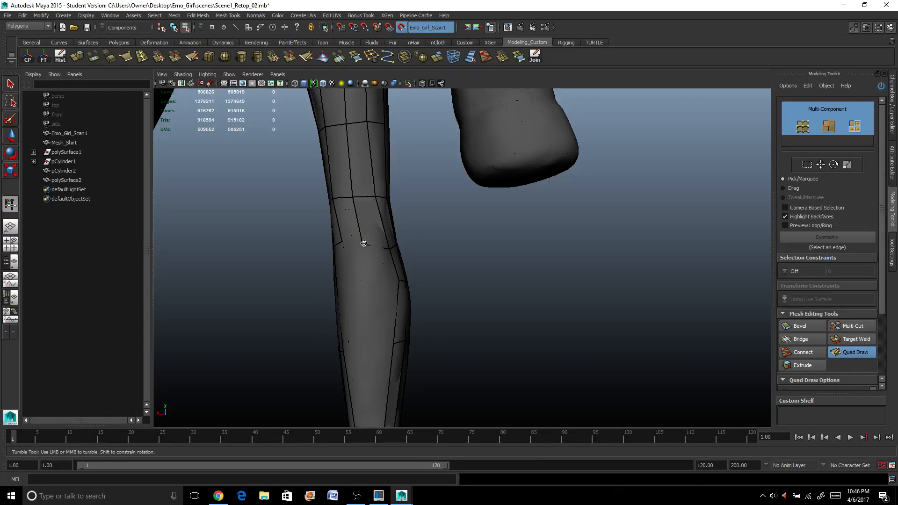
pyautogui.keyDown('shift'); pyautogui.click(351, 218); pyautogui.keyUp('shift')
pyautogui.keyDown('alt'); pyautogui.moveTo(352, 221); pyautogui.dragTo(387, 252); pyautogui.keyUp('alt')
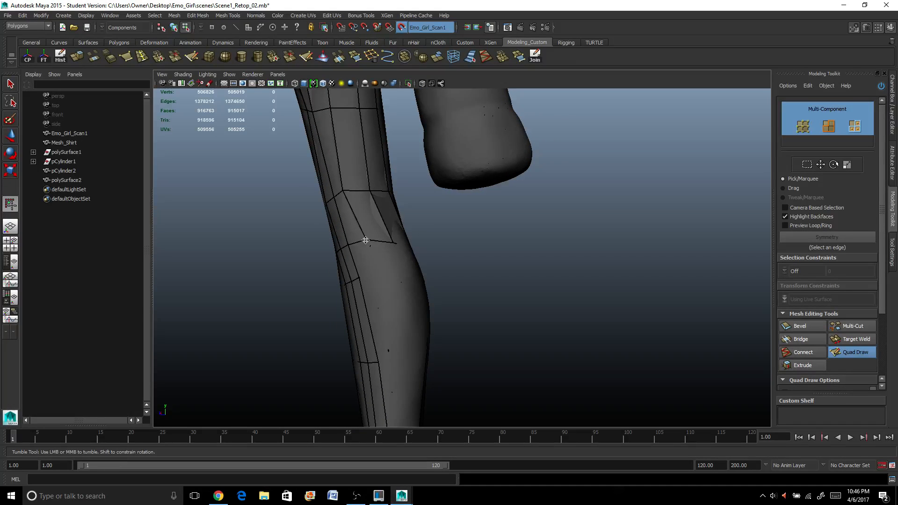
pyautogui.moveTo(365, 238); pyautogui.dragTo(371, 248)
pyautogui.moveTo(426, 303)
pyautogui.keyDown('alt'); pyautogui.mouseDown()
pyautogui.moveTo(405, 298)
pyautogui.moveTo(422, 293)
pyautogui.mouseUp(); pyautogui.keyUp('alt')
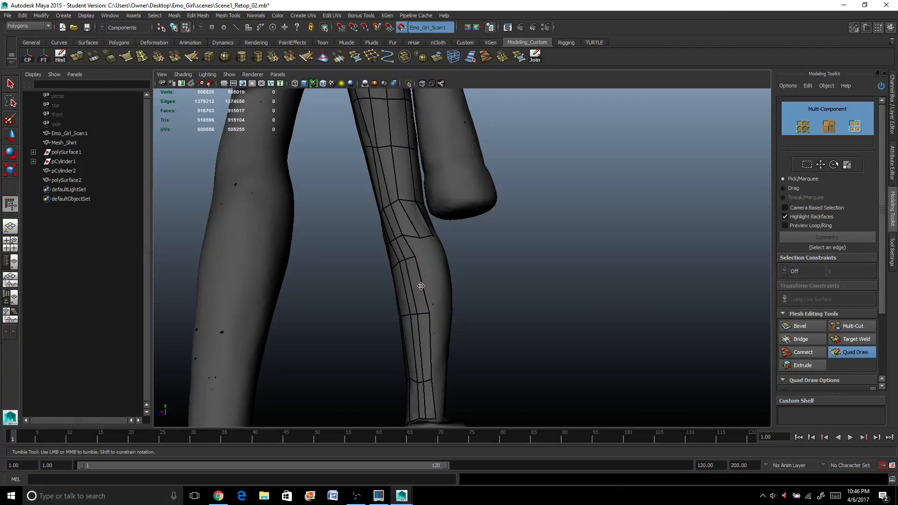
pyautogui.moveTo(417, 286)
pyautogui.keyDown('alt'); pyautogui.mouseDown()
pyautogui.moveTo(384, 291)
pyautogui.moveTo(415, 280)
pyautogui.moveTo(401, 272)
pyautogui.moveTo(361, 289)
pyautogui.mouseUp(); pyautogui.keyUp('alt')
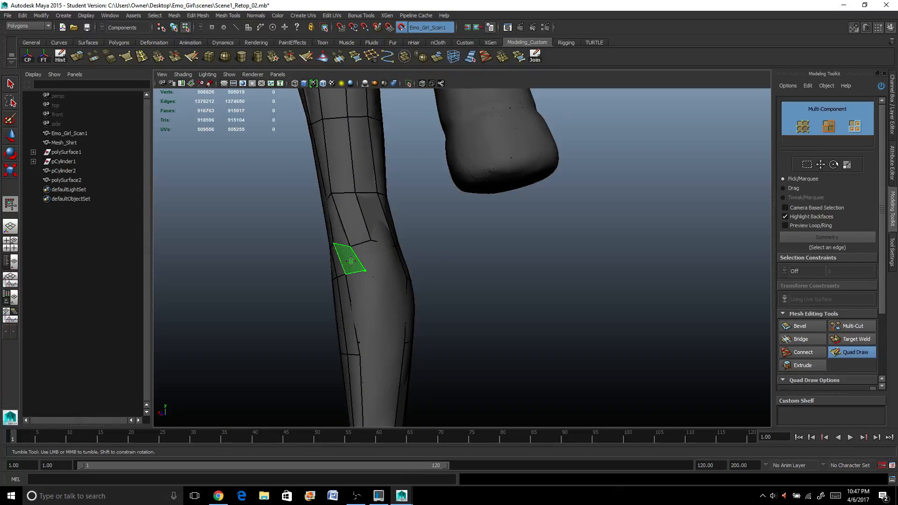
# Step: Fill the next row behind the knee, replacing its wide quad with two narrower ones around a new vertex
pyautogui.keyDown('shift'); pyautogui.click(356, 260); pyautogui.keyUp('shift')
pyautogui.scroll(2, 374, 270)
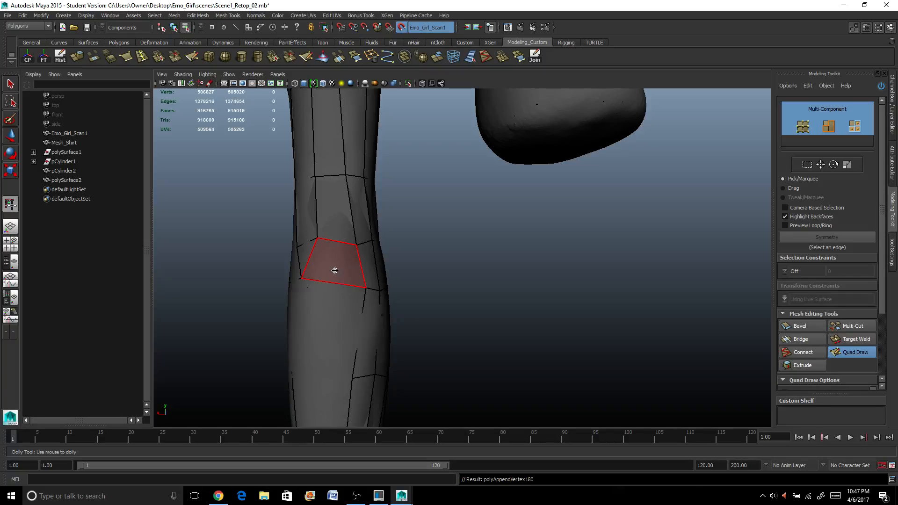
pyautogui.keyDown('ctrl'); pyautogui.keyDown('shift'); pyautogui.click(332, 268); pyautogui.keyUp('shift'); pyautogui.keyUp('ctrl')
pyautogui.click(326, 277)
pyautogui.keyDown('shift'); pyautogui.click(351, 261); pyautogui.keyUp('shift')
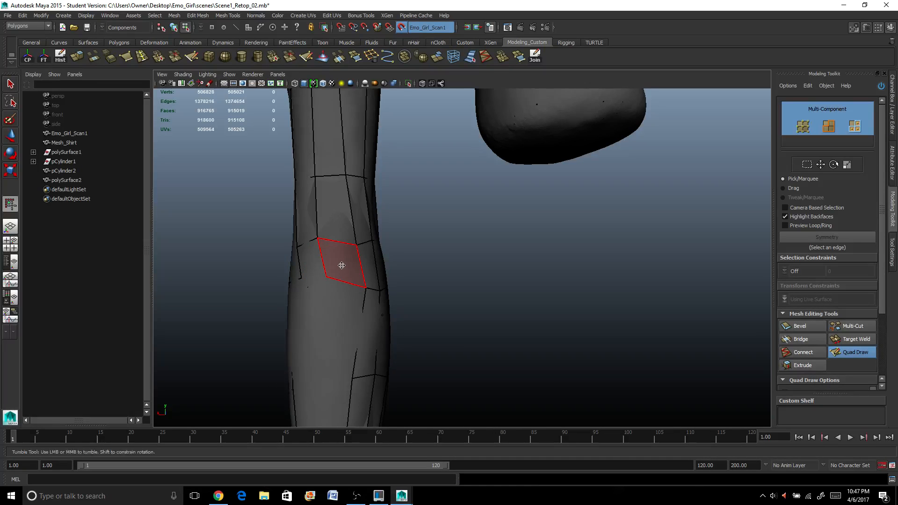
pyautogui.keyDown('alt'); pyautogui.moveTo(310, 262); pyautogui.dragTo(452, 252, button='middle'); pyautogui.keyUp('alt')
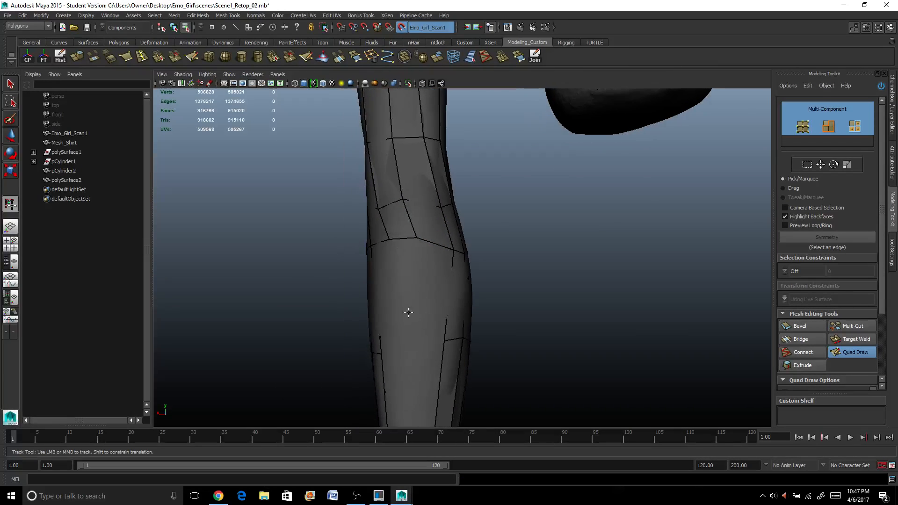
# Step: Place new vertices on the back of the calf and fill the open gap between the knee row and the mid-calf row
pyautogui.click(411, 343)
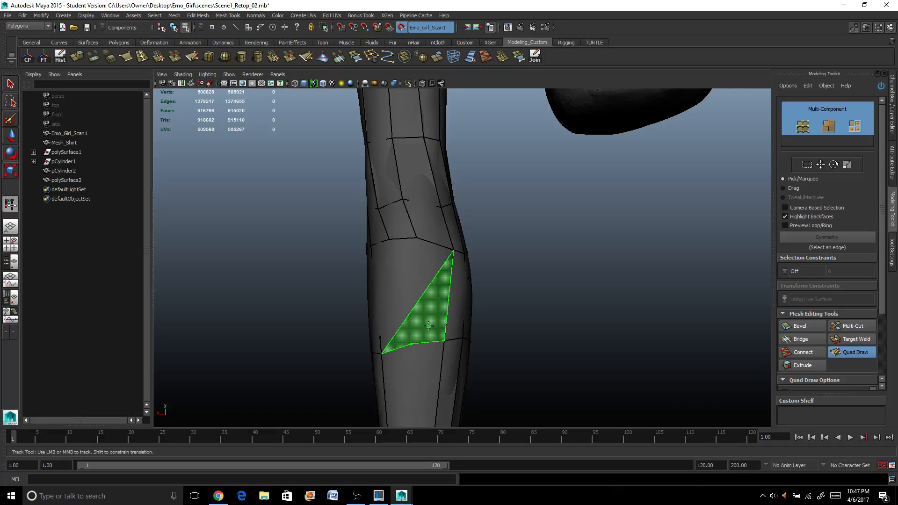
pyautogui.keyDown('alt'); pyautogui.moveTo(426, 326); pyautogui.dragTo(400, 313); pyautogui.keyUp('alt')
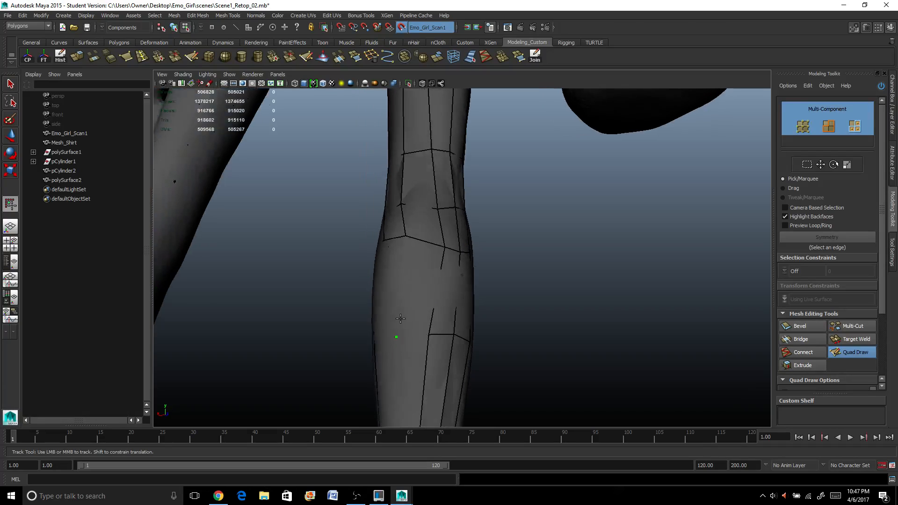
pyautogui.click(404, 272)
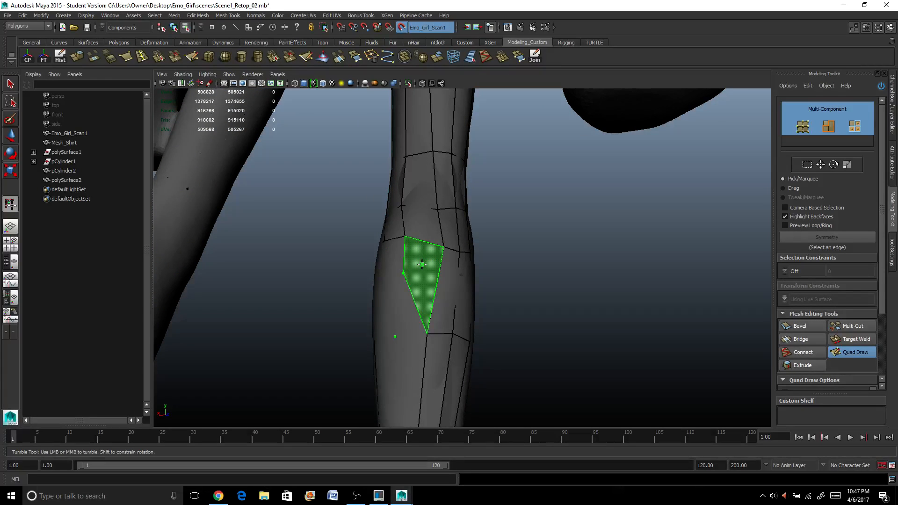
pyautogui.keyDown('alt'); pyautogui.moveTo(421, 265); pyautogui.dragTo(450, 291); pyautogui.keyUp('alt')
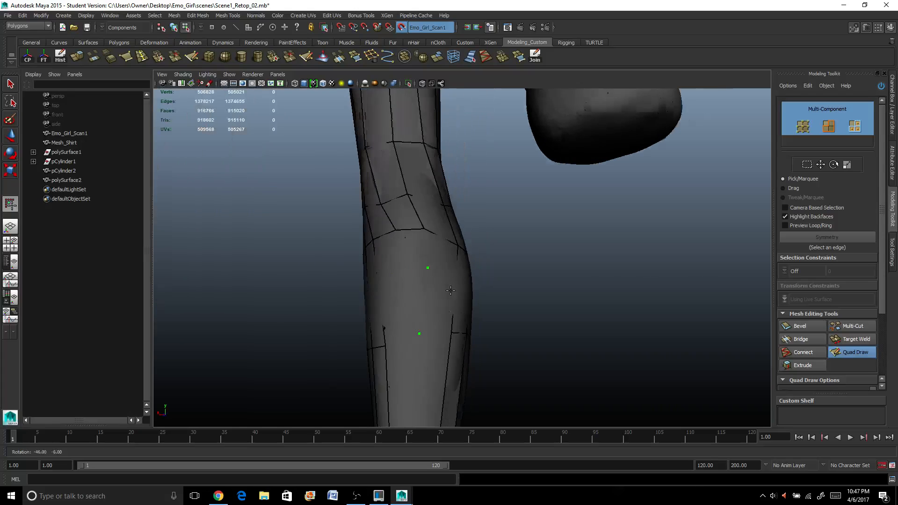
pyautogui.click(394, 336)
pyautogui.keyDown('shift'); pyautogui.click(443, 281); pyautogui.keyUp('shift')
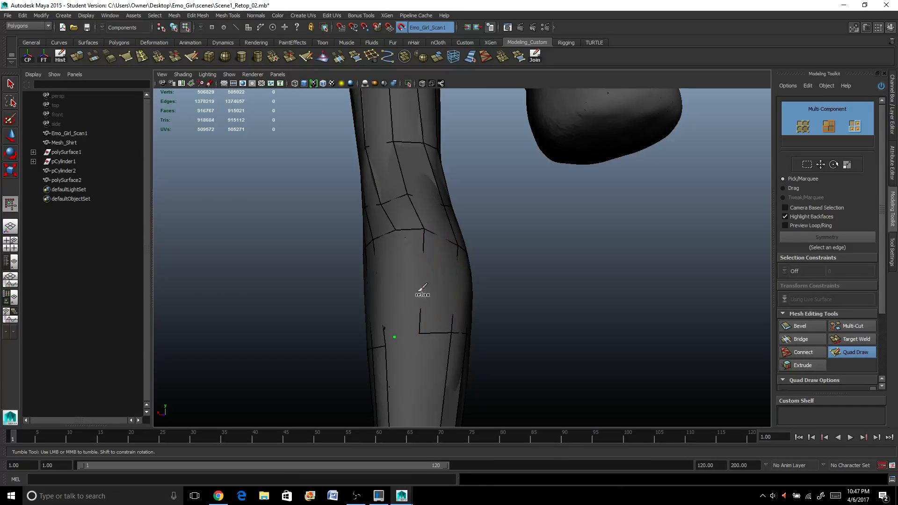
pyautogui.keyDown('shift'); pyautogui.click(418, 288); pyautogui.keyUp('shift')
pyautogui.keyDown('ctrl'); pyautogui.keyDown('shift'); pyautogui.click(399, 332); pyautogui.keyUp('shift'); pyautogui.keyUp('ctrl')
pyautogui.keyDown('alt'); pyautogui.moveTo(407, 327); pyautogui.dragTo(423, 322); pyautogui.keyUp('alt')
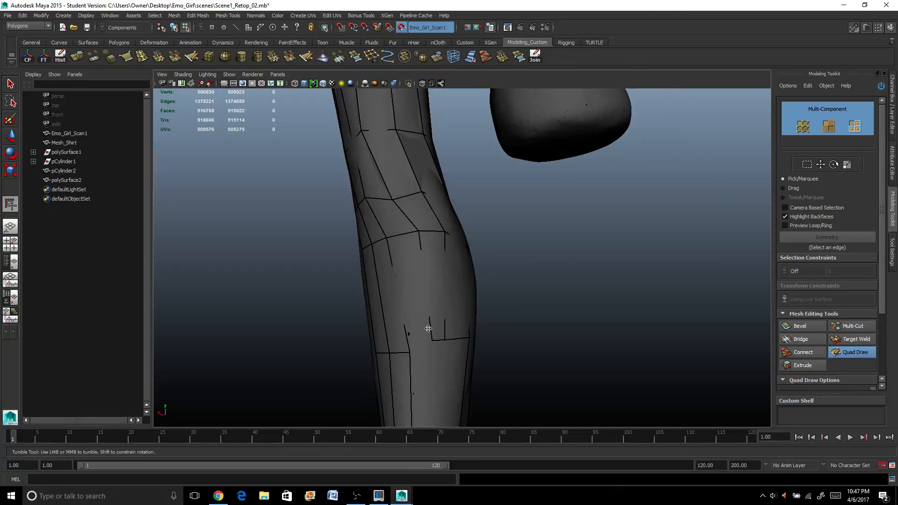
pyautogui.keyDown('shift'); pyautogui.click(413, 312); pyautogui.keyUp('shift')
# Step: Fill the open strip on the back of the lower calf with quads from the mid-calf row to the ankle row
pyautogui.keyDown('alt'); pyautogui.moveTo(437, 327); pyautogui.dragTo(448, 247, button='middle'); pyautogui.keyUp('alt')
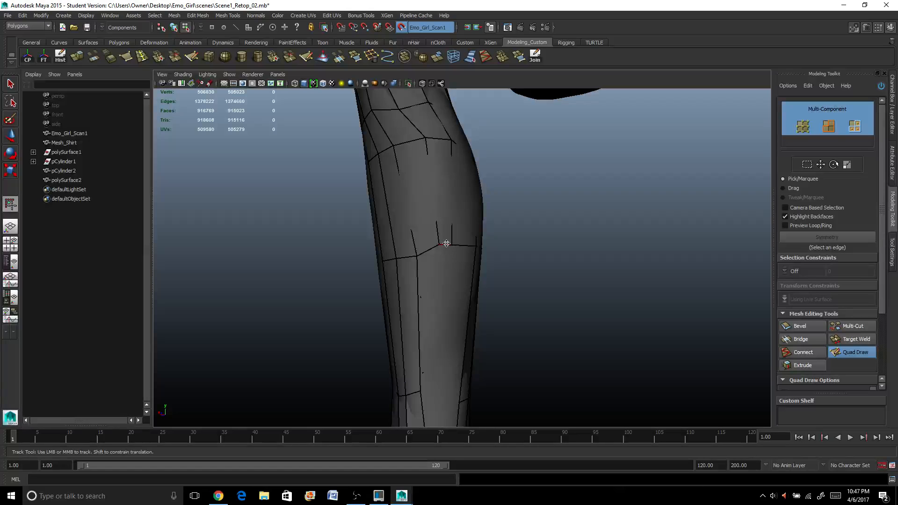
pyautogui.keyDown('alt'); pyautogui.moveTo(444, 248); pyautogui.dragTo(457, 302, button='right'); pyautogui.keyUp('alt')
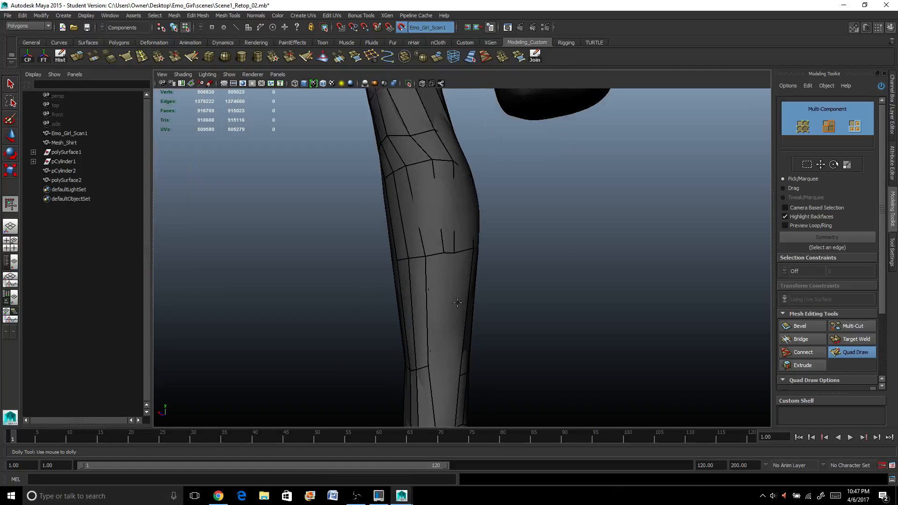
pyautogui.keyDown('alt'); pyautogui.moveTo(451, 312); pyautogui.dragTo(455, 247, button='middle'); pyautogui.keyUp('alt')
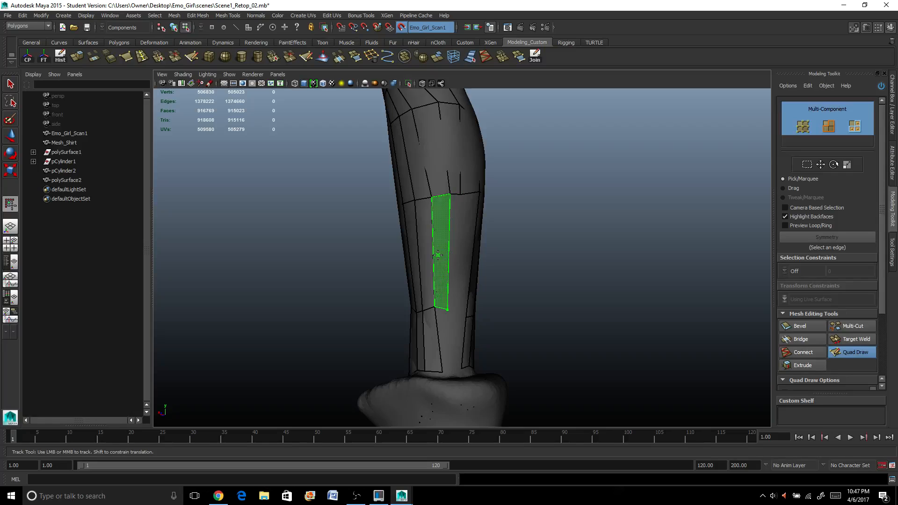
pyautogui.keyDown('shift'); pyautogui.click(437, 255); pyautogui.keyUp('shift')
pyautogui.keyDown('alt'); pyautogui.moveTo(451, 280); pyautogui.dragTo(439, 312); pyautogui.keyUp('alt')
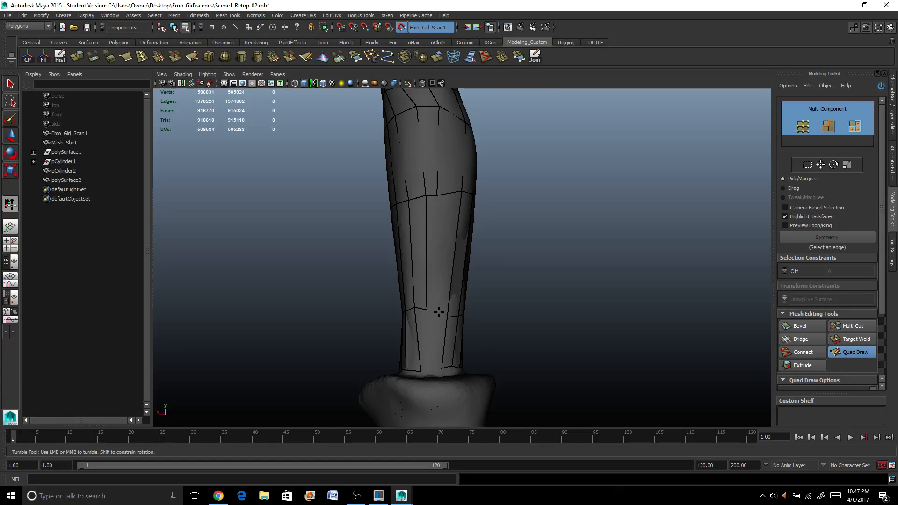
pyautogui.keyDown('shift'); pyautogui.click(435, 255); pyautogui.keyUp('shift')
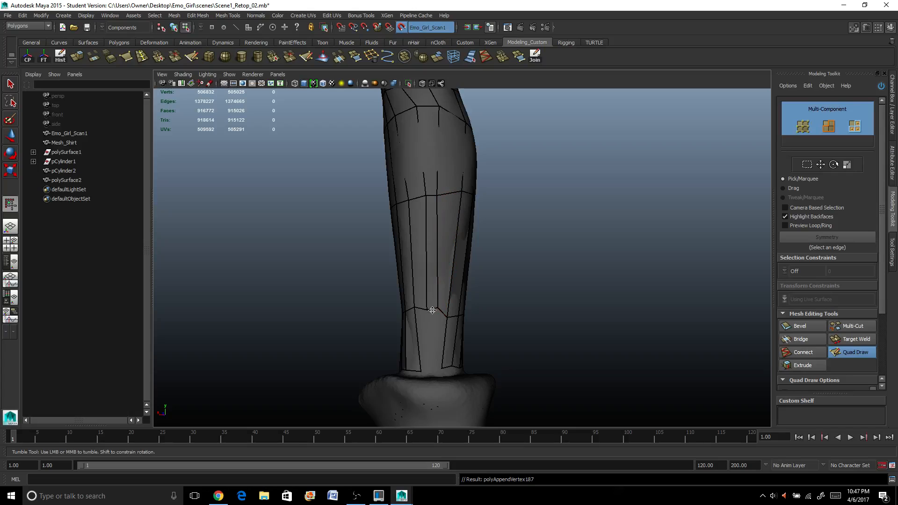
# Step: Close the remaining gap above the boot top with quads and even out the spacing of the bottom vertices
pyautogui.keyDown('alt'); pyautogui.moveTo(437, 314); pyautogui.dragTo(426, 274, button='middle'); pyautogui.keyUp('alt')
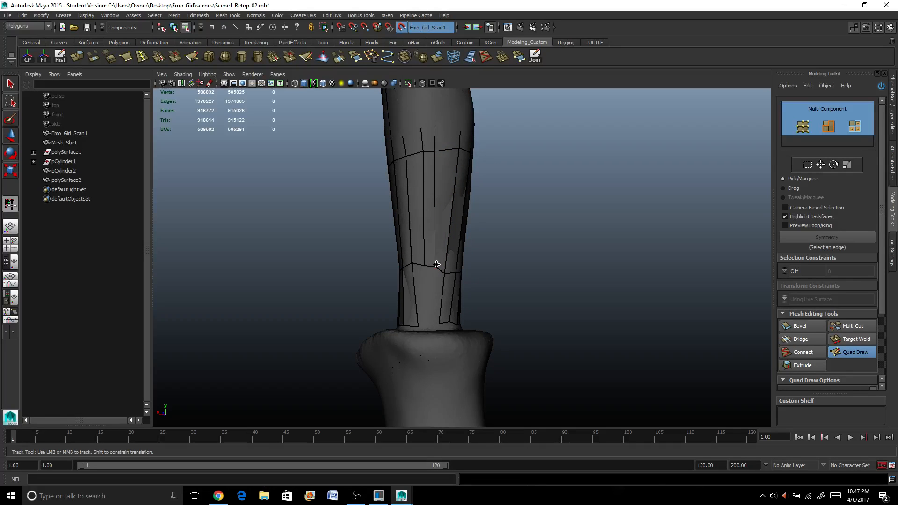
pyautogui.keyDown('alt'); pyautogui.moveTo(427, 276); pyautogui.dragTo(419, 305, button='right'); pyautogui.keyUp('alt')
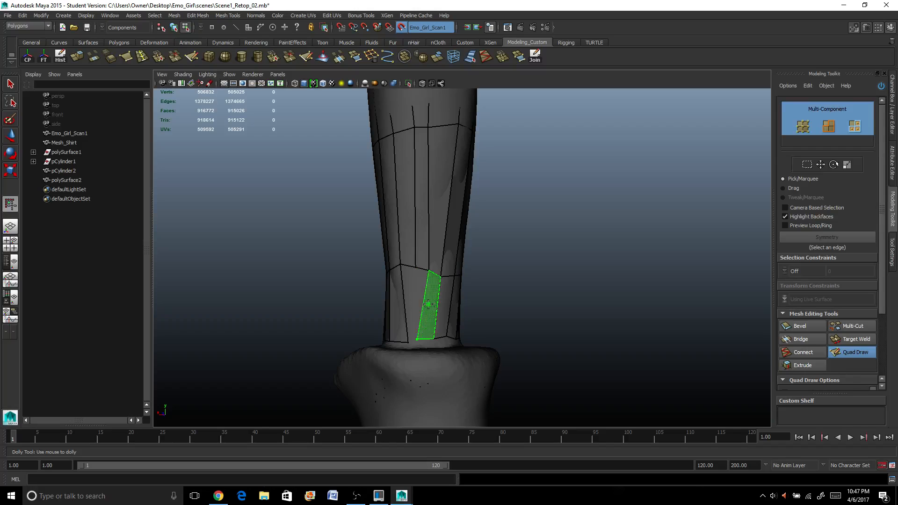
pyautogui.keyDown('shift'); pyautogui.click(428, 306); pyautogui.keyUp('shift')
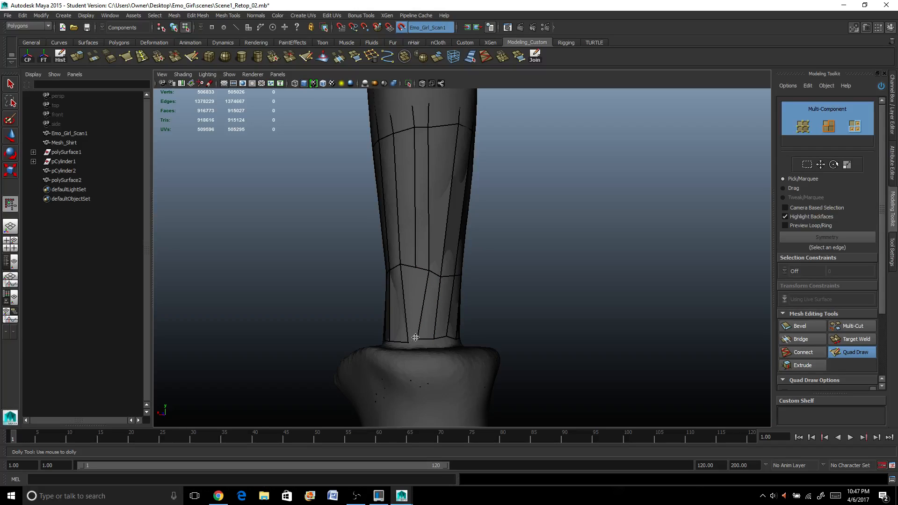
pyautogui.moveTo(419, 337); pyautogui.dragTo(426, 337)
pyautogui.keyDown('shift'); pyautogui.click(418, 293); pyautogui.keyUp('shift')
pyautogui.keyDown('shift'); pyautogui.click(409, 291); pyautogui.keyUp('shift')
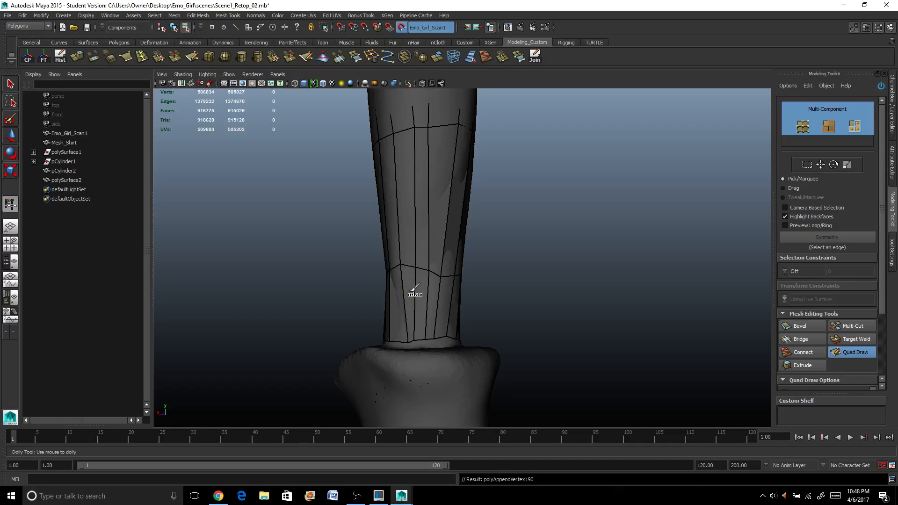
# Step: Check the completed leg from the front, leave Quad Draw and select the leg mesh in object mode
pyautogui.scroll(-5, 414, 291)
pyautogui.moveTo(449, 180)
pyautogui.keyDown('alt'); pyautogui.mouseDown()
pyautogui.moveTo(598, 216)
pyautogui.moveTo(599, 198)
pyautogui.mouseUp(); pyautogui.keyUp('alt')
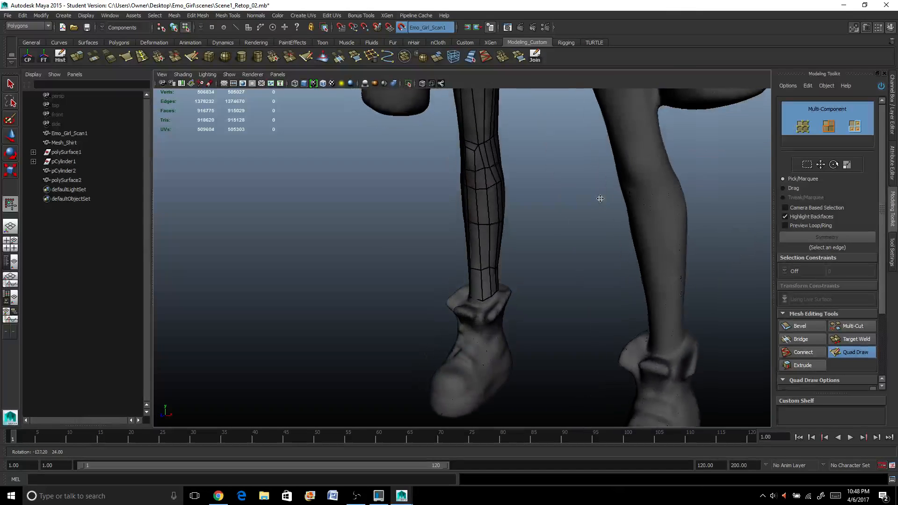
pyautogui.keyDown('alt'); pyautogui.moveTo(599, 198); pyautogui.dragTo(533, 290, button='middle'); pyautogui.keyUp('alt')
pyautogui.keyDown('alt'); pyautogui.moveTo(534, 290); pyautogui.dragTo(490, 288, button='right'); pyautogui.keyUp('alt')
pyautogui.keyDown('alt'); pyautogui.moveTo(525, 293); pyautogui.dragTo(508, 273); pyautogui.keyUp('alt')
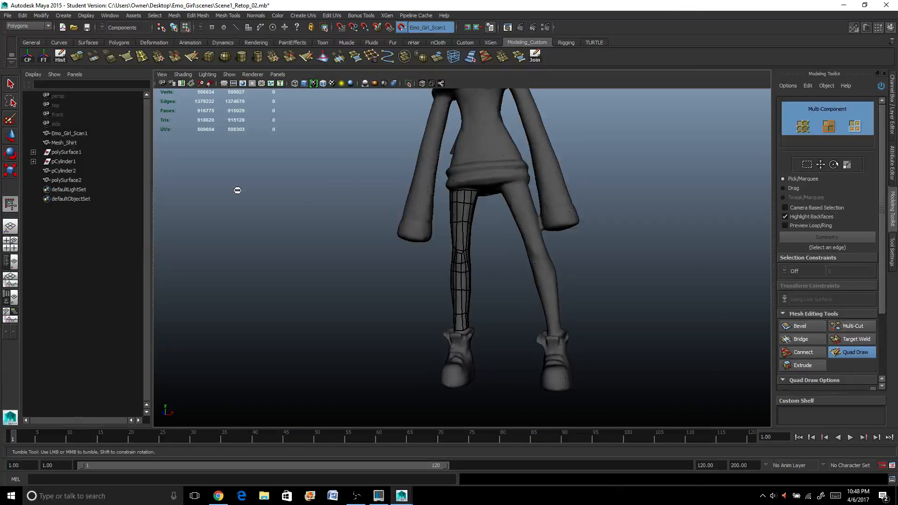
pyautogui.press('q')
pyautogui.click(467, 192)
pyautogui.moveTo(468, 192); pyautogui.dragTo(467, 200, button='right')
pyautogui.click(463, 221)
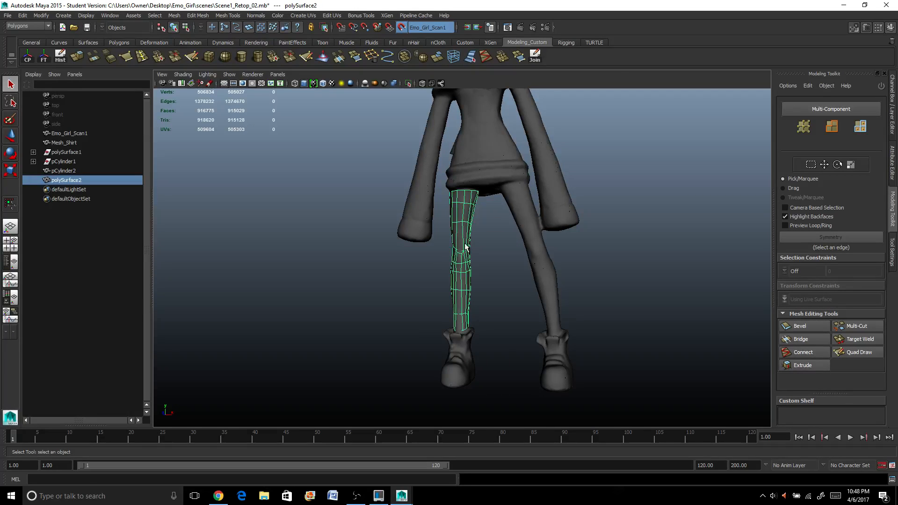
# Step: Select the torso mesh together with the right leg mesh and isolate them in the view
pyautogui.scroll(-3, 467, 252)
pyautogui.scroll(1, 486, 229)
pyautogui.scroll(-1, 487, 229)
pyautogui.keyDown('alt'); pyautogui.moveTo(510, 133); pyautogui.dragTo(488, 213, button='middle'); pyautogui.keyUp('alt')
pyautogui.click(507, 204)
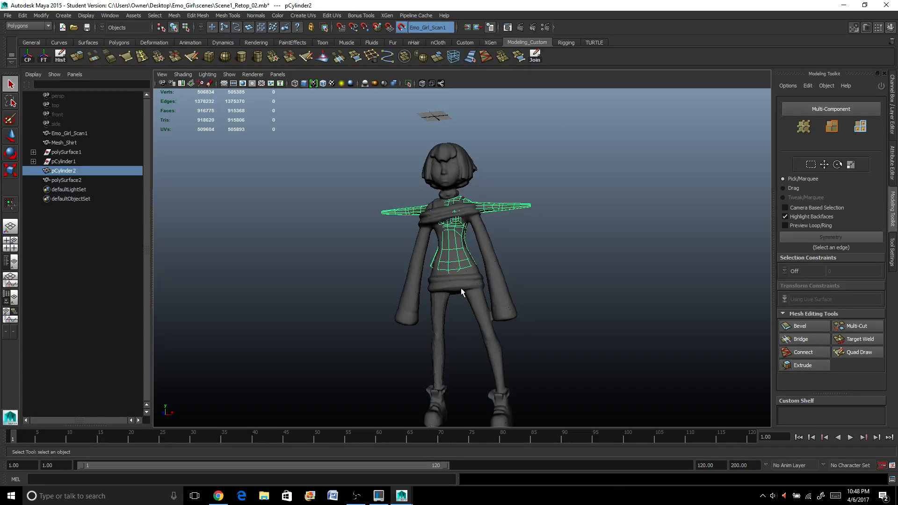
pyautogui.keyDown('shift'); pyautogui.click(439, 299); pyautogui.keyUp('shift')
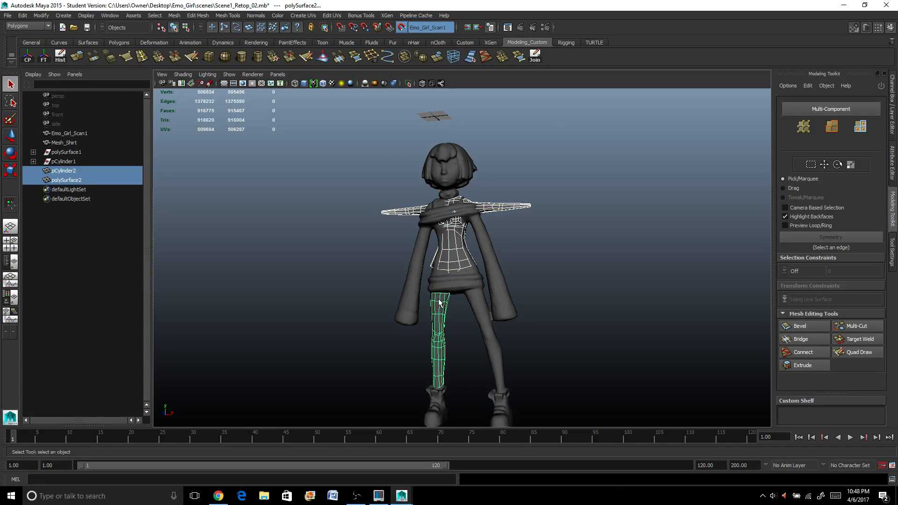
pyautogui.click(409, 83)
pyautogui.keyDown('alt'); pyautogui.moveTo(471, 264); pyautogui.dragTo(494, 264); pyautogui.keyUp('alt')
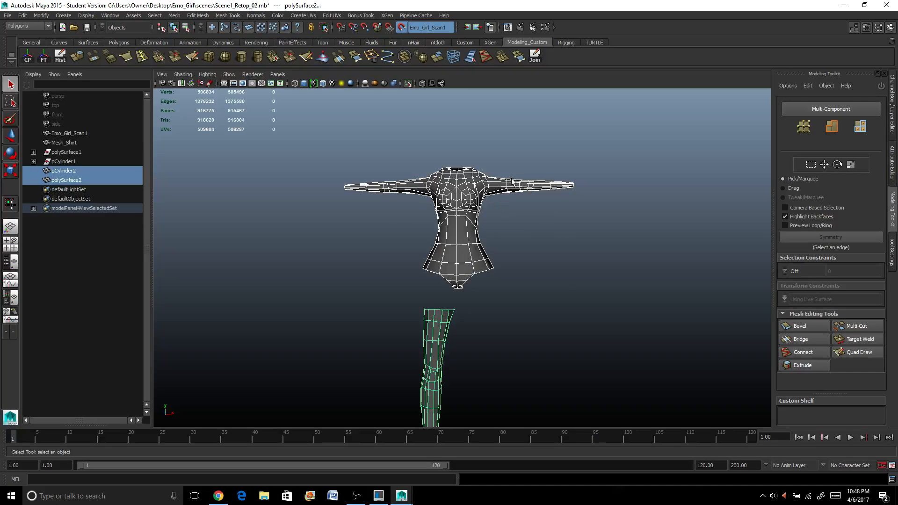
# Step: Turn off the live surface and shift the right arm's 90 vertices from wrist to upper arm along the arm's length
pyautogui.moveTo(512, 182); pyautogui.dragTo(491, 184, button='right')
pyautogui.moveTo(315, 162); pyautogui.dragTo(403, 221)
pyautogui.scroll(3, 403, 222)
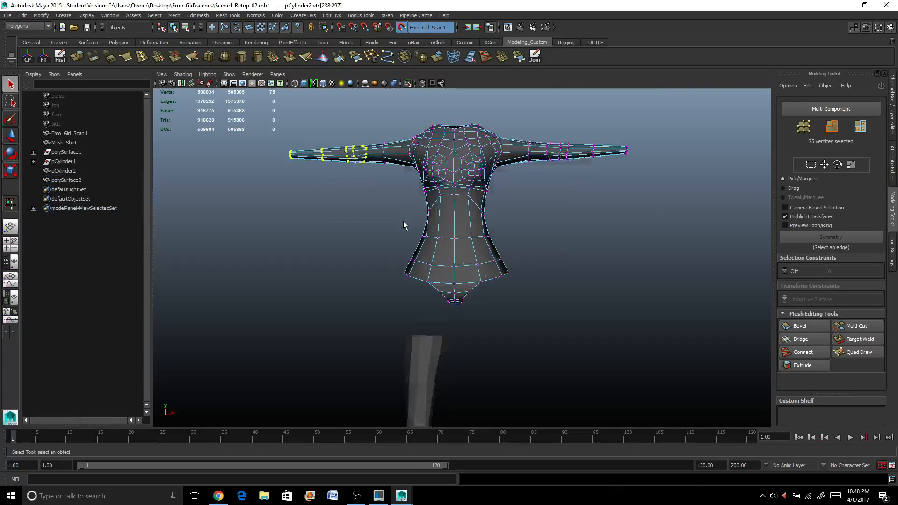
pyautogui.keyDown('alt'); pyautogui.moveTo(380, 201); pyautogui.dragTo(498, 257, button='middle'); pyautogui.keyUp('alt')
pyautogui.keyDown('ctrl'); pyautogui.keyDown('shift'); pyautogui.moveTo(310, 136); pyautogui.dragTo(493, 220); pyautogui.keyUp('shift'); pyautogui.keyUp('ctrl')
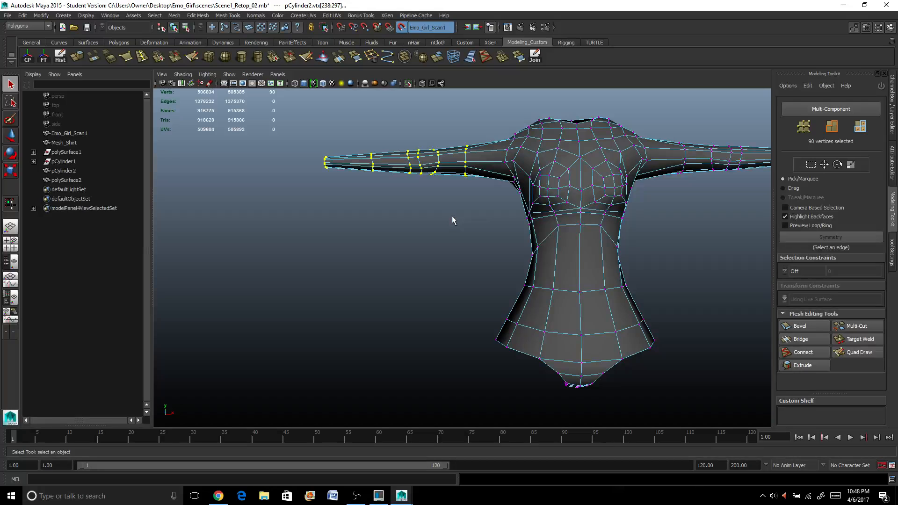
pyautogui.press('r')
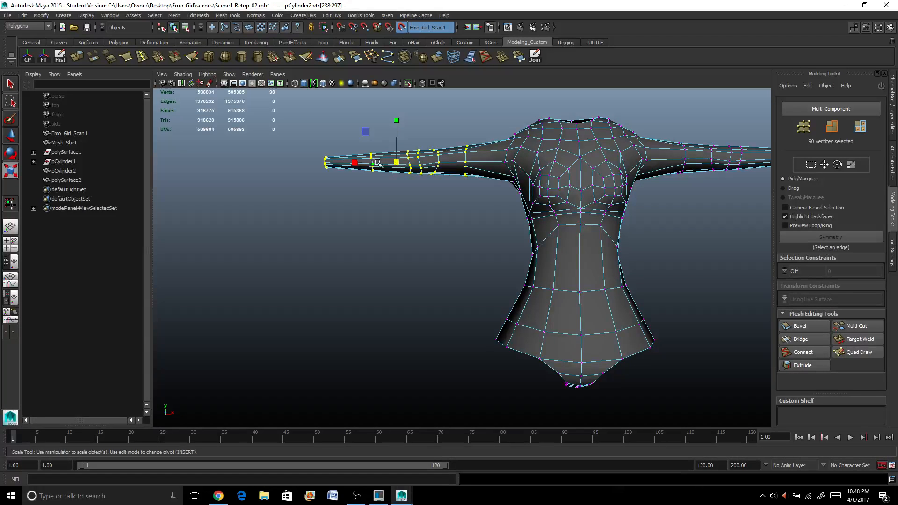
pyautogui.keyDown('alt'); pyautogui.moveTo(377, 162); pyautogui.dragTo(412, 213); pyautogui.keyUp('alt')
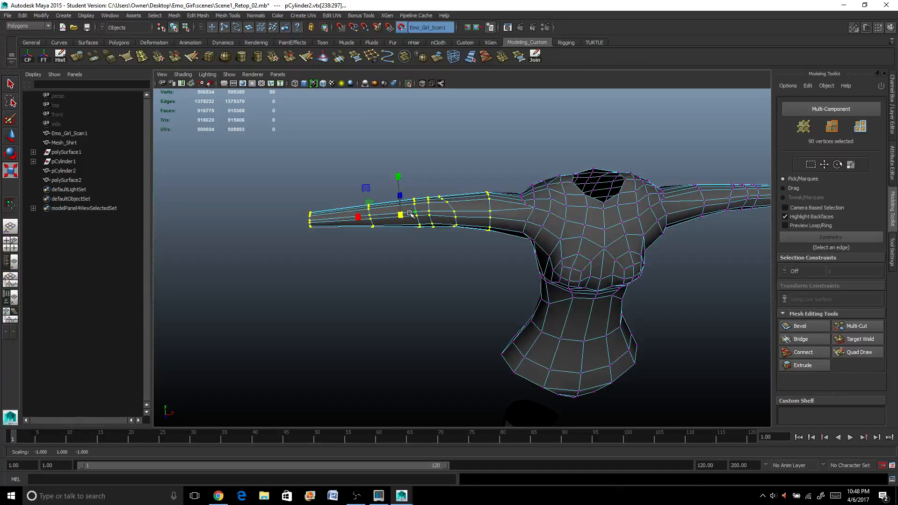
pyautogui.press('w')
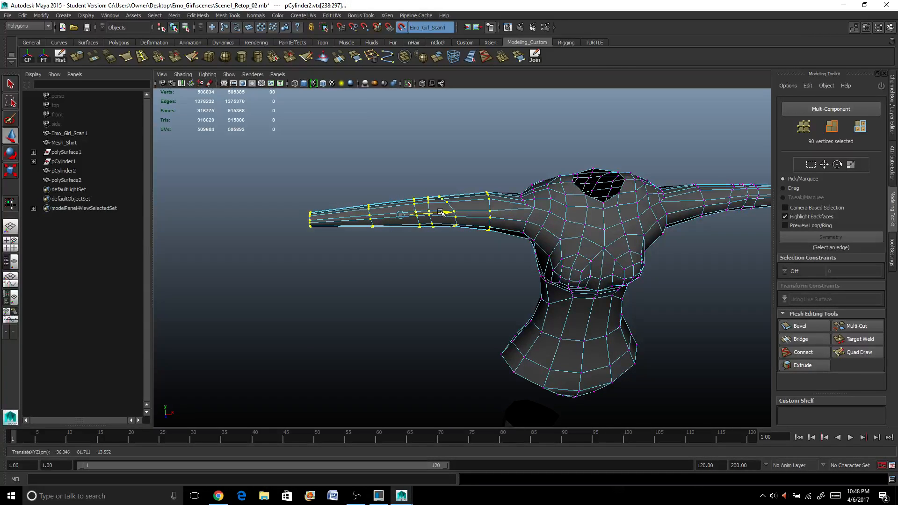
pyautogui.click(402, 27)
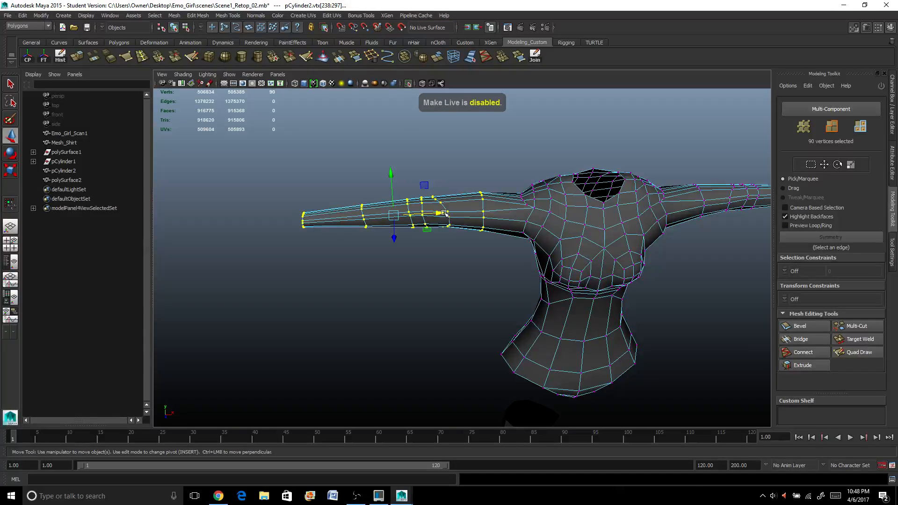
pyautogui.moveTo(445, 213); pyautogui.dragTo(476, 238)
# Step: Move the right arm's wrist-end loops and the outer elbow loops outward along the arm
pyautogui.scroll(5, 460, 210)
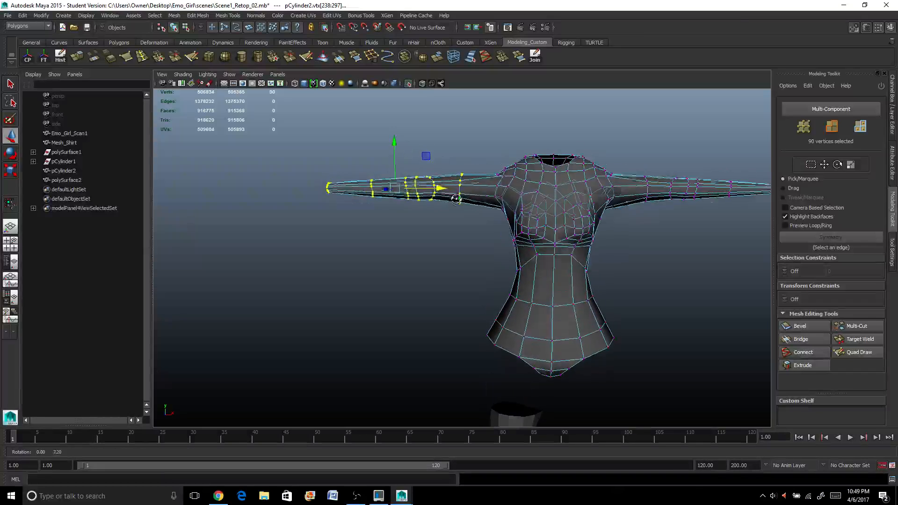
pyautogui.scroll(3, 460, 211)
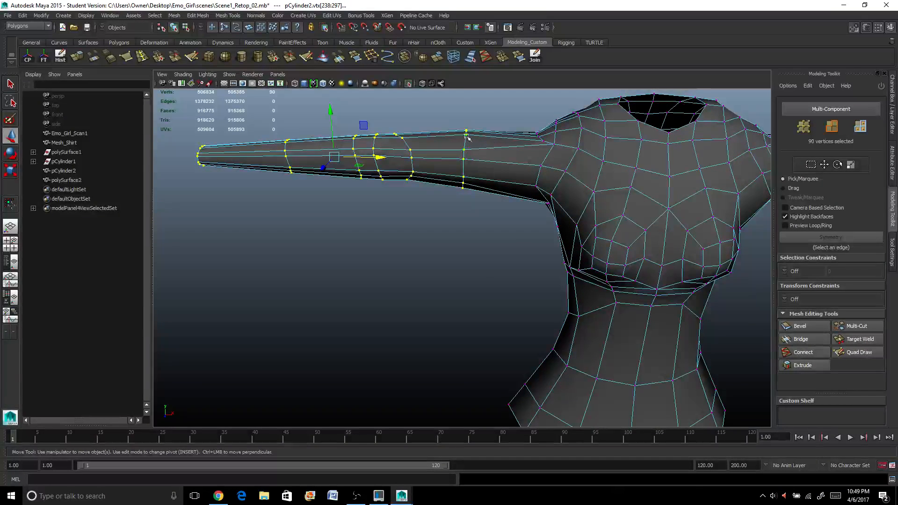
pyautogui.keyDown('alt'); pyautogui.moveTo(466, 137); pyautogui.dragTo(474, 119); pyautogui.keyUp('alt')
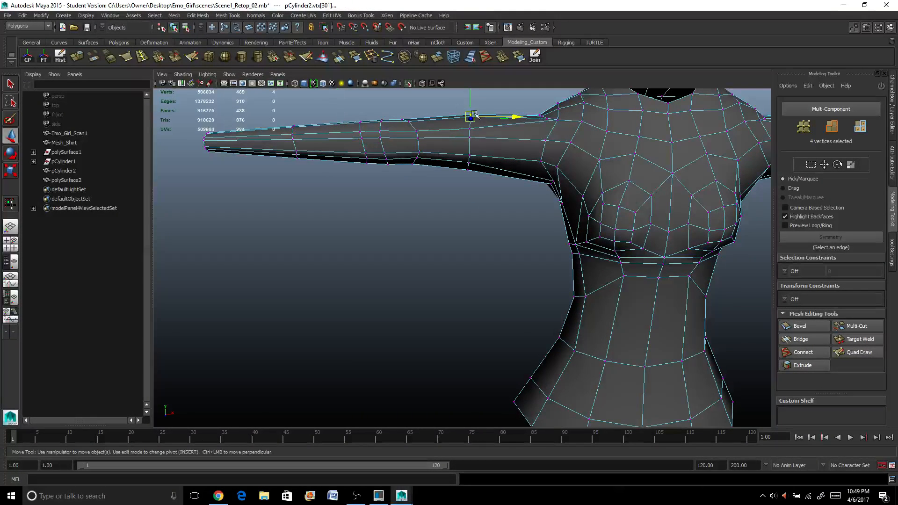
pyautogui.scroll(-3, 489, 177)
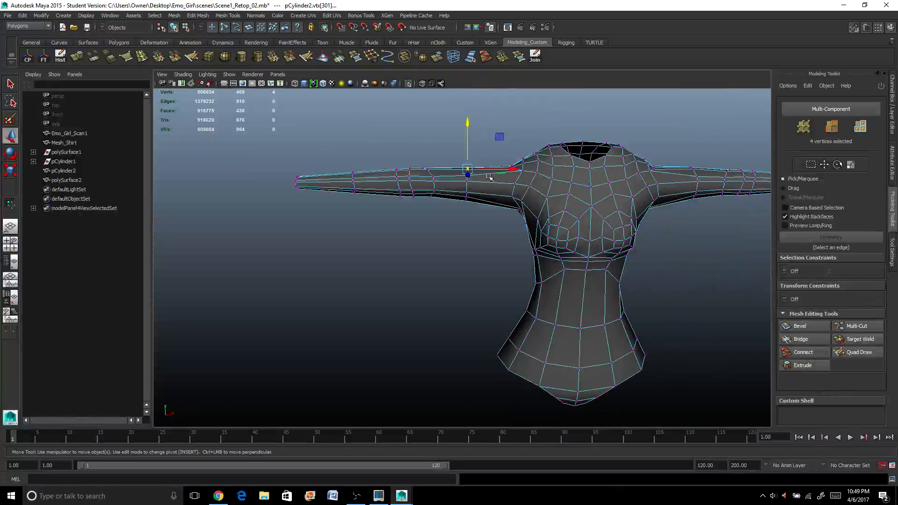
pyautogui.scroll(-4, 489, 177)
pyautogui.scroll(1, 495, 204)
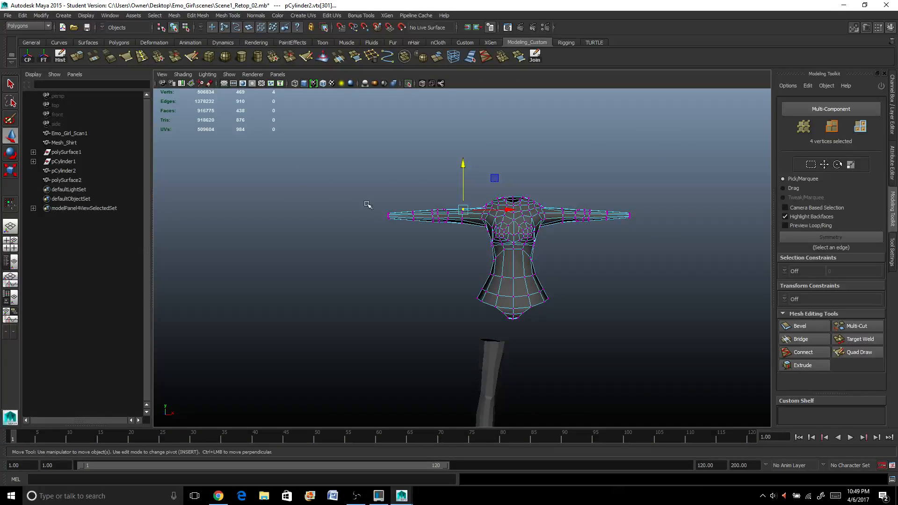
pyautogui.moveTo(356, 180); pyautogui.dragTo(421, 247)
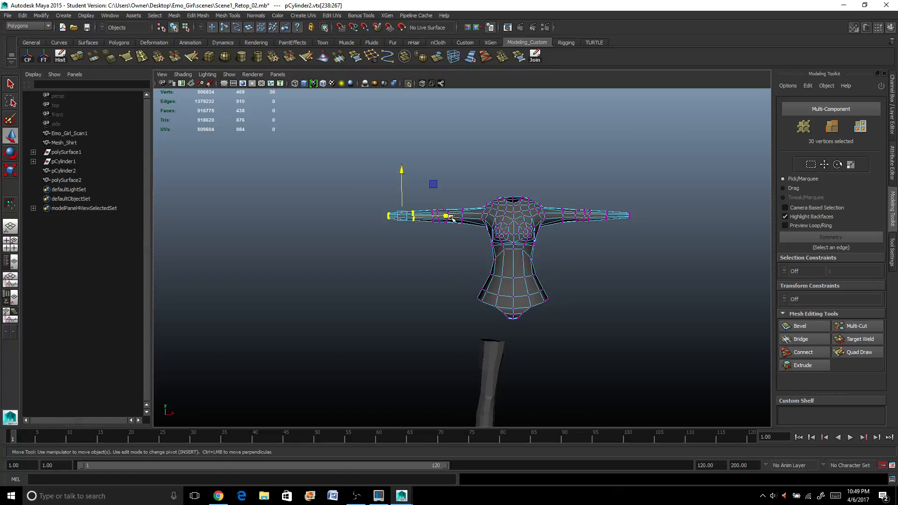
pyautogui.scroll(2, 431, 212)
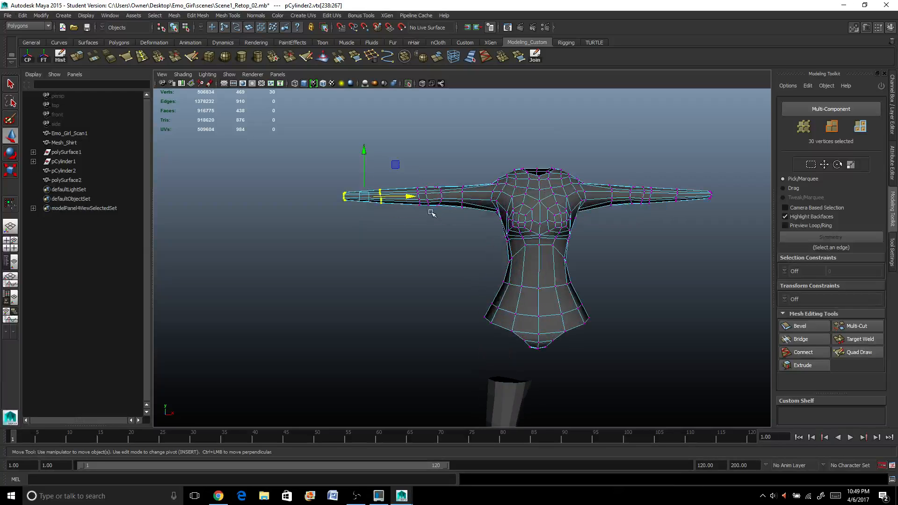
pyautogui.moveTo(411, 171); pyautogui.dragTo(466, 197)
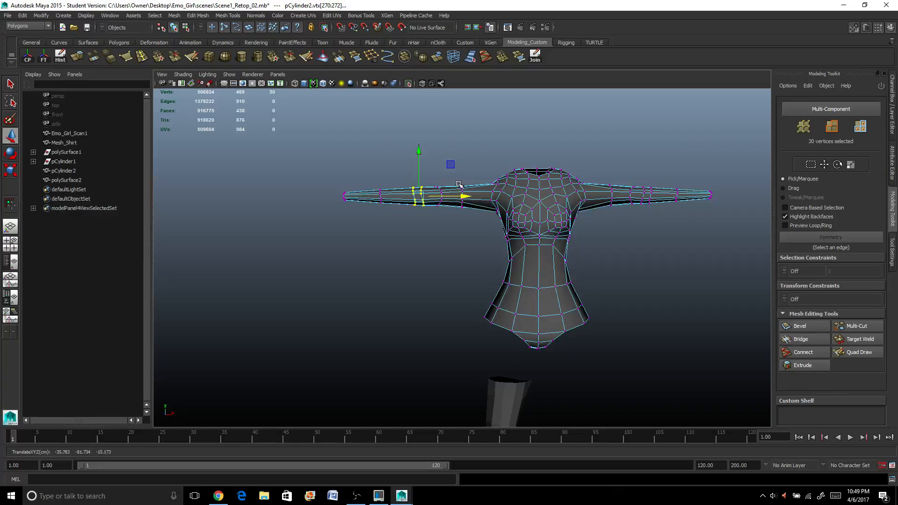
# Step: Select the right arm's vertices from wrist to upper arm, scale them slightly along its length and shift them toward the shoulder
pyautogui.scroll(-3, 458, 184)
pyautogui.keyDown('alt'); pyautogui.moveTo(458, 275); pyautogui.dragTo(439, 237, button='middle'); pyautogui.keyUp('alt')
pyautogui.scroll(1, 387, 203)
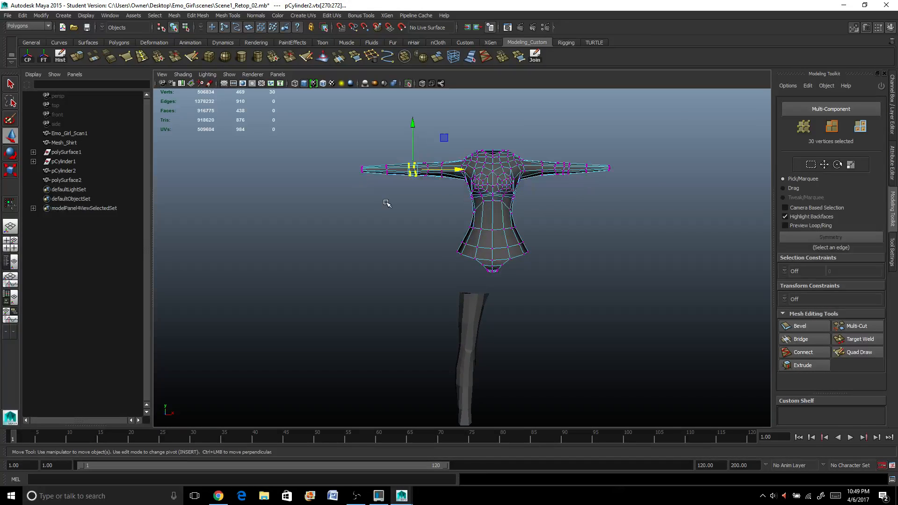
pyautogui.scroll(2, 386, 203)
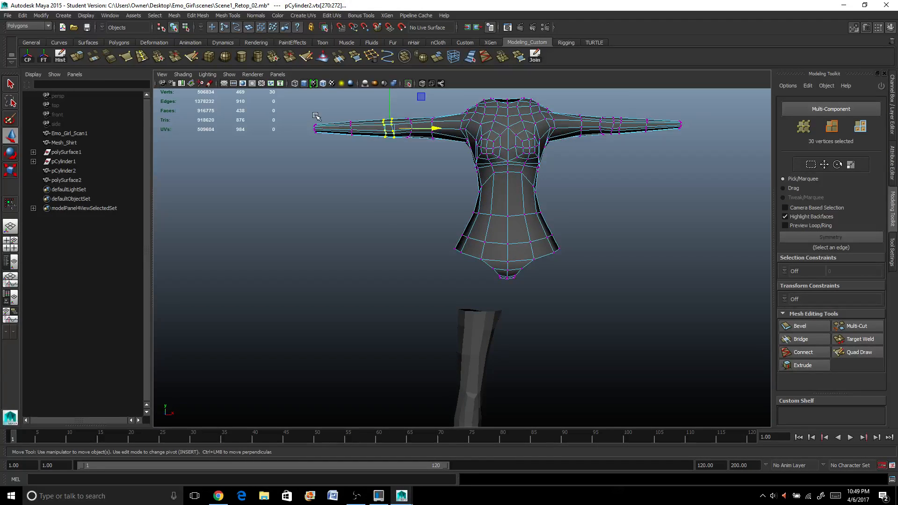
pyautogui.moveTo(310, 115); pyautogui.dragTo(442, 167)
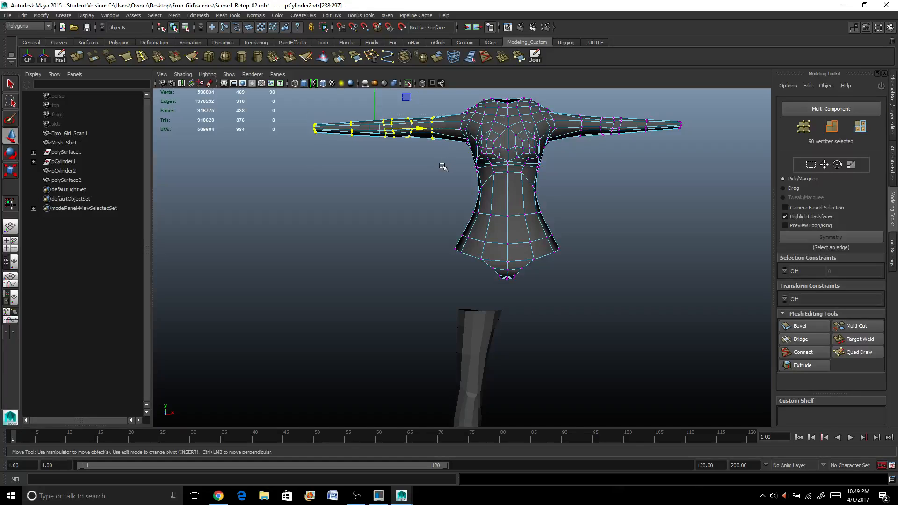
pyautogui.press('r')
pyautogui.moveTo(333, 128); pyautogui.dragTo(323, 129)
pyautogui.press('w')
pyautogui.moveTo(408, 127); pyautogui.dragTo(413, 131)
pyautogui.scroll(-3, 414, 140)
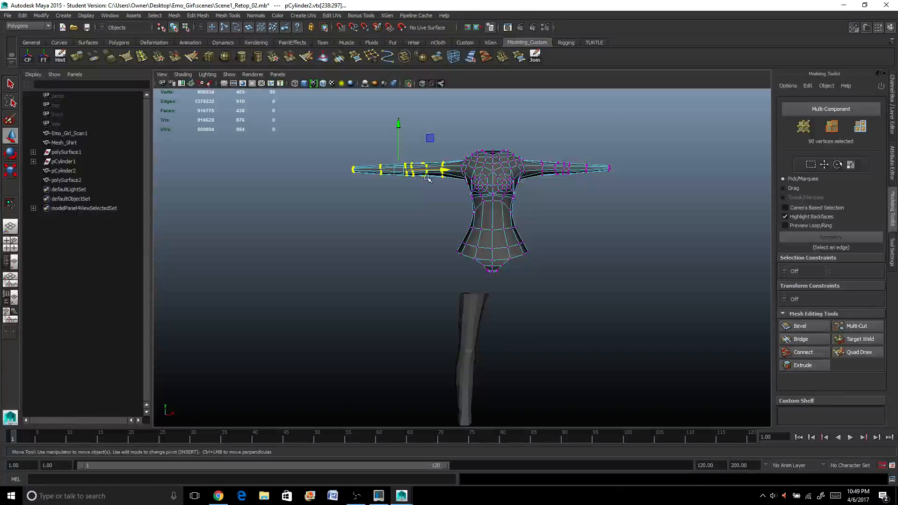
pyautogui.moveTo(444, 171); pyautogui.dragTo(452, 170, button='middle')
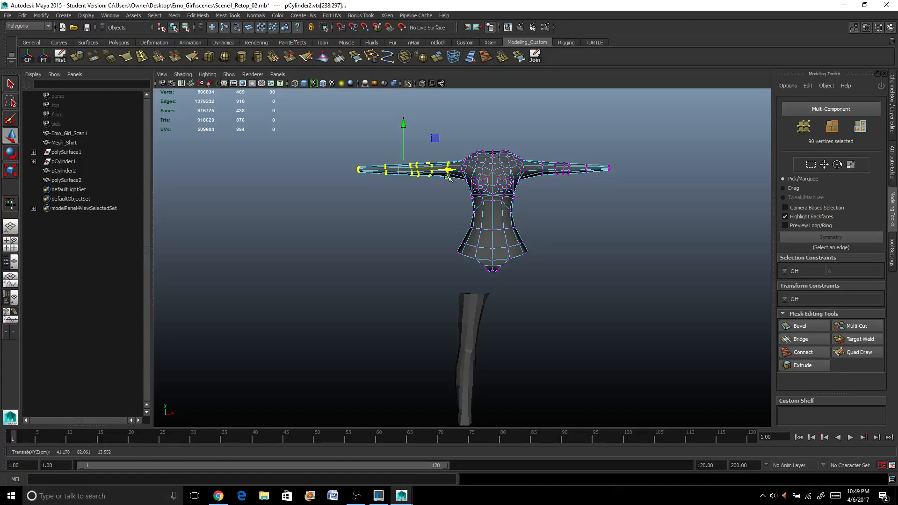
# Step: Select the torso mesh's faces on the character's left side, including that arm, and delete them
pyautogui.keyDown('alt'); pyautogui.moveTo(448, 177); pyautogui.dragTo(500, 180); pyautogui.keyUp('alt')
pyautogui.moveTo(501, 177); pyautogui.dragTo(519, 171, button='right')
pyautogui.click(496, 196)
pyautogui.keyDown('alt'); pyautogui.moveTo(510, 161); pyautogui.dragTo(503, 239); pyautogui.keyUp('alt')
pyautogui.press('Delete')
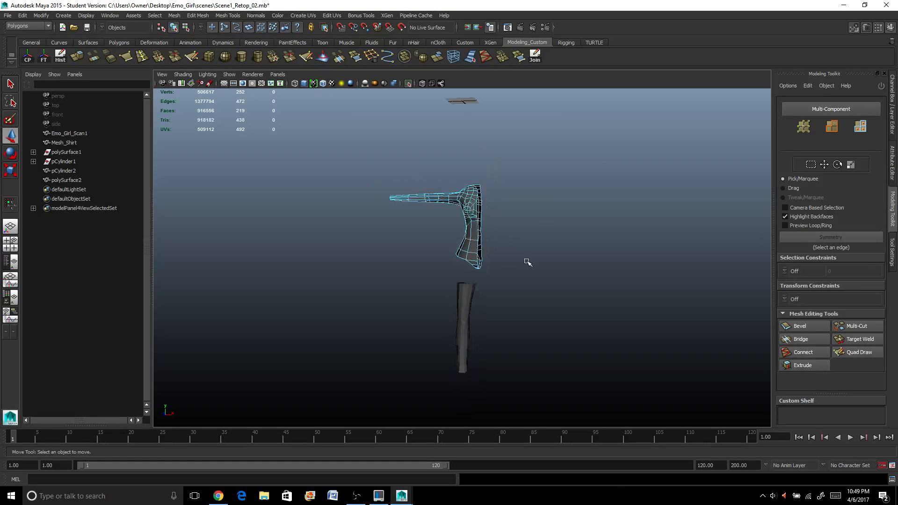
# Step: Examine the remaining half torso and the right leg mesh from several angles, including the gap between them
pyautogui.keyDown('alt'); pyautogui.moveTo(525, 261); pyautogui.dragTo(538, 253, button='right'); pyautogui.keyUp('alt')
pyautogui.keyDown('alt'); pyautogui.moveTo(538, 253); pyautogui.dragTo(563, 275); pyautogui.keyUp('alt')
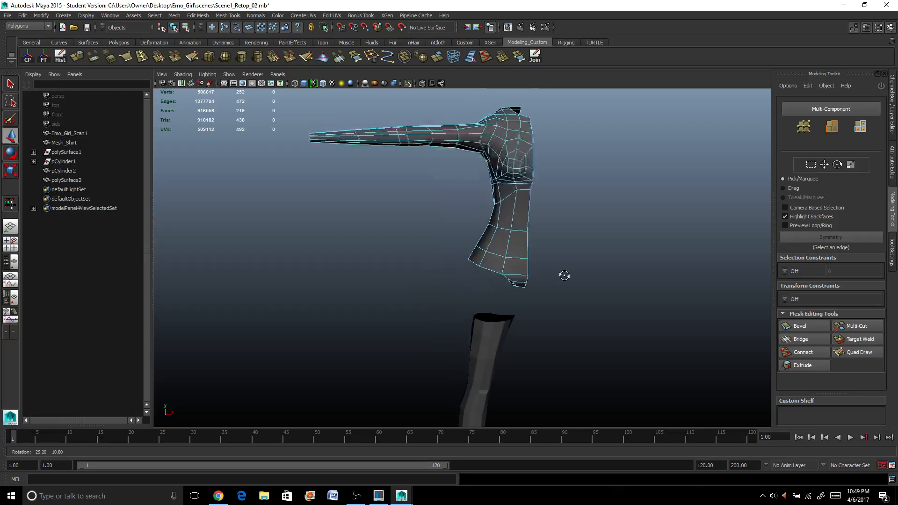
pyautogui.scroll(-3, 564, 274)
pyautogui.keyDown('alt'); pyautogui.moveTo(560, 277); pyautogui.dragTo(552, 253, button='middle'); pyautogui.keyUp('alt')
pyautogui.keyDown('alt'); pyautogui.moveTo(552, 254); pyautogui.dragTo(551, 260); pyautogui.keyUp('alt')
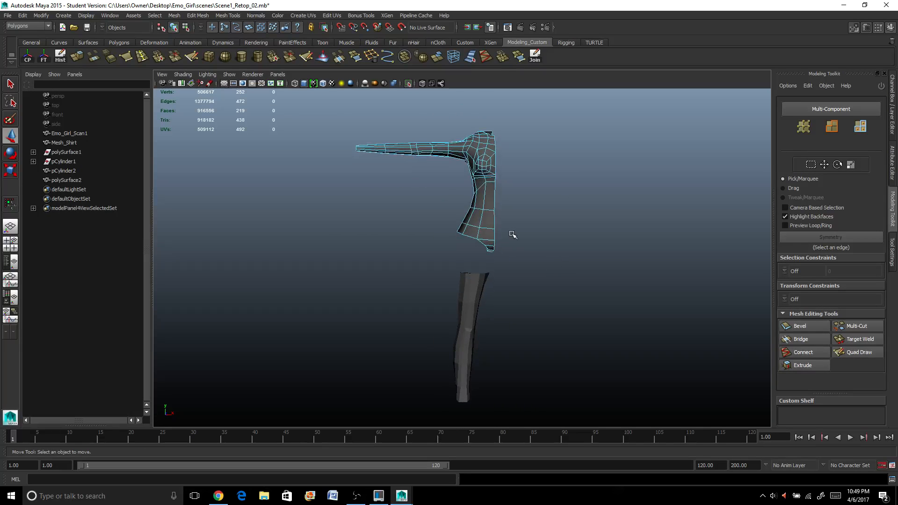
pyautogui.scroll(2, 512, 237)
pyautogui.keyDown('alt'); pyautogui.moveTo(529, 318); pyautogui.dragTo(533, 285, button='middle'); pyautogui.keyUp('alt')
pyautogui.keyDown('alt'); pyautogui.moveTo(533, 285); pyautogui.dragTo(486, 255); pyautogui.keyUp('alt')
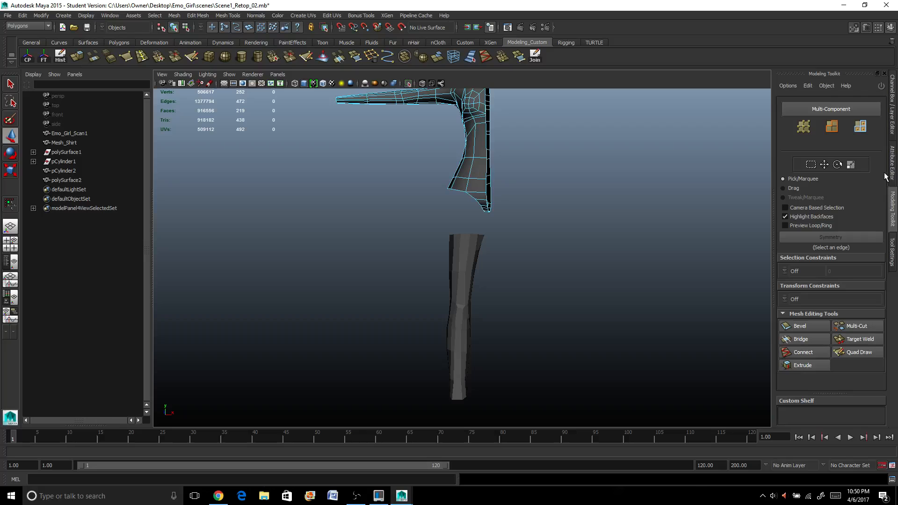
# Step: Show the display layers, end the isolated view and turn on X-Ray shading for the scan
pyautogui.click(891, 124)
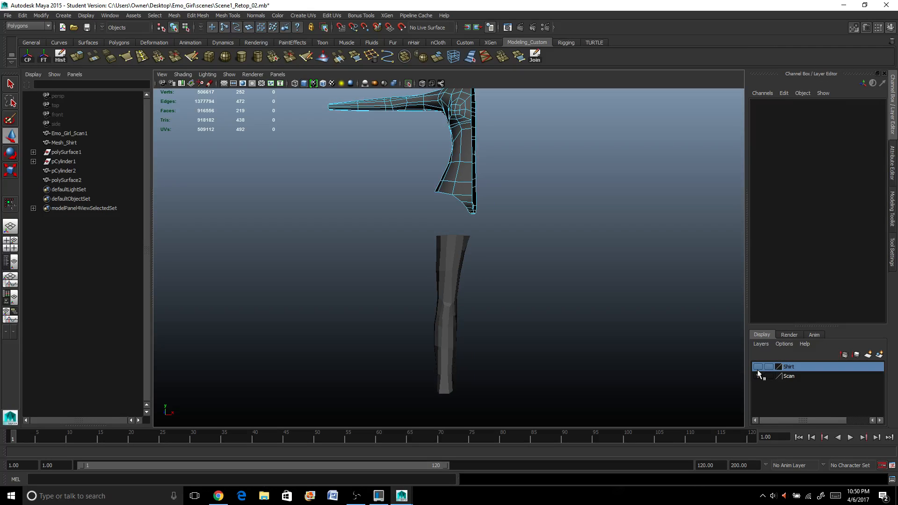
pyautogui.click(408, 83)
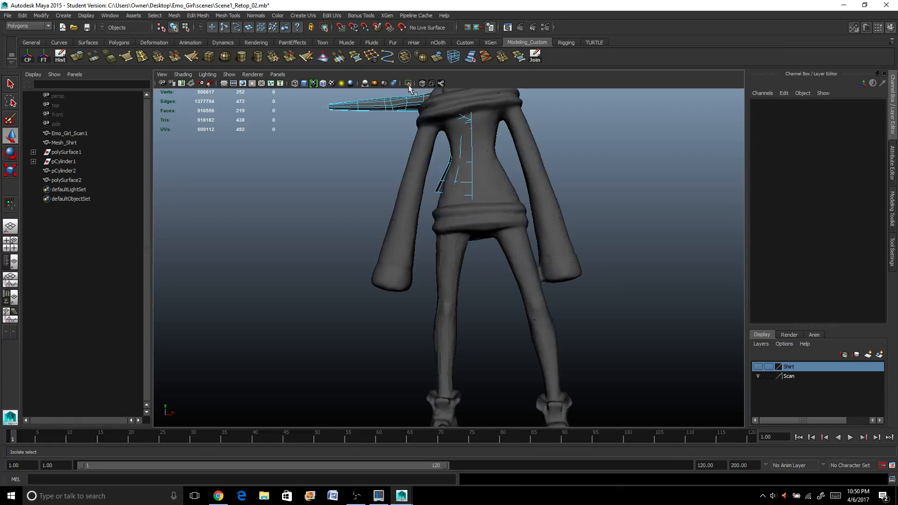
pyautogui.scroll(-2, 445, 158)
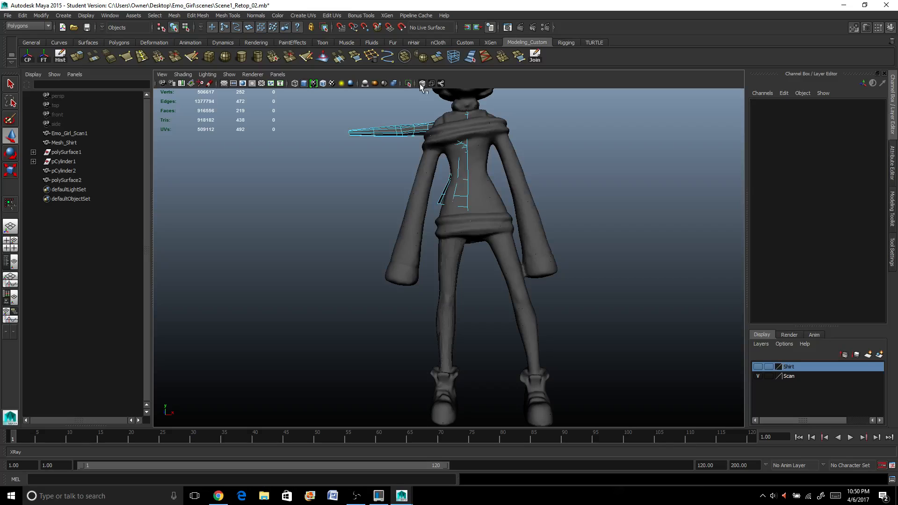
pyautogui.keyDown('alt'); pyautogui.moveTo(452, 110); pyautogui.dragTo(499, 211); pyautogui.keyUp('alt')
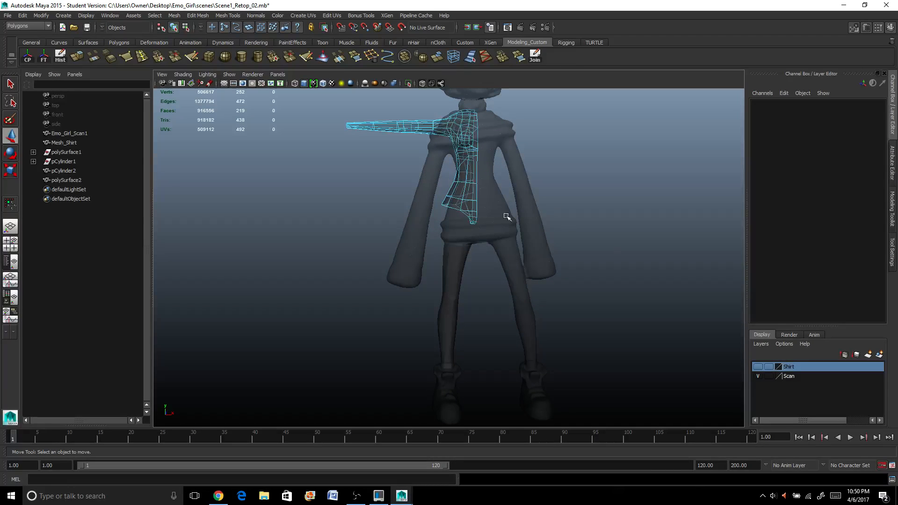
# Step: Select the right leg mesh through the see-through scan and activate the Move tool
pyautogui.click(499, 295)
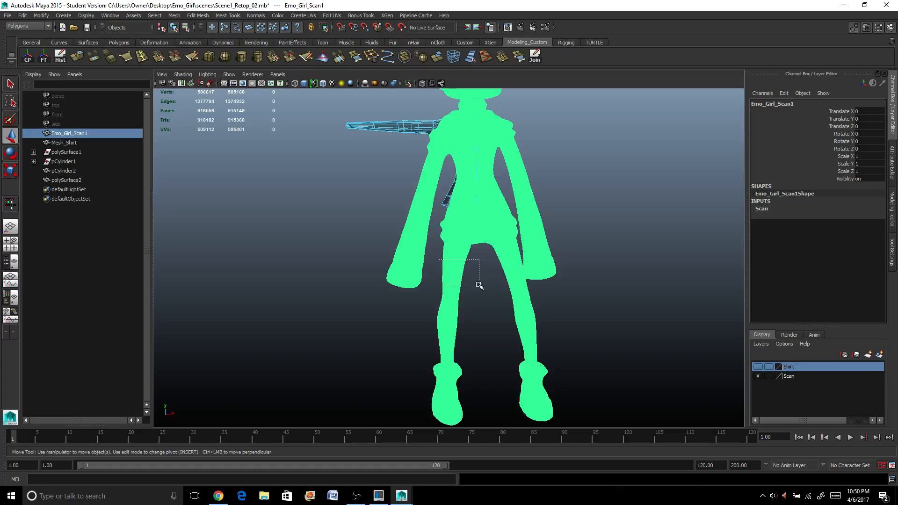
pyautogui.click(479, 286)
pyautogui.scroll(-5, 489, 287)
pyautogui.keyDown('alt'); pyautogui.moveTo(538, 278); pyautogui.dragTo(484, 262); pyautogui.keyUp('alt')
pyautogui.scroll(5, 533, 274)
pyautogui.press('w')
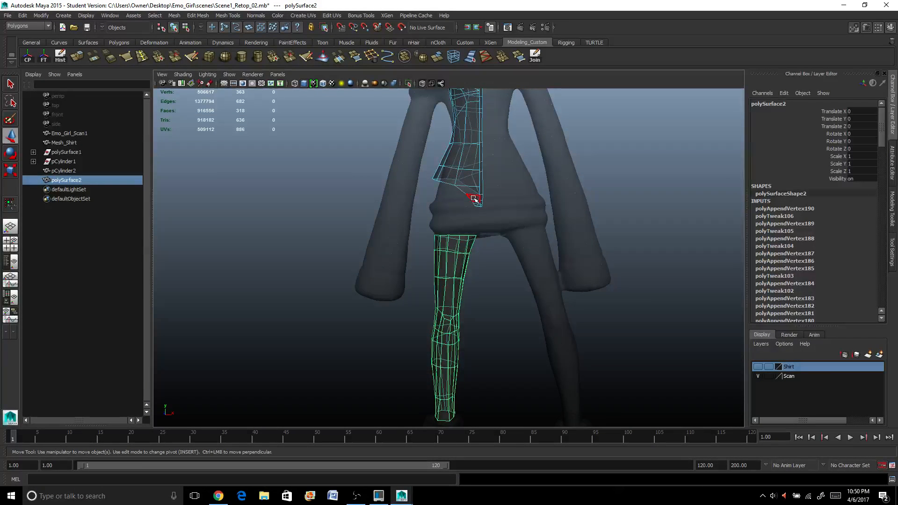
# Step: Examine how the leg mesh lines up with the half torso and the scan around the hip gap
pyautogui.scroll(-2, 473, 198)
pyautogui.scroll(2, 474, 200)
pyautogui.scroll(-5, 465, 187)
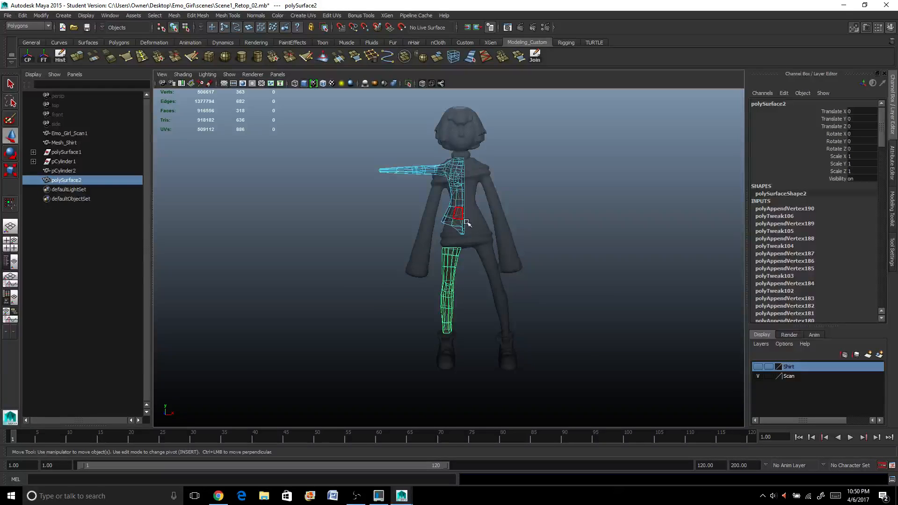
pyautogui.keyDown('alt'); pyautogui.moveTo(461, 216); pyautogui.dragTo(489, 230); pyautogui.keyUp('alt')
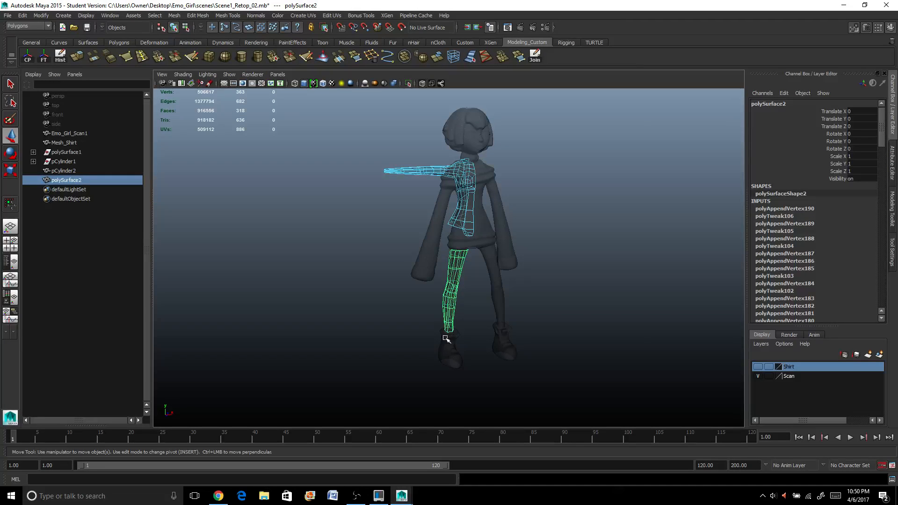
pyautogui.scroll(4, 449, 340)
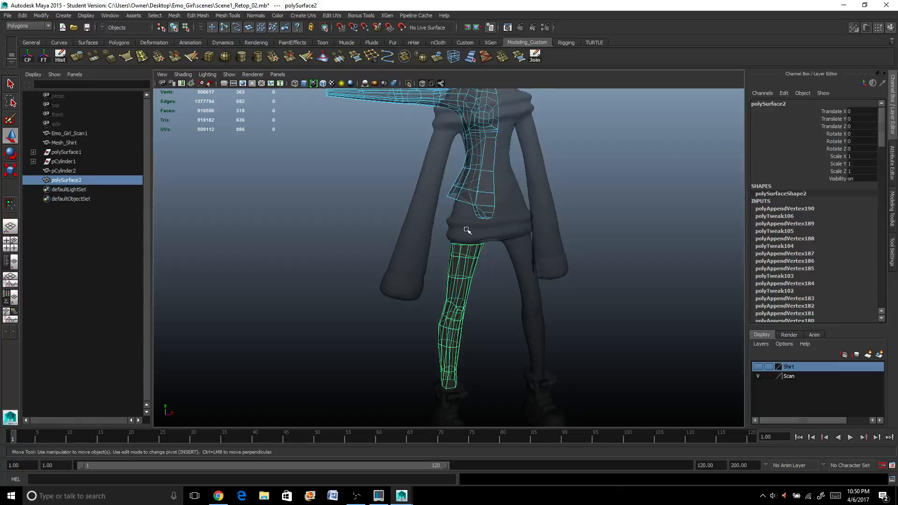
pyautogui.scroll(-3, 470, 277)
pyautogui.scroll(3, 471, 277)
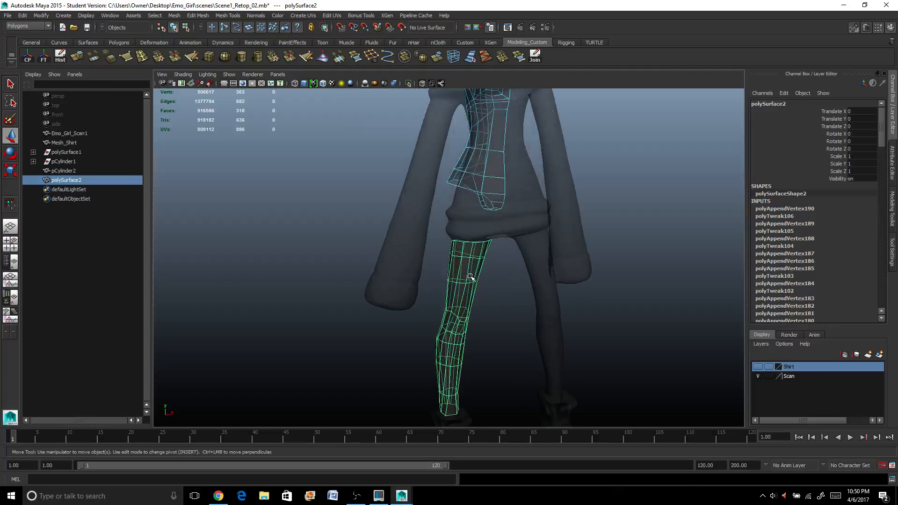
pyautogui.keyDown('alt'); pyautogui.moveTo(470, 277); pyautogui.dragTo(457, 267); pyautogui.keyUp('alt')
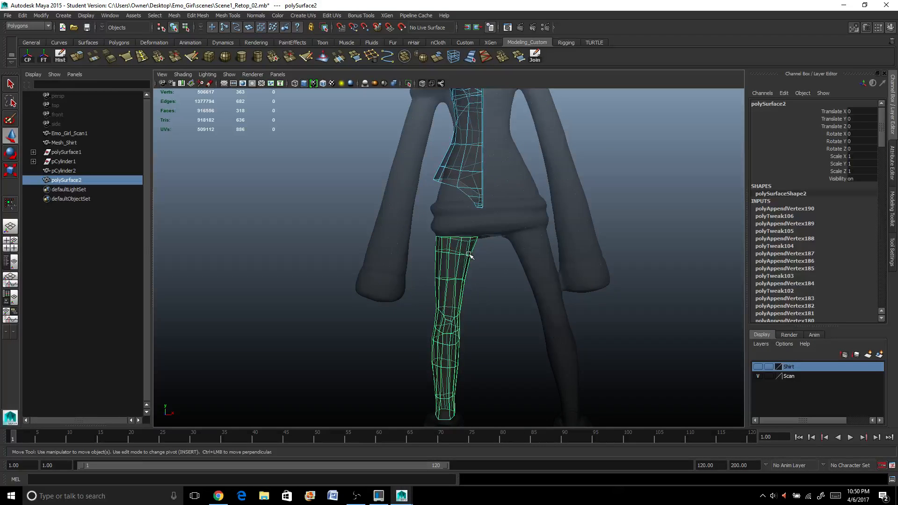